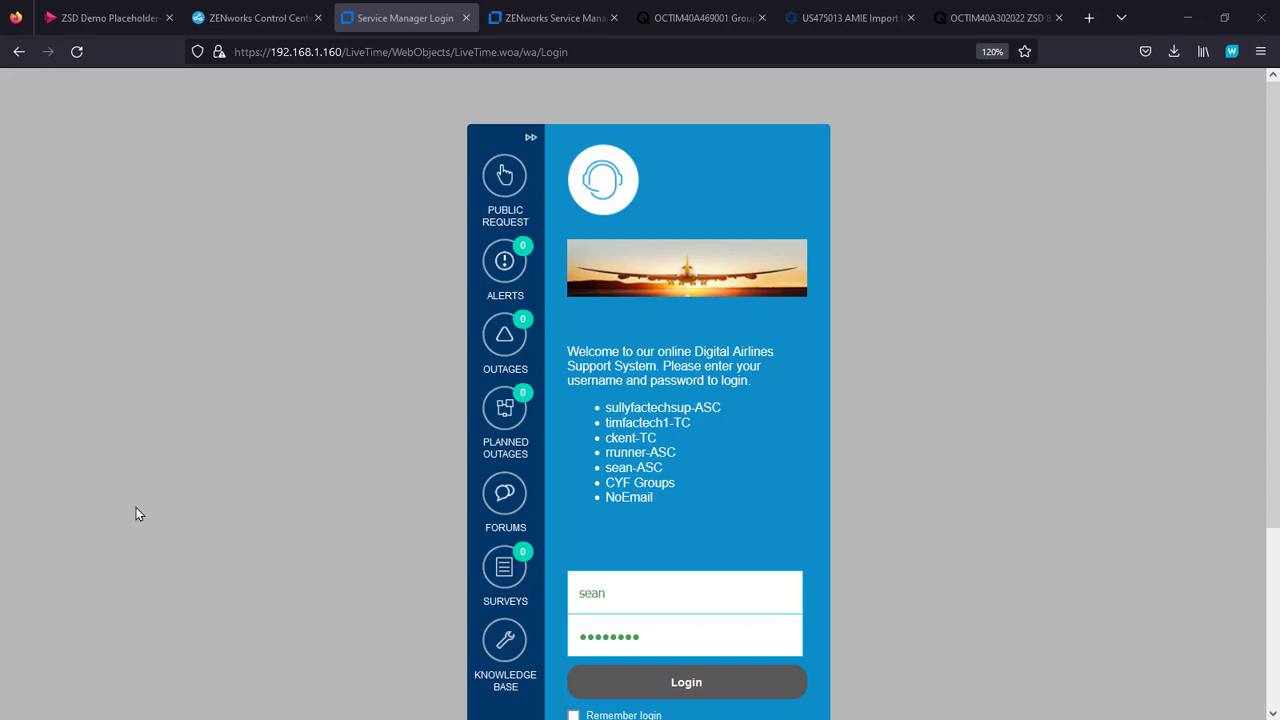
# Step: Log in to the support system and filter the service requests by item type "prin"
pyautogui.click(680, 690)
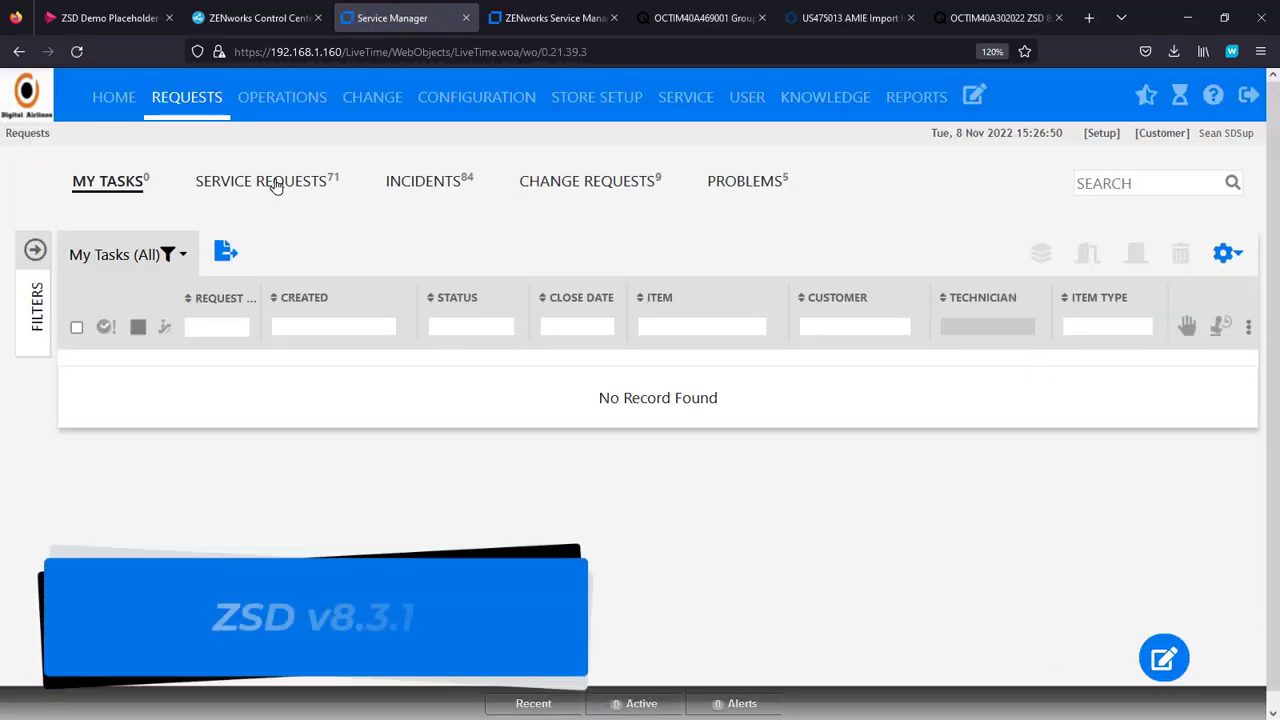
pyautogui.click(266, 182)
pyautogui.click(1108, 330)
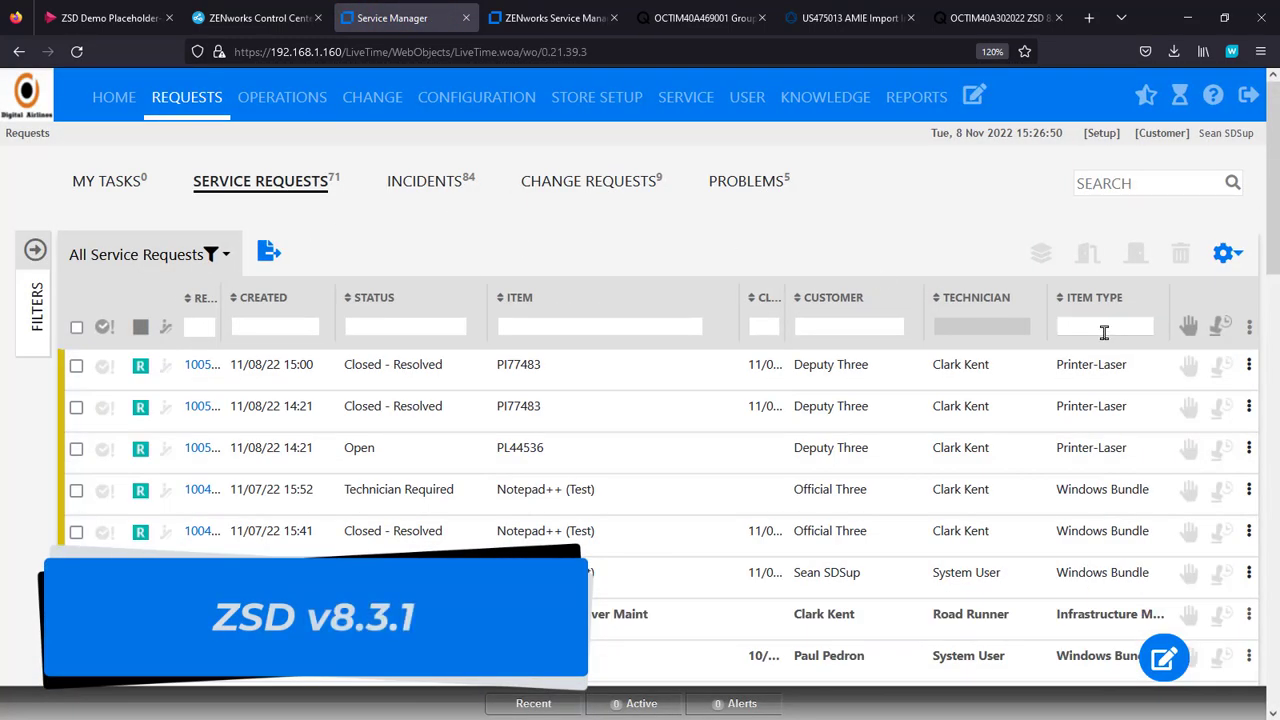
pyautogui.write('prin')
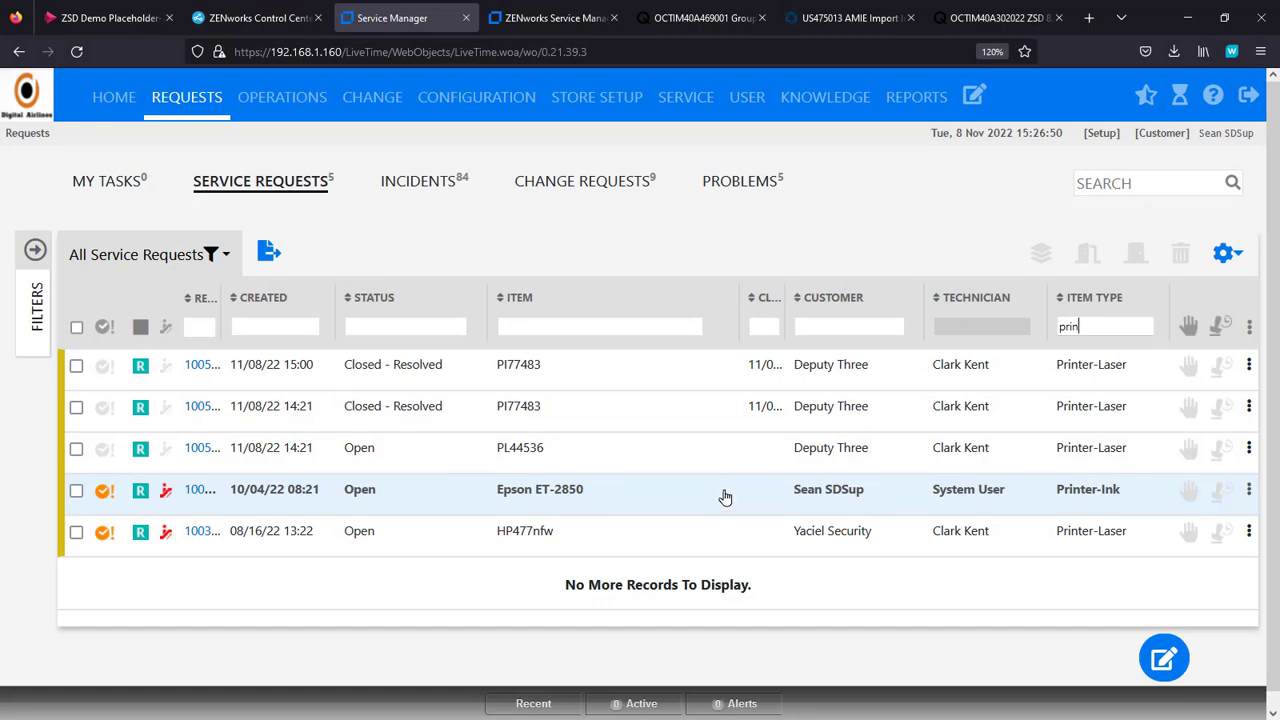
# Step: Open the newest printer service request and examine its additional details, including the Last Maintenance Date (Type L) field
pyautogui.click(198, 366)
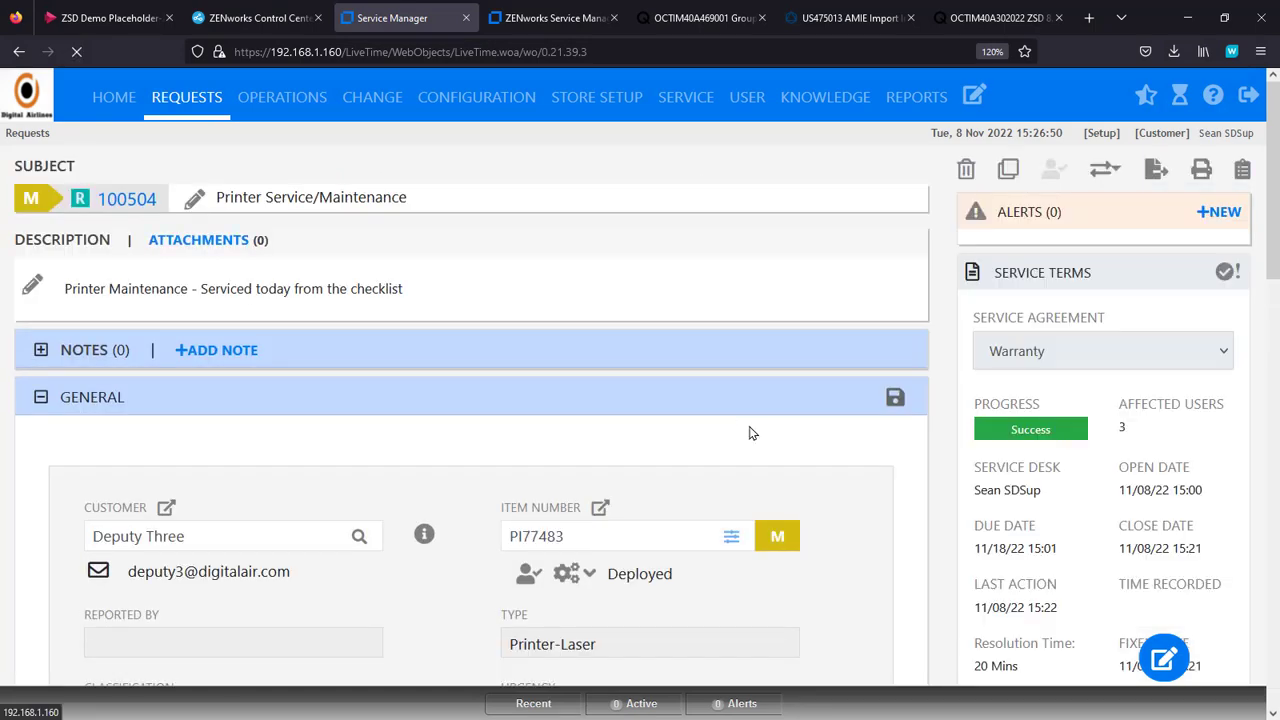
pyautogui.scroll(-8, 784, 436)
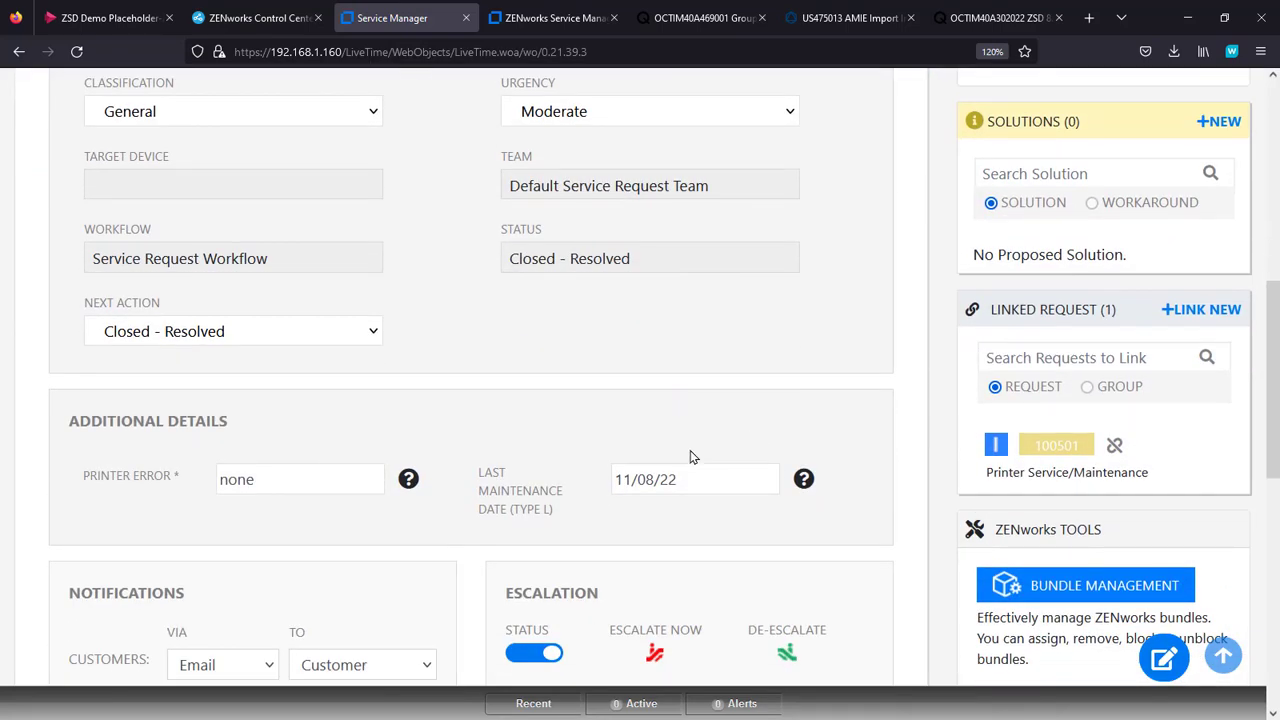
pyautogui.moveTo(805, 480)
pyautogui.scroll(5, 712, 471)
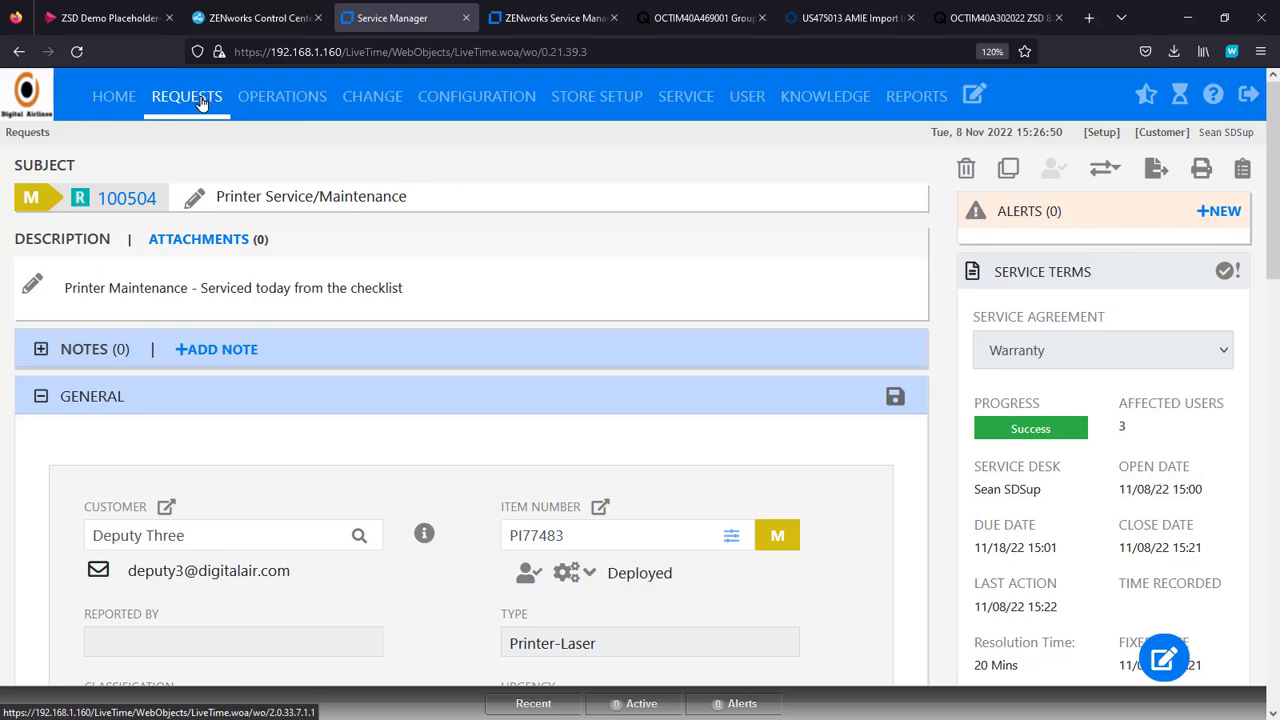
# Step: Search the configured item types for the Printers & Scanners category
pyautogui.click(462, 100)
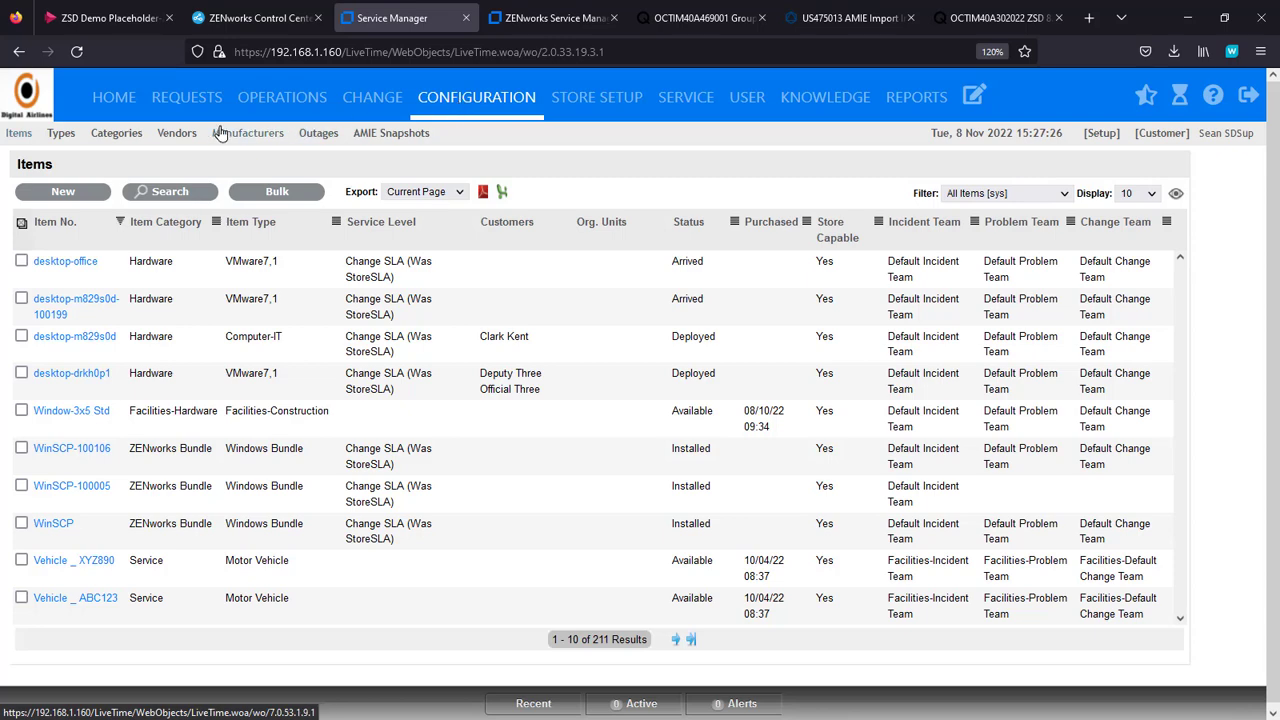
pyautogui.click(64, 136)
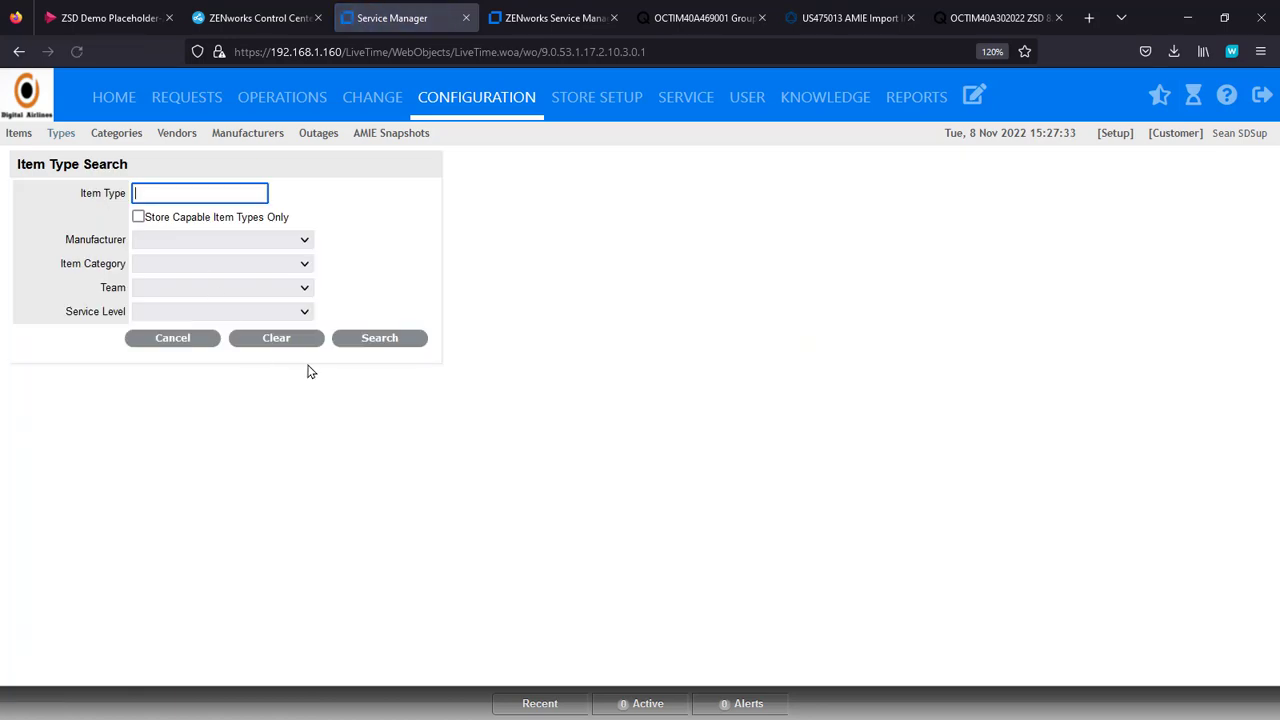
pyautogui.click(305, 264)
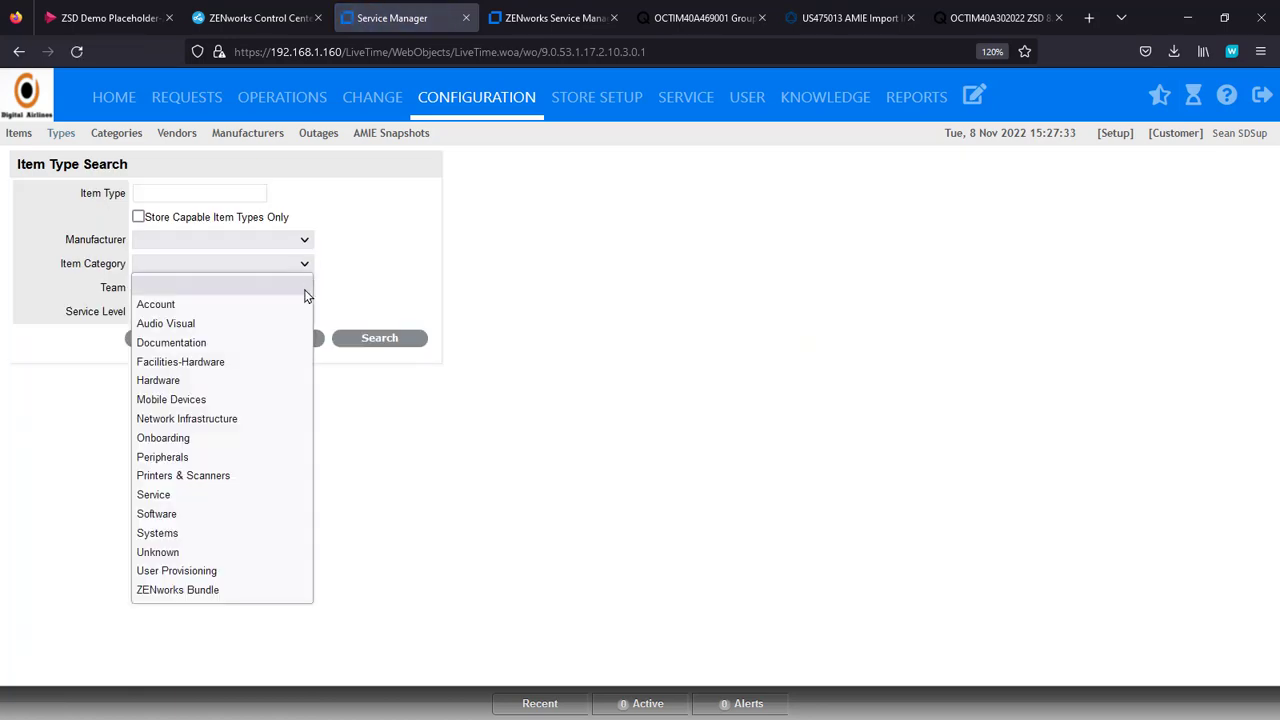
pyautogui.click(249, 474)
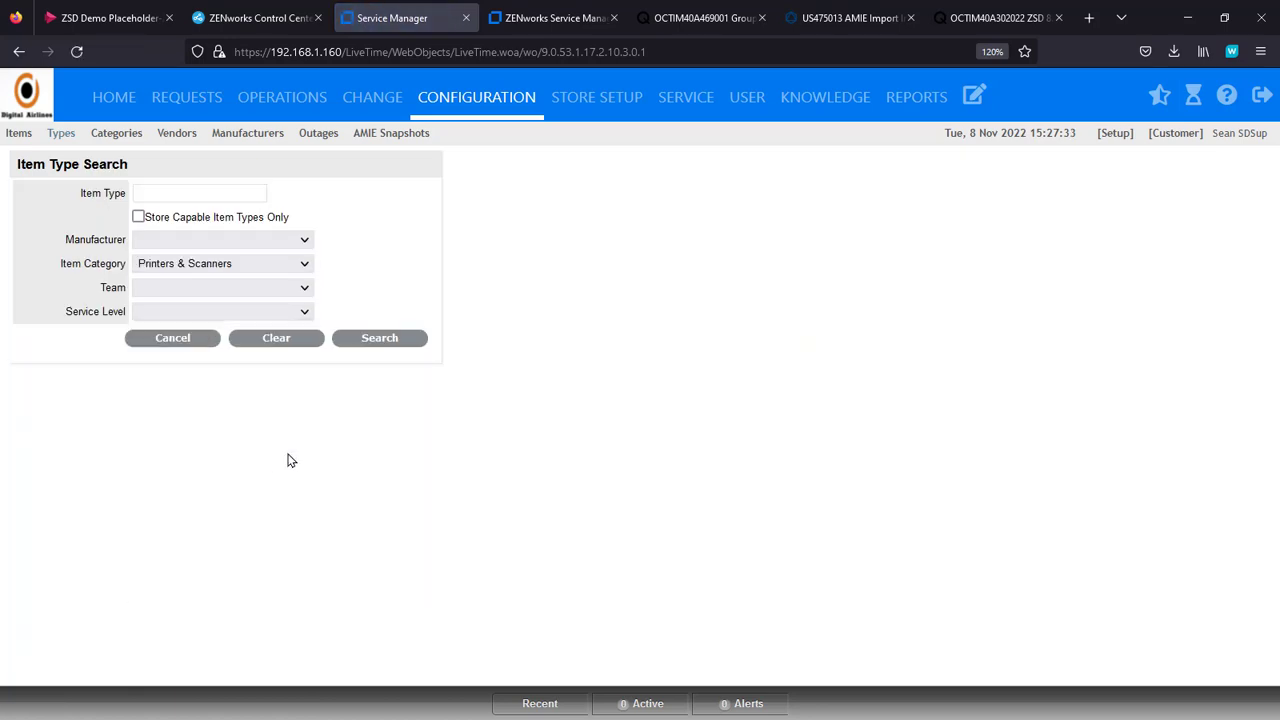
pyautogui.click(367, 340)
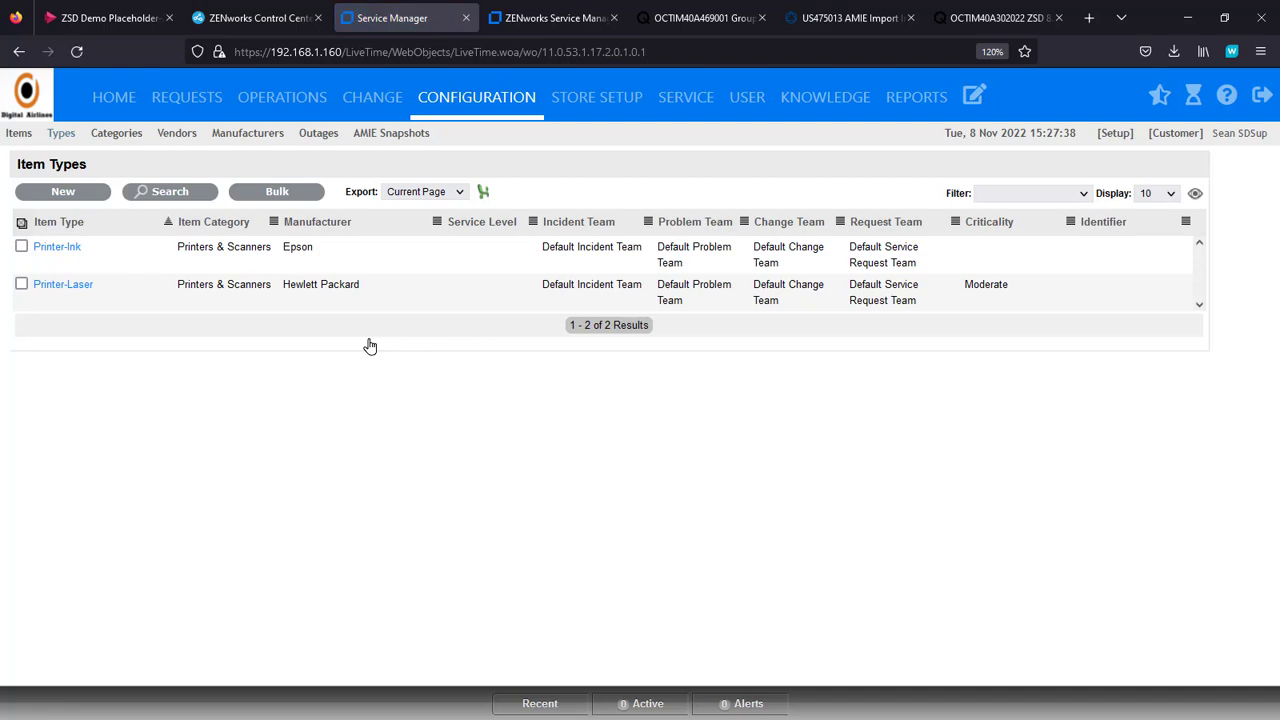
# Step: Open the Last Maintenance Date (Type L) custom field of the Printer-Laser item type for editing
pyautogui.click(64, 285)
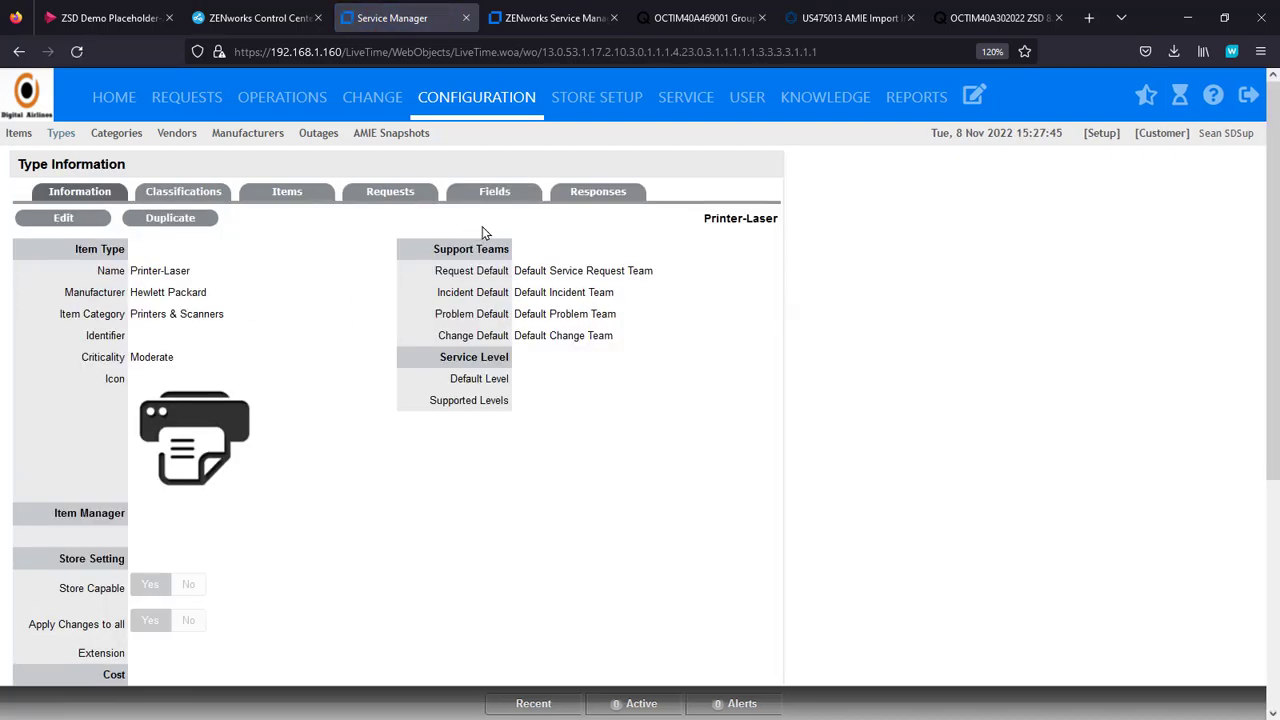
pyautogui.click(497, 196)
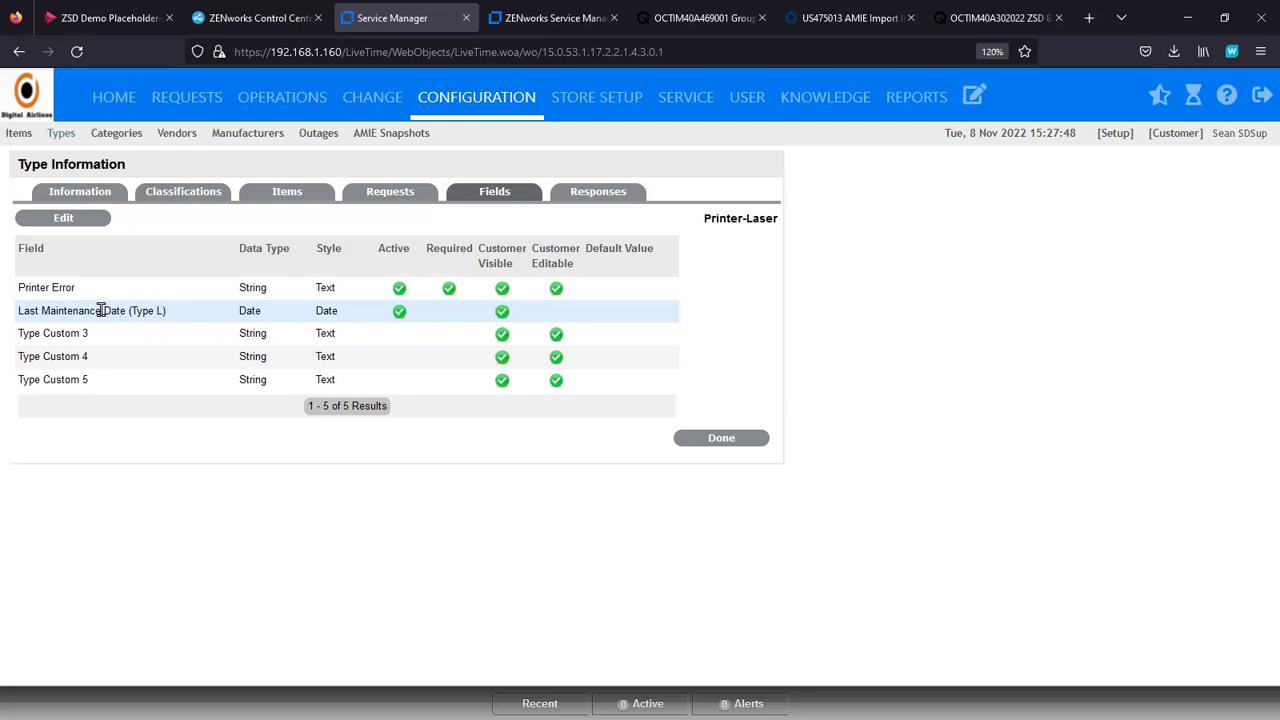
pyautogui.click(66, 217)
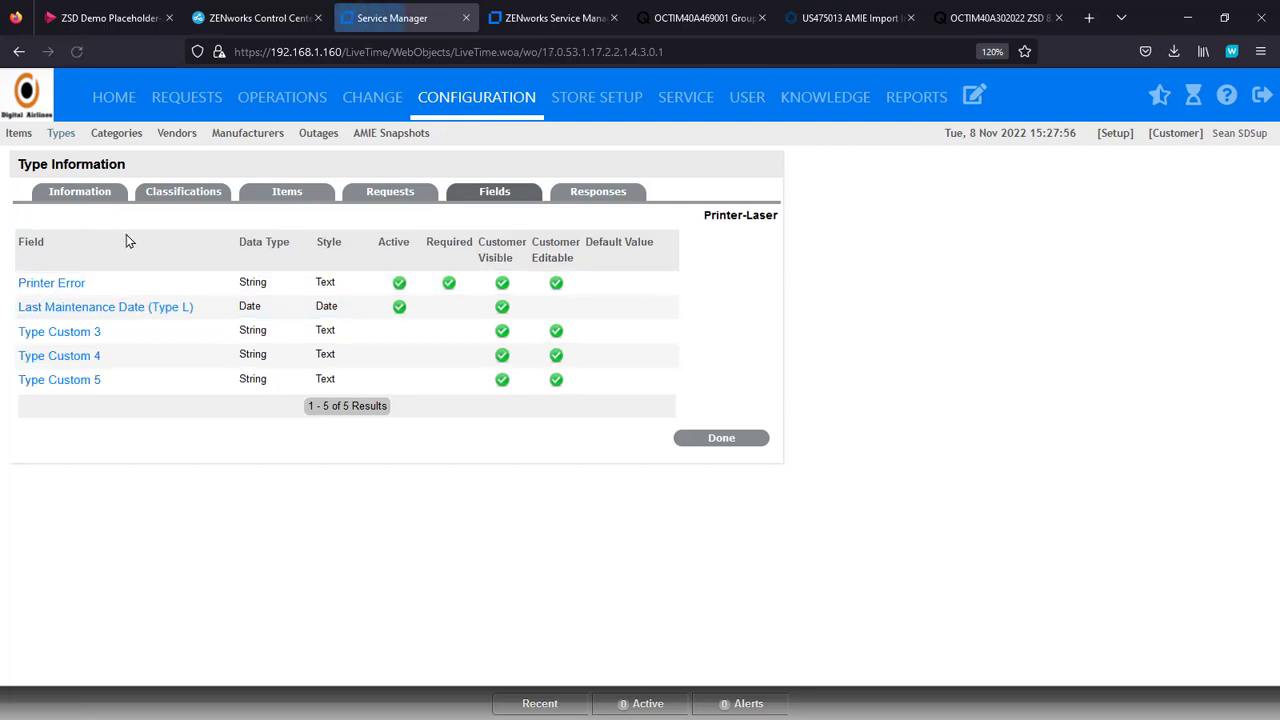
pyautogui.click(148, 310)
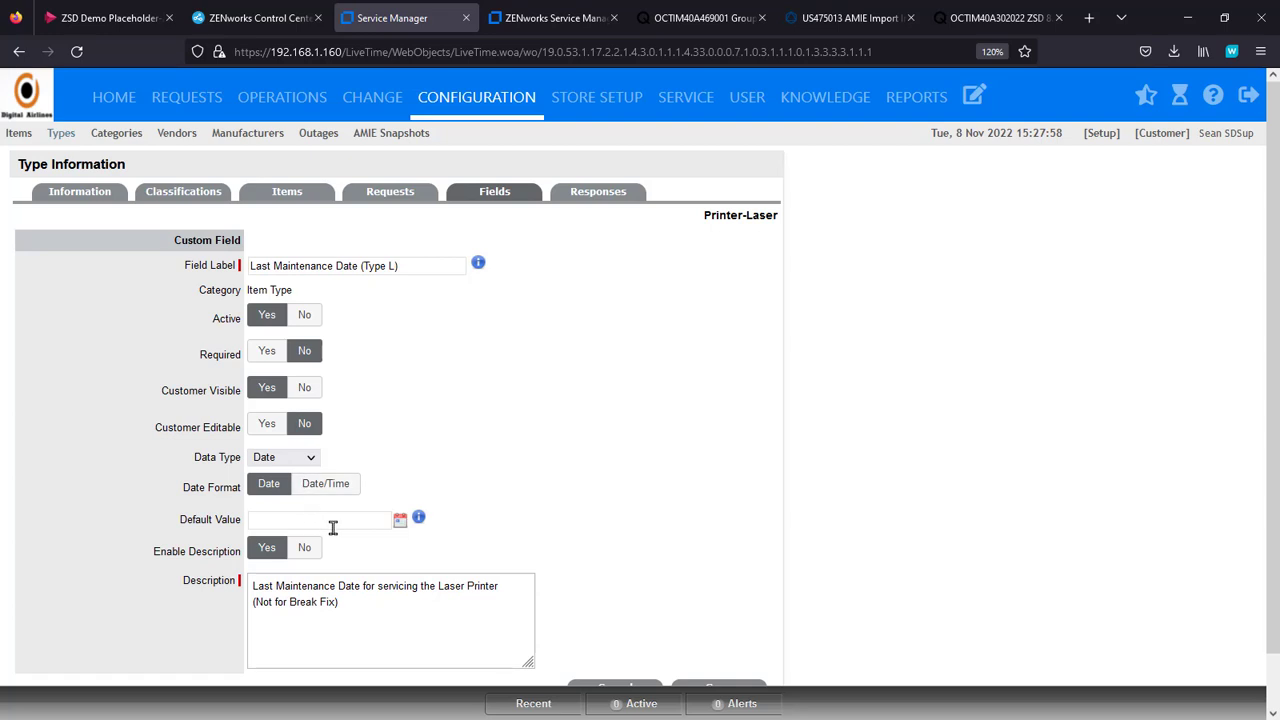
# Step: Review the custom field's description and settings, and leave the editor without saving
pyautogui.click(356, 607)
pyautogui.moveTo(356, 607); pyautogui.dragTo(242, 582)
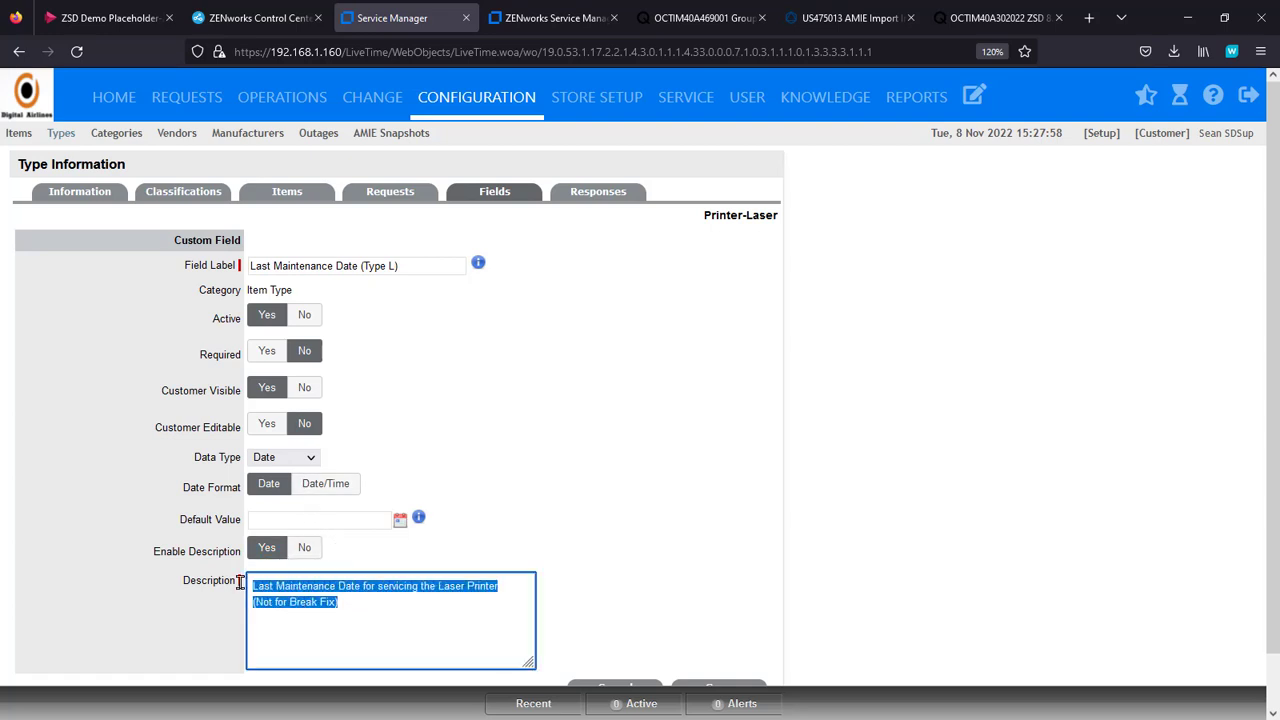
pyautogui.click(411, 619)
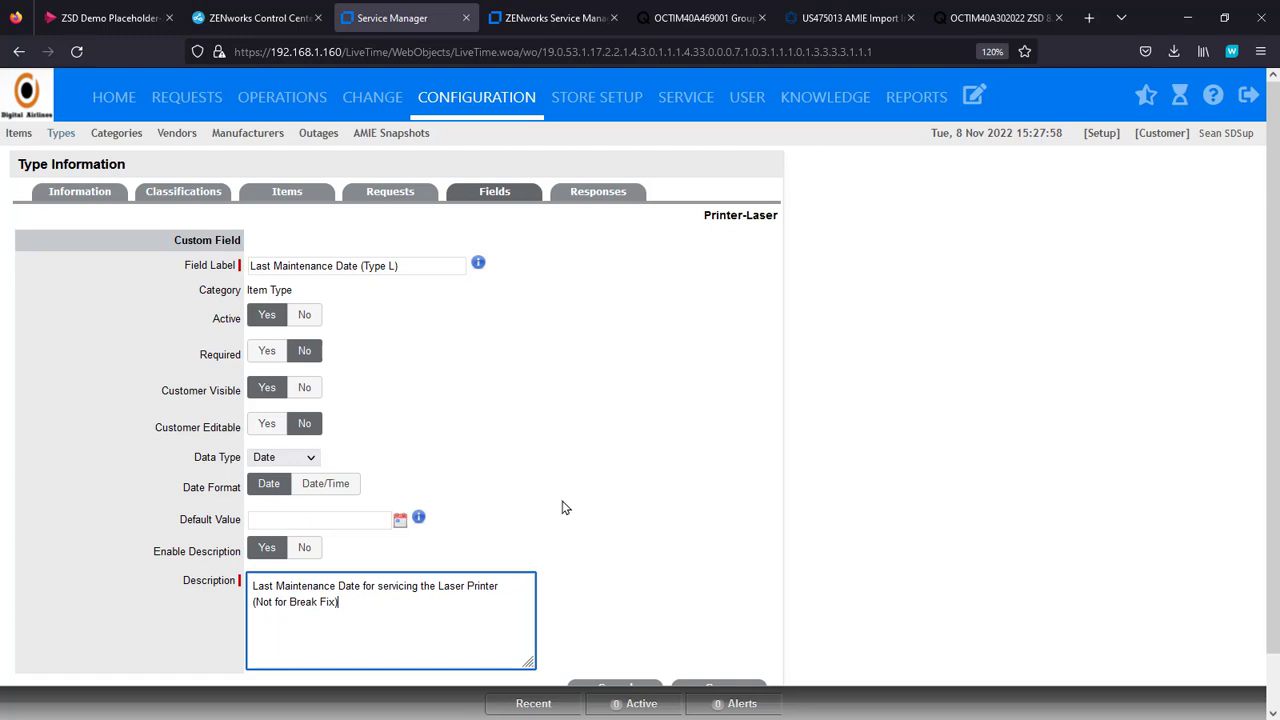
pyautogui.scroll(-1, 640, 480)
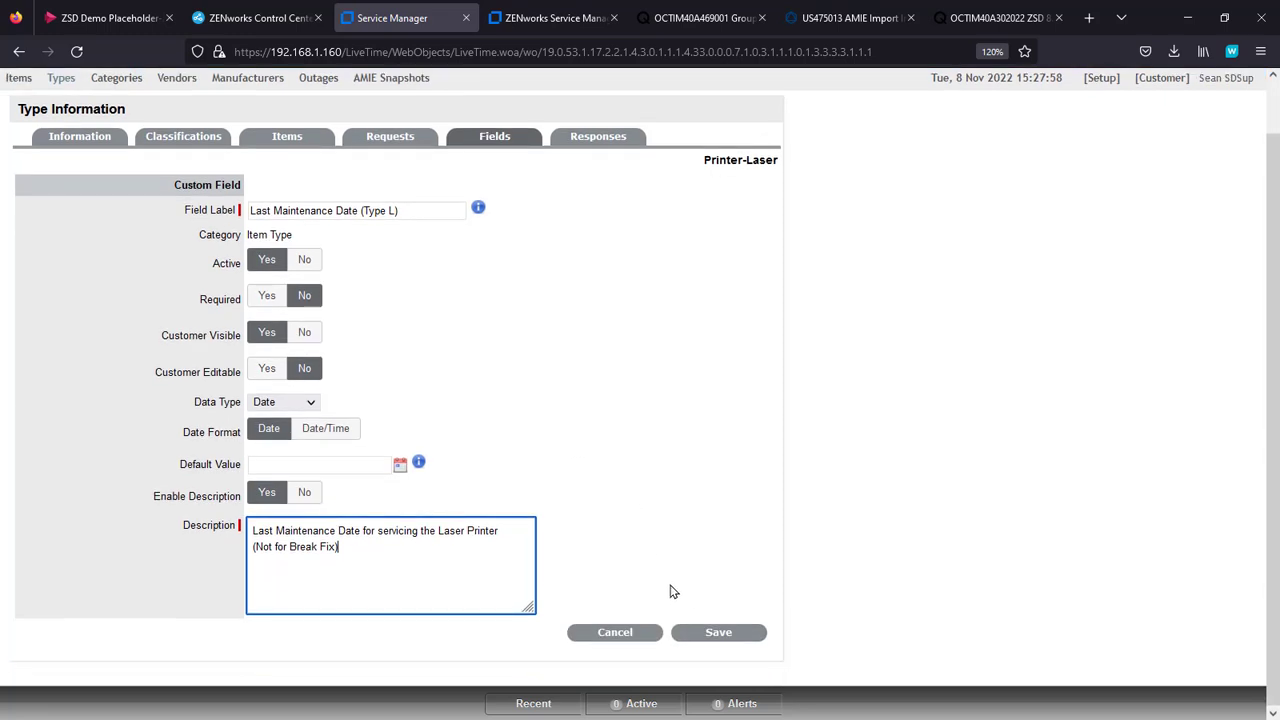
pyautogui.click(604, 633)
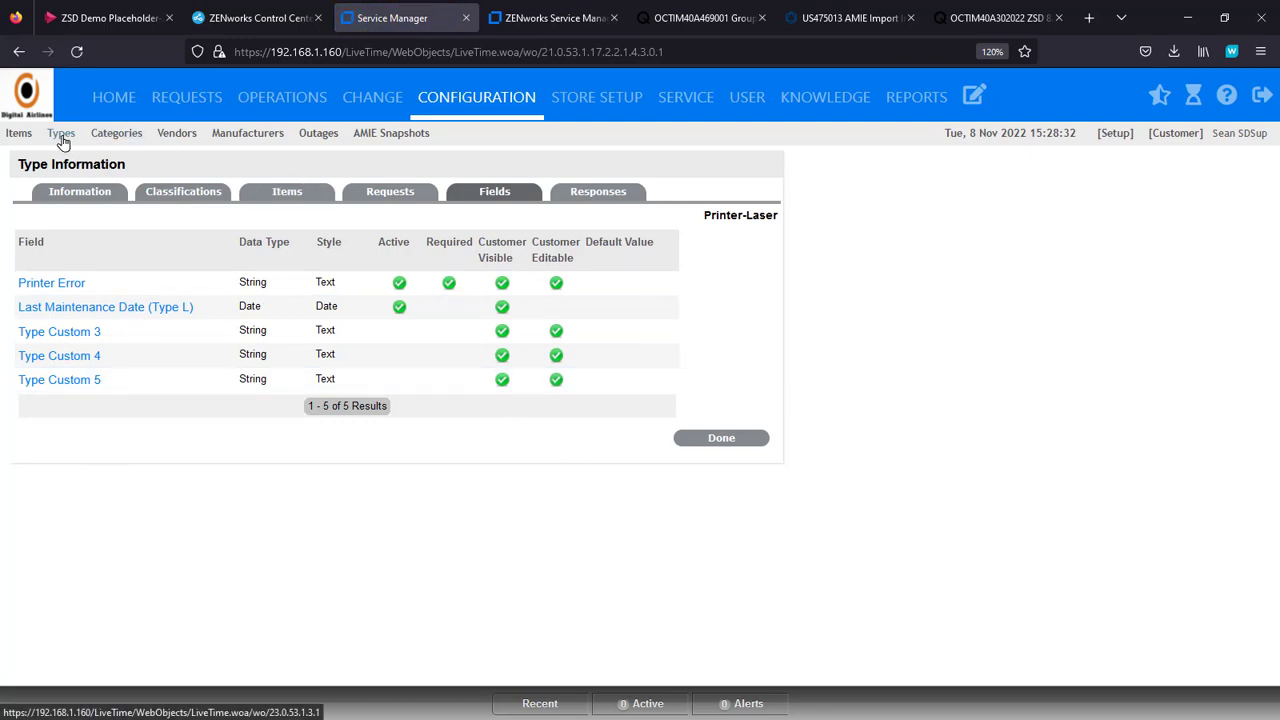
# Step: Examine the options available for Column 12 in the Printer Last Maint item list view, and leave without saving
pyautogui.click(20, 137)
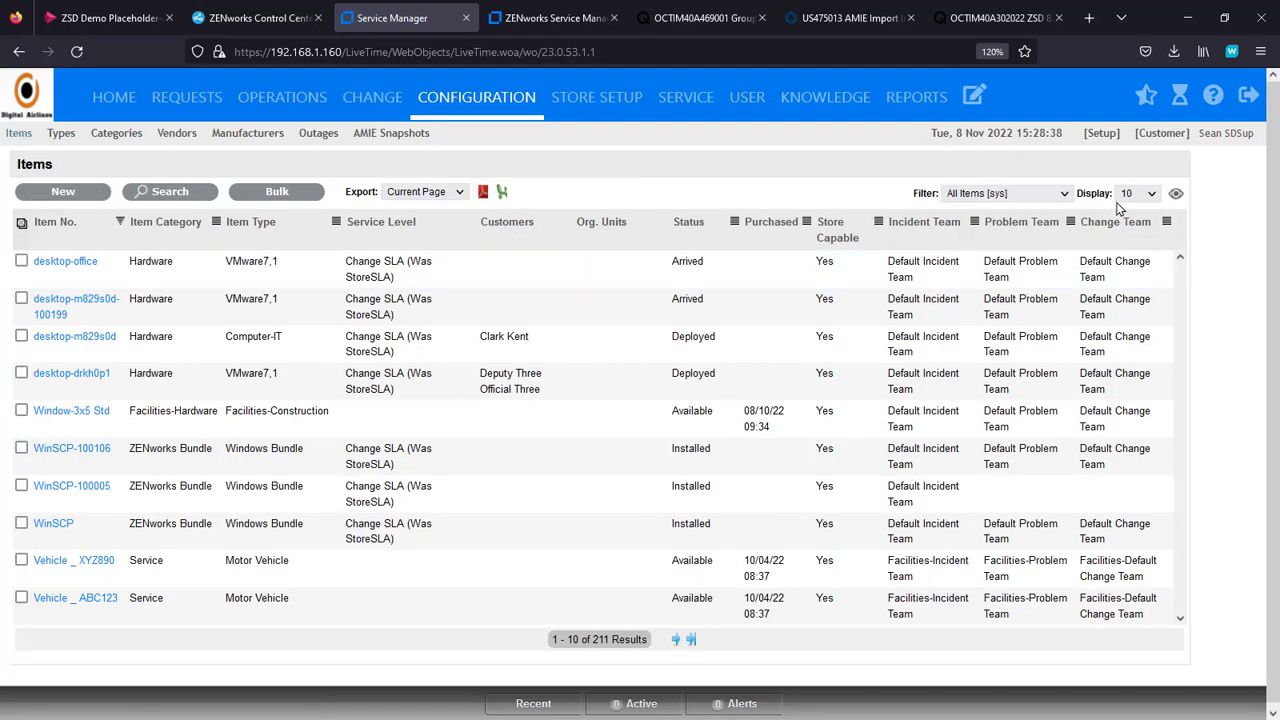
pyautogui.click(1177, 196)
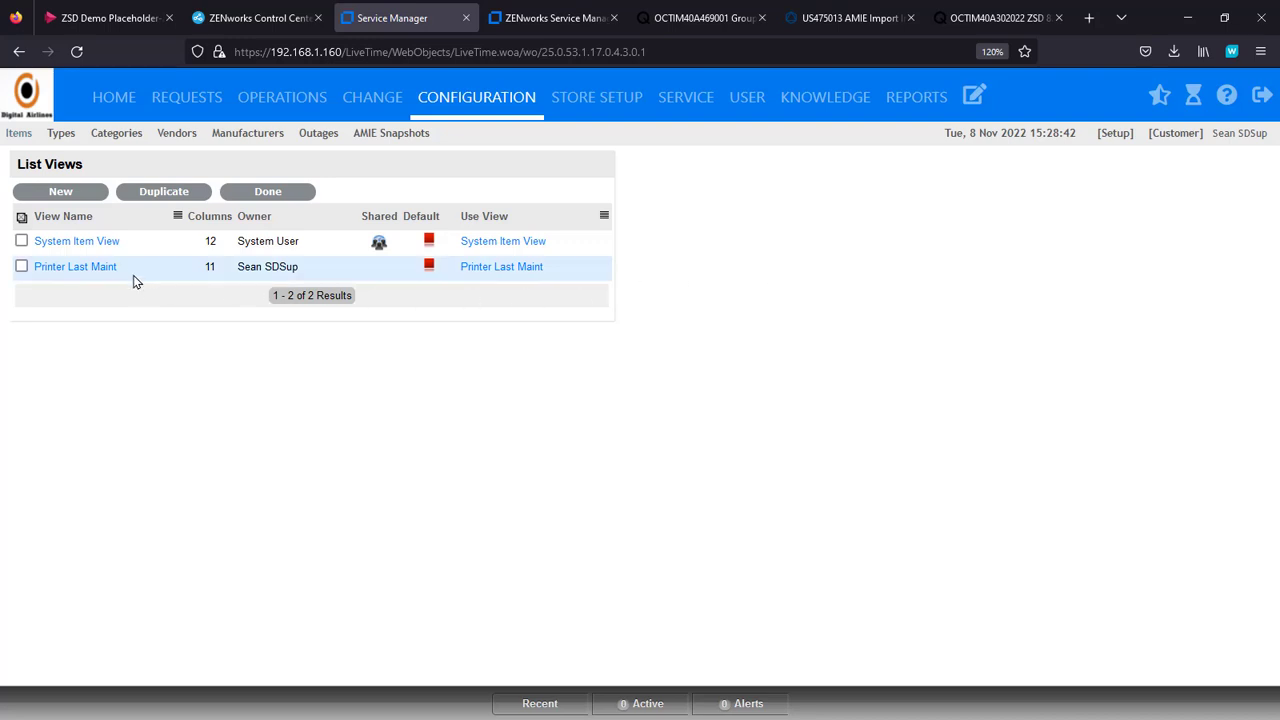
pyautogui.click(78, 275)
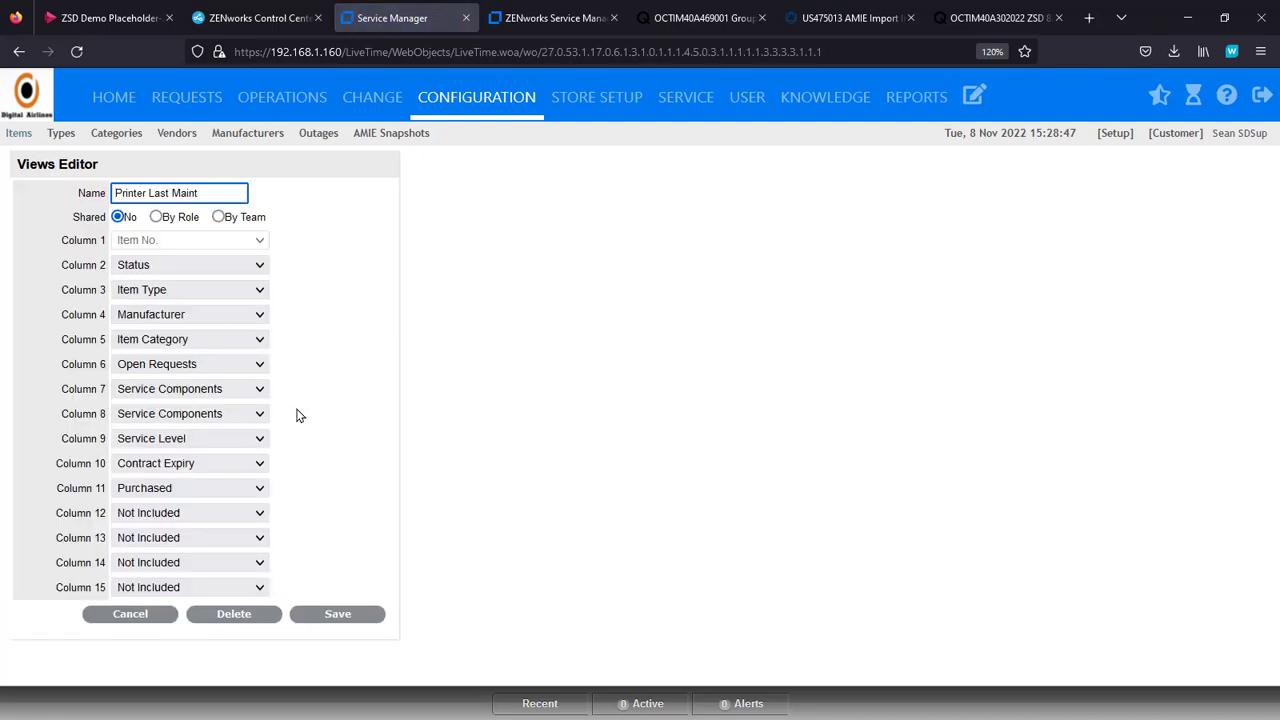
pyautogui.click(259, 513)
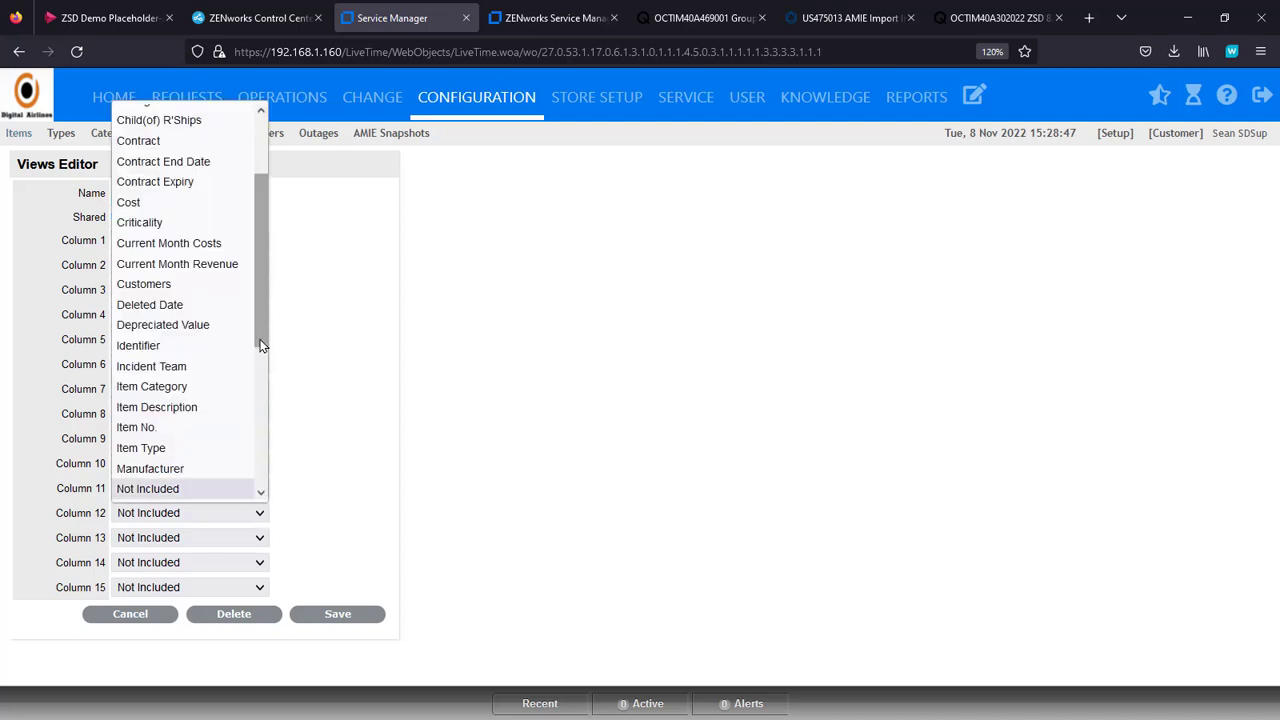
pyautogui.moveTo(260, 343); pyautogui.dragTo(281, 322)
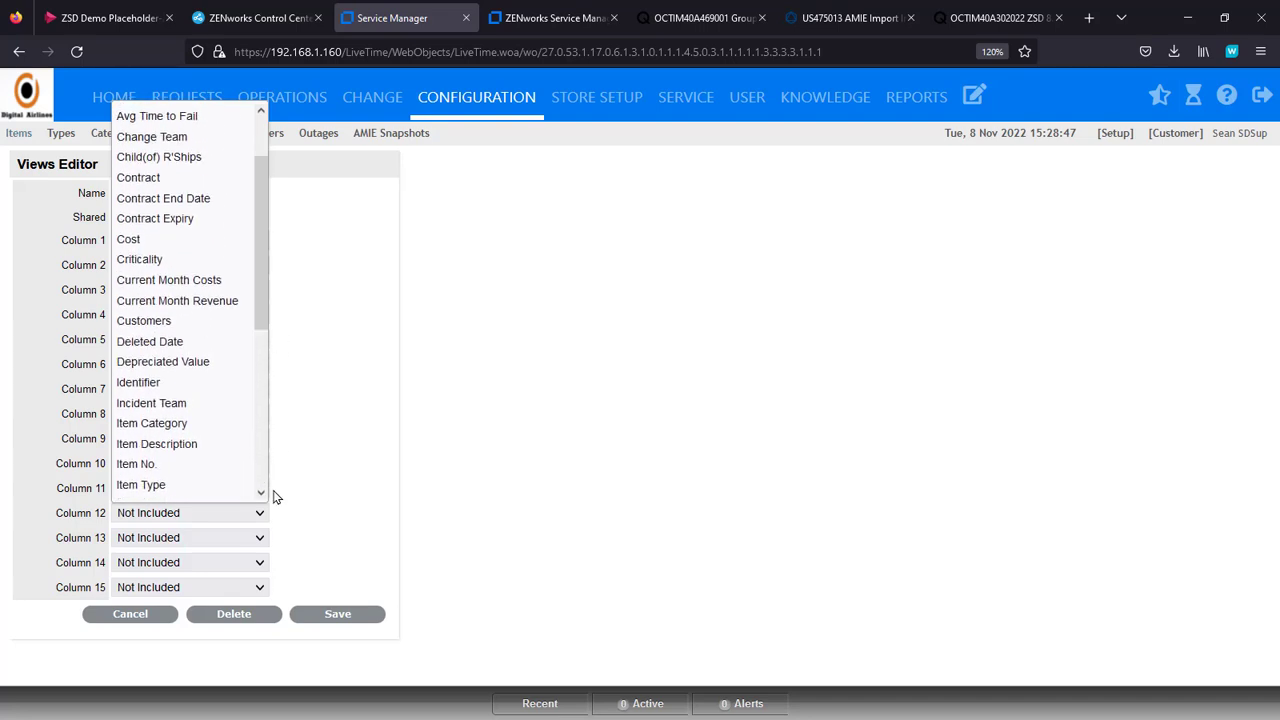
pyautogui.click(130, 612)
# Step: Apply the Printer Last Maint view to the items list and search for items in the Printers & Scanners category
pyautogui.click(476, 265)
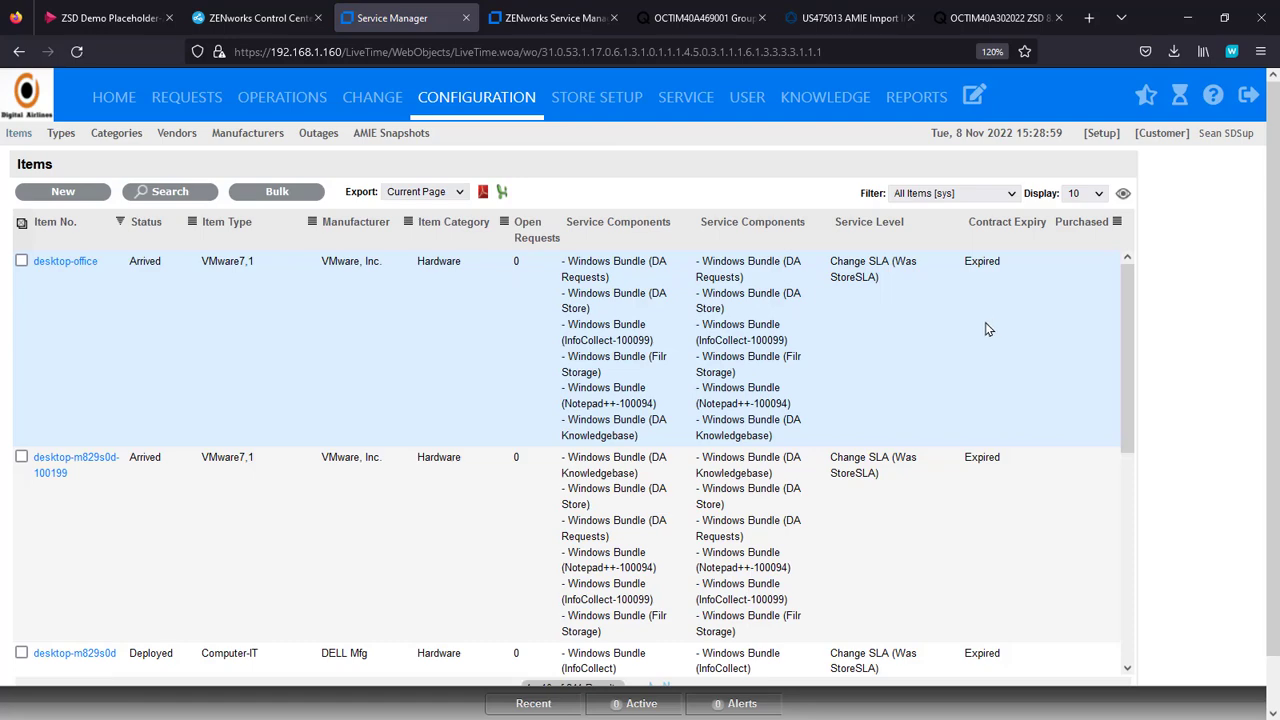
pyautogui.click(170, 193)
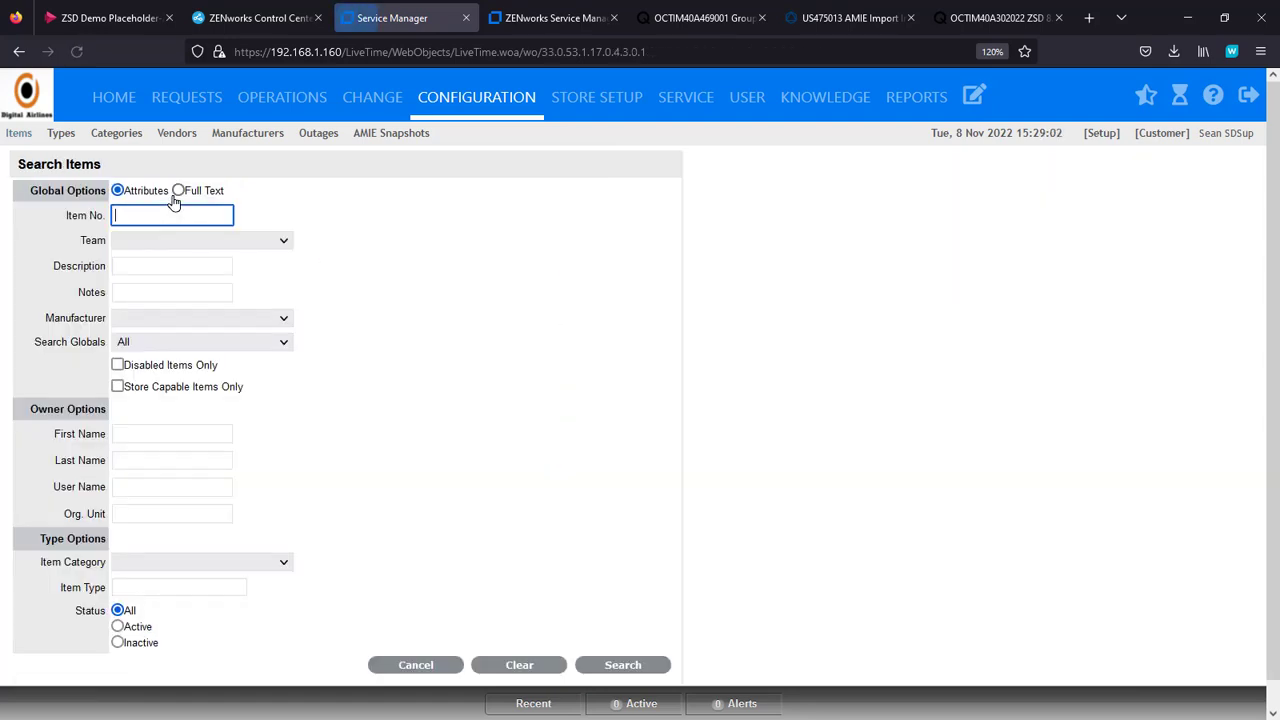
pyautogui.click(283, 566)
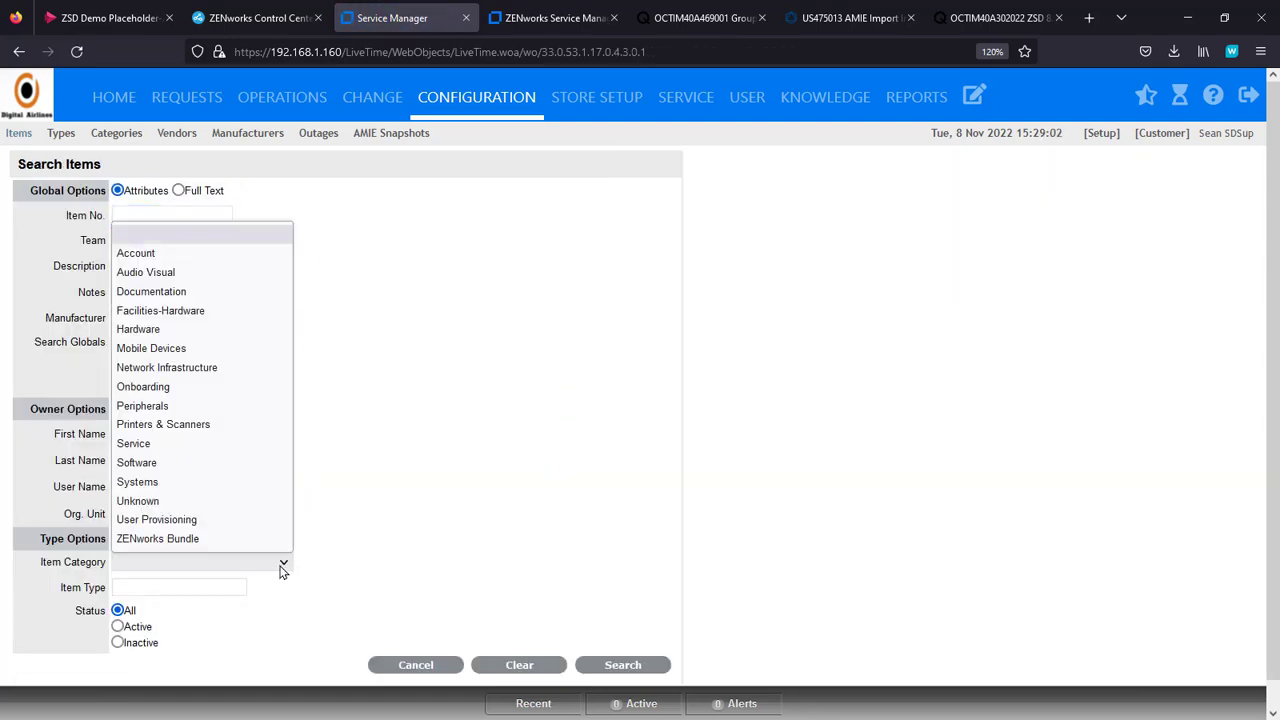
pyautogui.click(257, 424)
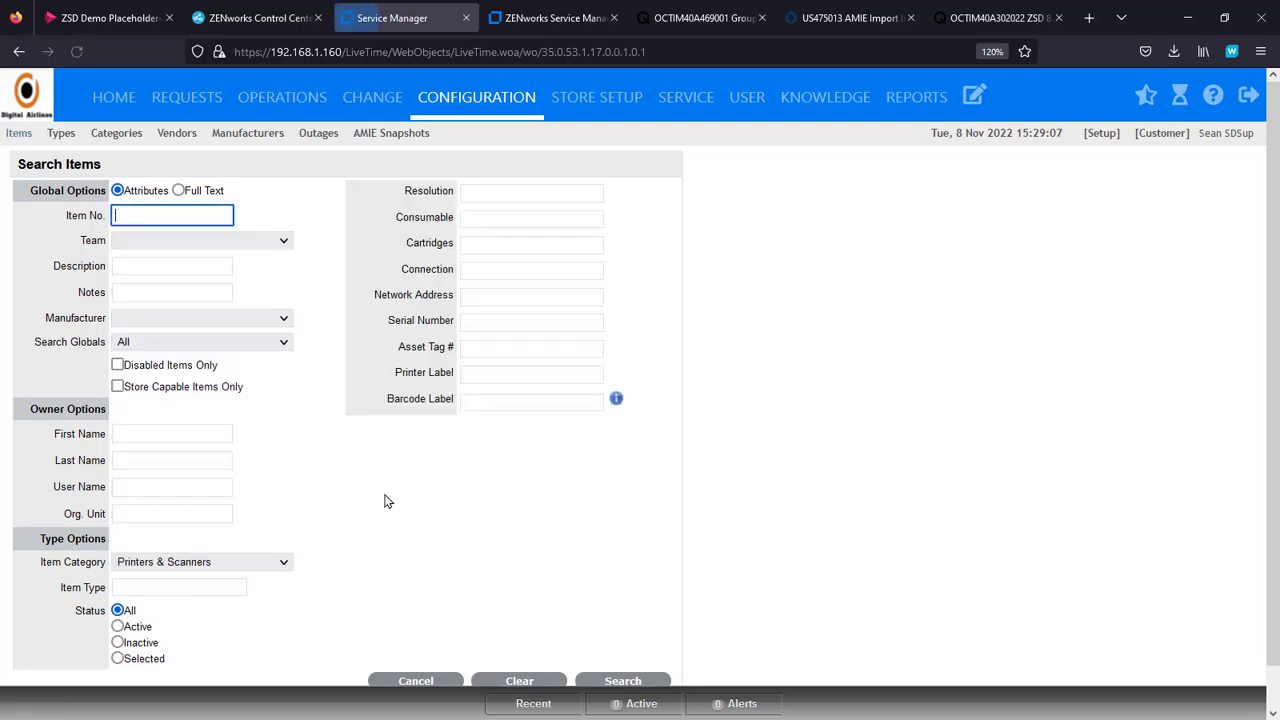
pyautogui.click(640, 681)
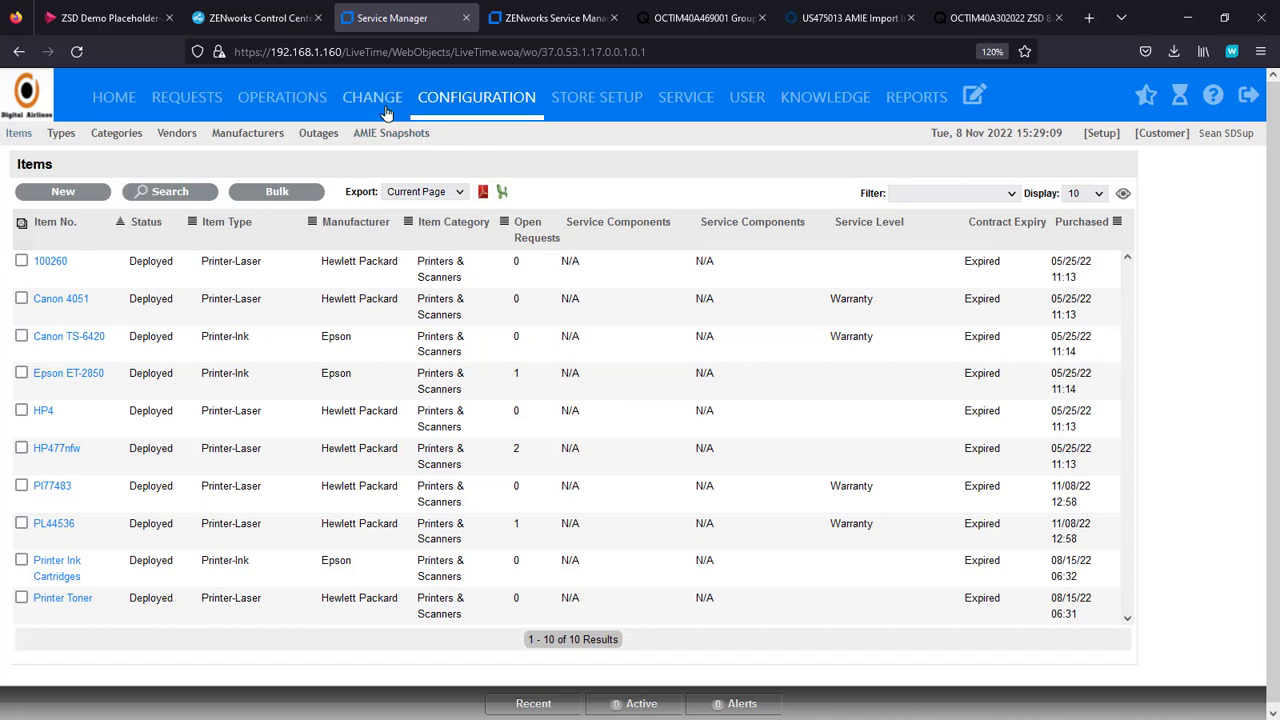
# Step: Start a new request and add the third suggested customer matching "de"
pyautogui.click(196, 104)
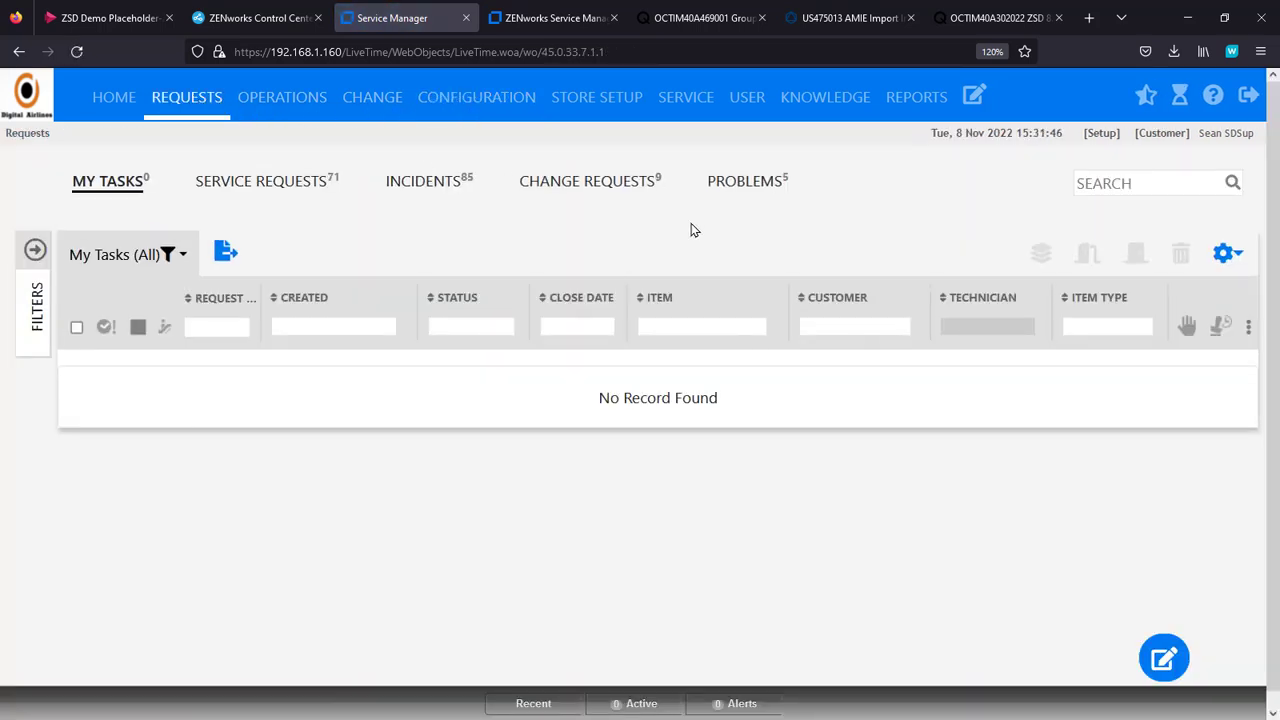
pyautogui.click(972, 96)
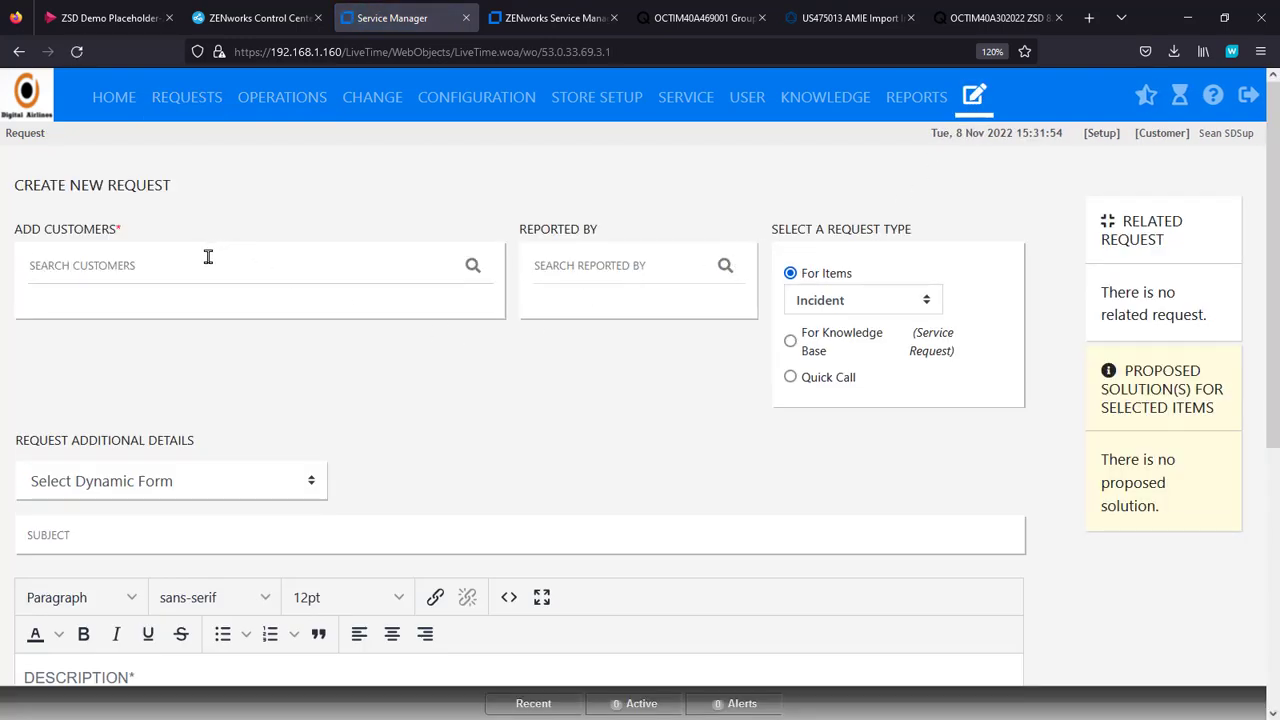
pyautogui.write('de')
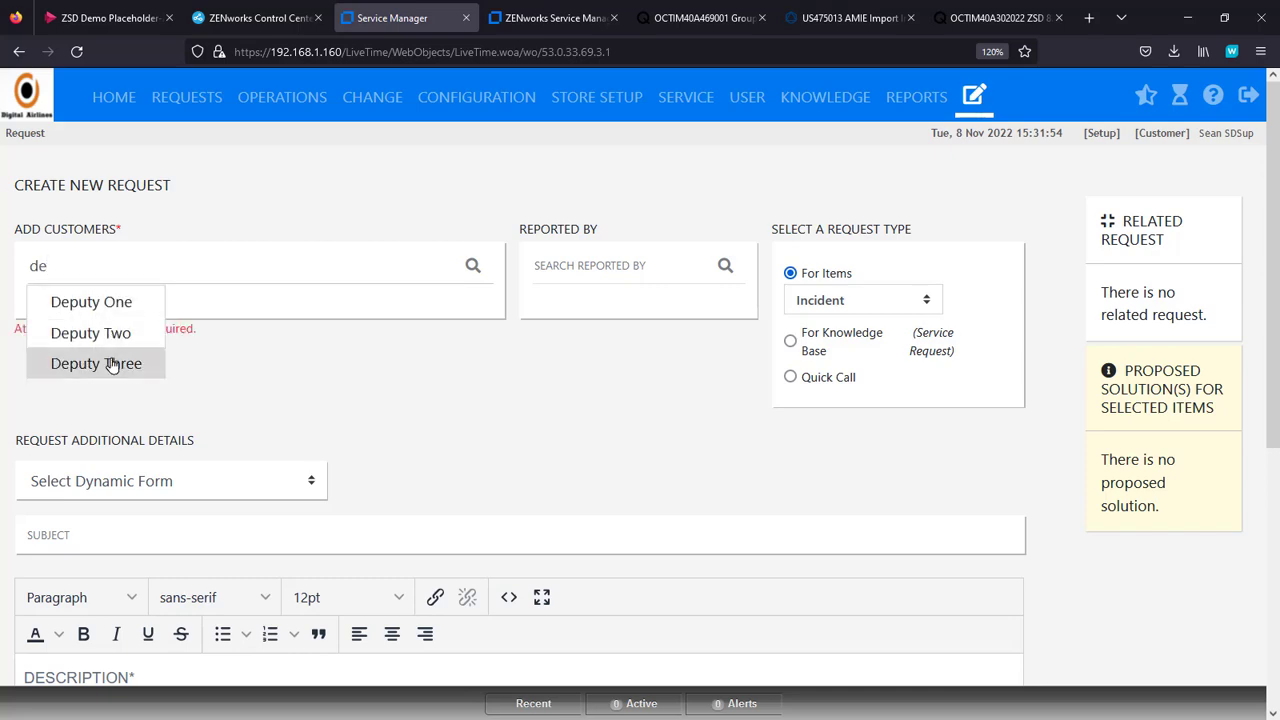
pyautogui.click(110, 365)
# Step: Limit the request's item list to assigned items only and select the laser printer PL44536
pyautogui.scroll(-5, 474, 326)
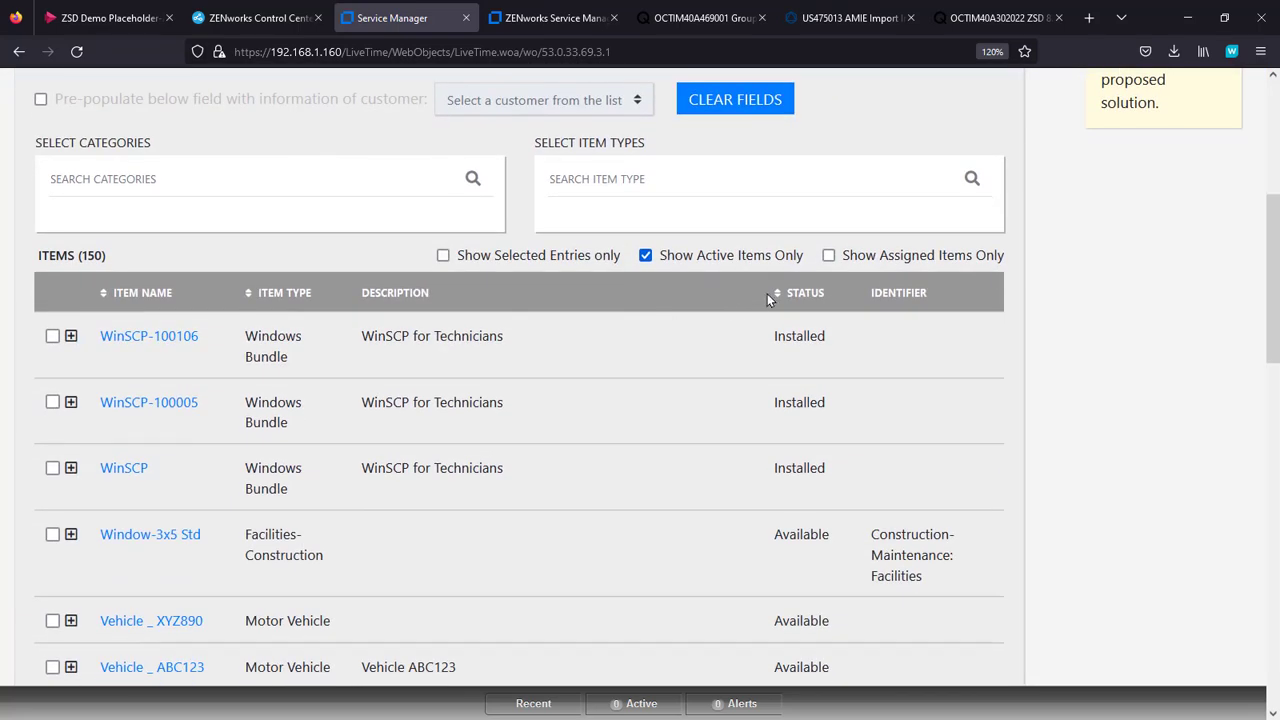
pyautogui.click(829, 256)
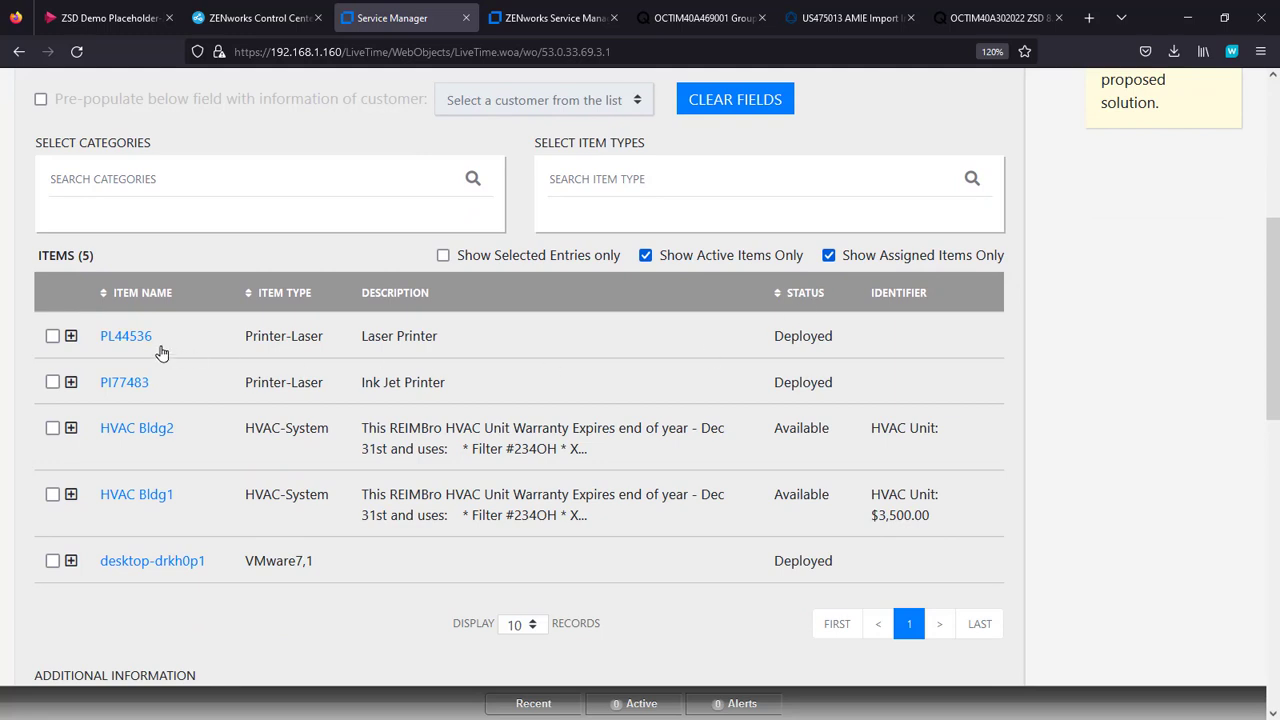
pyautogui.click(52, 336)
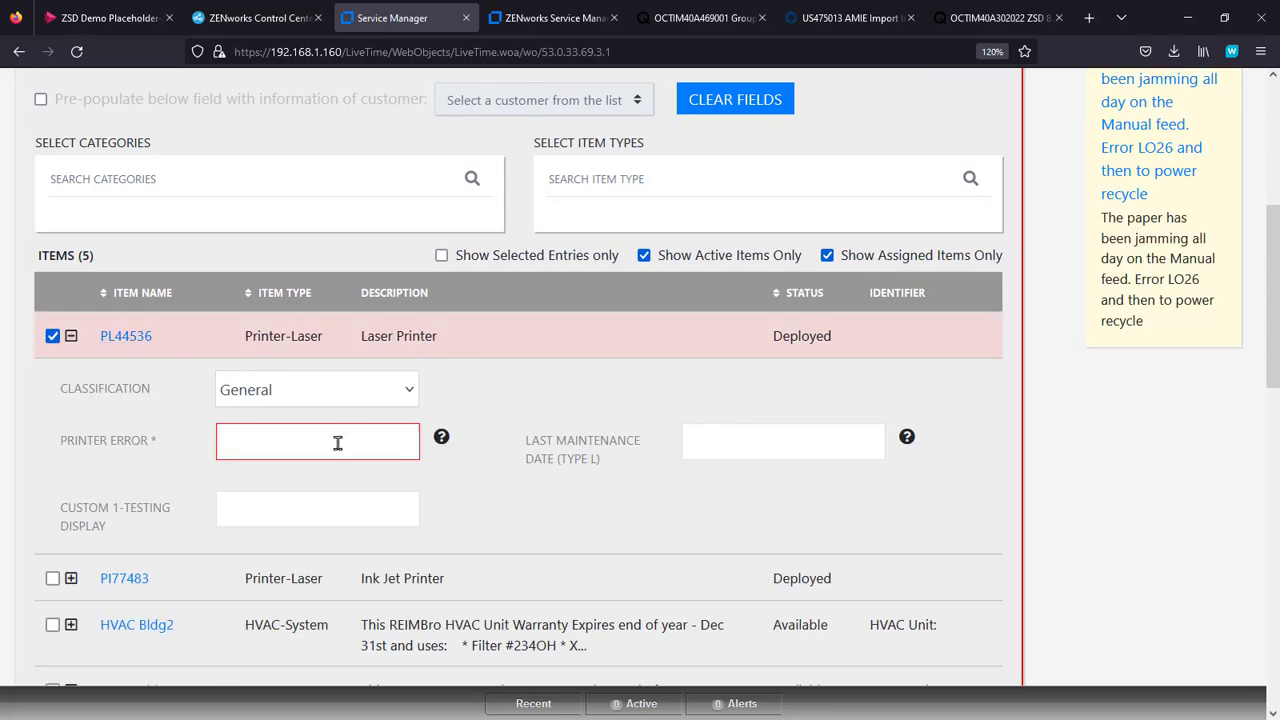
# Step: Enter L026 as the printer error for the laser printer PL44536
pyautogui.click(333, 443)
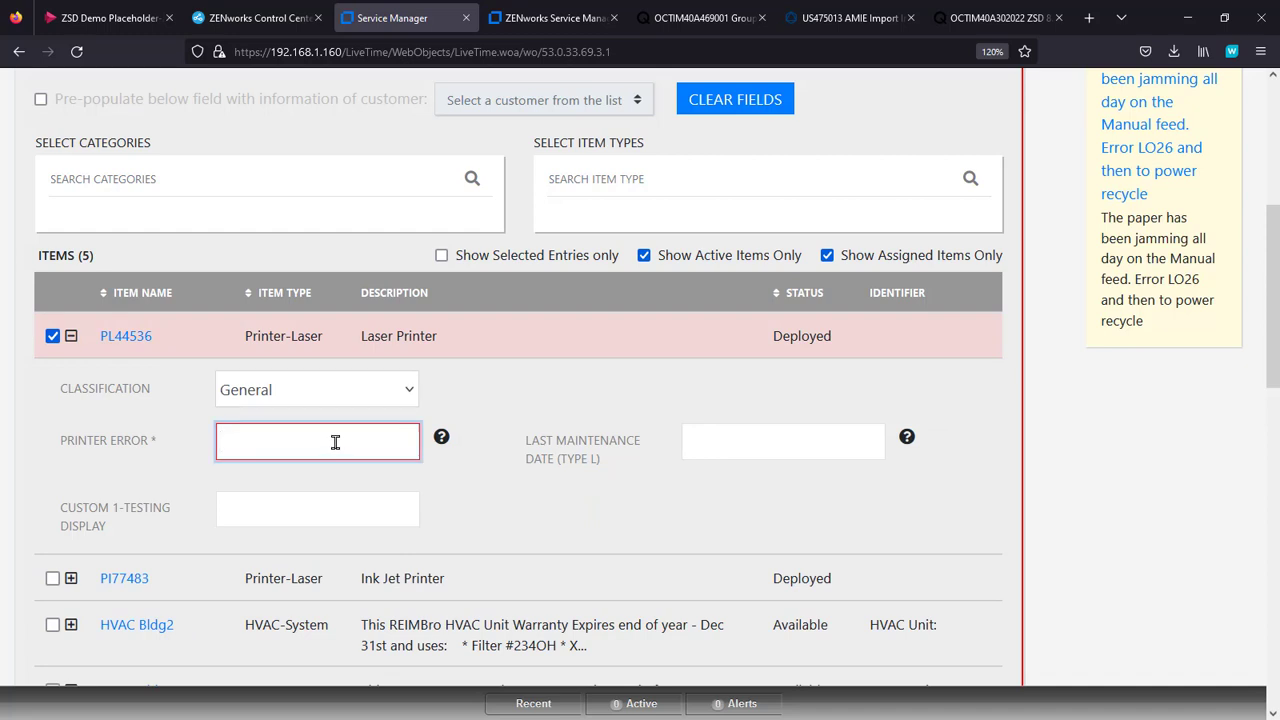
pyautogui.write('L026')
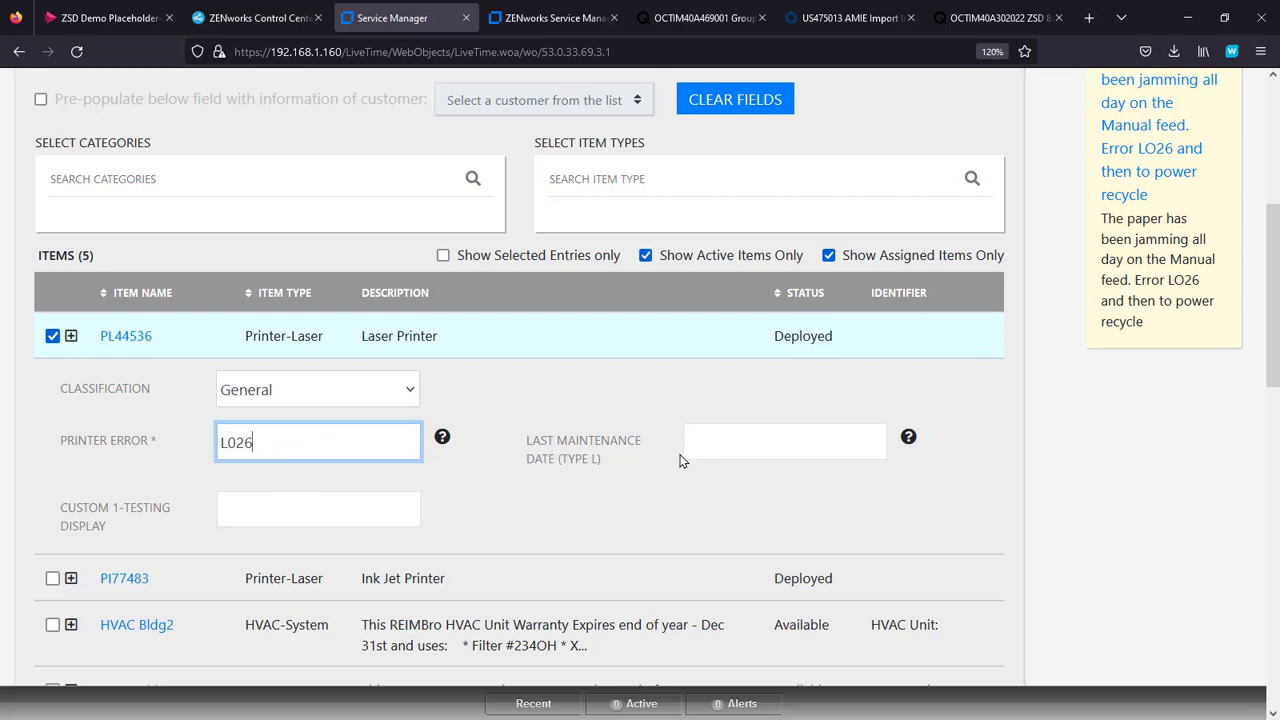
pyautogui.moveTo(909, 440)
# Step: Fill the request subject from the Printer Service/Maintenance suggestion and shorten it to "Printer Service"
pyautogui.scroll(-6, 174, 457)
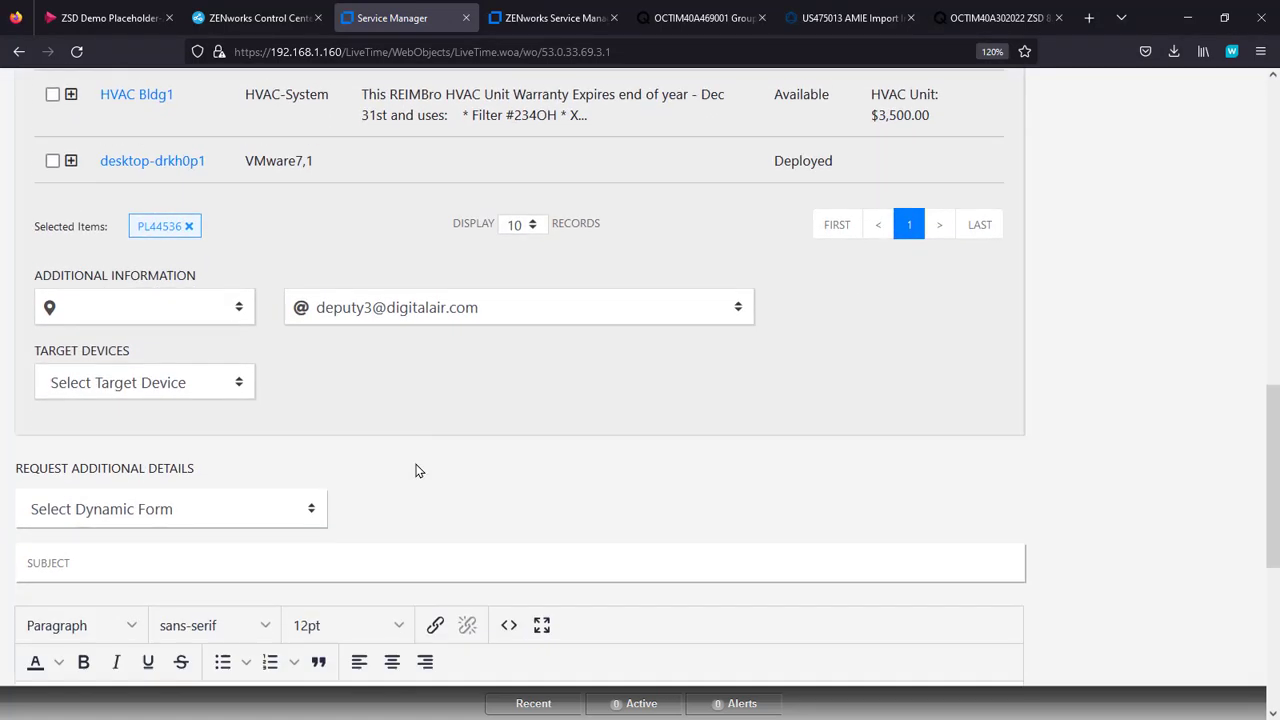
pyautogui.scroll(-1, 418, 470)
pyautogui.click(172, 458)
pyautogui.write('Ser')
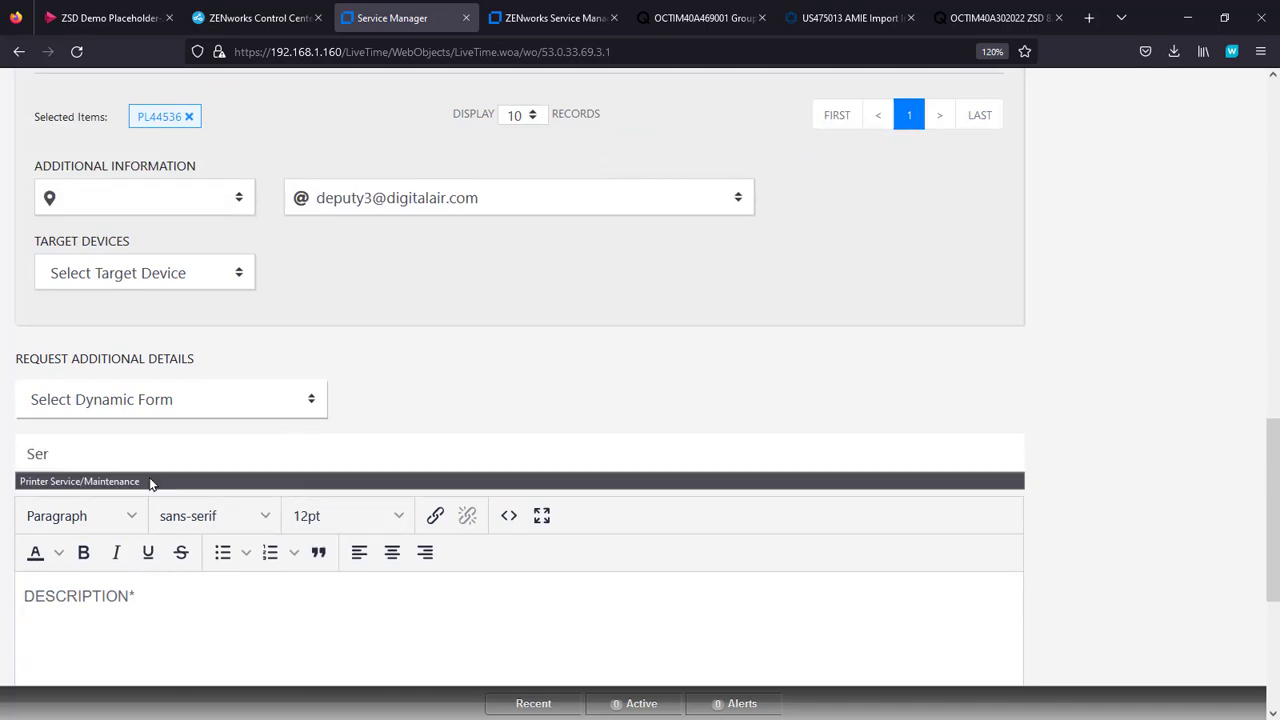
pyautogui.click(149, 482)
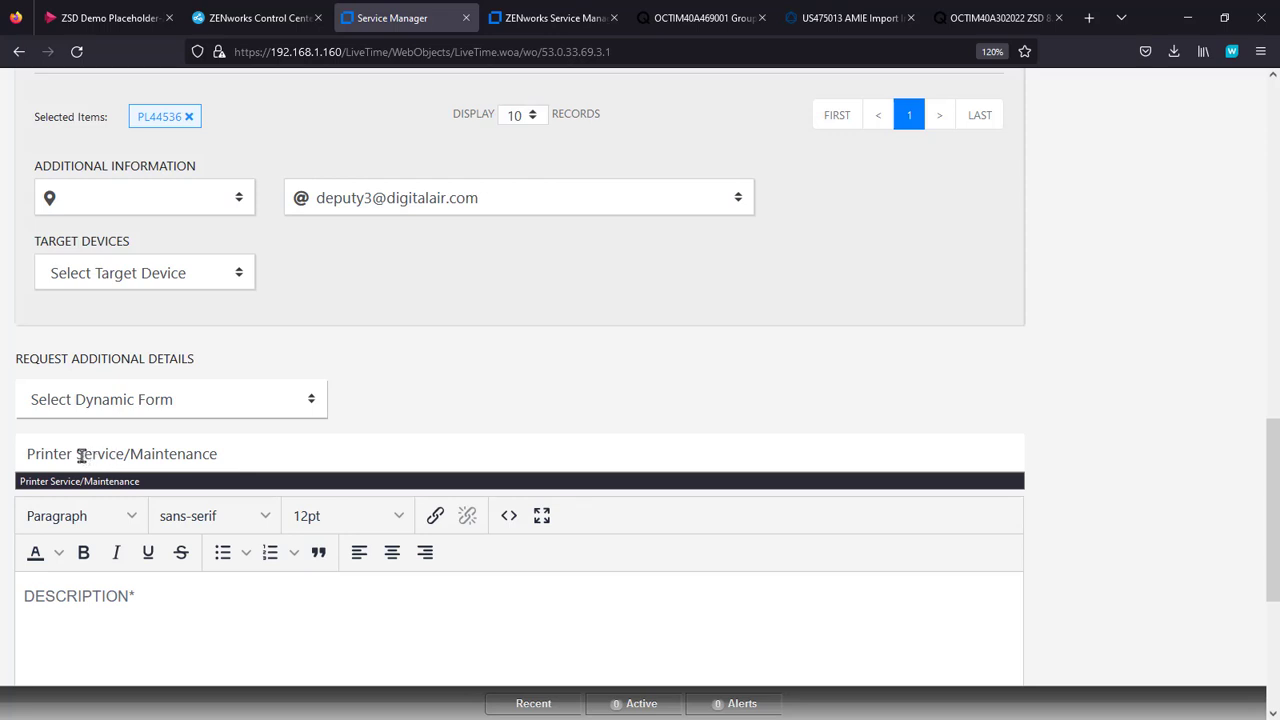
pyautogui.moveTo(81, 455); pyautogui.dragTo(294, 471)
pyautogui.click(145, 453)
pyautogui.moveTo(125, 453); pyautogui.dragTo(230, 461)
pyautogui.press('BackSpace')
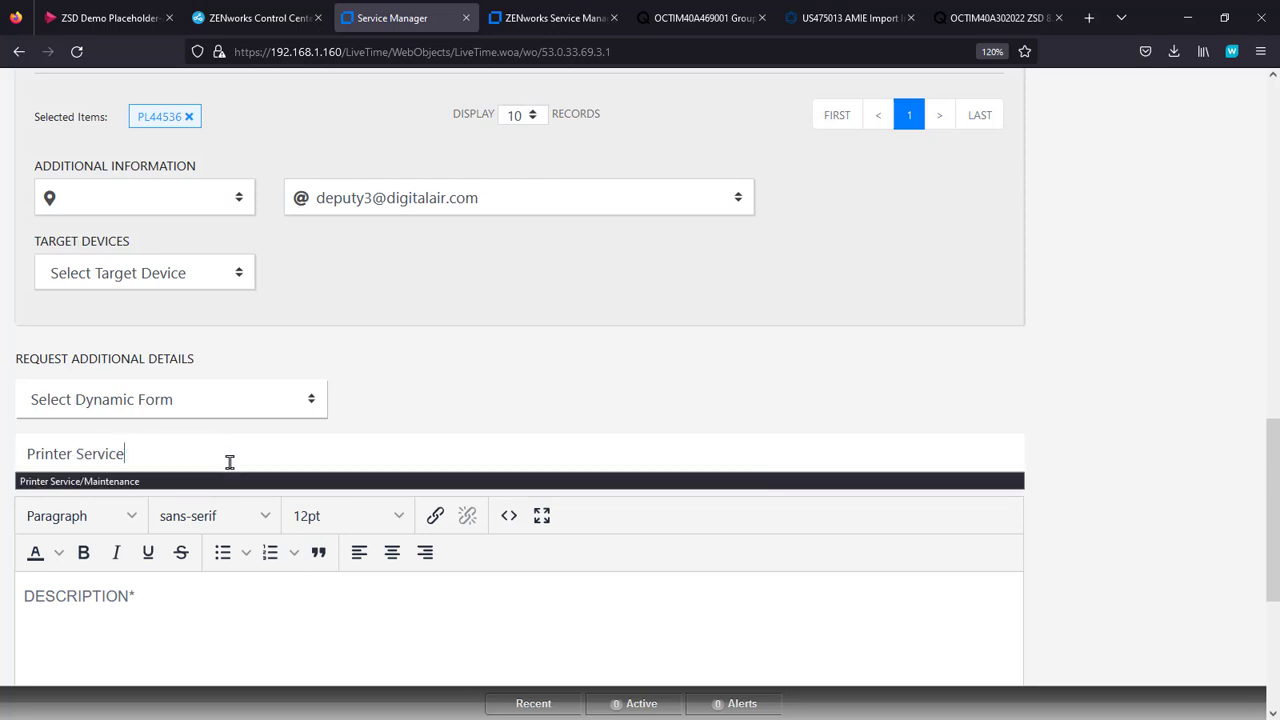
# Step: Copy the subject text "Printer Service" into the request description
pyautogui.tripleClick(229, 462)
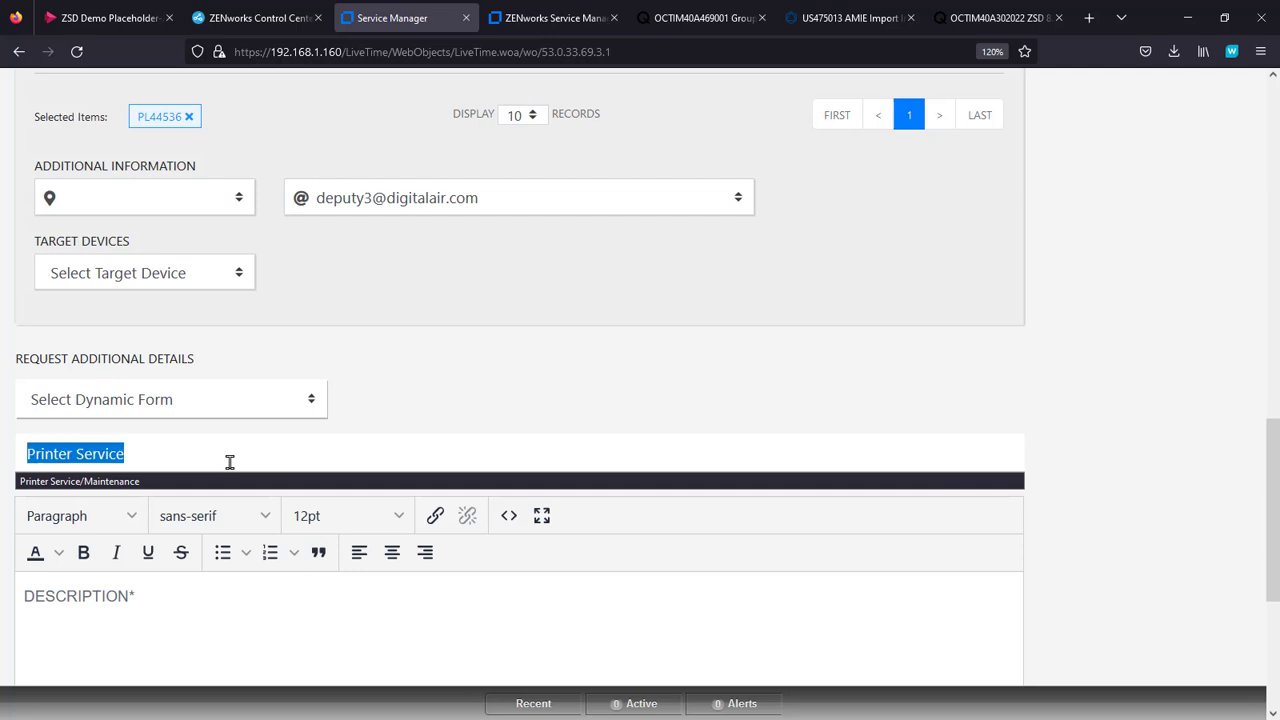
pyautogui.hotkey('ctrl', 'c')
pyautogui.click(149, 611)
pyautogui.hotkey('ctrl', 'v')
# Step: Set the request urgency to High and create the request
pyautogui.scroll(-3, 440, 574)
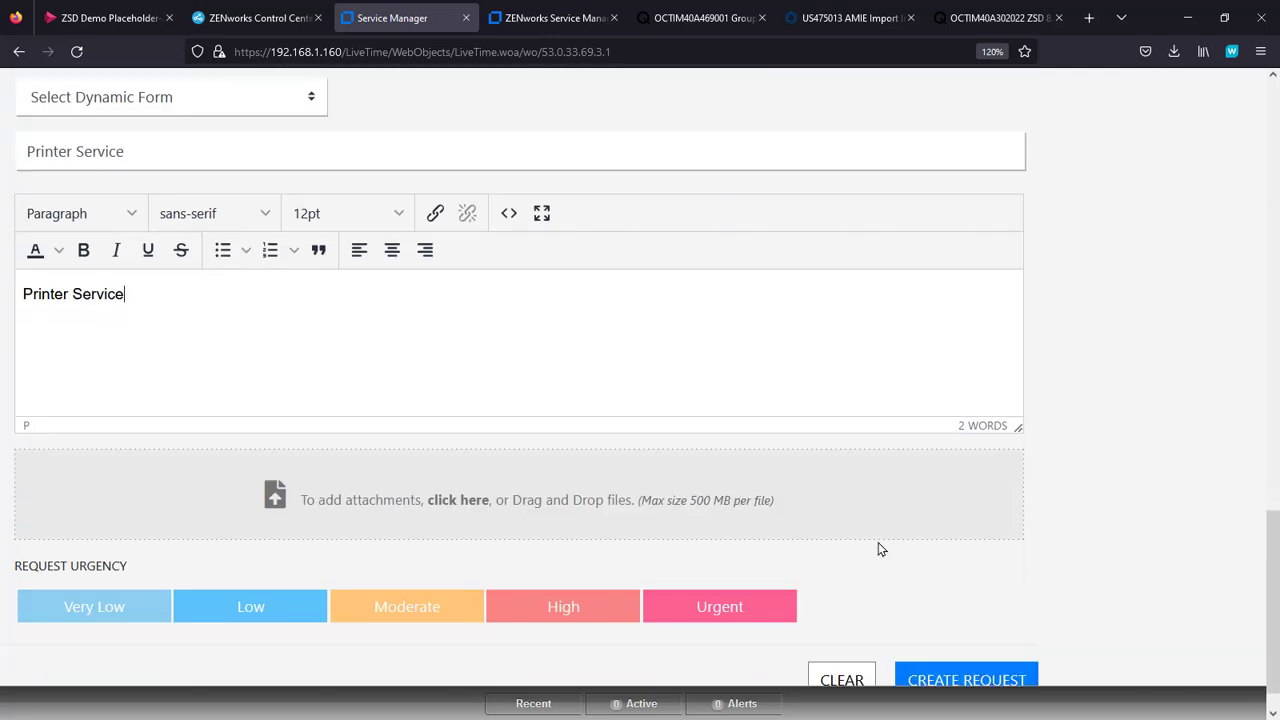
pyautogui.click(551, 611)
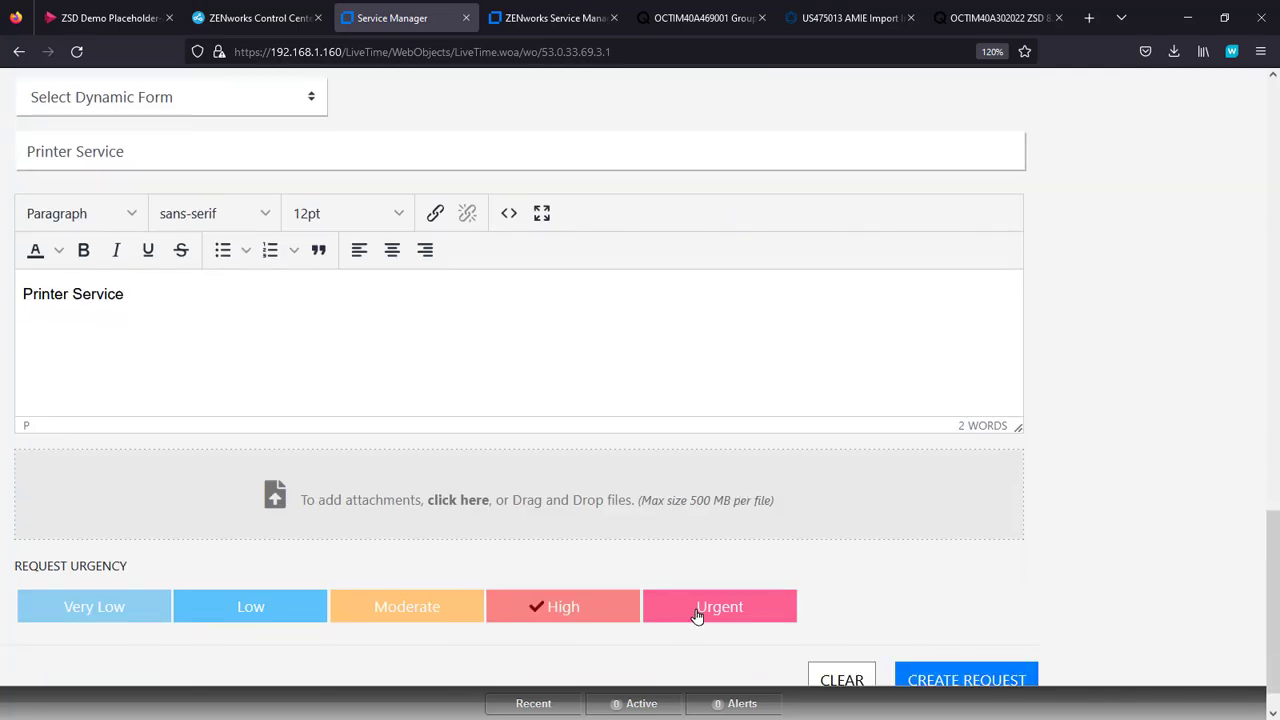
pyautogui.click(972, 682)
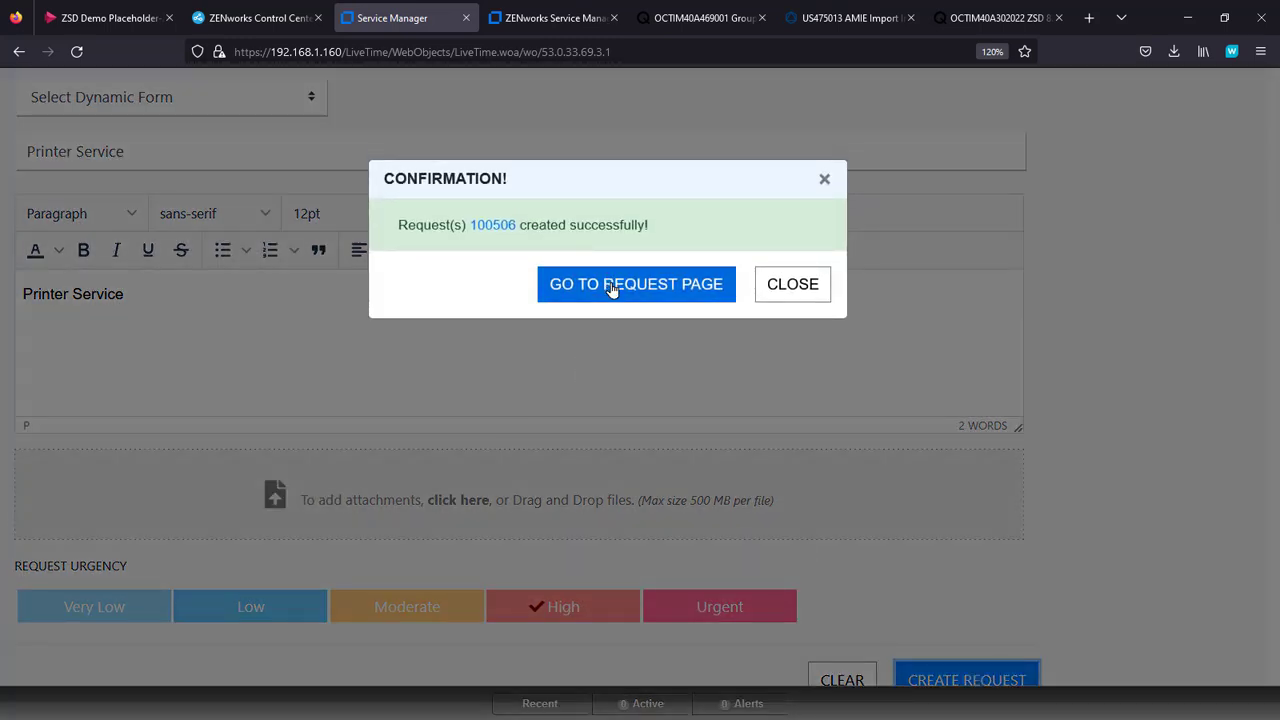
# Step: Open the newly created Printer Service incident from the incidents list and review its general and additional details
pyautogui.click(613, 287)
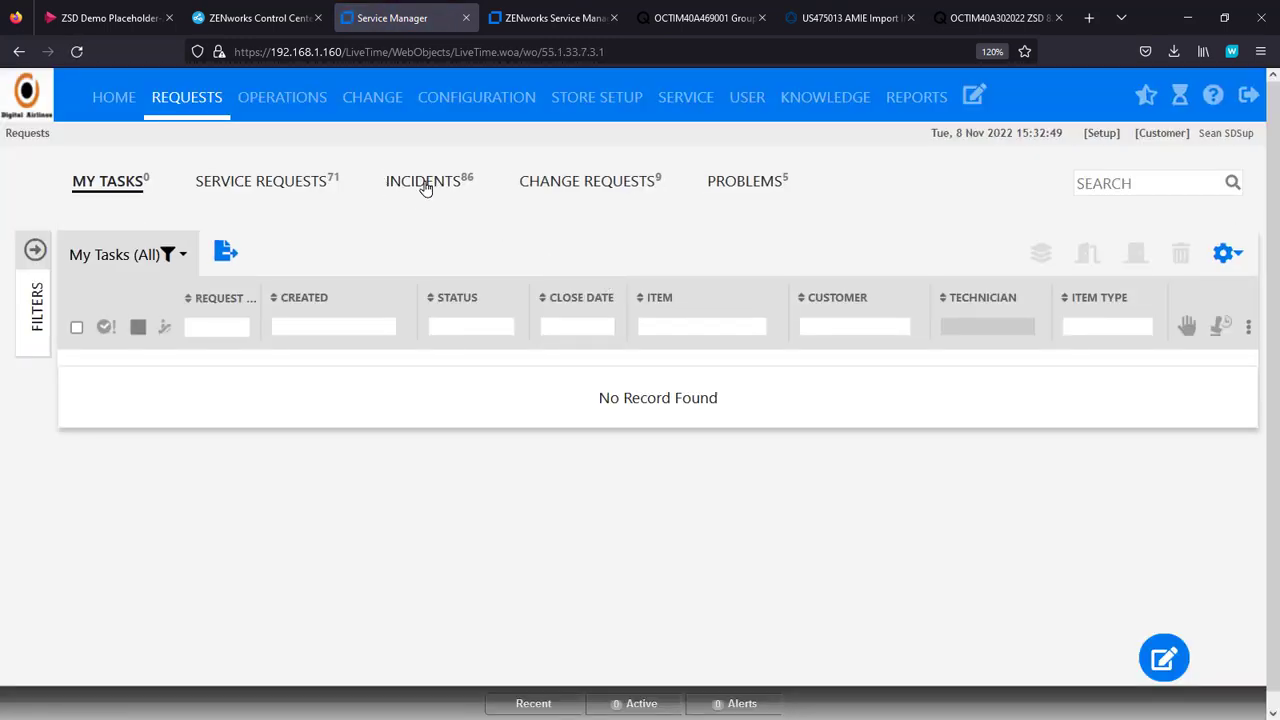
pyautogui.click(425, 186)
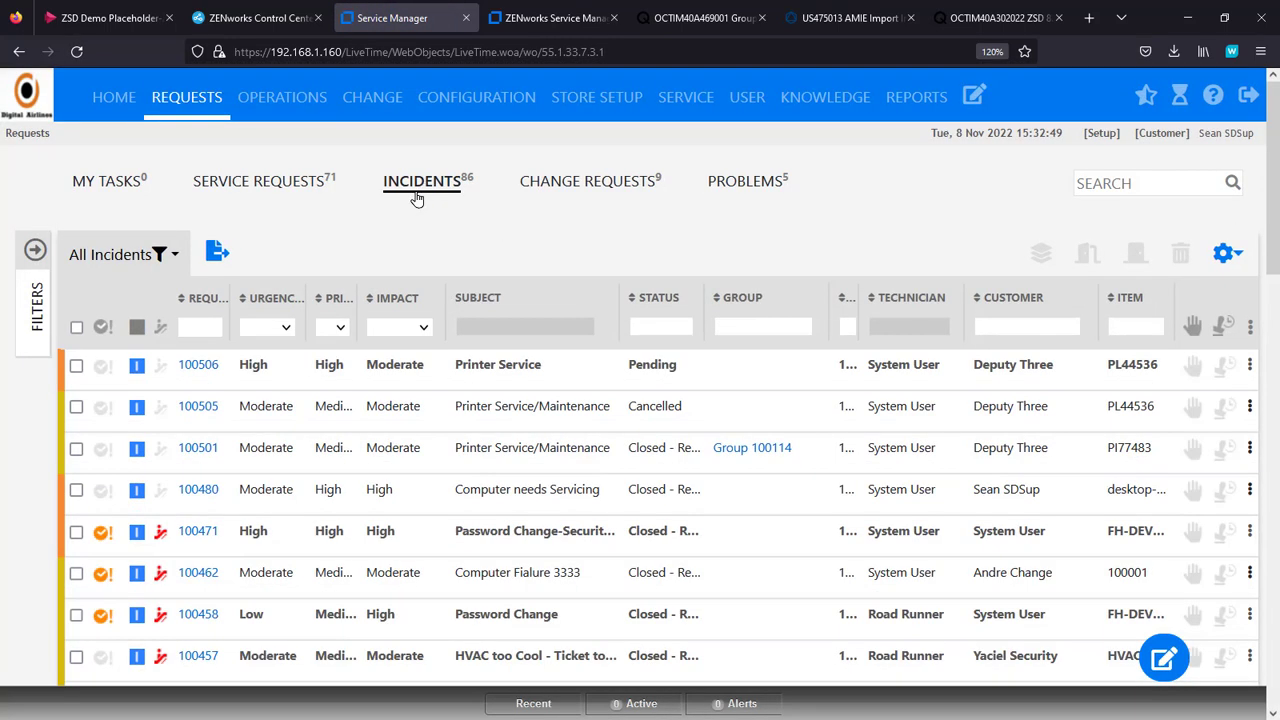
pyautogui.click(190, 369)
pyautogui.scroll(-2, 520, 251)
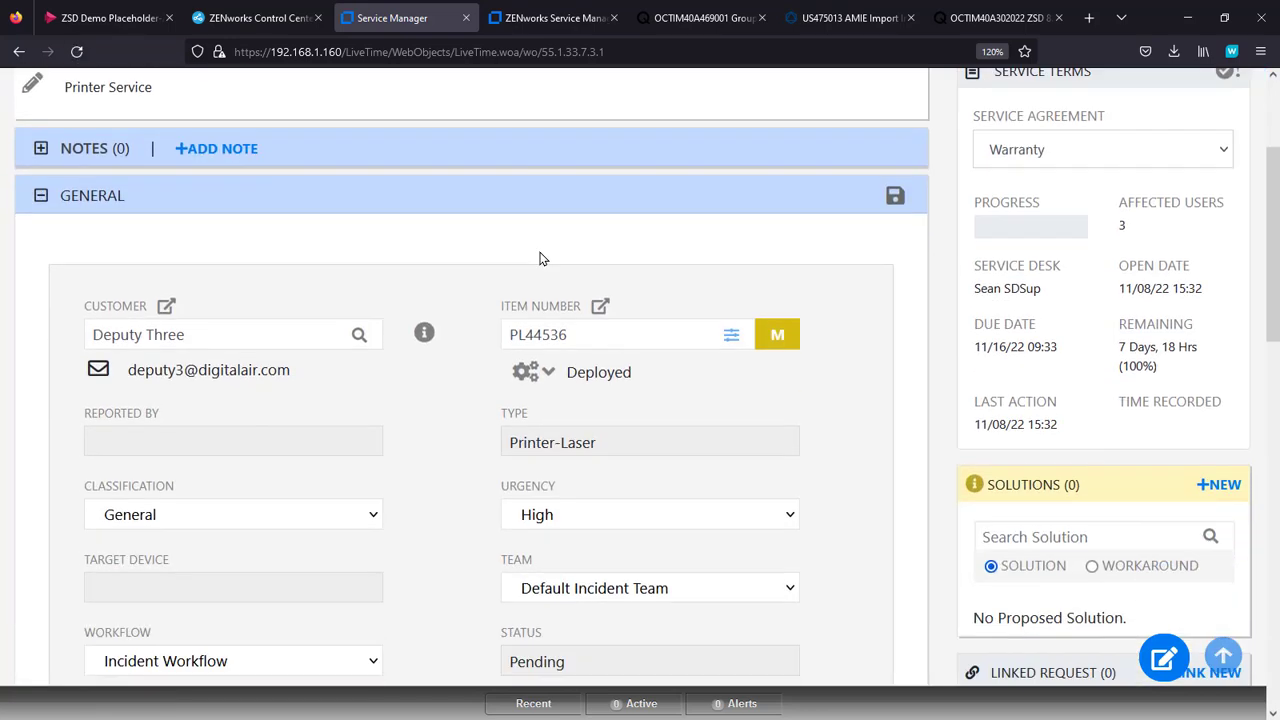
pyautogui.scroll(-2, 539, 259)
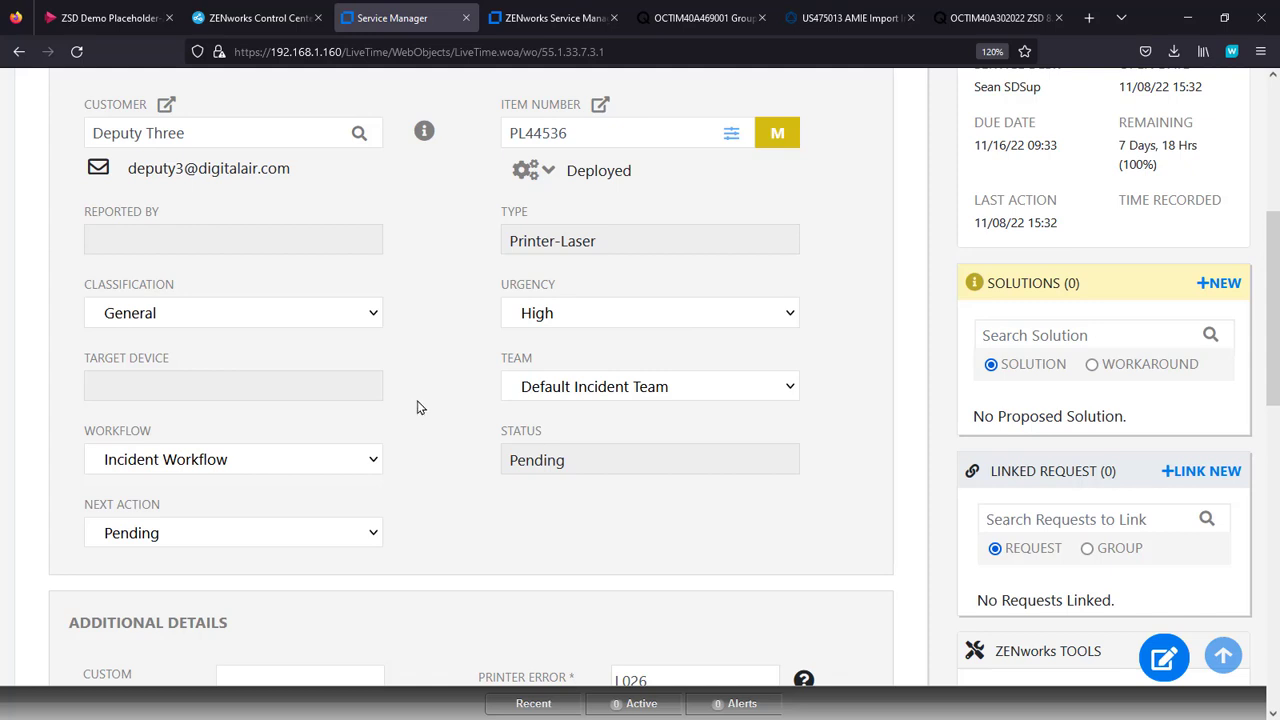
pyautogui.scroll(-2, 422, 406)
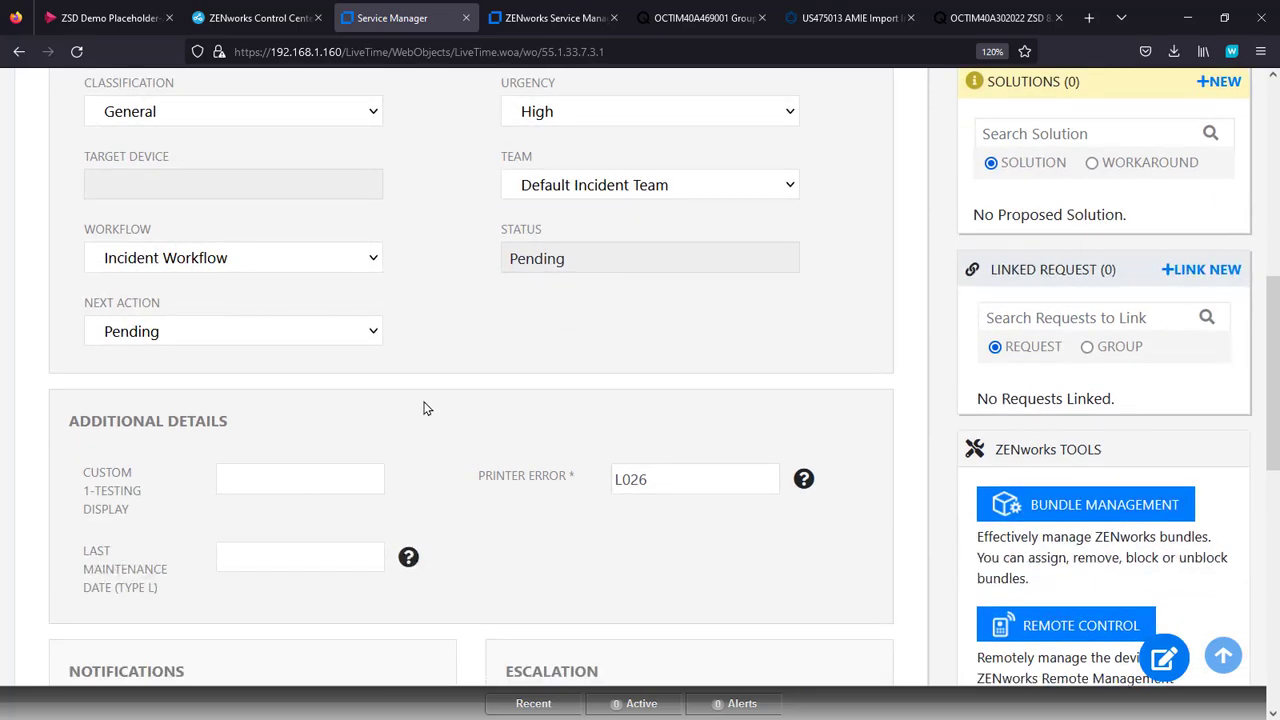
# Step: Set the incident's next action to Open and save the change
pyautogui.click(374, 331)
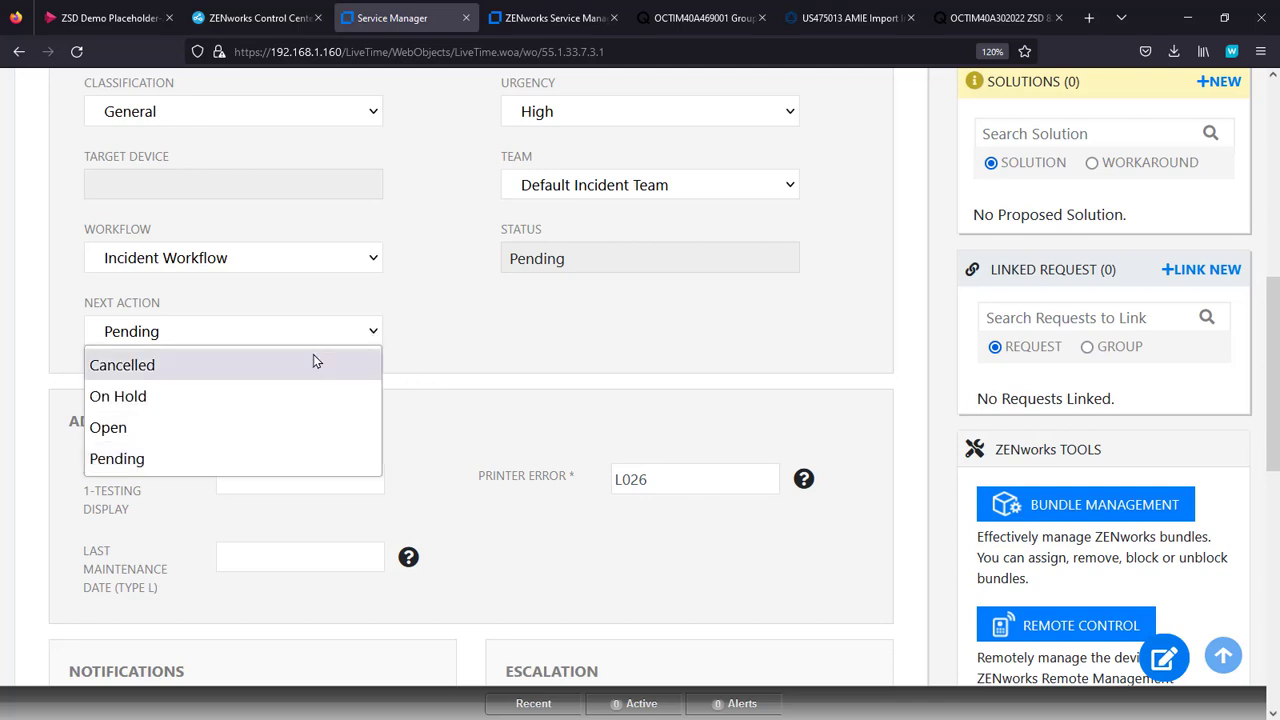
pyautogui.click(306, 426)
pyautogui.scroll(3, 649, 334)
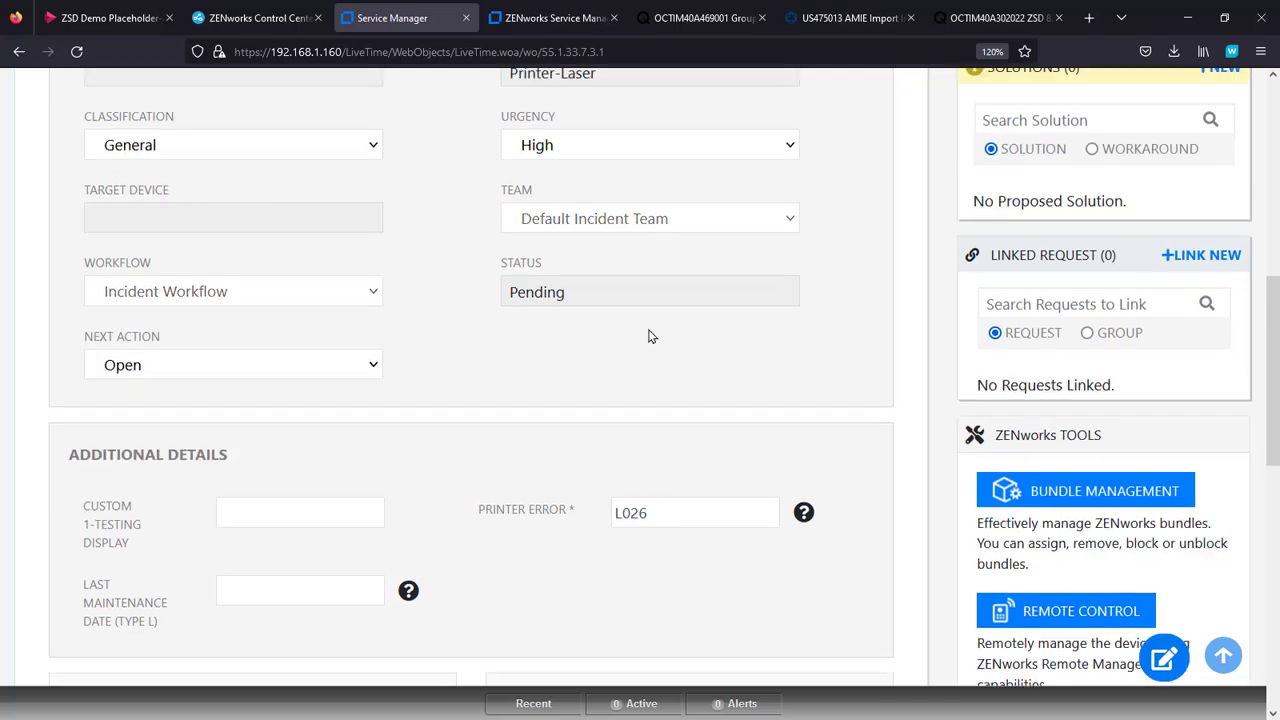
pyautogui.scroll(2, 830, 240)
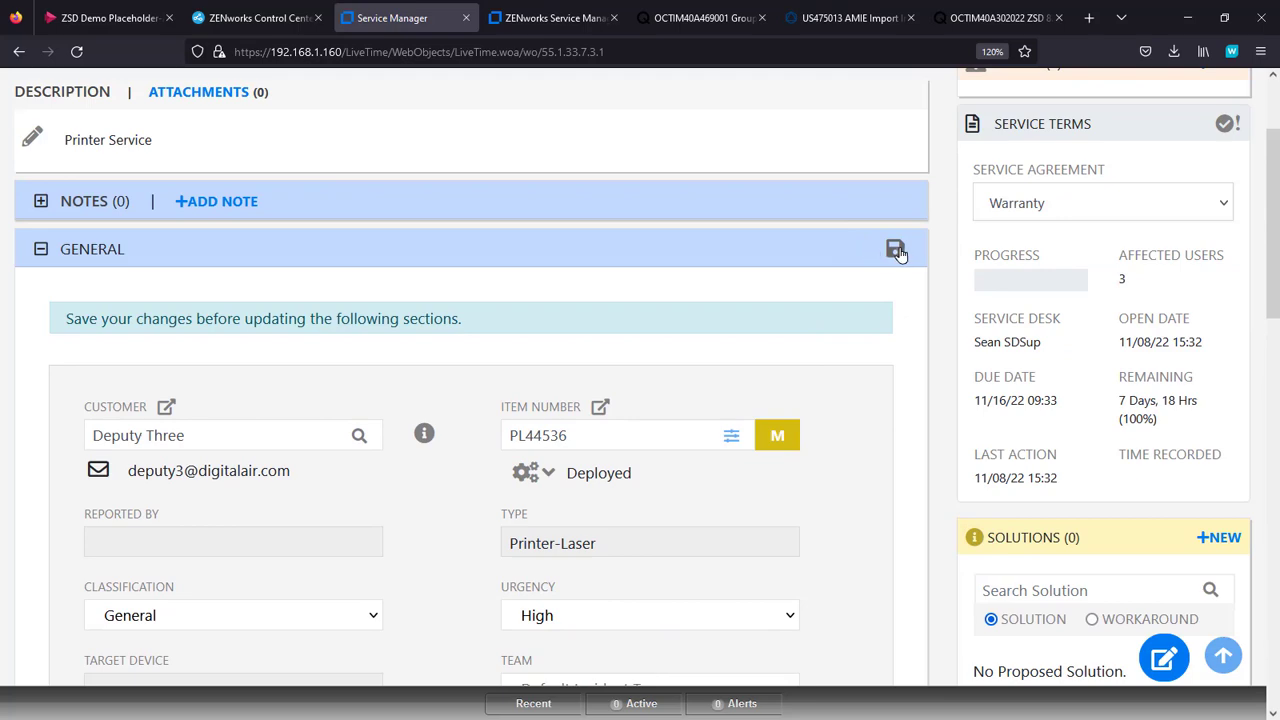
pyautogui.click(896, 250)
# Step: Set the incident's next action to Closed - Resolved and save the change
pyautogui.scroll(-5, 460, 410)
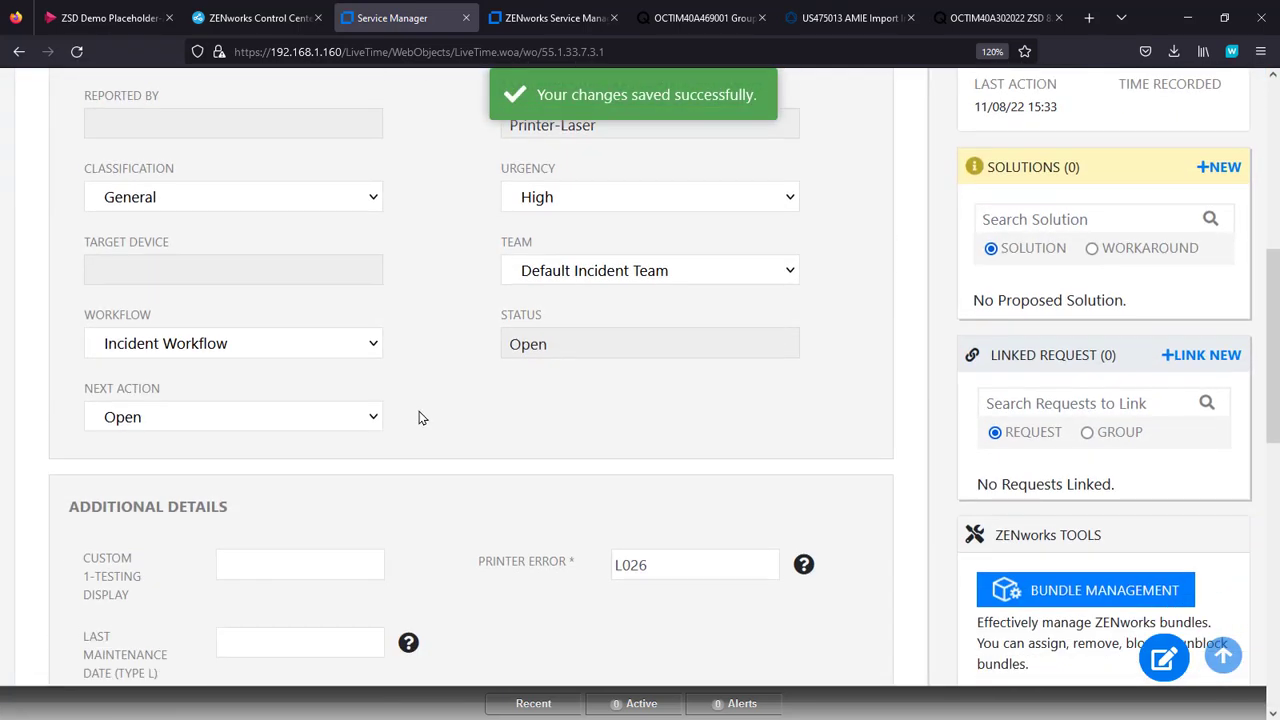
pyautogui.click(373, 420)
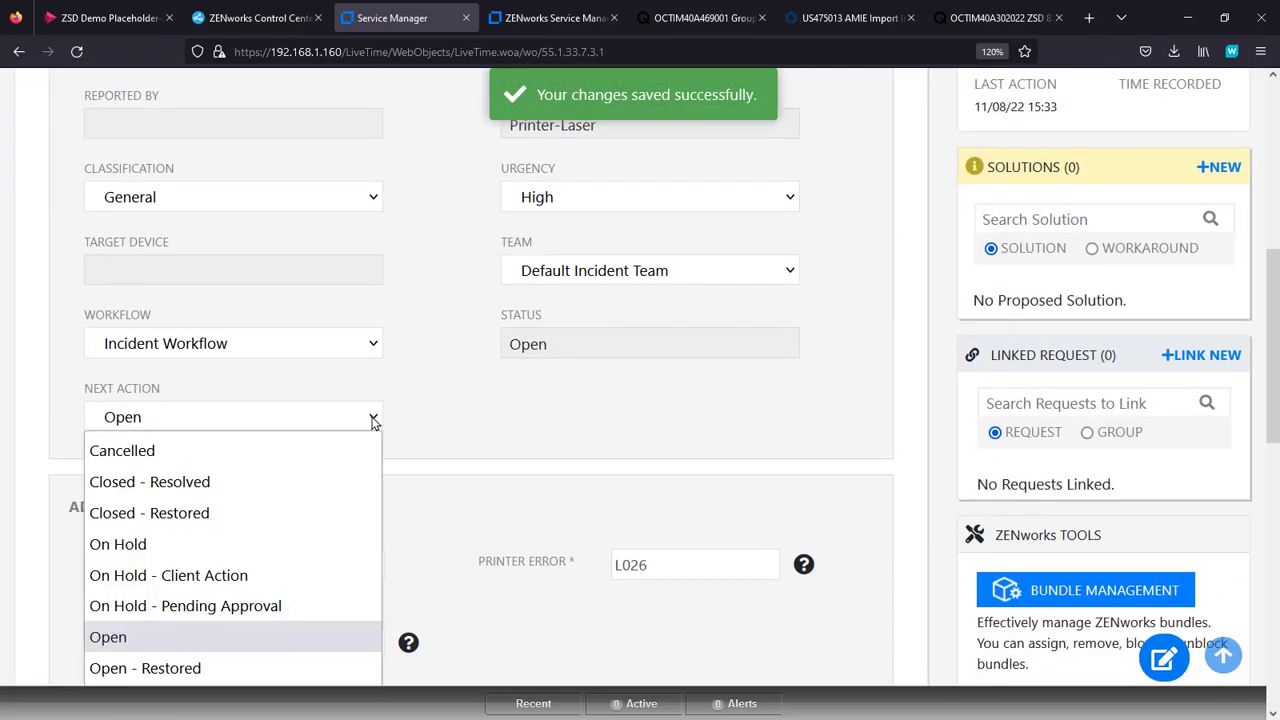
pyautogui.click(340, 482)
pyautogui.scroll(3, 642, 438)
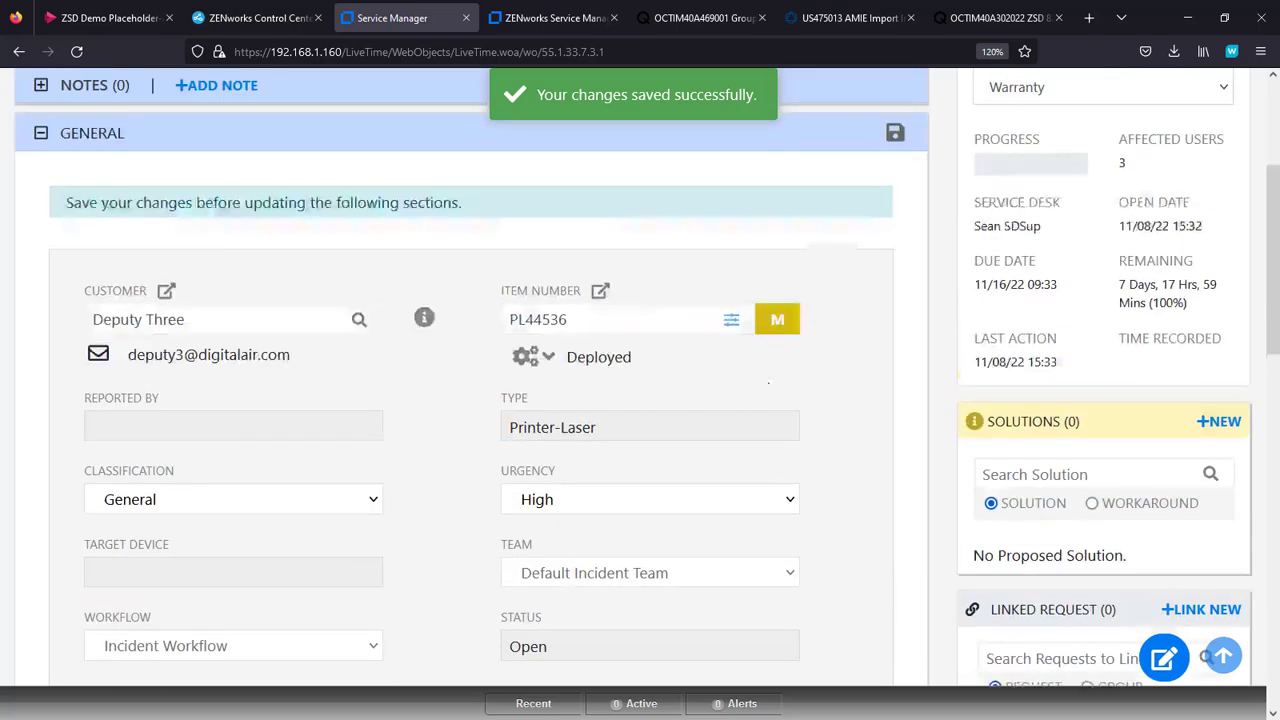
pyautogui.click(895, 135)
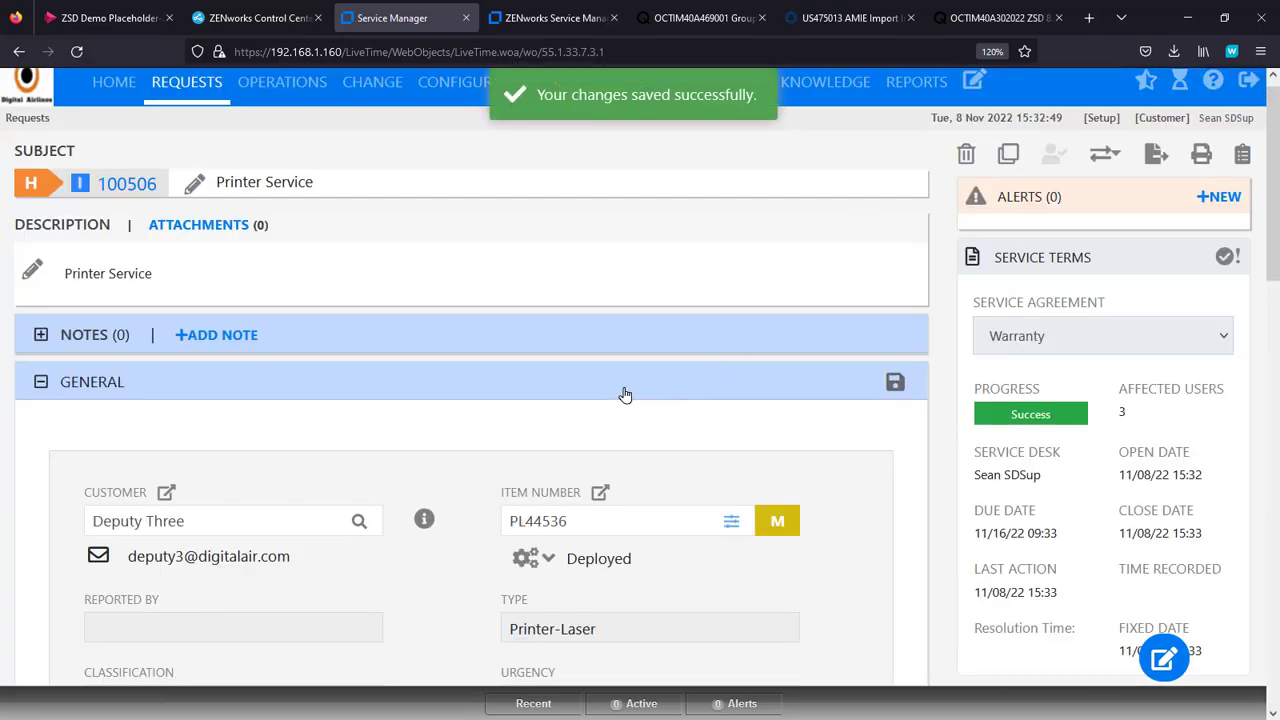
# Step: Duplicate the closed Printer Service incident and open the new copy
pyautogui.scroll(1, 612, 388)
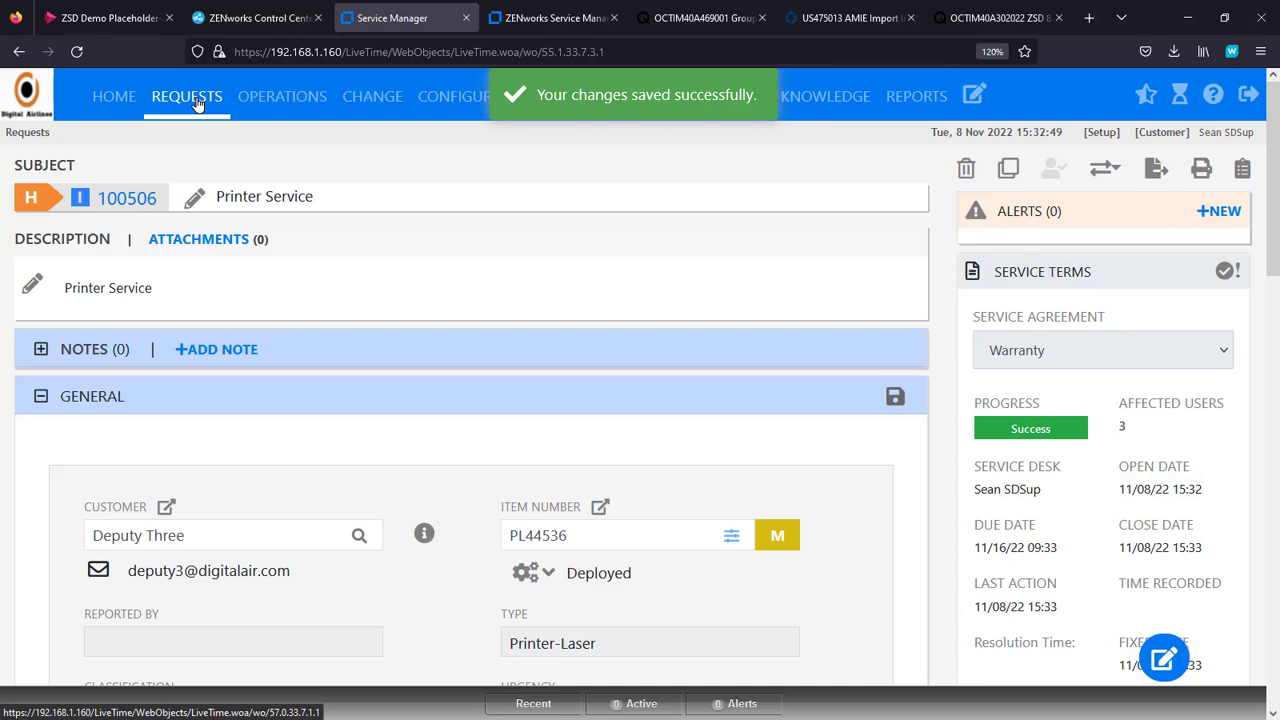
pyautogui.click(1008, 170)
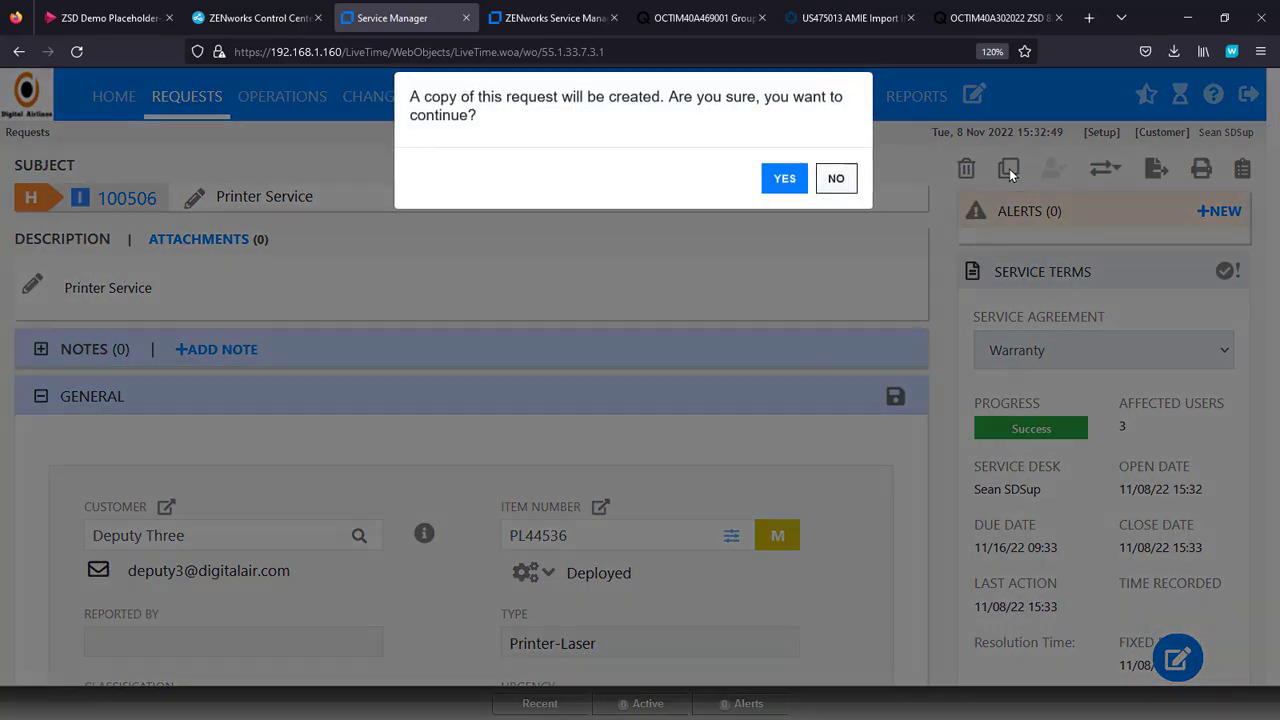
pyautogui.click(782, 181)
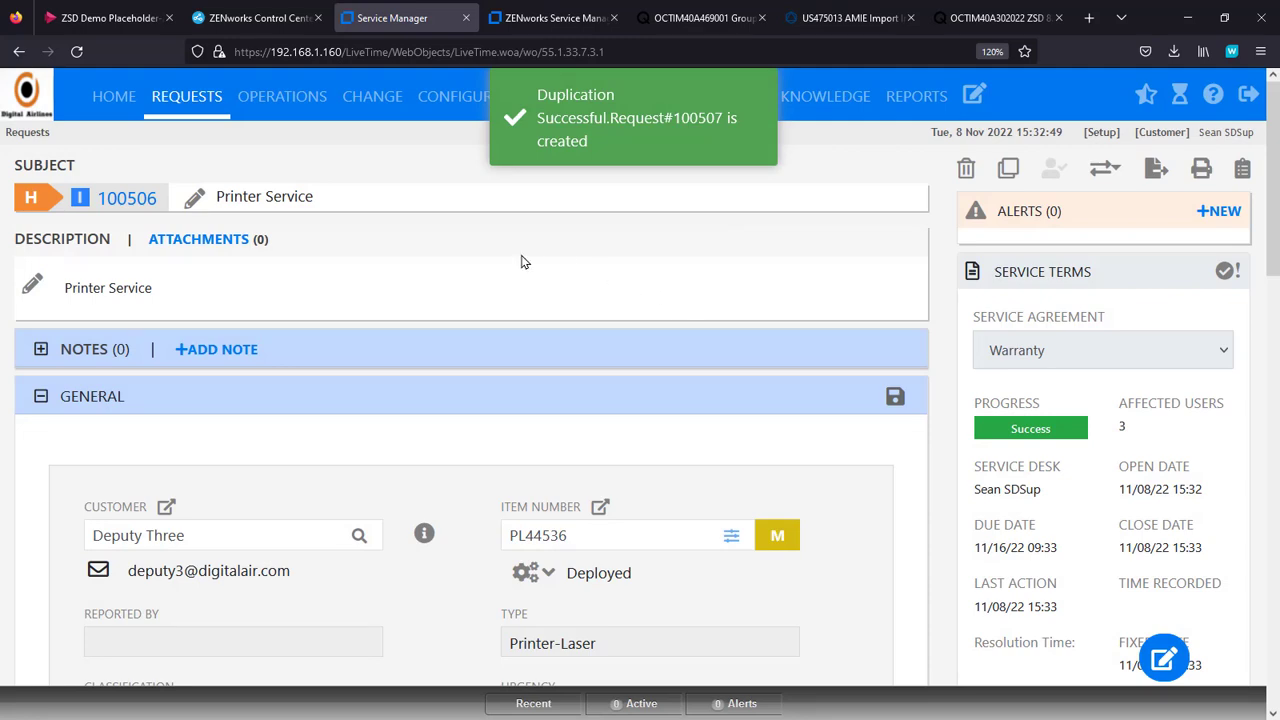
pyautogui.click(704, 118)
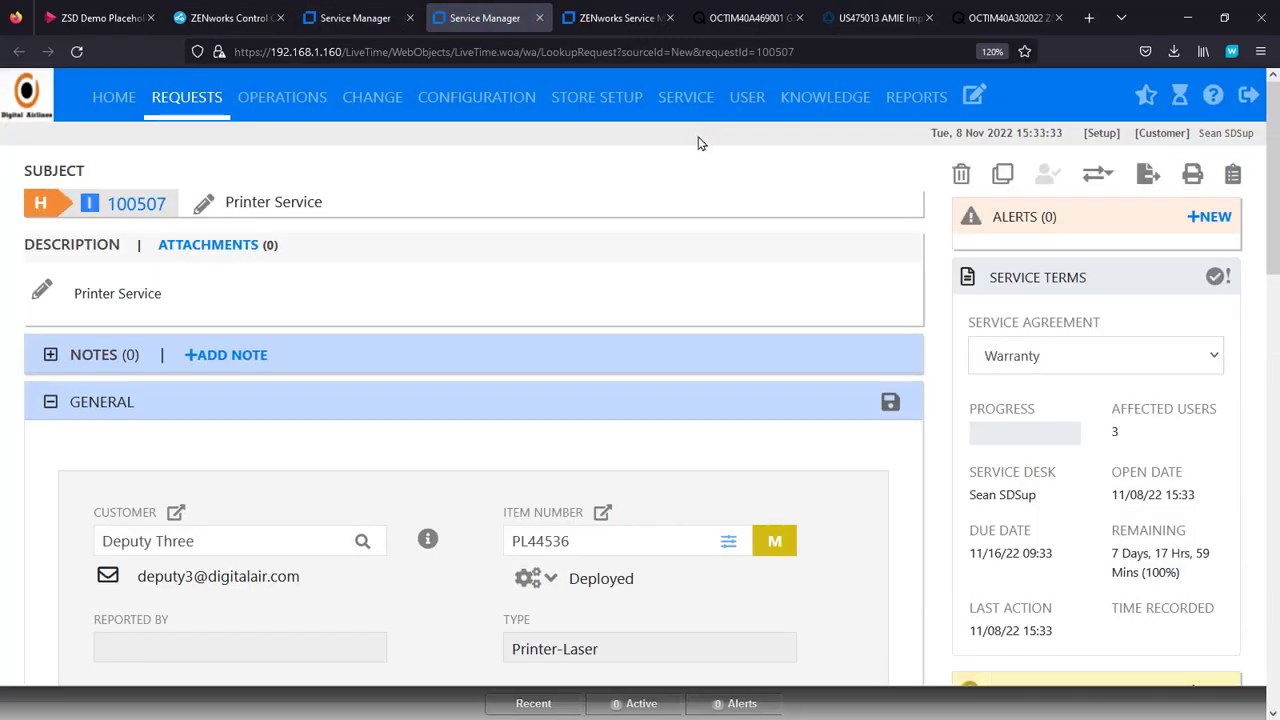
# Step: Convert the duplicated incident to a service request and confirm the conversion
pyautogui.click(1093, 178)
pyautogui.click(1120, 198)
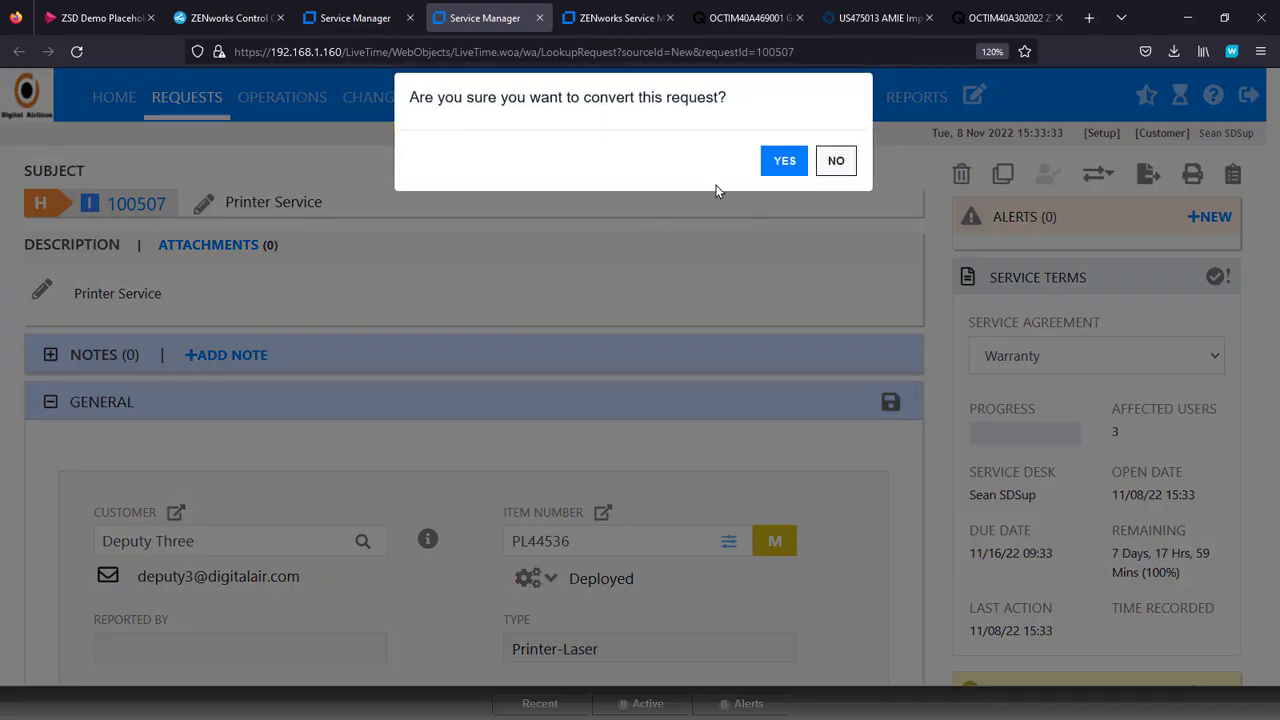
pyautogui.click(784, 160)
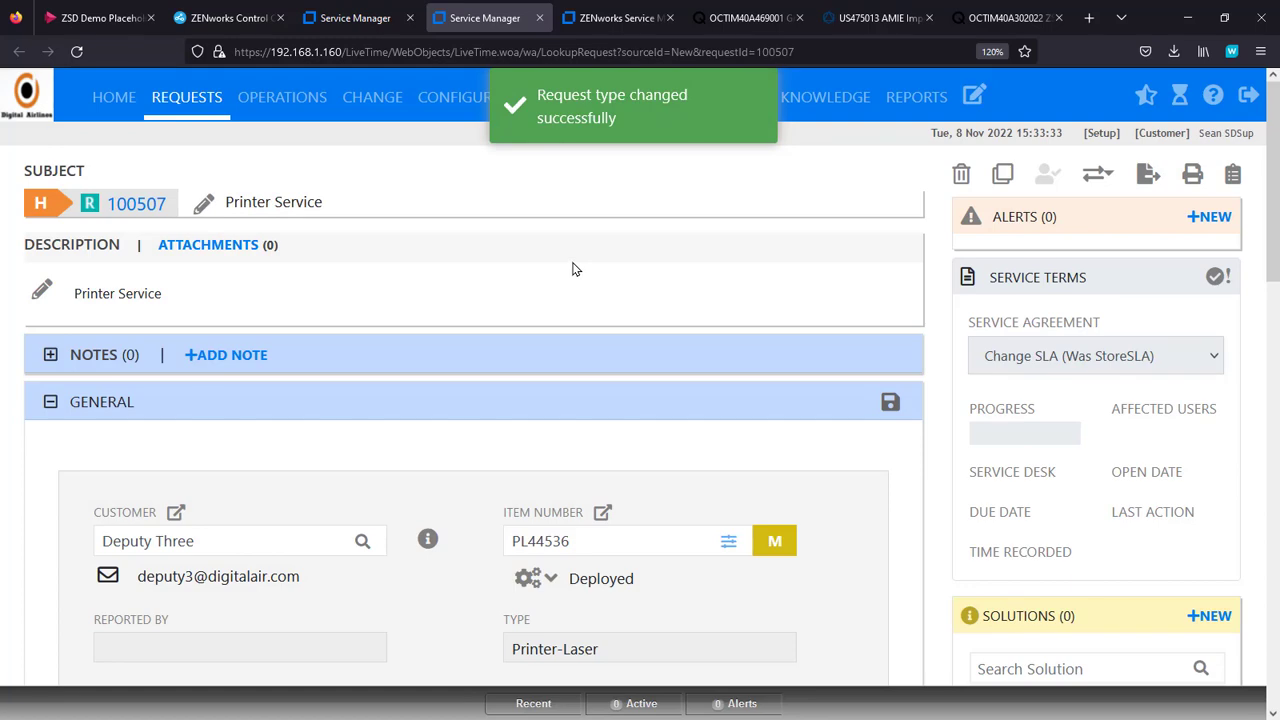
# Step: Set the service request's Last Maintenance Date (Type L) to 11/12/22 in its additional details
pyautogui.scroll(-6, 573, 268)
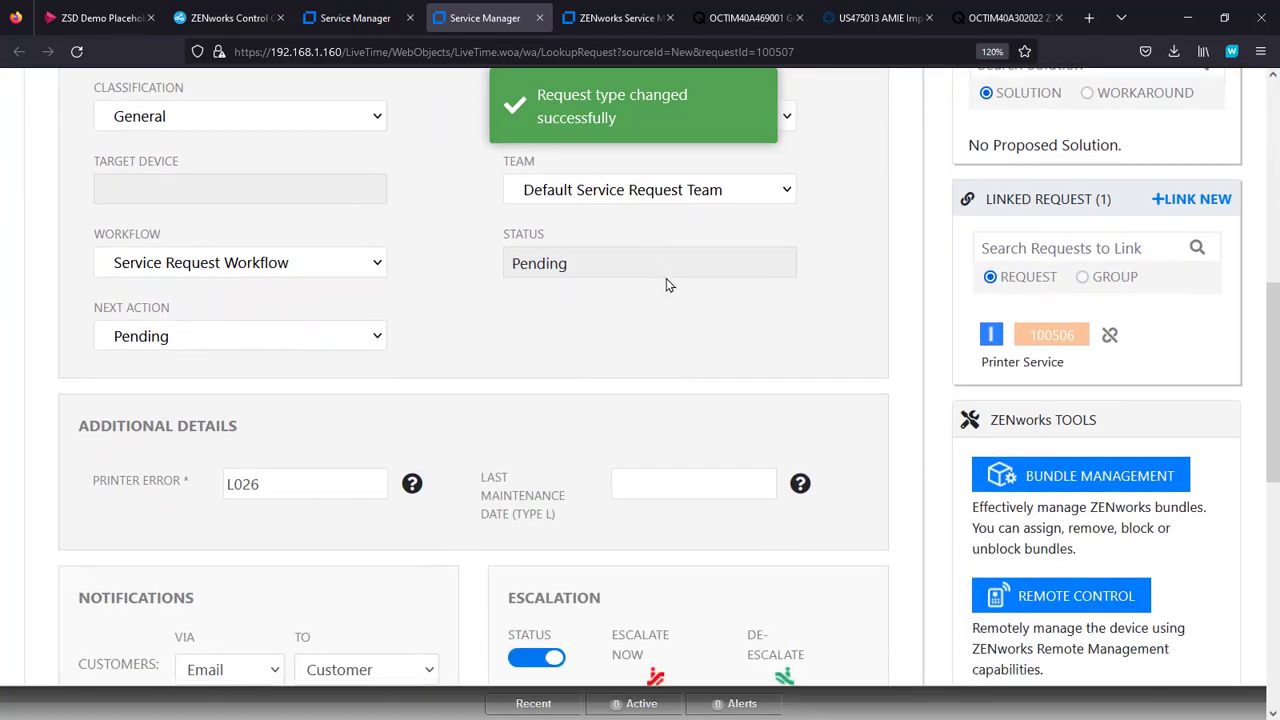
pyautogui.scroll(-2, 670, 283)
pyautogui.click(680, 285)
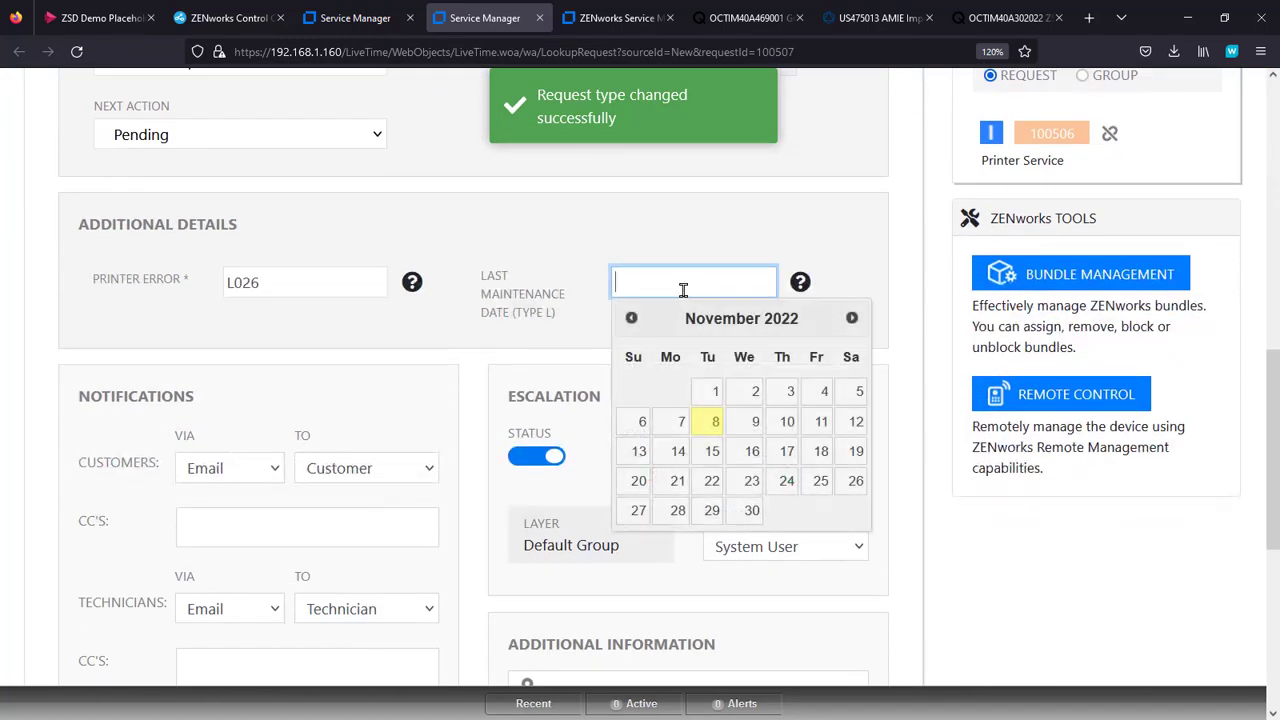
pyautogui.click(856, 421)
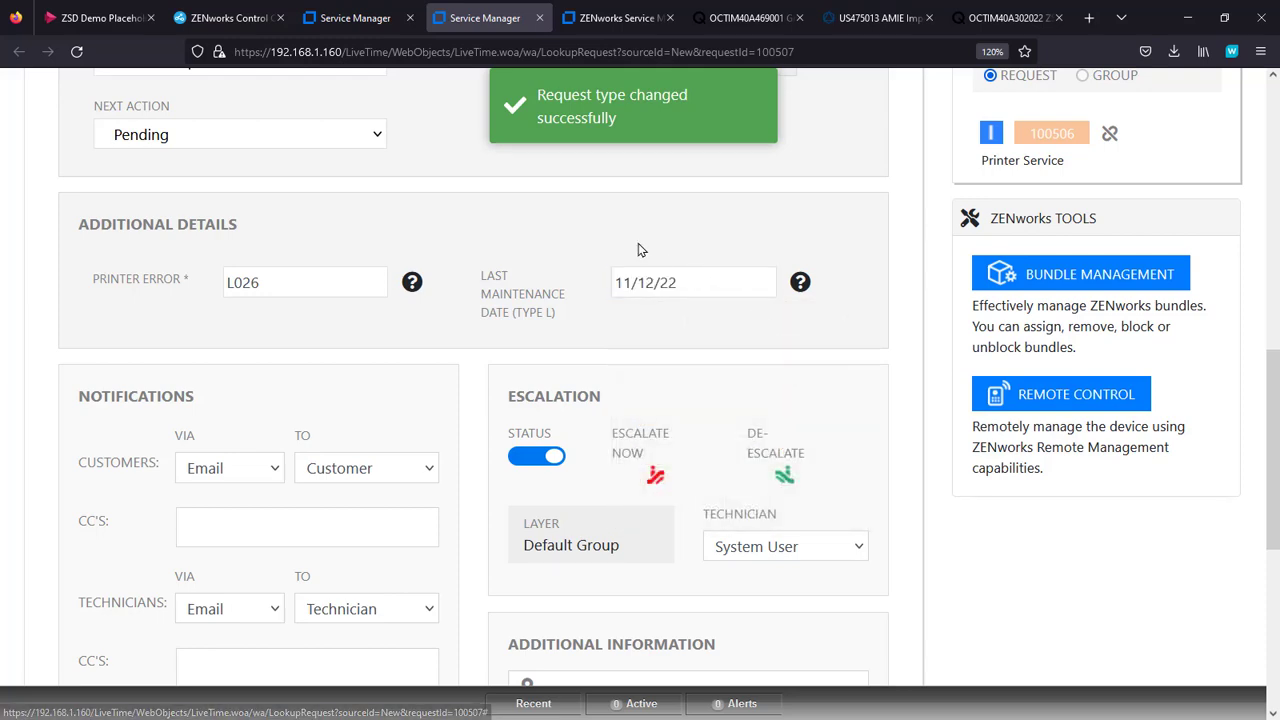
pyautogui.scroll(2, 592, 263)
pyautogui.scroll(-2, 620, 271)
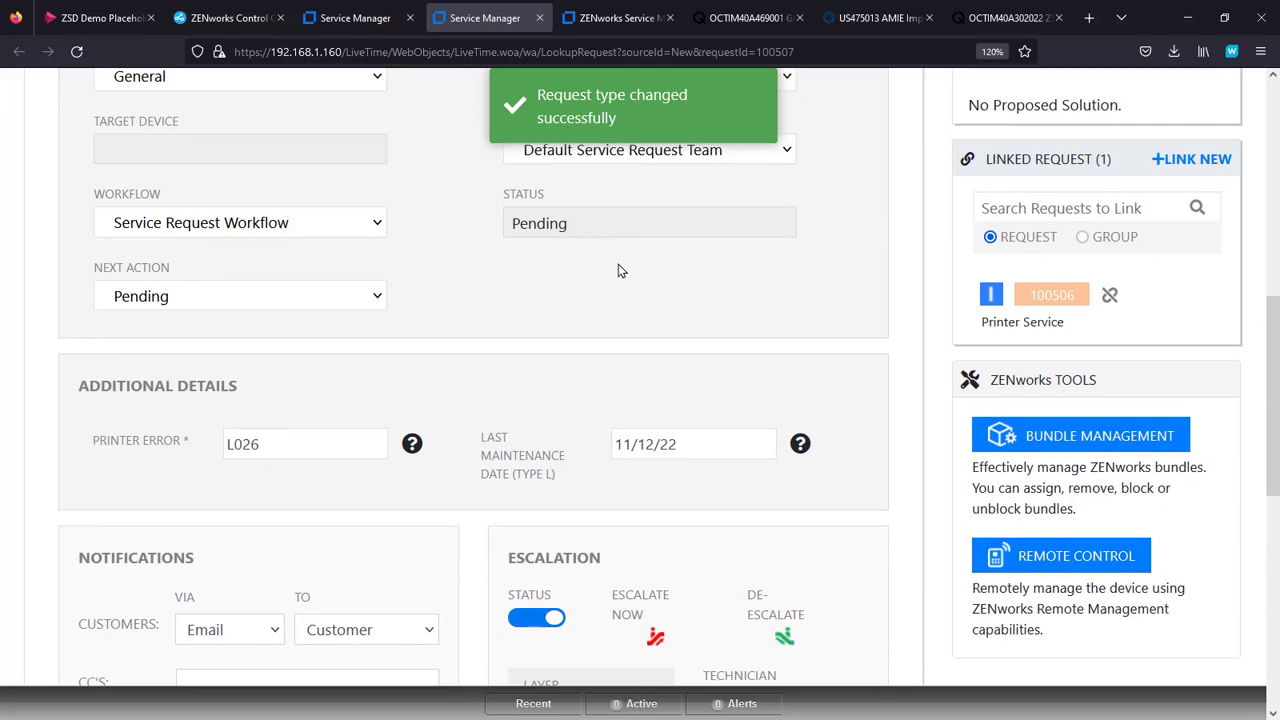
# Step: Change the service request's escalation technician from System User to the other available technician
pyautogui.click(856, 545)
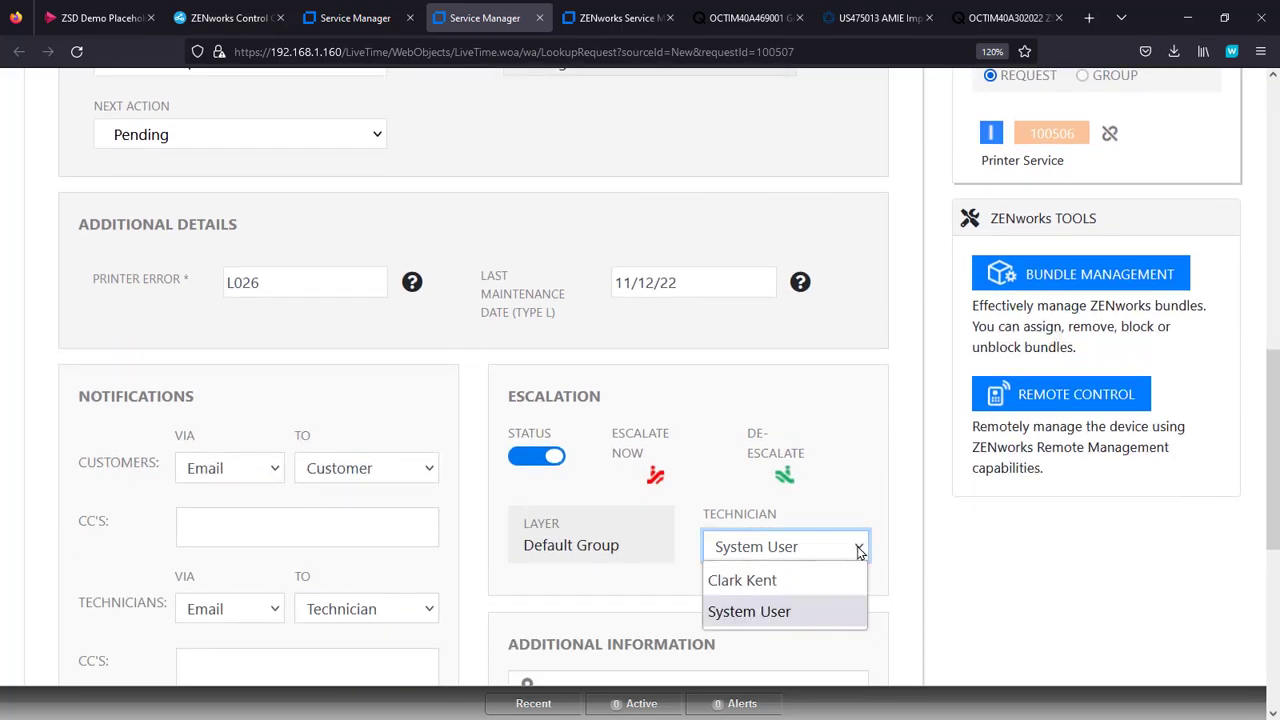
pyautogui.click(811, 572)
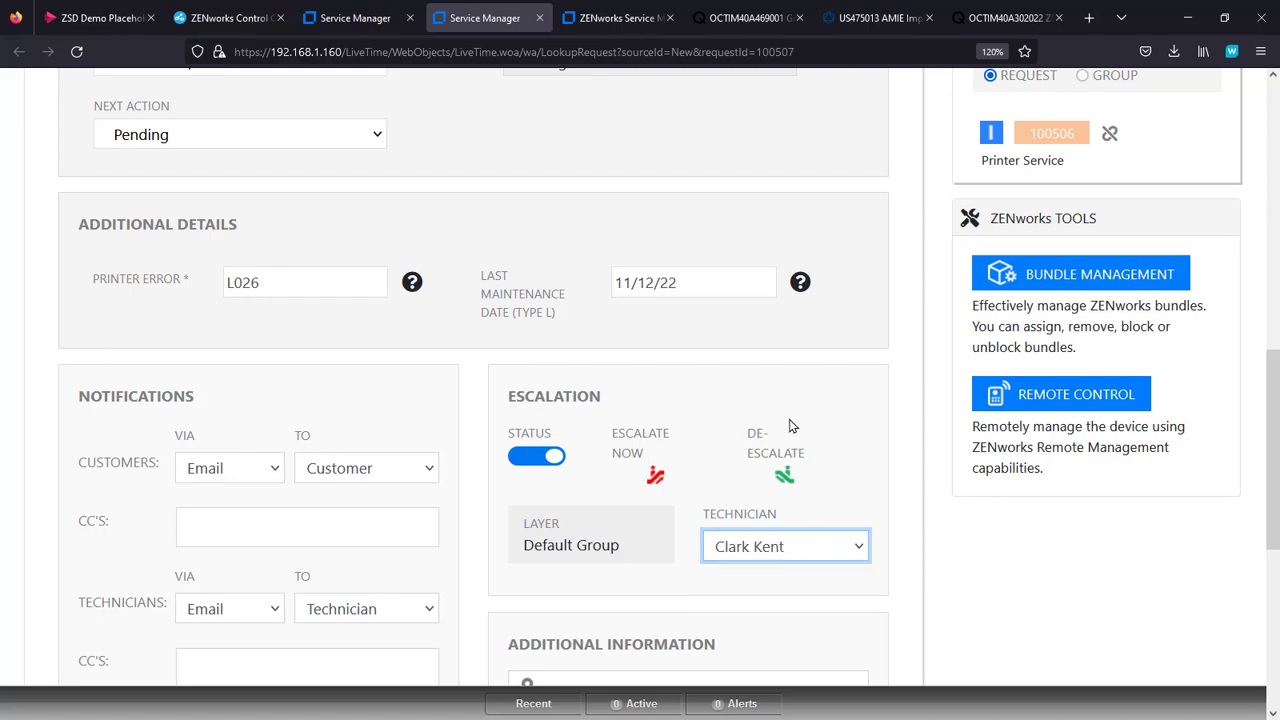
pyautogui.scroll(3, 790, 420)
pyautogui.scroll(3, 789, 409)
pyautogui.scroll(-2, 789, 409)
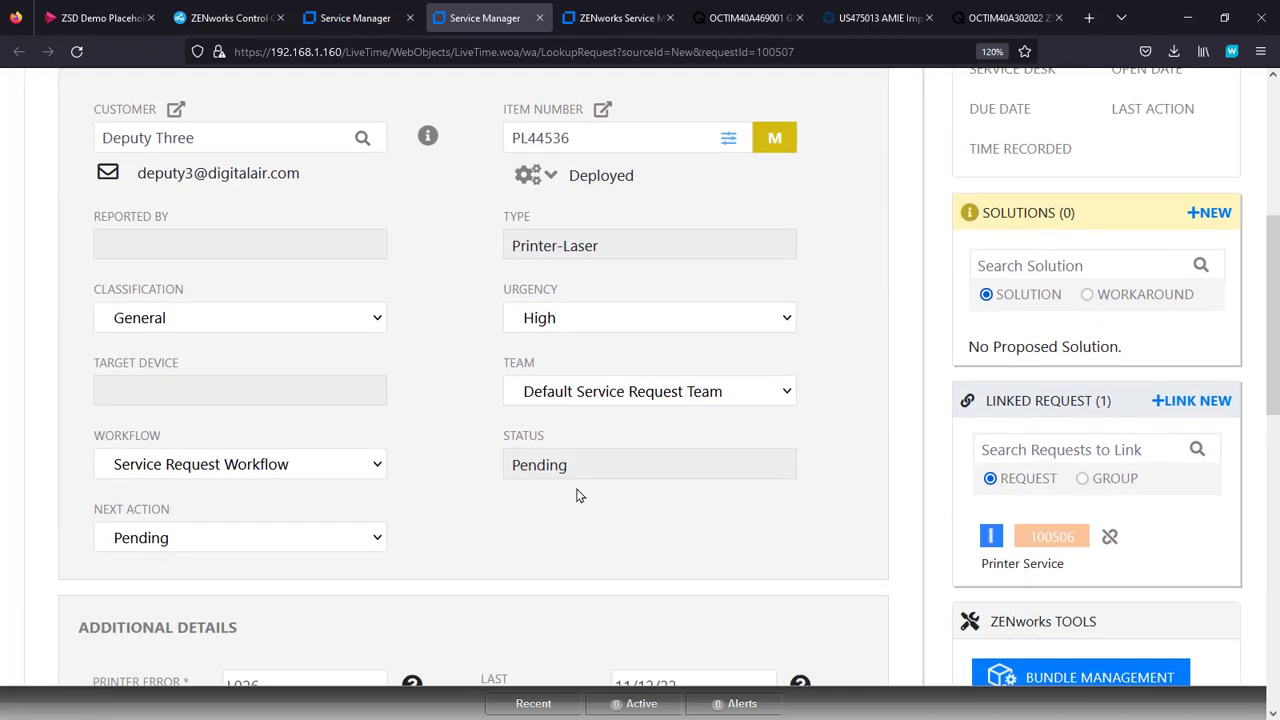
# Step: Set the service request's next action to Open and save the changes
pyautogui.click(372, 542)
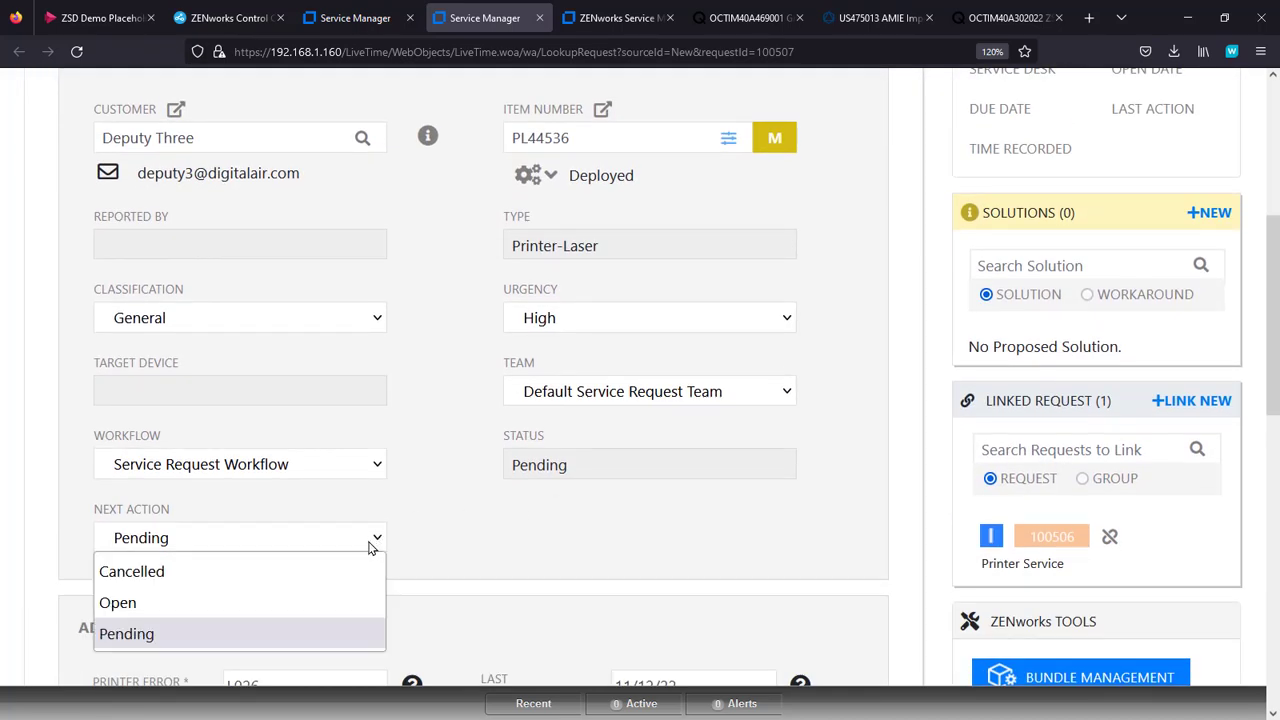
pyautogui.click(323, 605)
pyautogui.scroll(3, 829, 430)
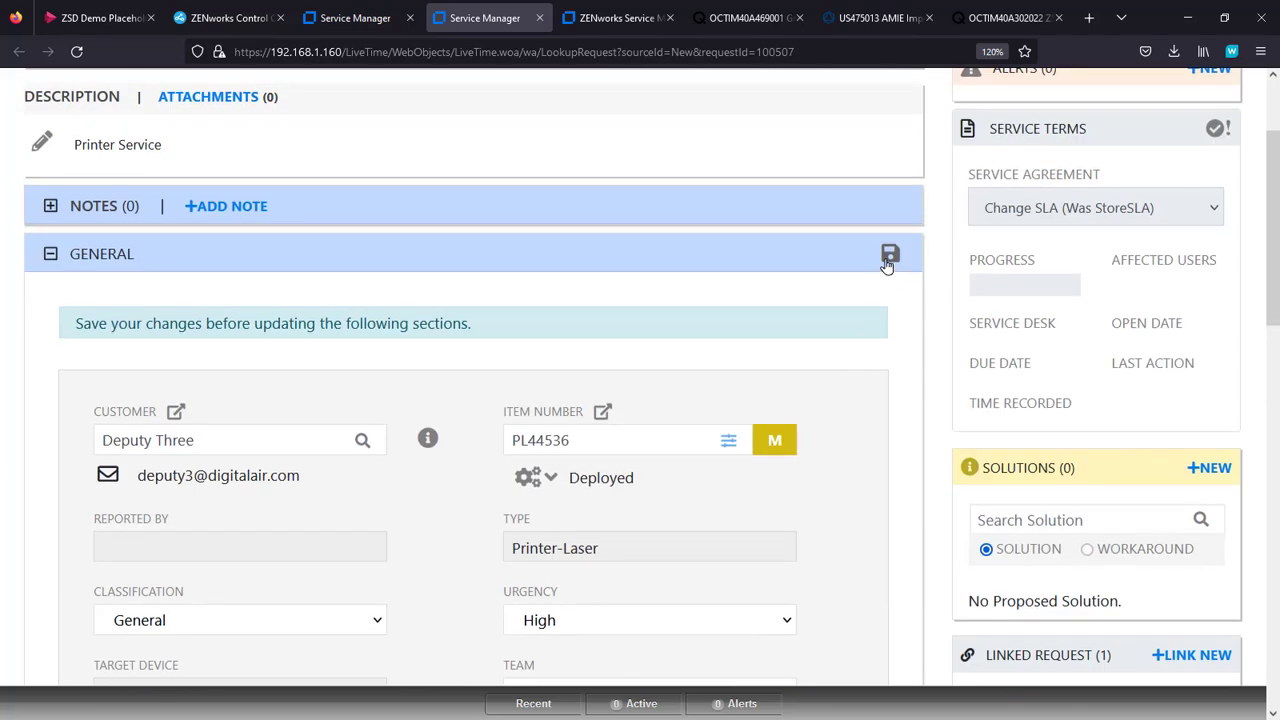
pyautogui.click(889, 254)
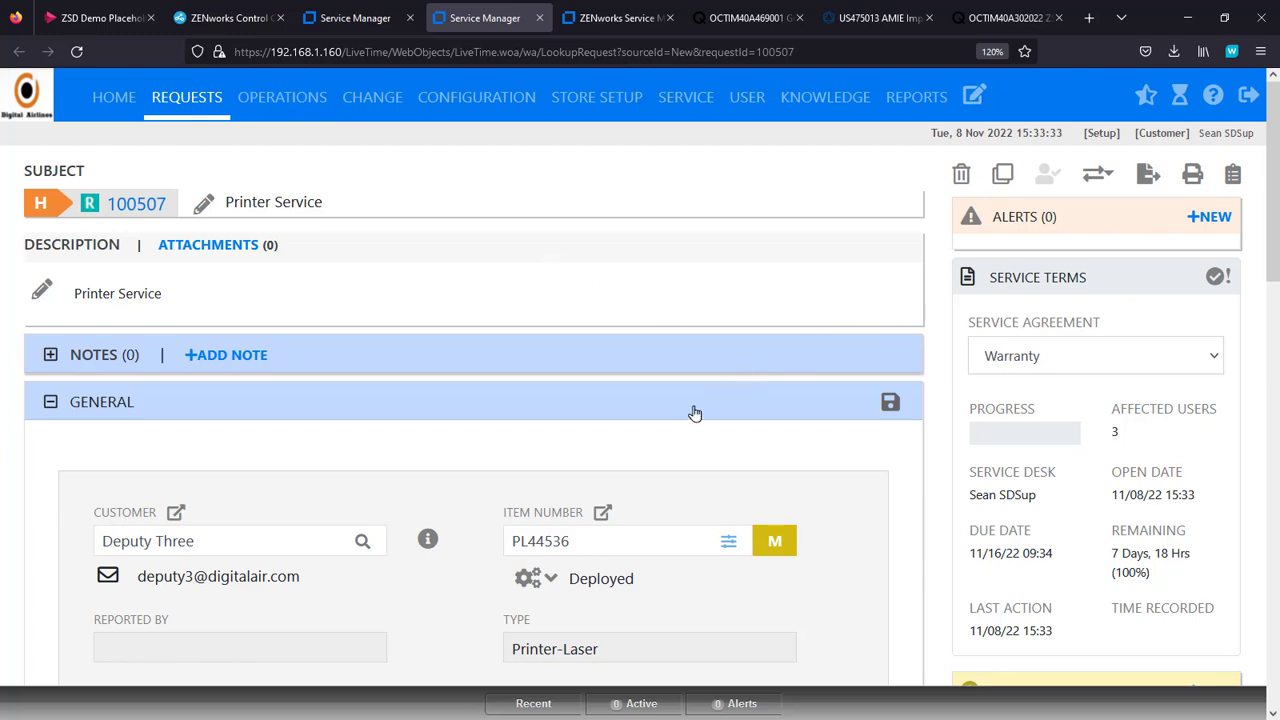
# Step: Close the service request by setting its next action to Closed - Resolved, save it, and check the Last Maintenance Date (Type L) field
pyautogui.scroll(-5, 670, 484)
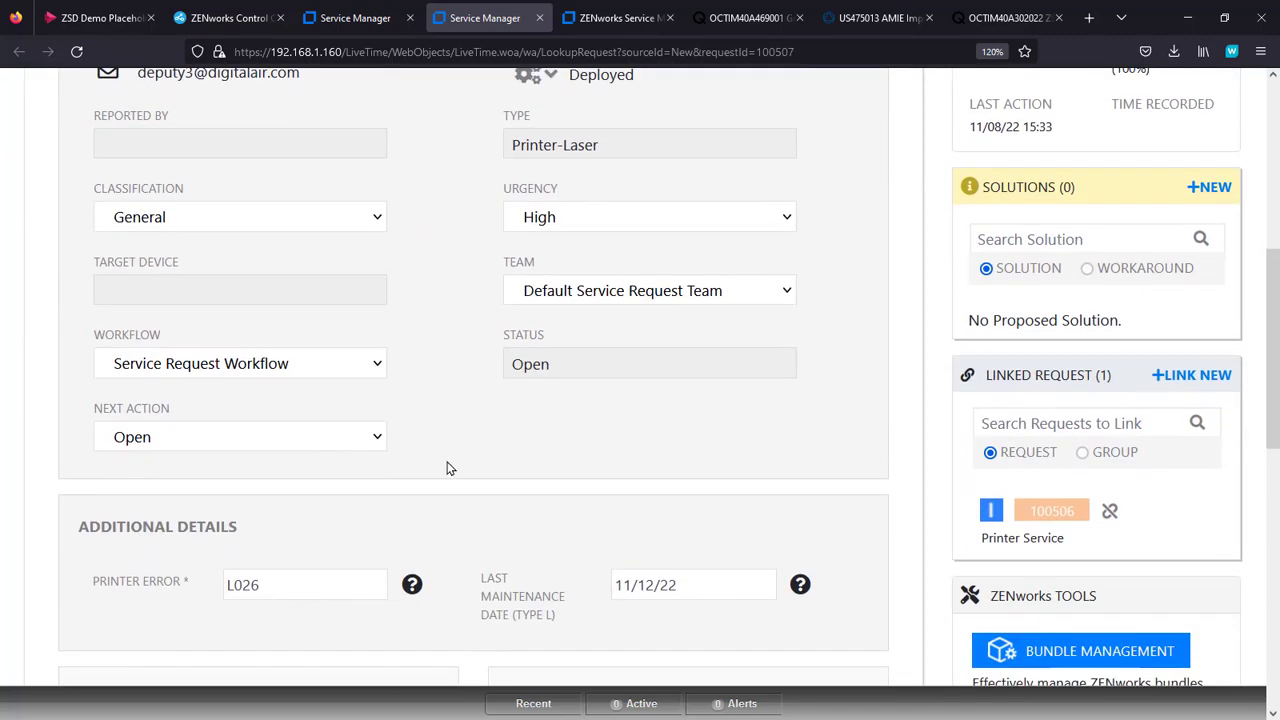
pyautogui.click(373, 440)
pyautogui.click(362, 472)
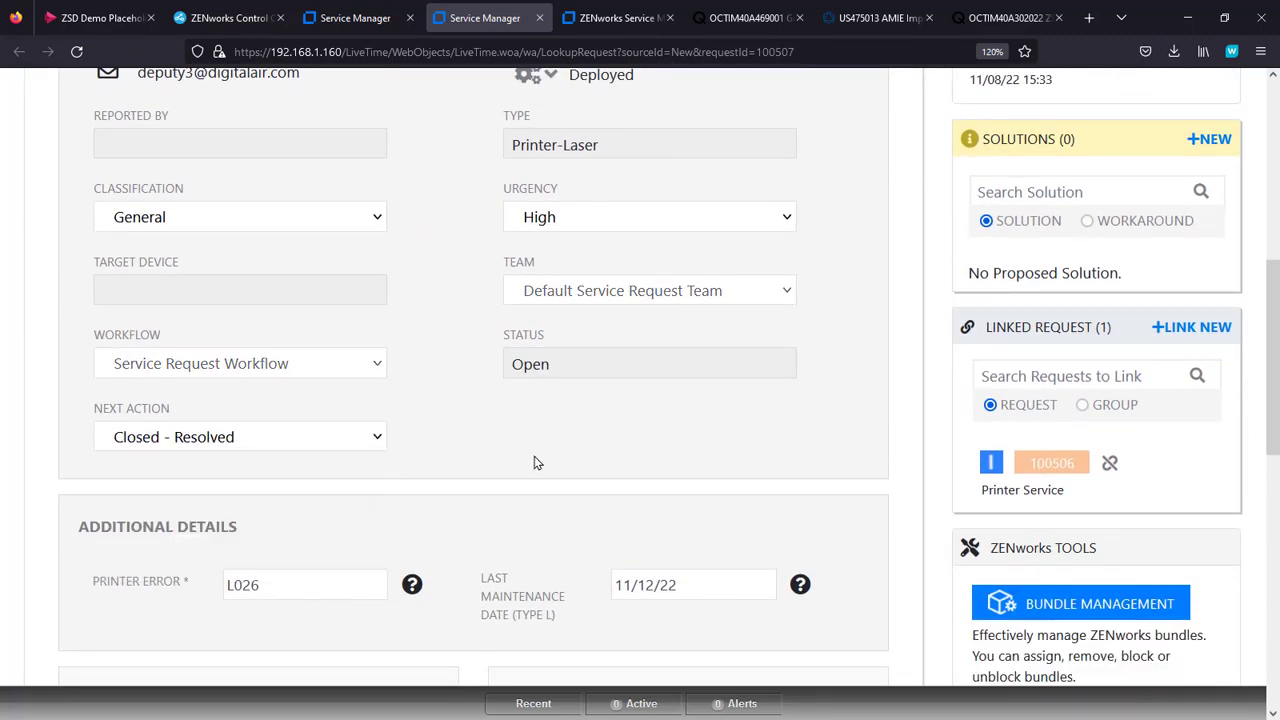
pyautogui.scroll(5, 700, 430)
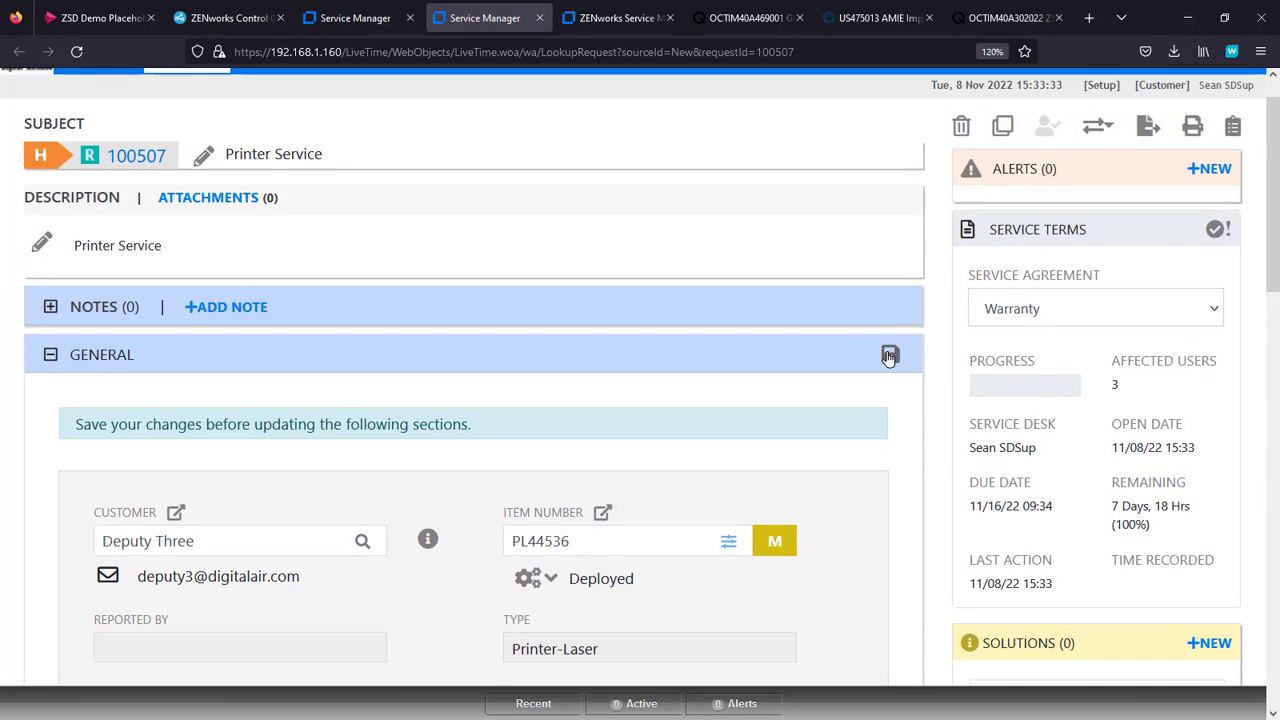
pyautogui.click(889, 353)
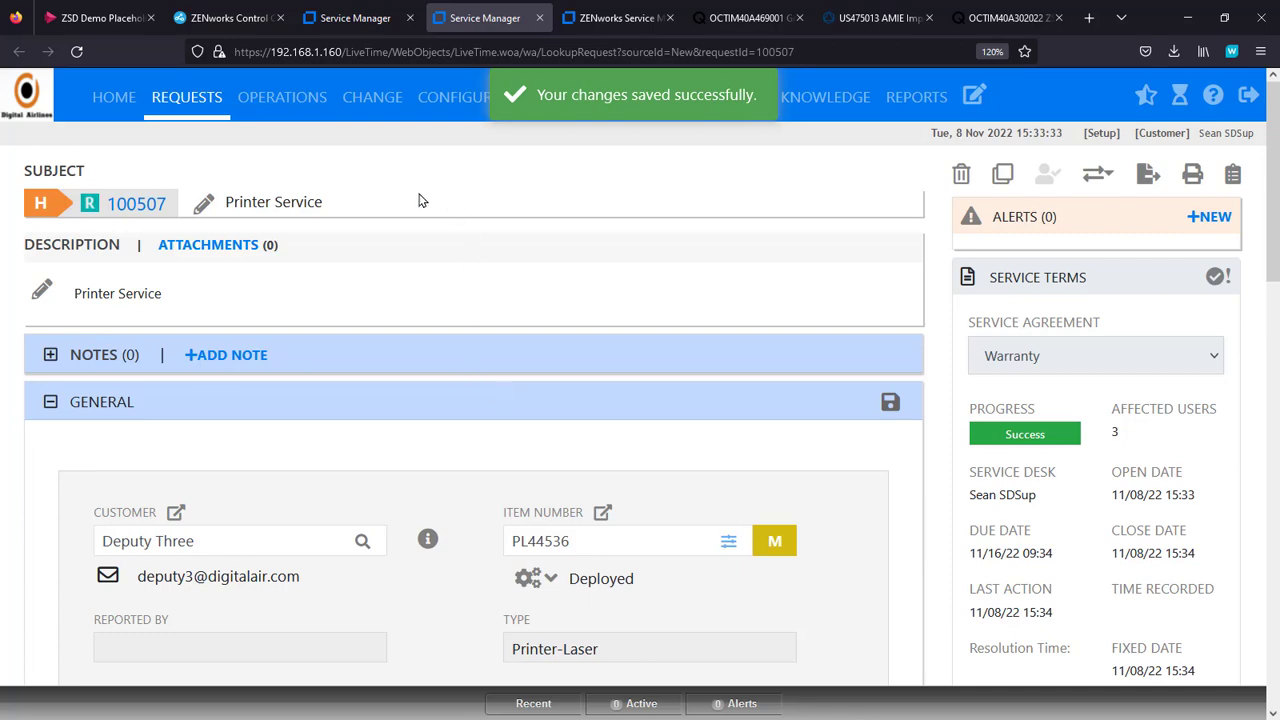
pyautogui.scroll(-5, 757, 400)
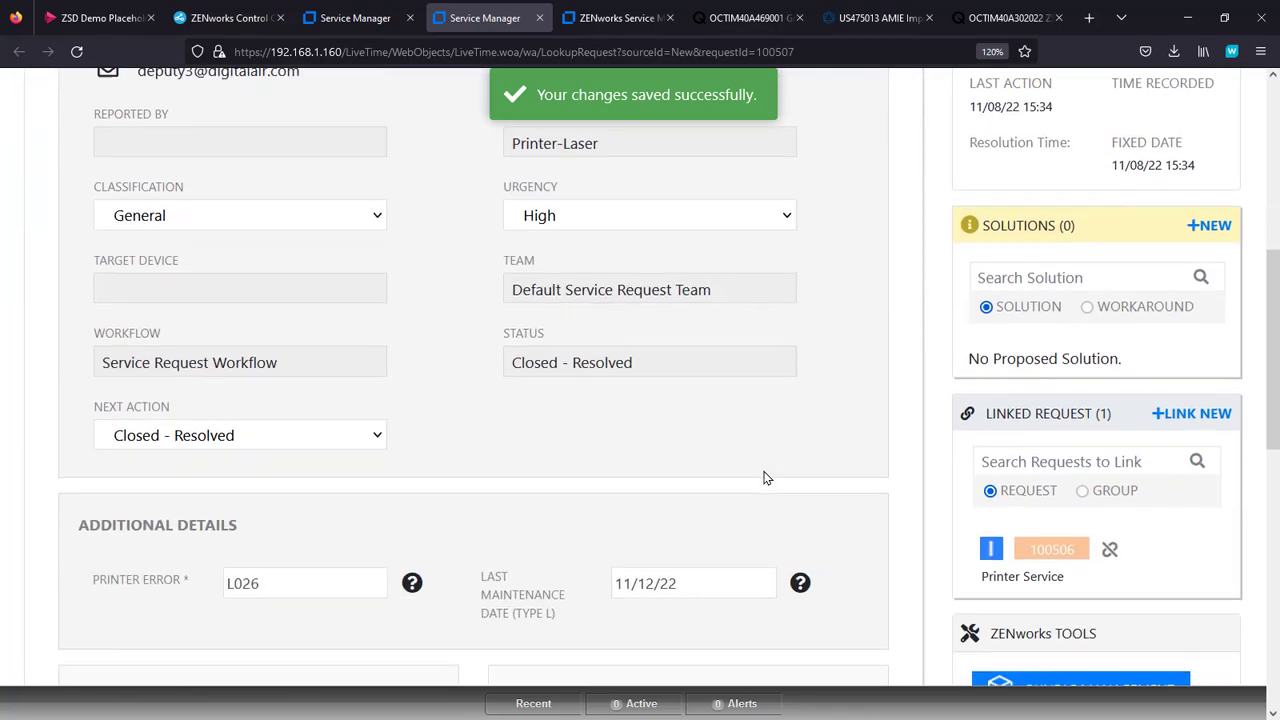
pyautogui.scroll(-2, 764, 478)
pyautogui.moveTo(575, 422); pyautogui.dragTo(479, 372)
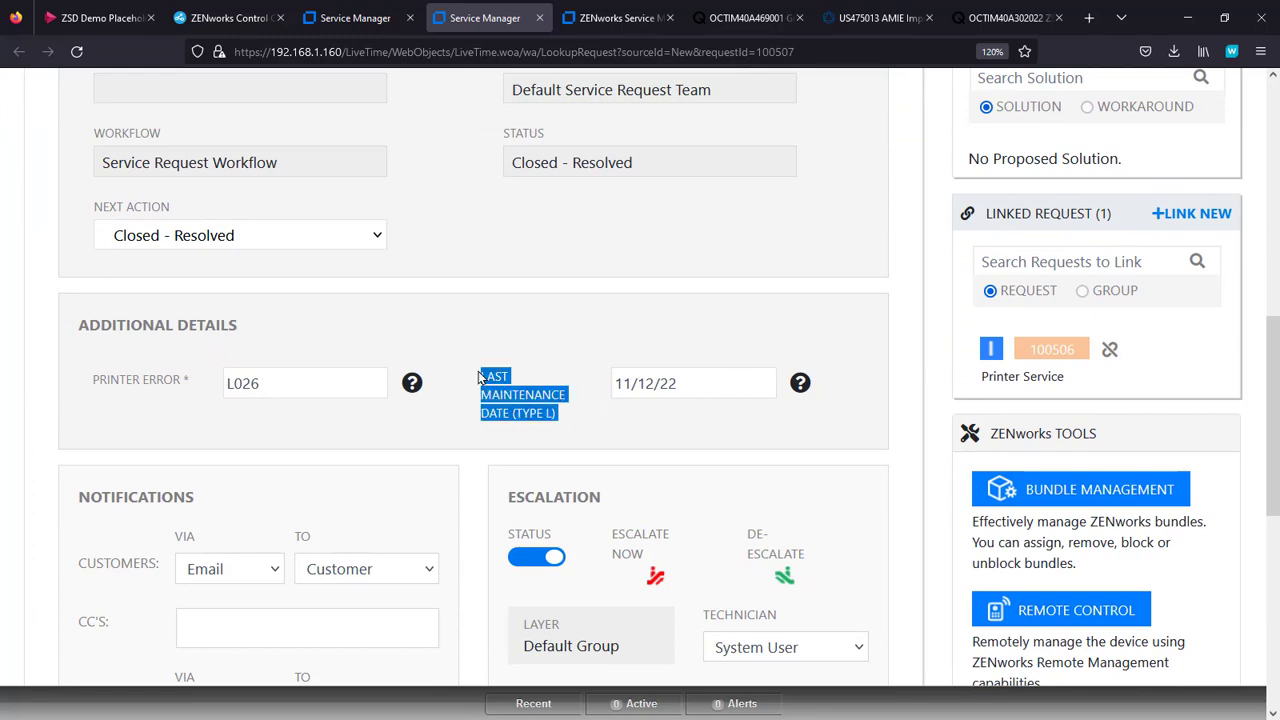
pyautogui.scroll(7, 629, 366)
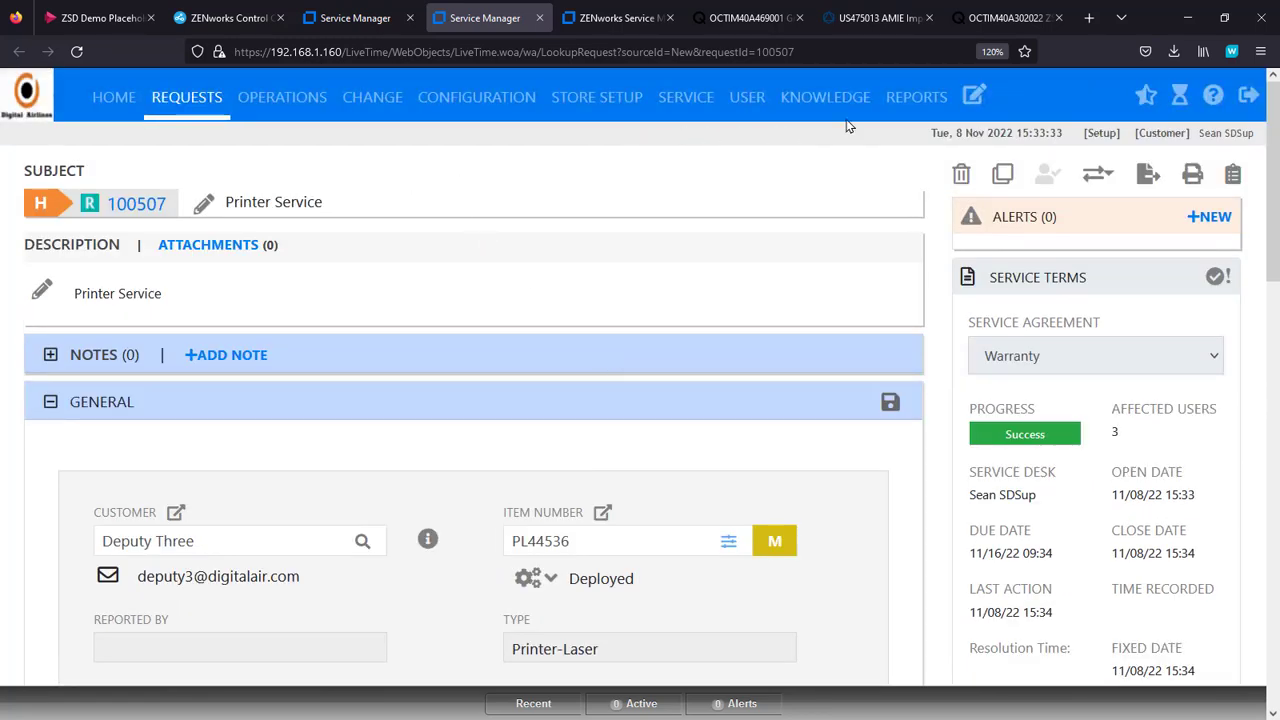
# Step: Open the Report Builder in the reports area
pyautogui.click(908, 97)
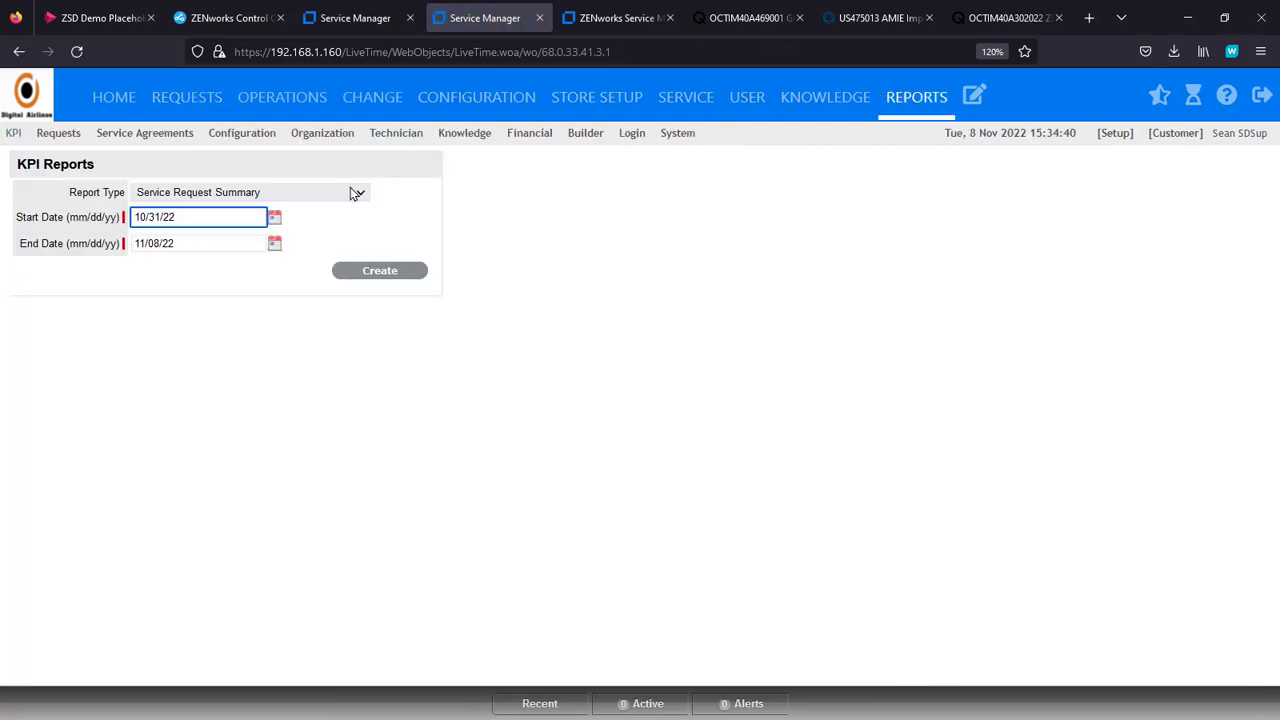
pyautogui.click(50, 134)
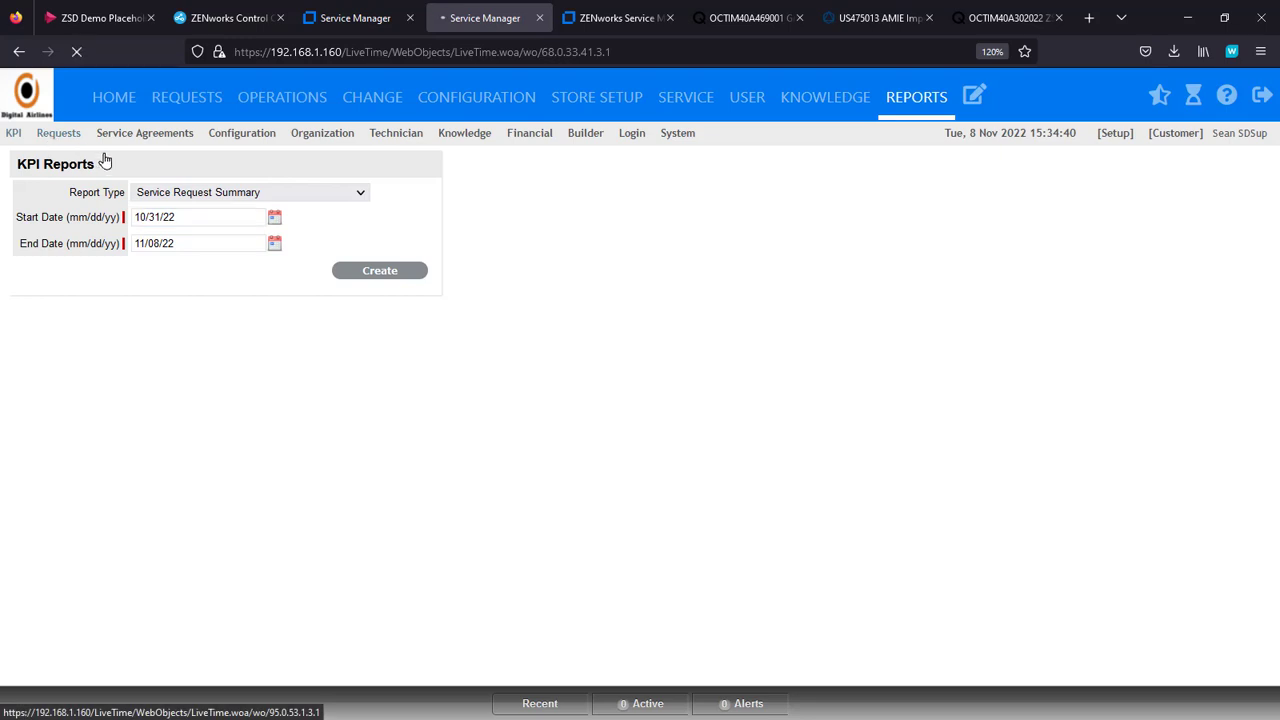
pyautogui.click(586, 136)
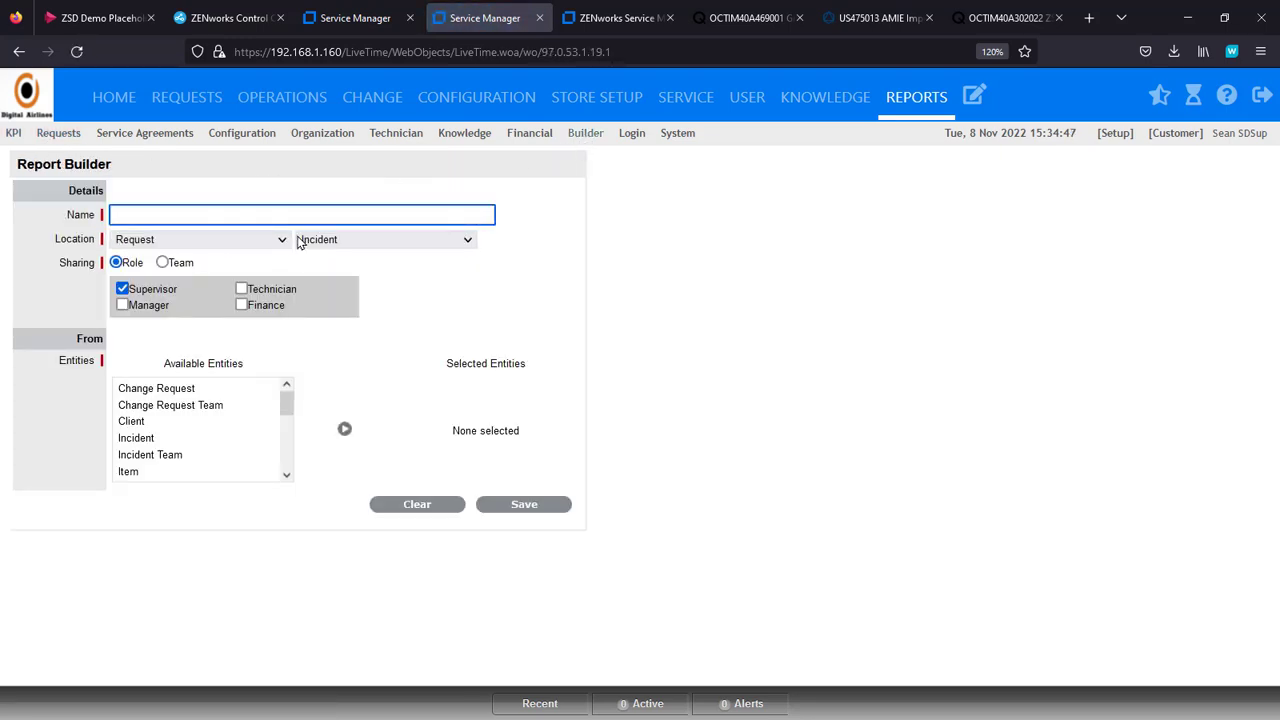
# Step: Set the new report's location to Service Request and name it "Maintenance Last Serviced-By Type (SR)"
pyautogui.click(328, 246)
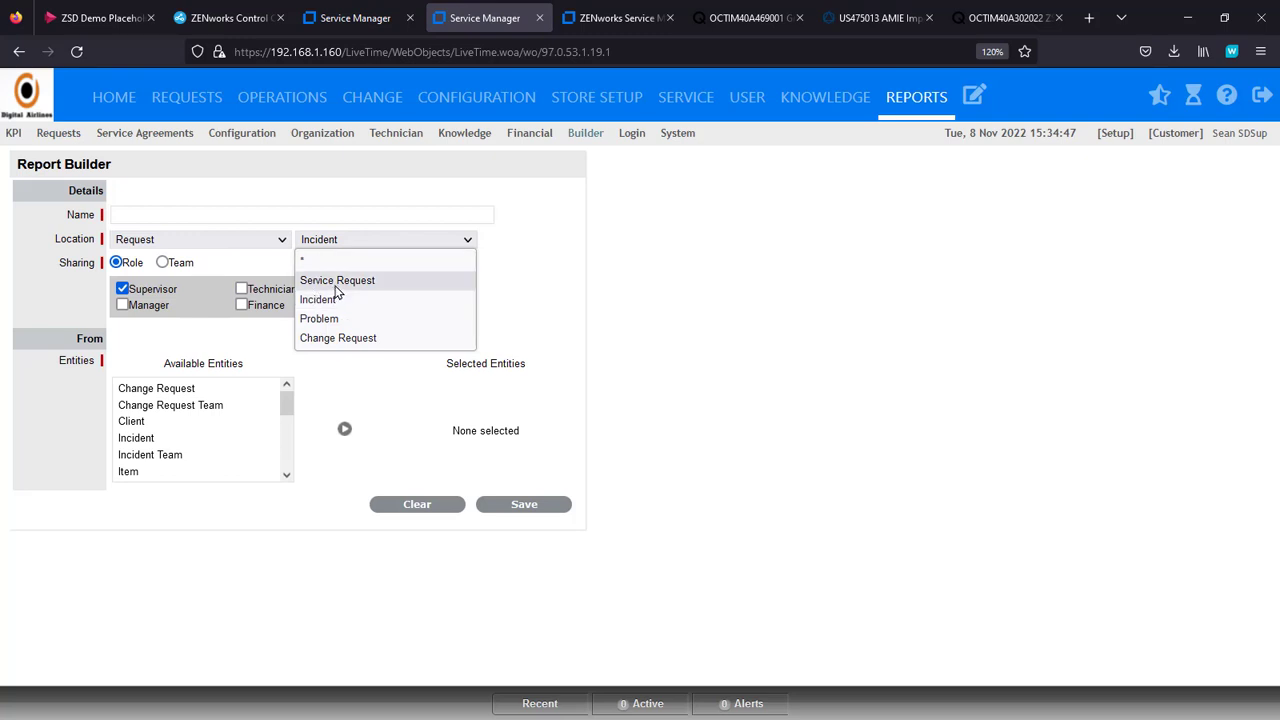
pyautogui.click(337, 280)
pyautogui.click(234, 214)
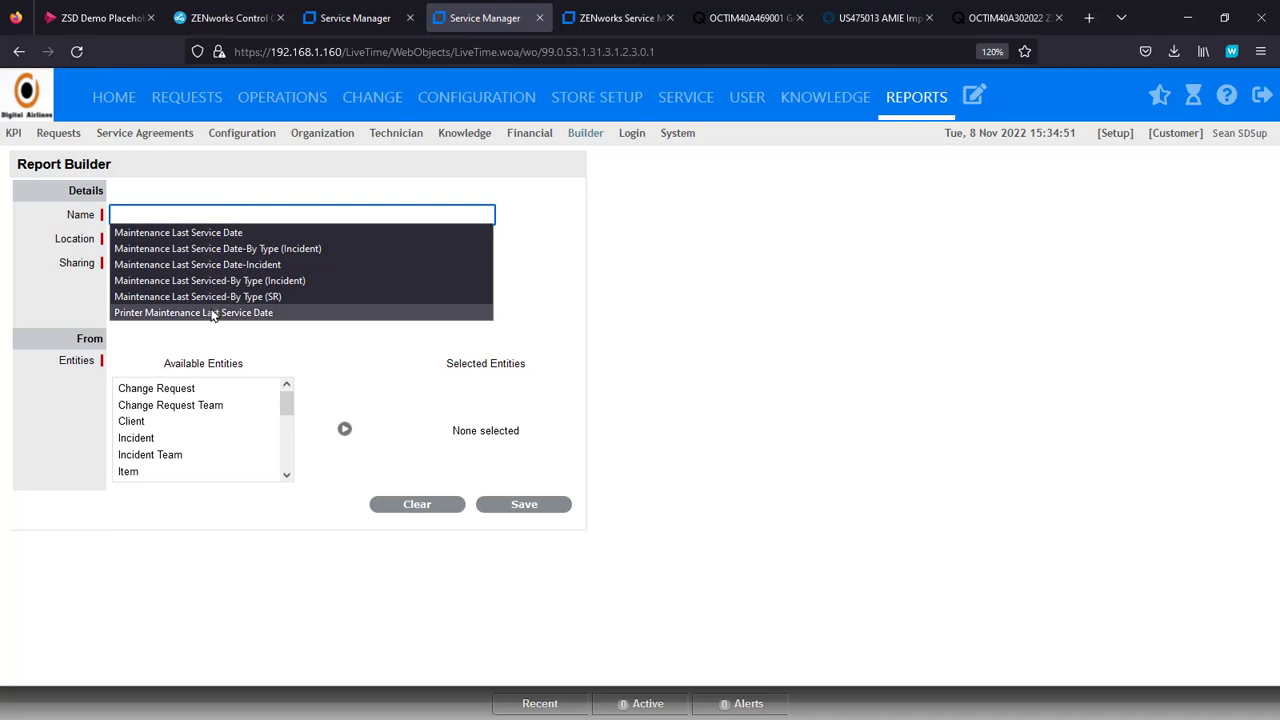
pyautogui.click(240, 296)
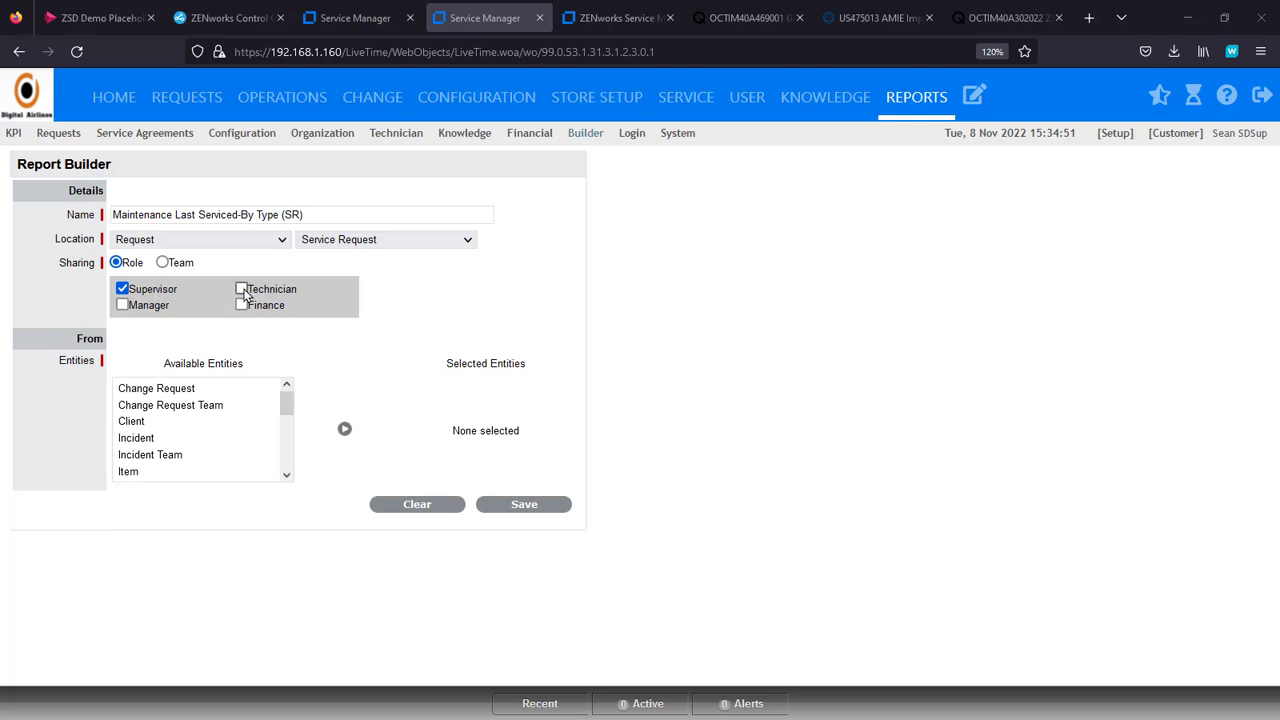
pyautogui.click(164, 264)
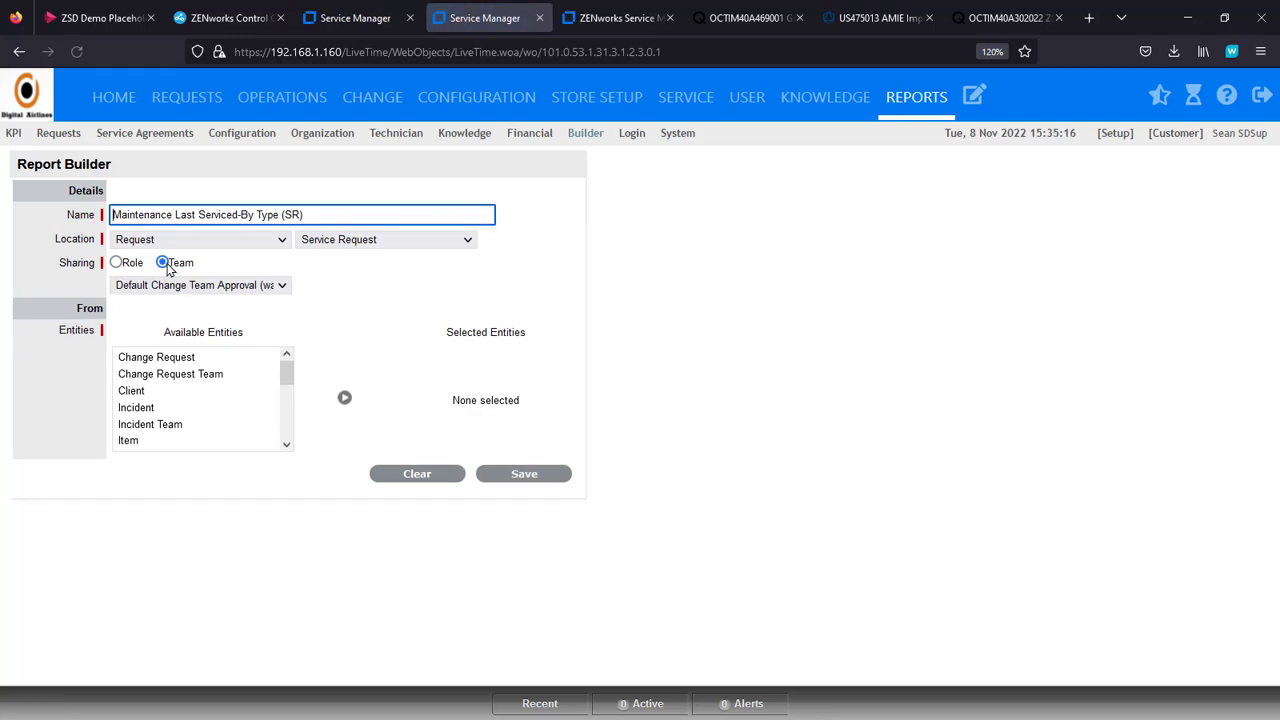
pyautogui.click(202, 289)
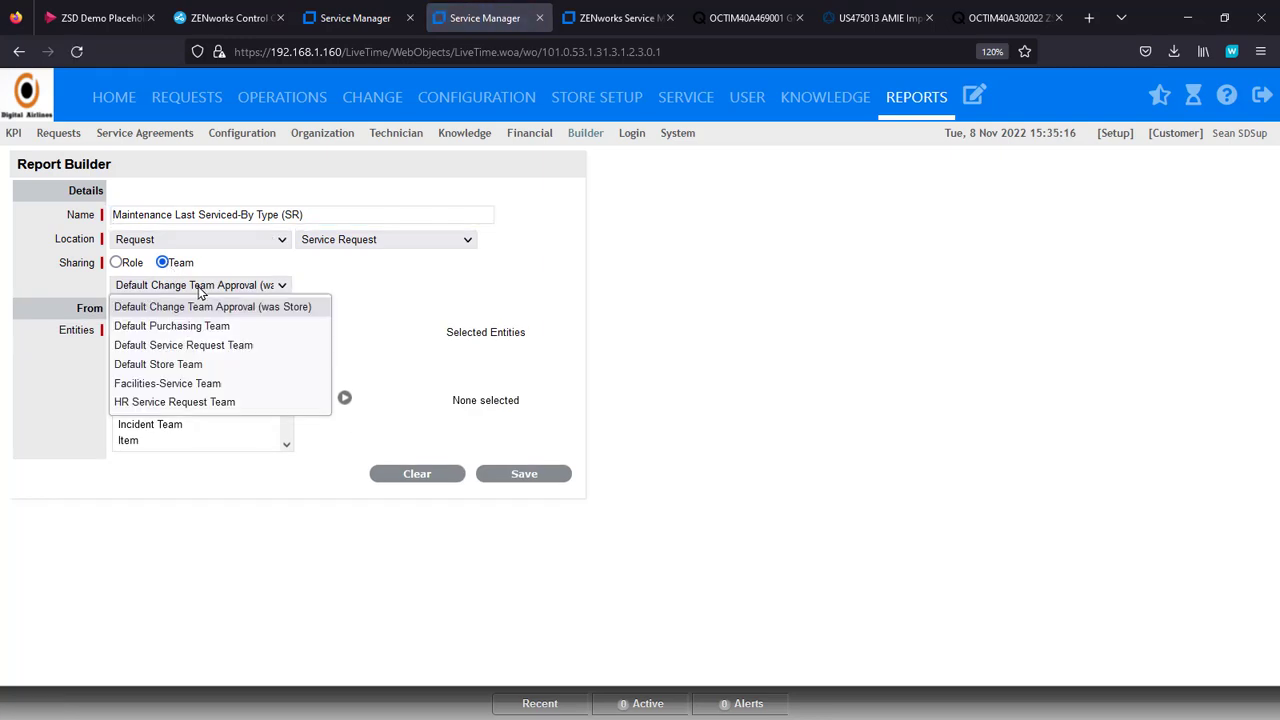
pyautogui.click(256, 346)
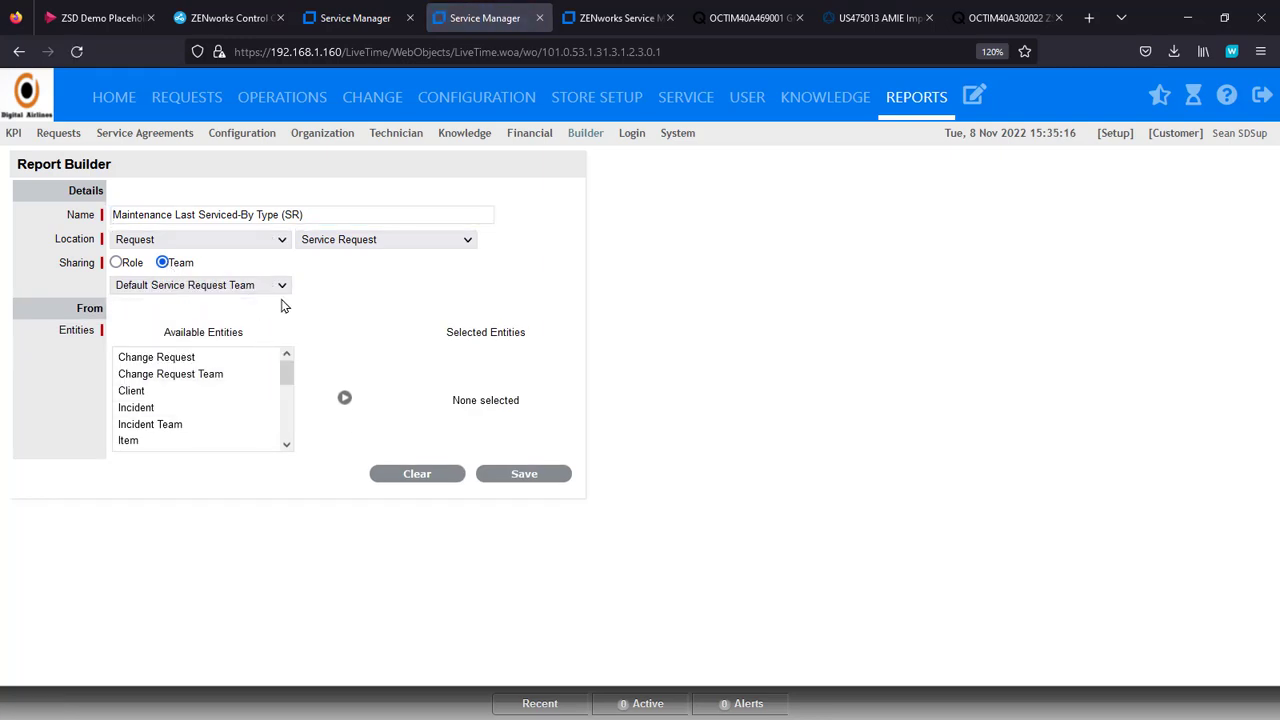
pyautogui.click(117, 264)
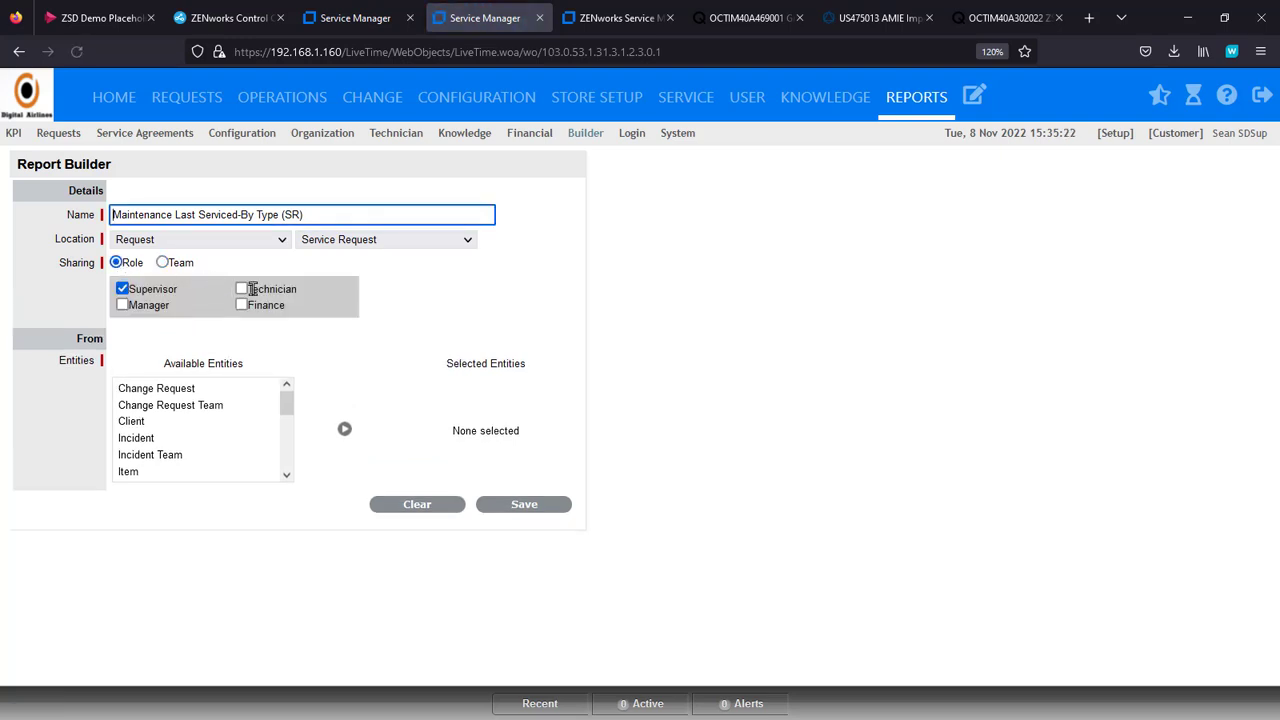
# Step: Share the report with the Technician role as well and add Service Request to its selected entities
pyautogui.click(241, 290)
pyautogui.moveTo(287, 406); pyautogui.dragTo(287, 460)
pyautogui.click(195, 428)
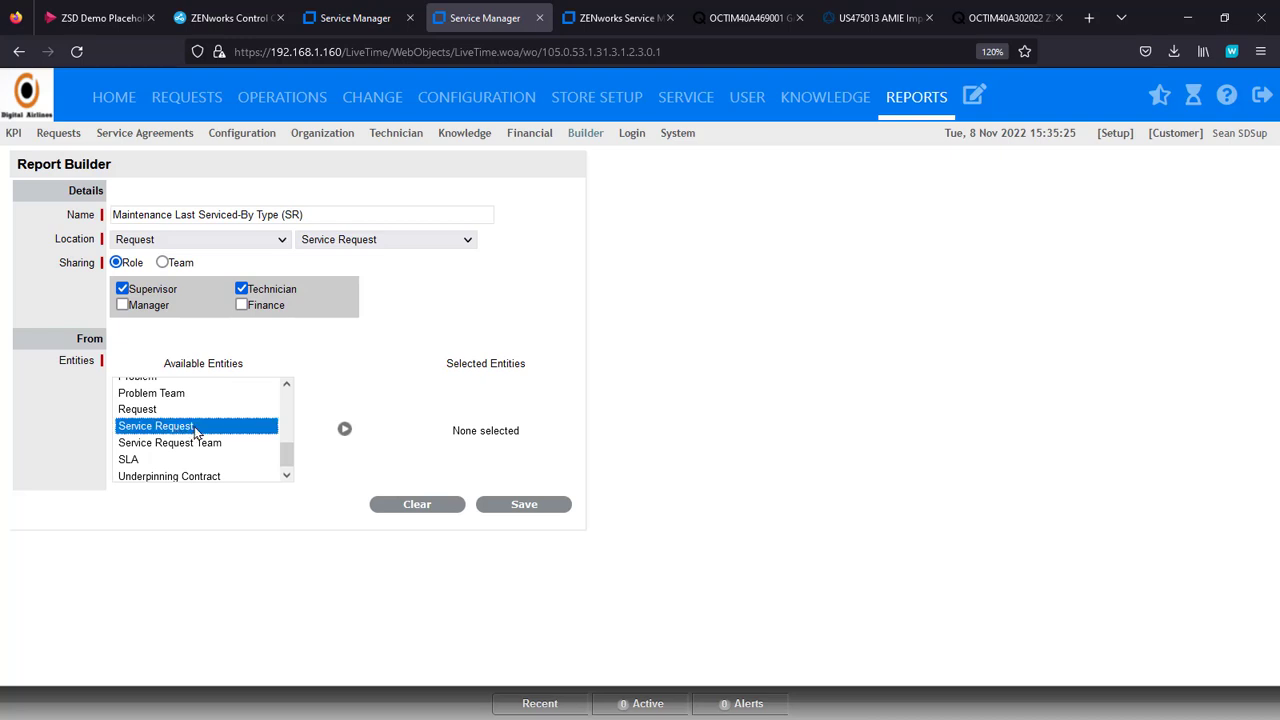
pyautogui.click(342, 430)
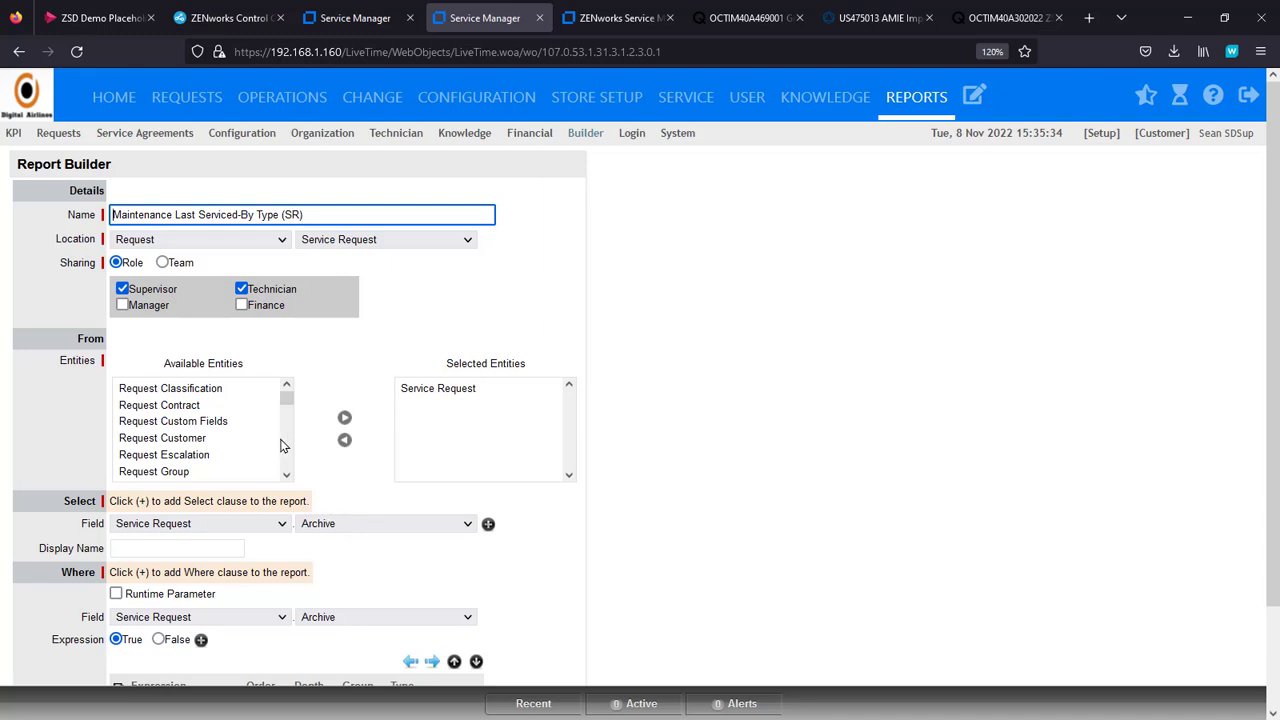
# Step: Add the Request Customer and Request Technician entities to the report
pyautogui.click(183, 440)
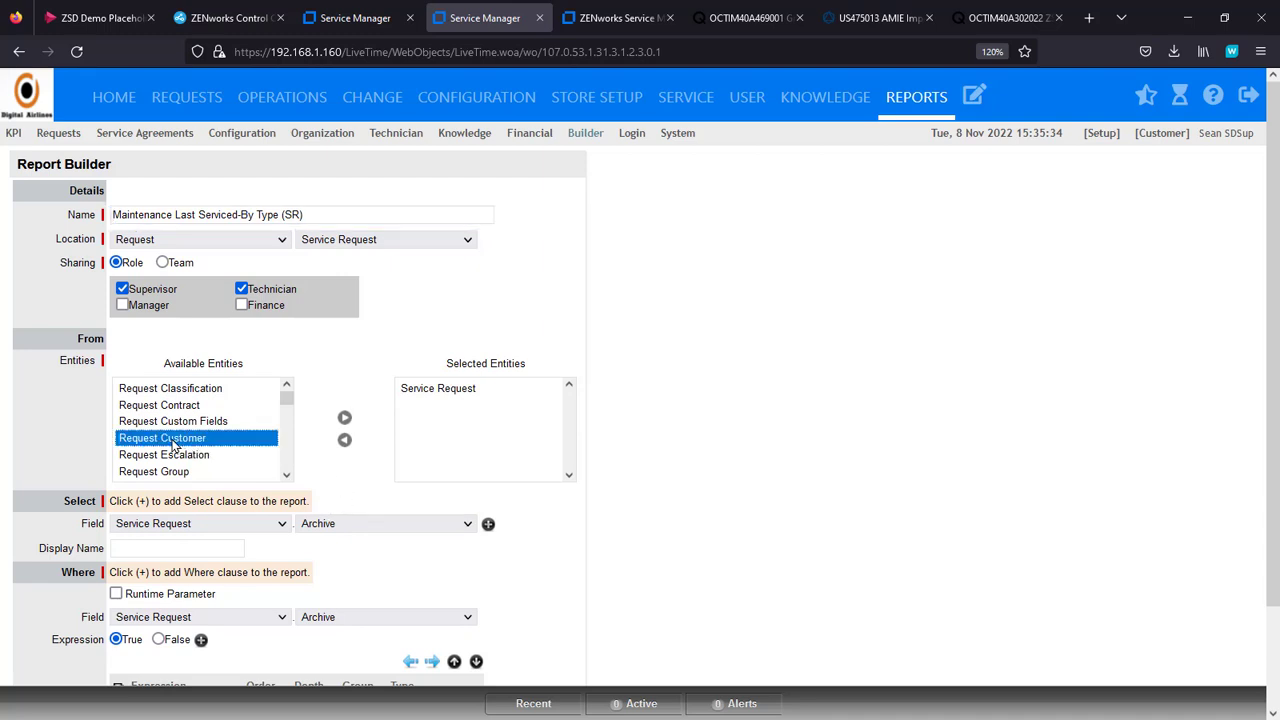
pyautogui.click(344, 418)
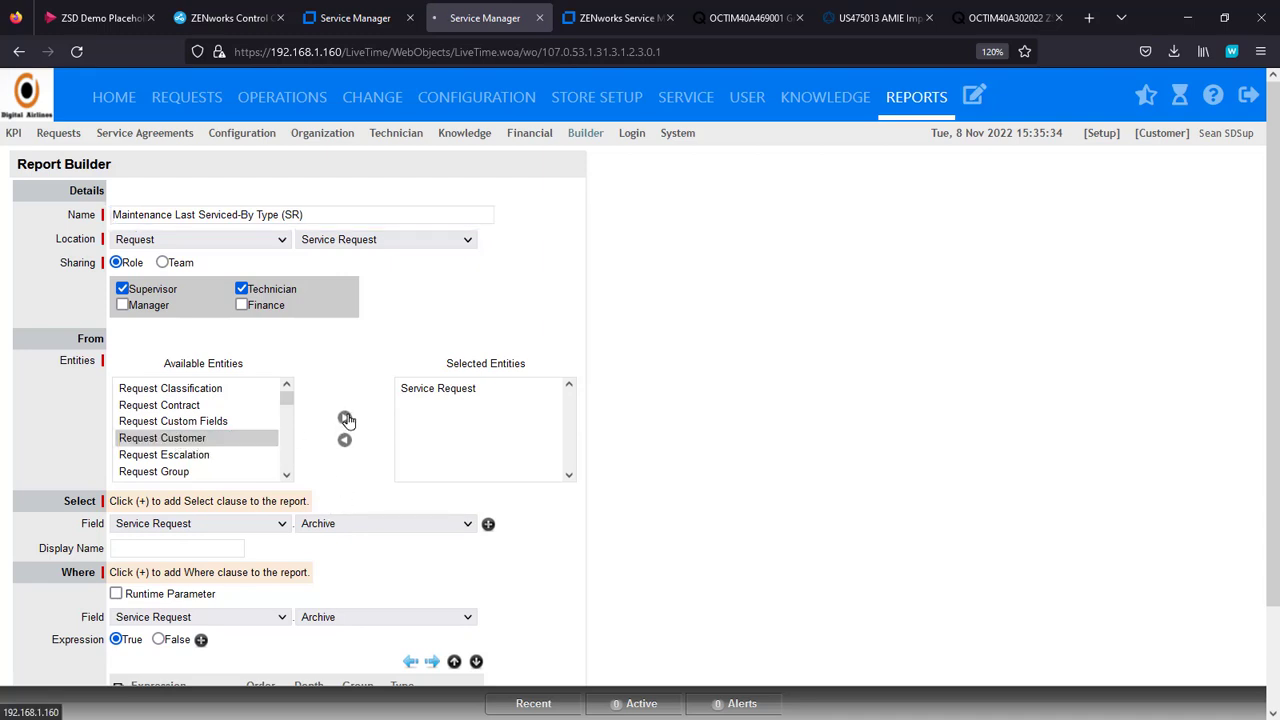
pyautogui.click(287, 465)
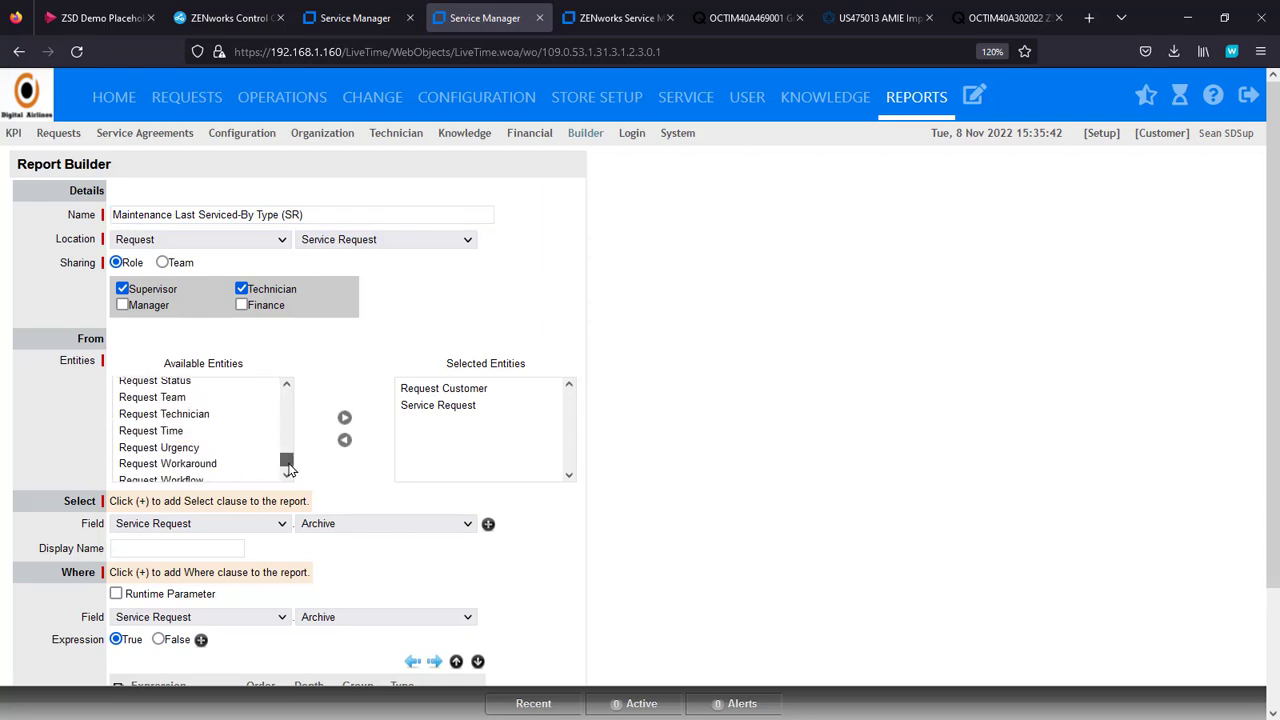
pyautogui.click(231, 420)
pyautogui.click(344, 418)
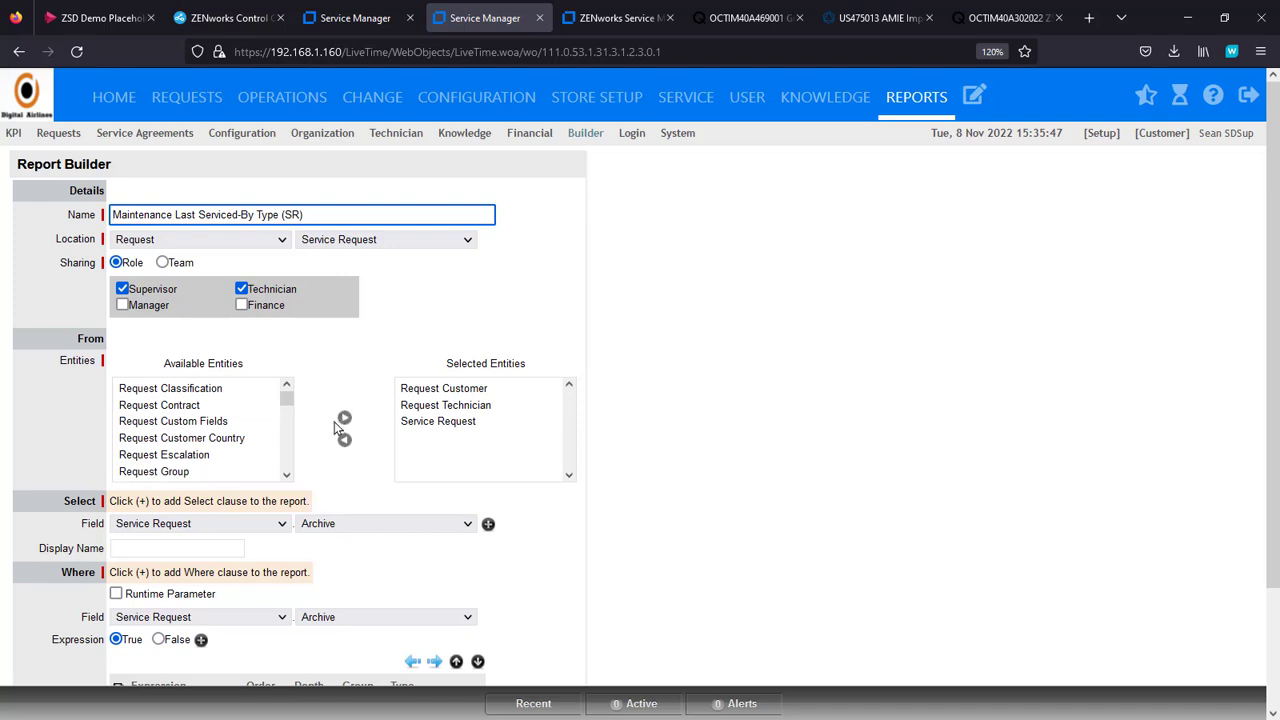
# Step: Add the Request Item (Actual) and Request Custom Fields entities to the report
pyautogui.click(287, 427)
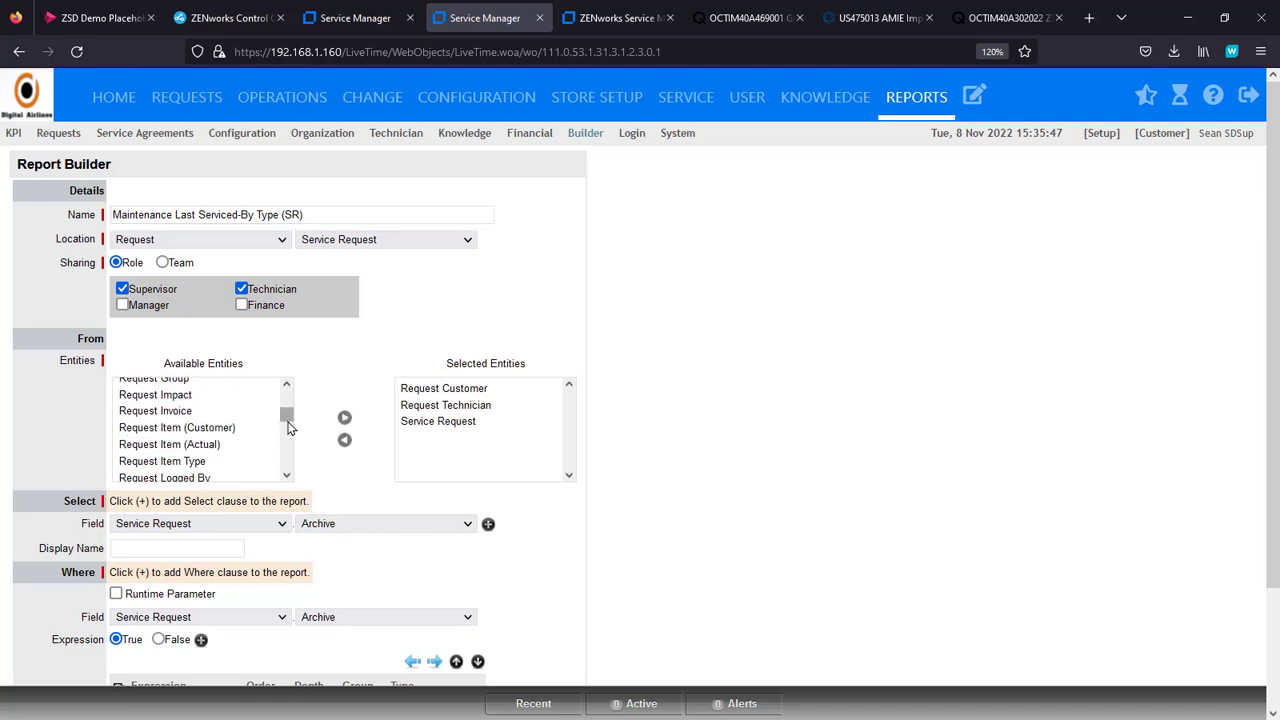
pyautogui.click(180, 444)
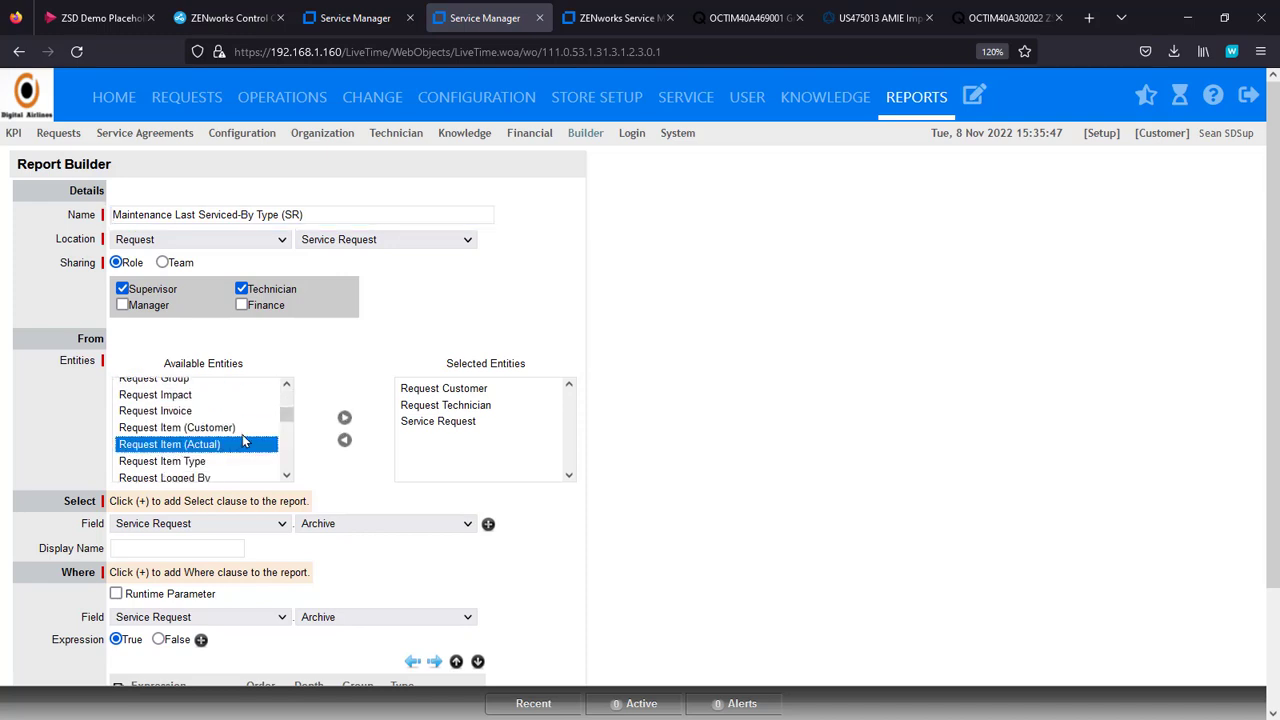
pyautogui.click(344, 418)
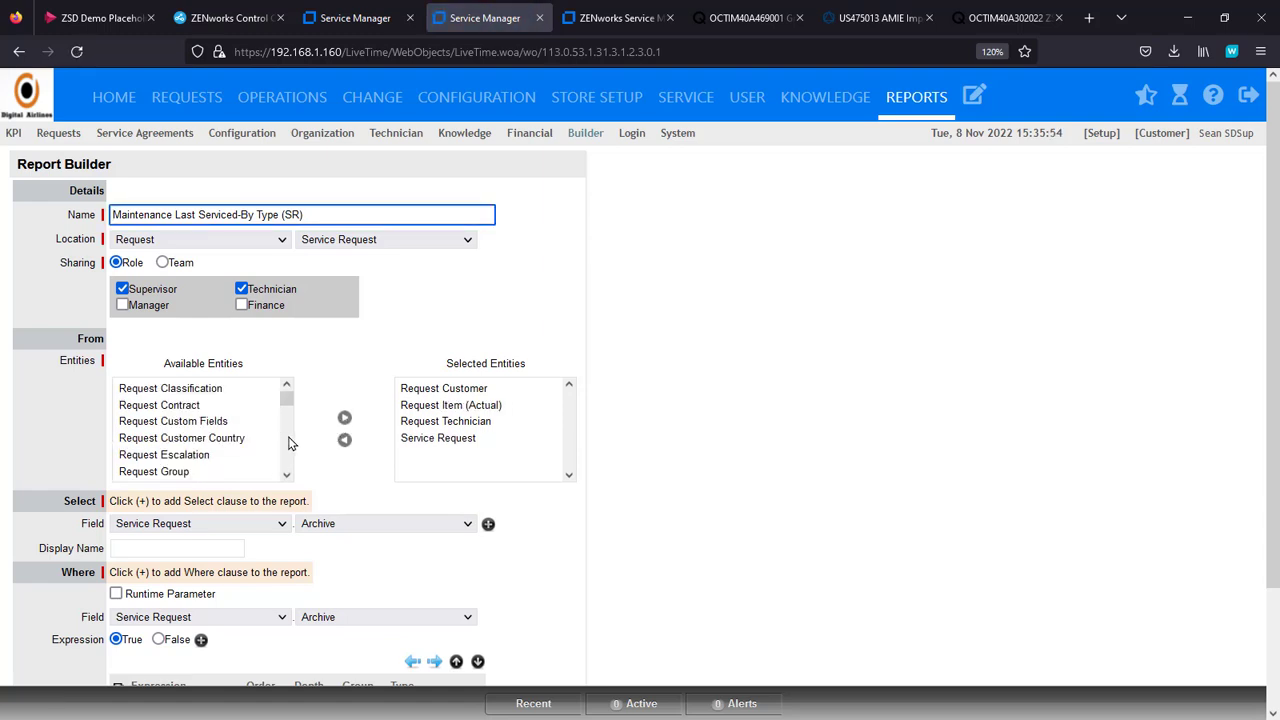
pyautogui.click(211, 424)
pyautogui.click(344, 418)
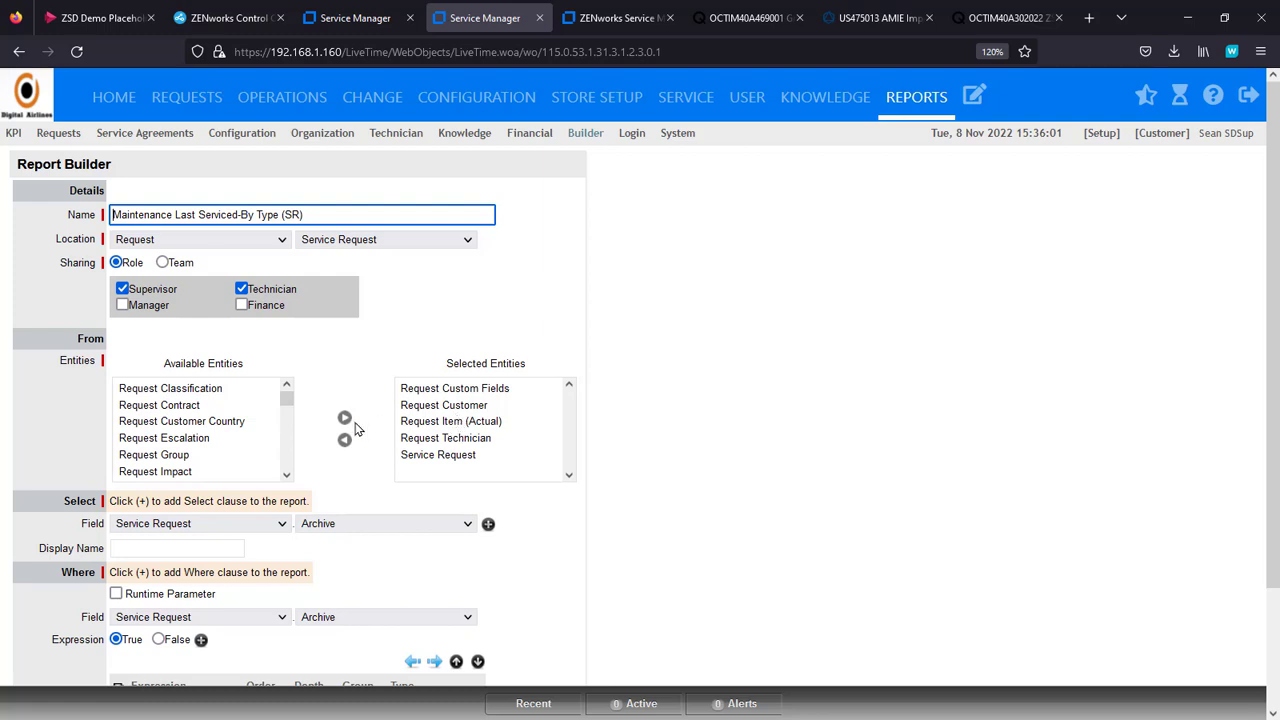
# Step: Add the Request Item Type and Request Item Status entities to the report
pyautogui.click(286, 441)
pyautogui.scroll(-2, 286, 434)
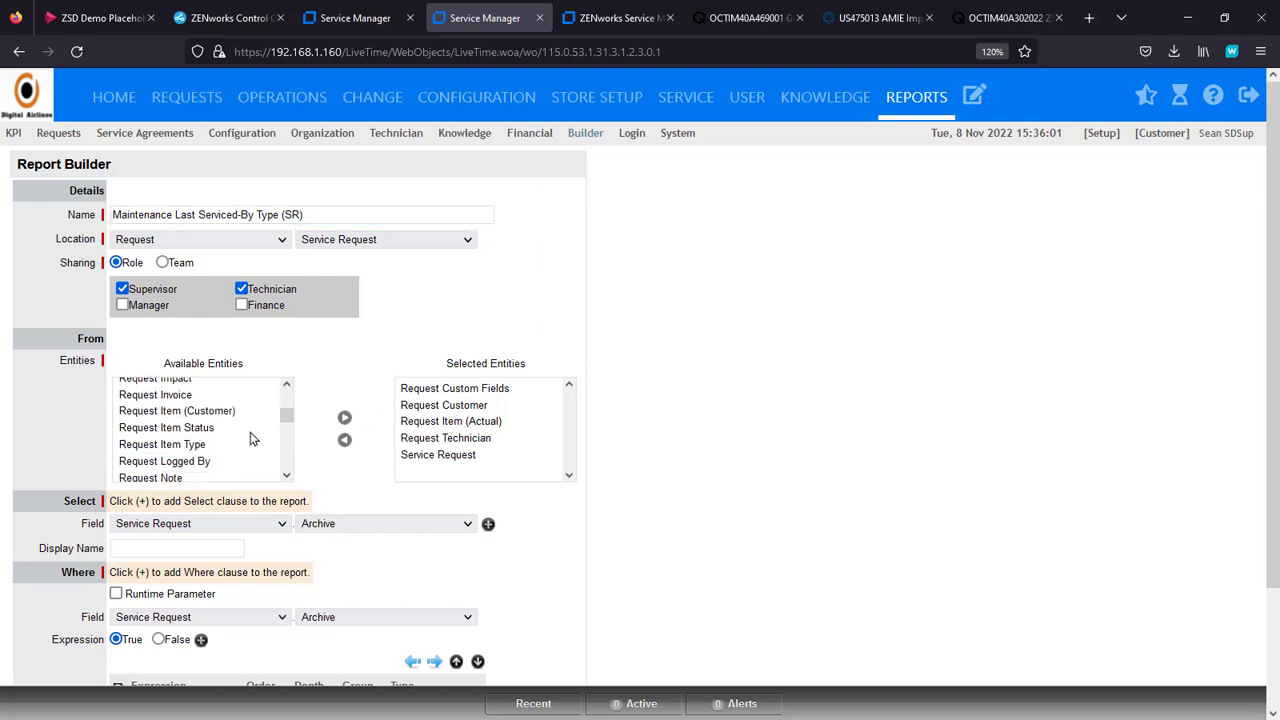
pyautogui.click(237, 442)
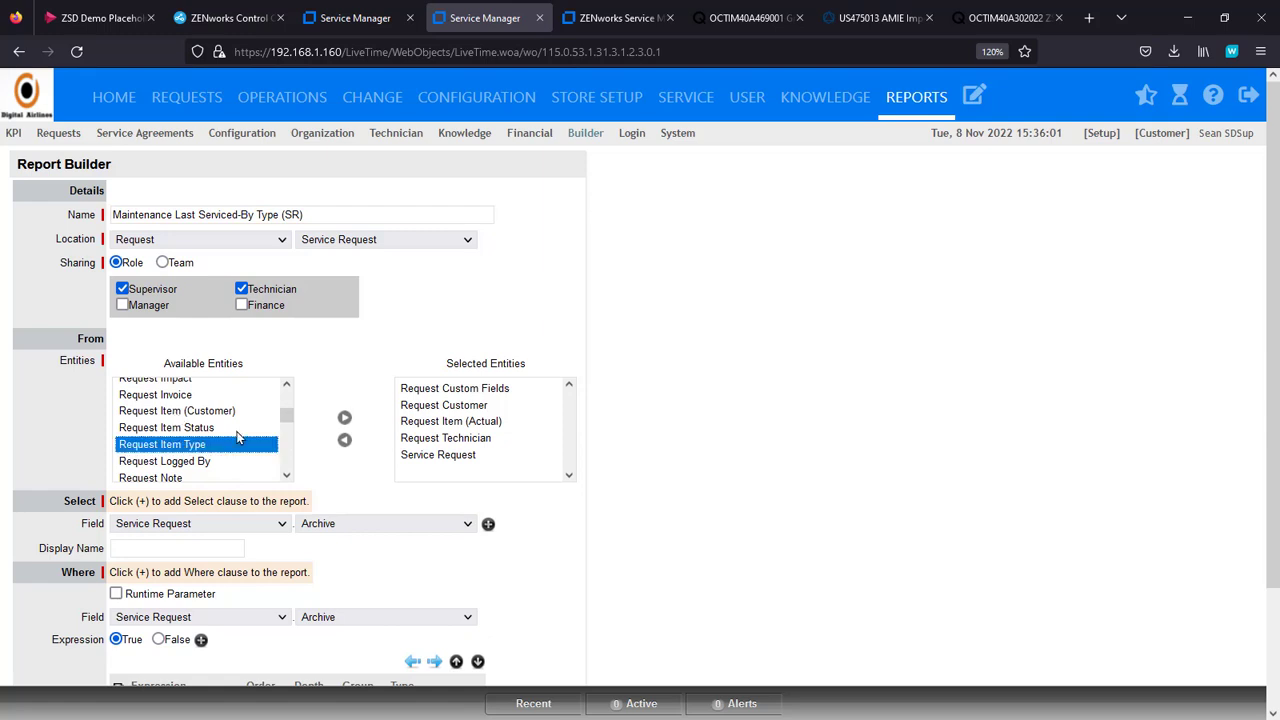
pyautogui.click(344, 417)
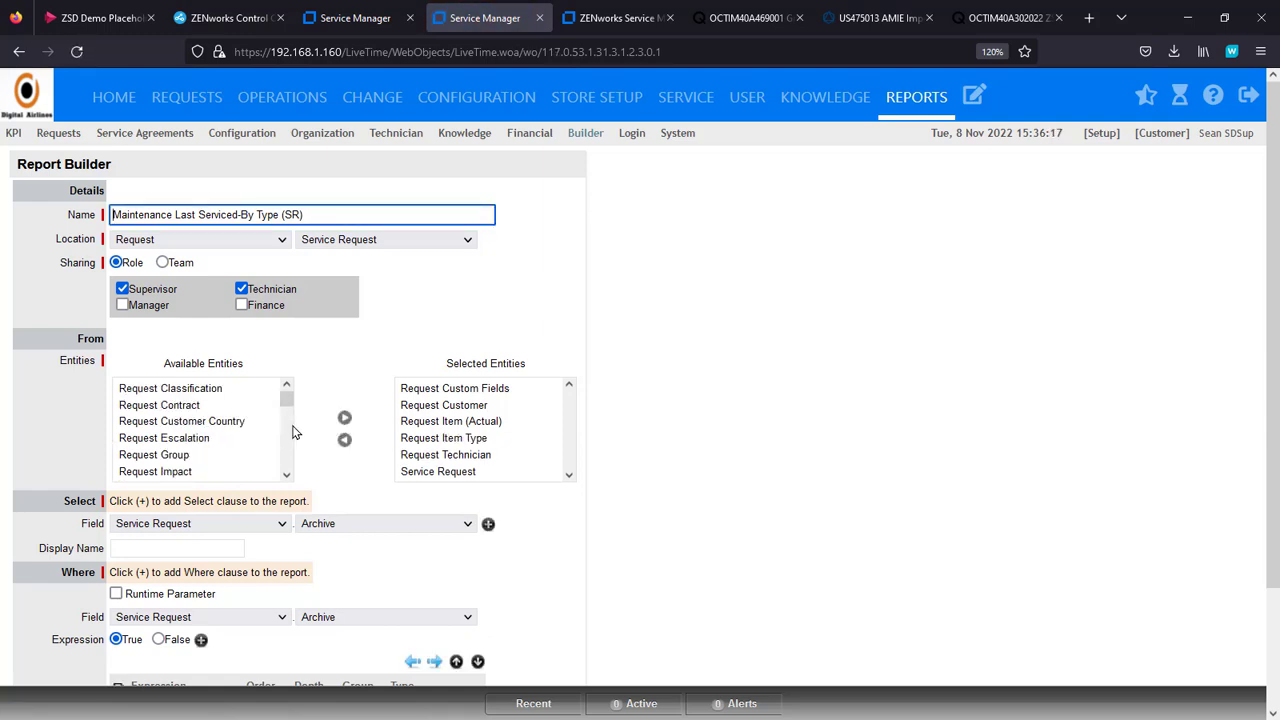
pyautogui.click(291, 430)
pyautogui.click(213, 428)
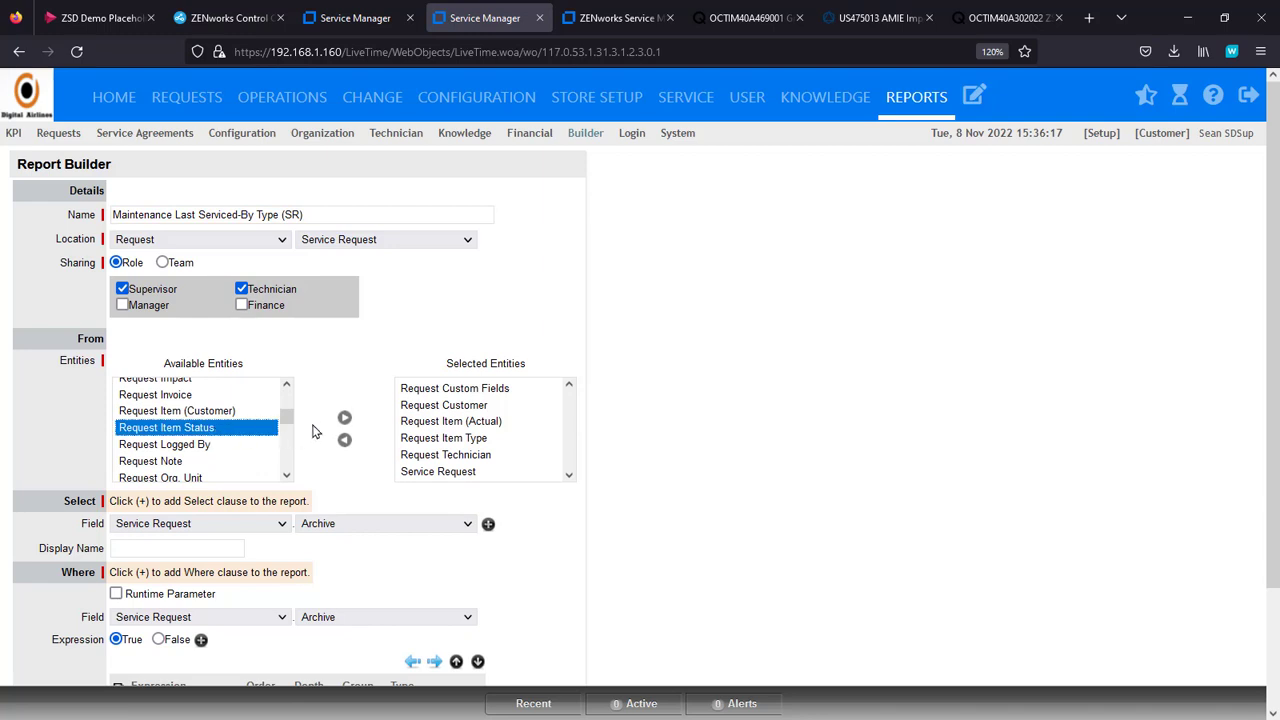
pyautogui.click(344, 417)
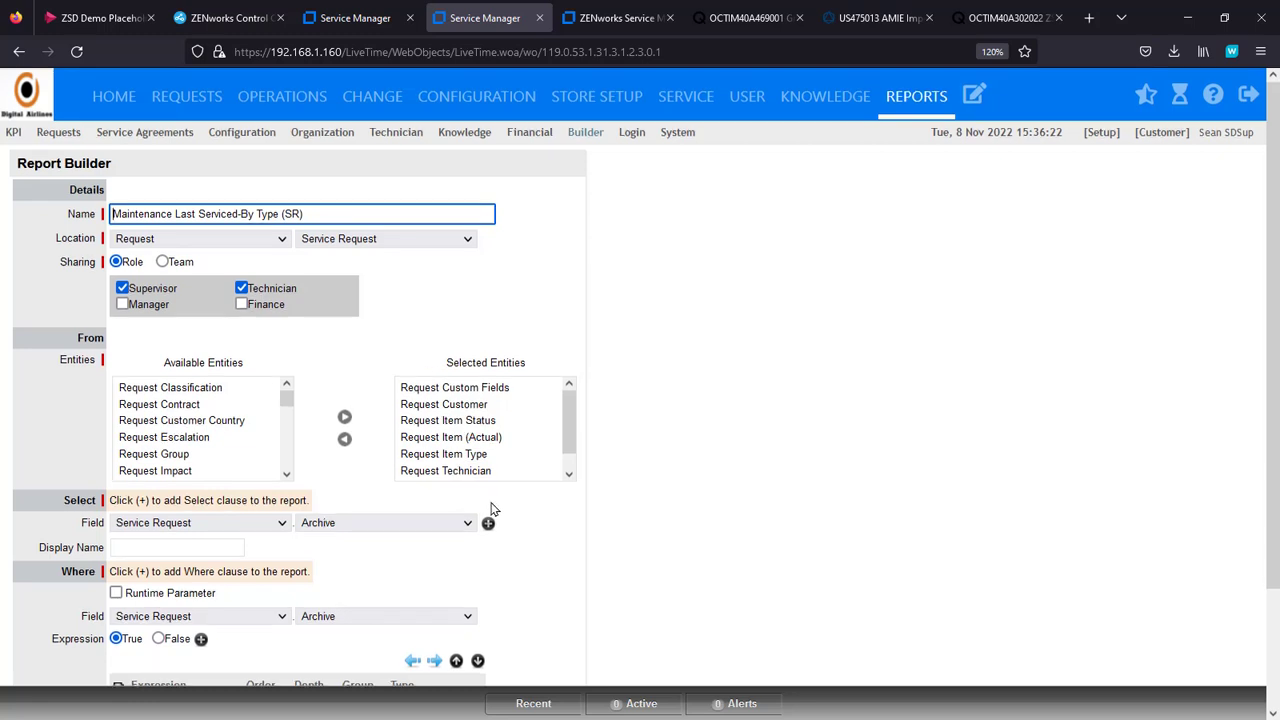
# Step: Choose the Service Request entity's ID field for the report's Select clause
pyautogui.scroll(-3, 520, 497)
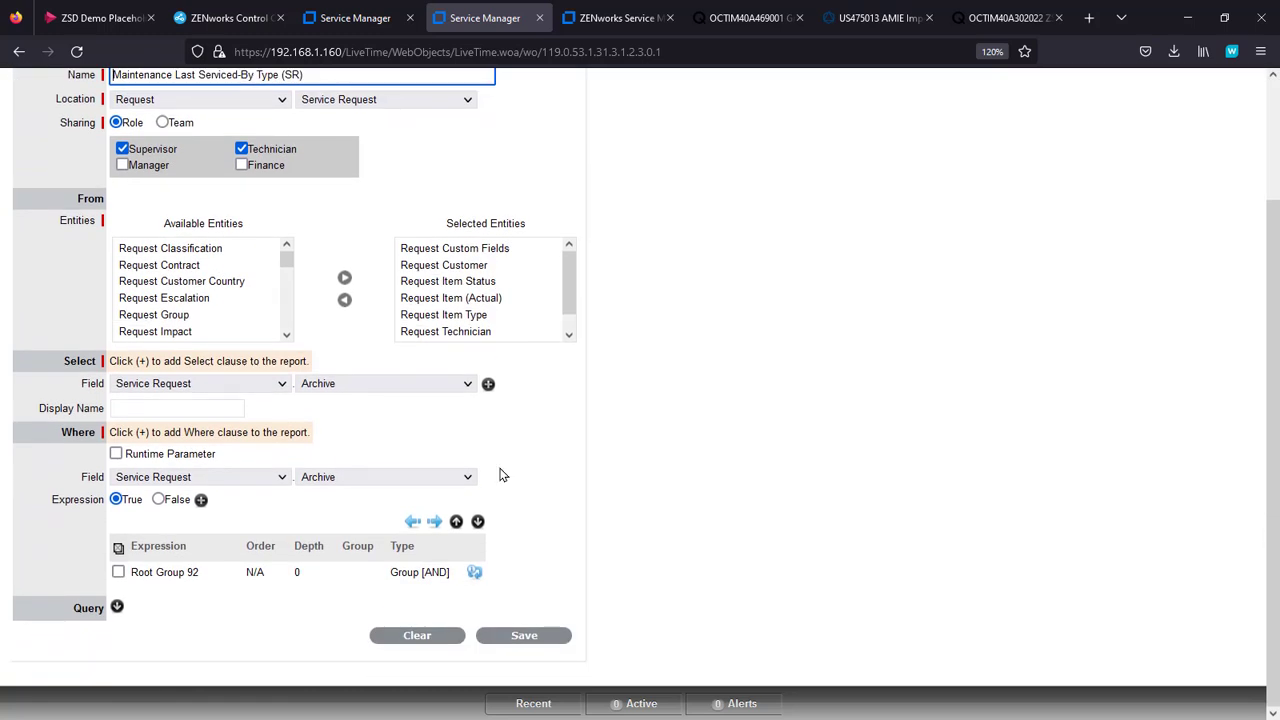
pyautogui.click(282, 385)
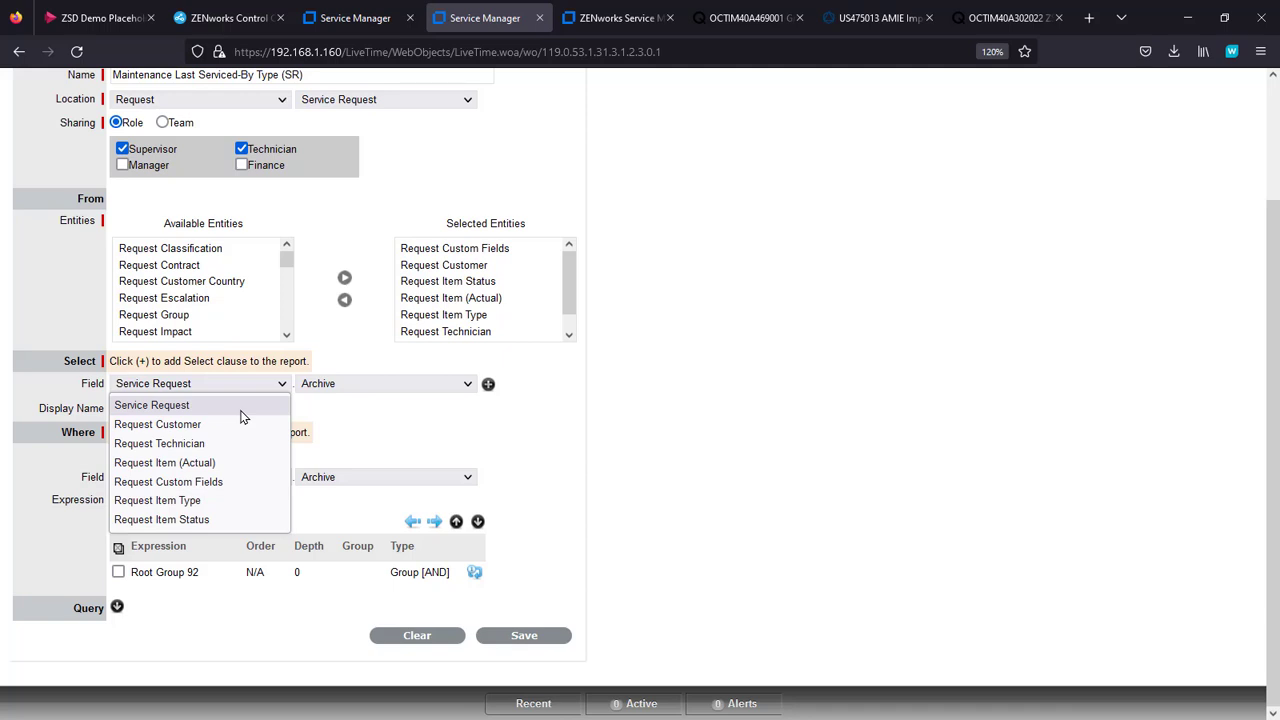
pyautogui.click(248, 411)
pyautogui.click(374, 388)
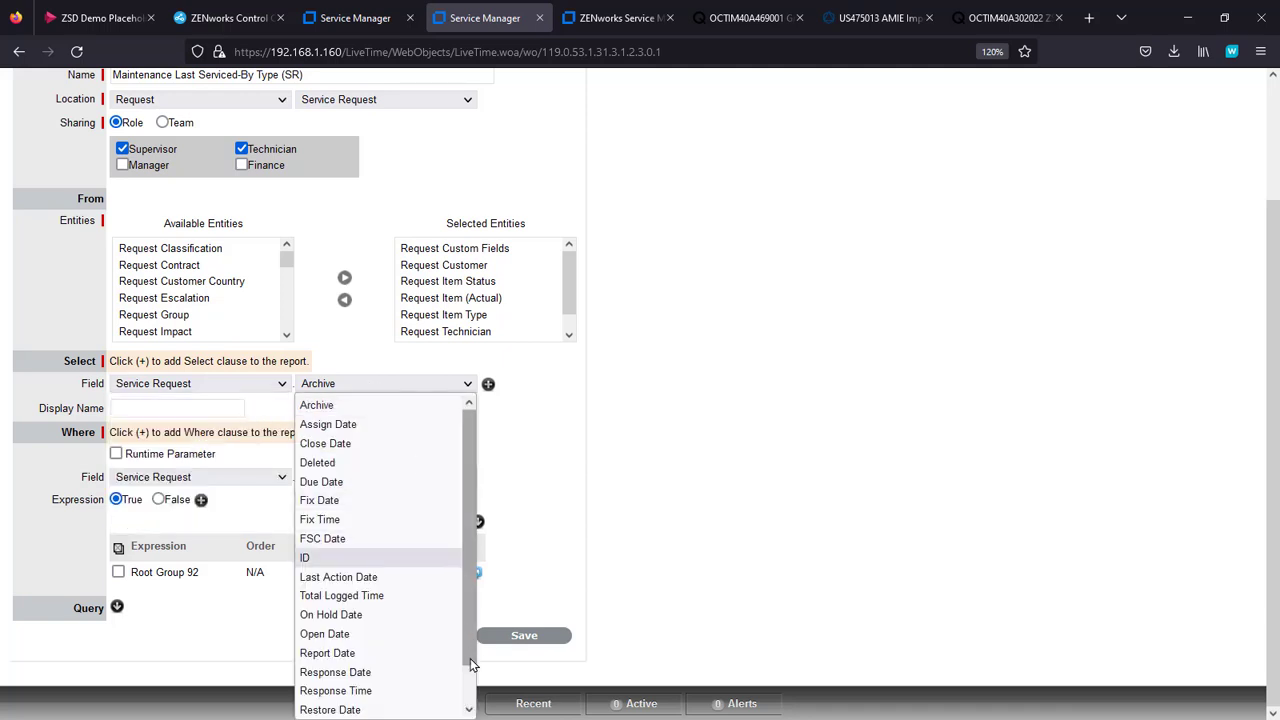
pyautogui.scroll(-2, 467, 675)
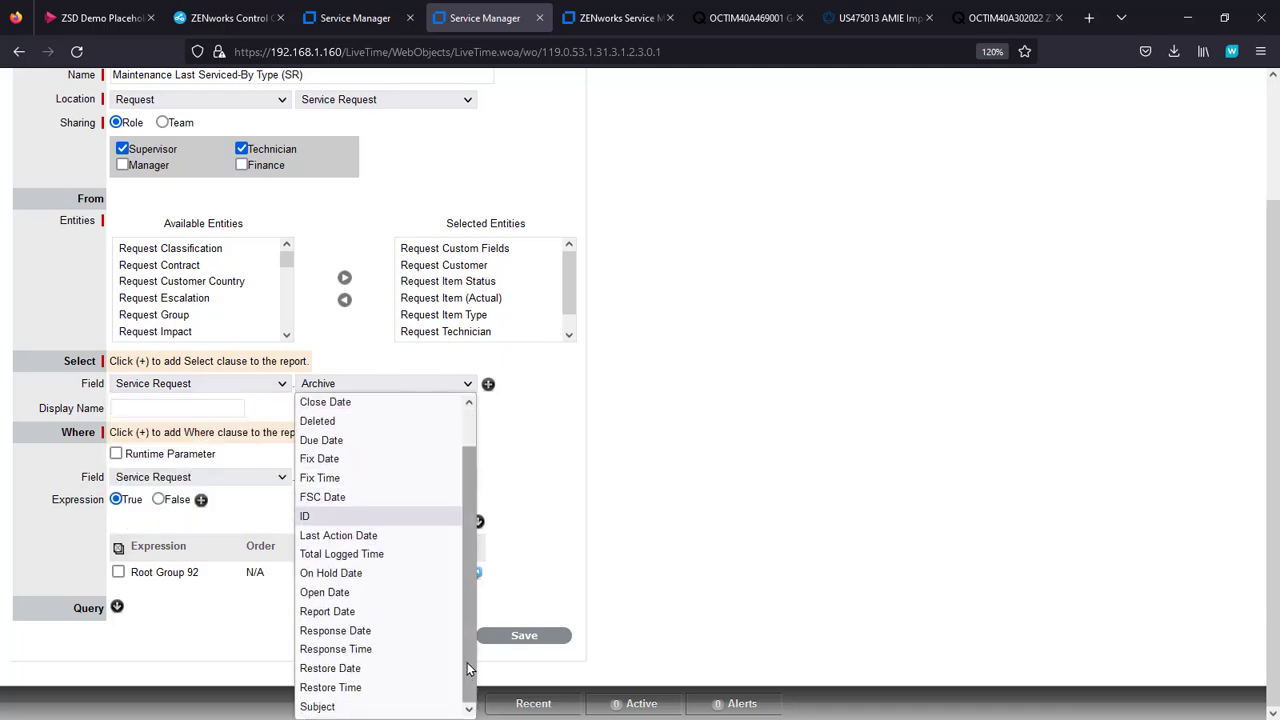
pyautogui.click(320, 517)
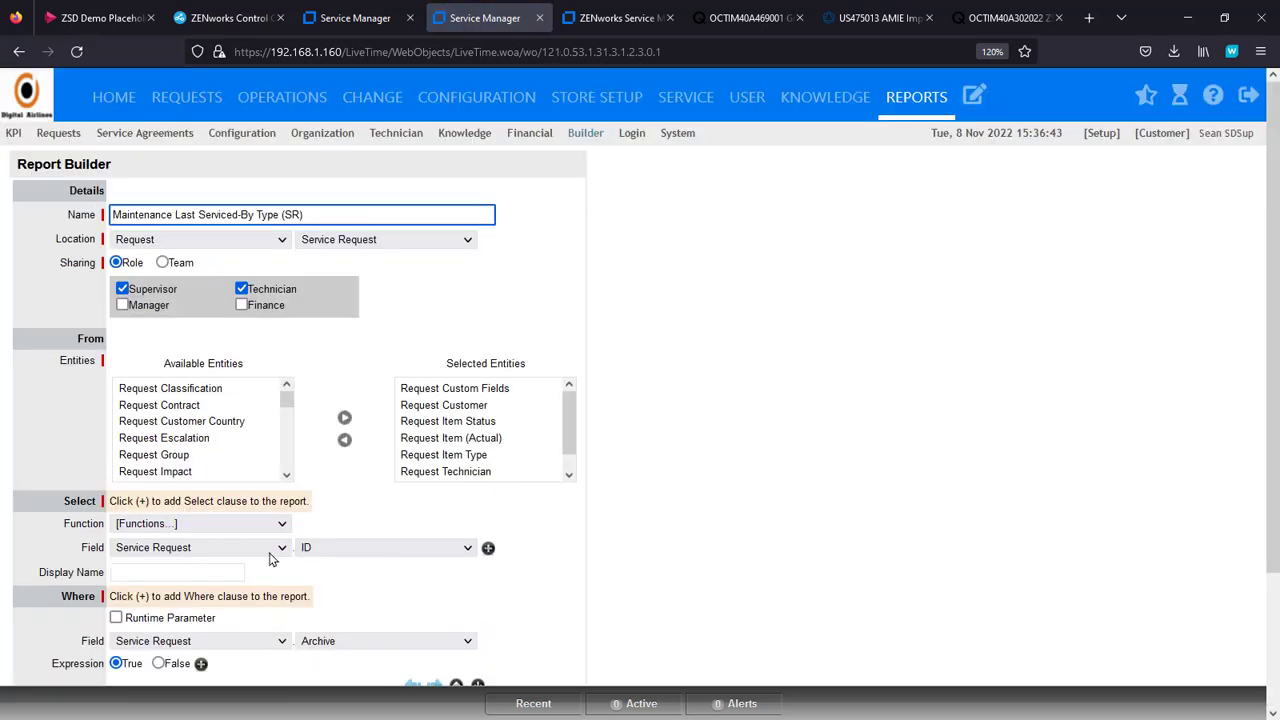
# Step: Give the ID field the display name "SR #" and add it to the report's Select clause
pyautogui.click(186, 572)
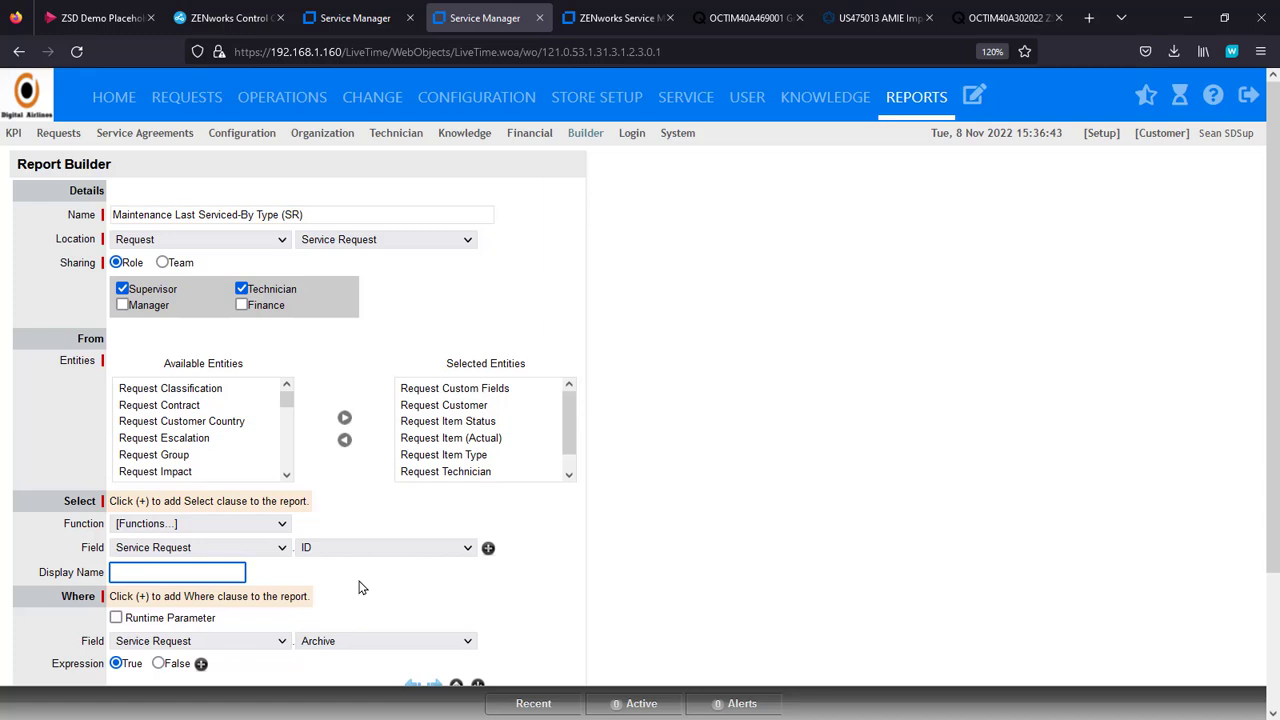
pyautogui.write('Req')
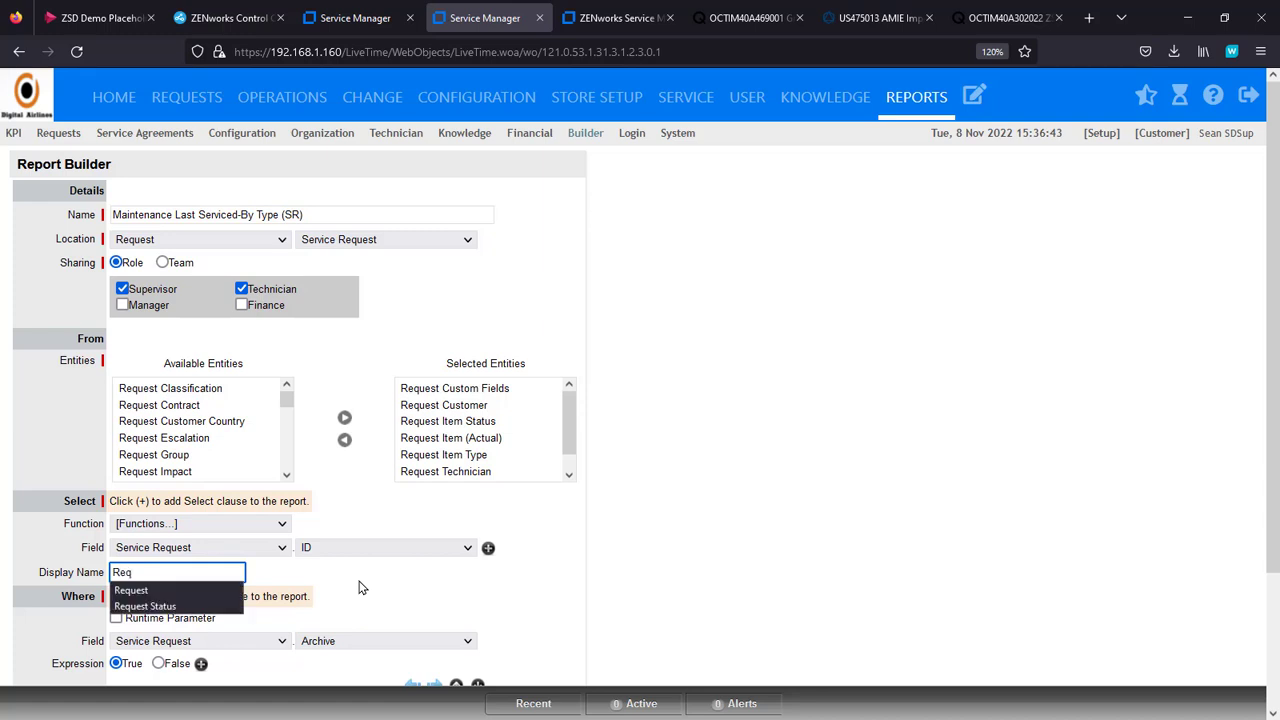
pyautogui.press('BackSpace')
pyautogui.press('BackSpace')
pyautogui.press('BackSpace')
pyautogui.write('SR')
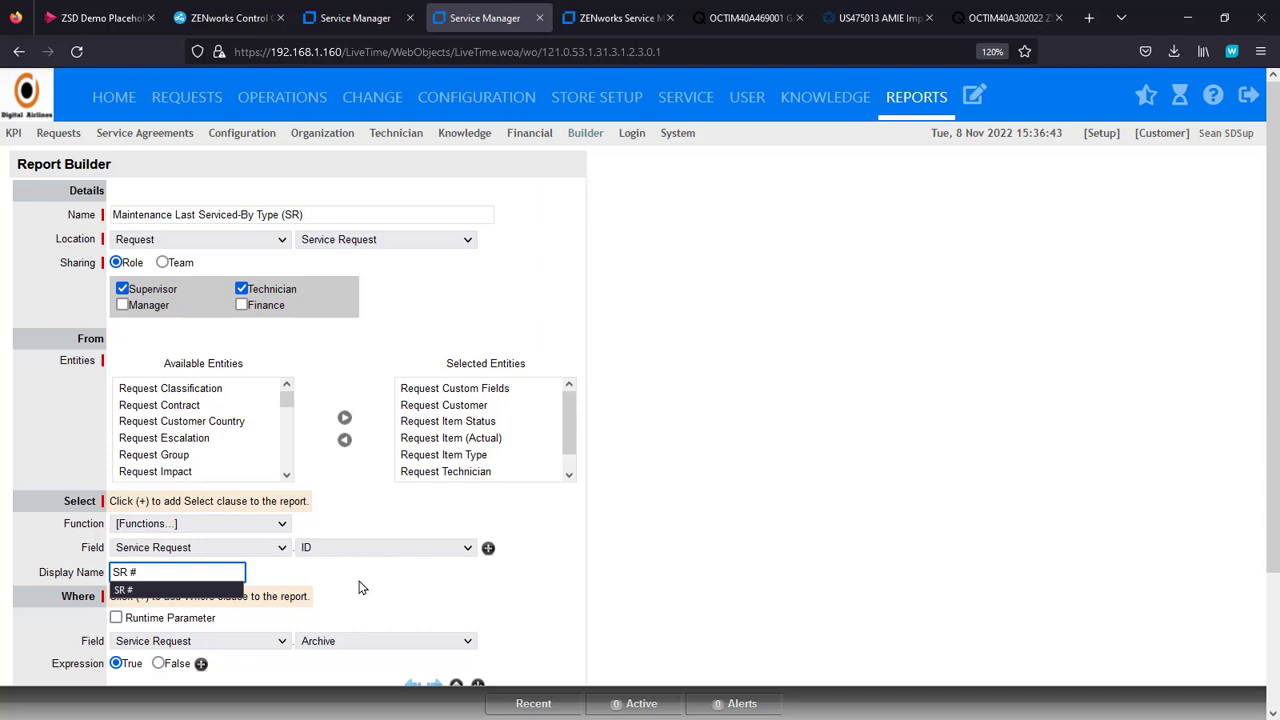
pyautogui.write(' #')
pyautogui.press('Escape')
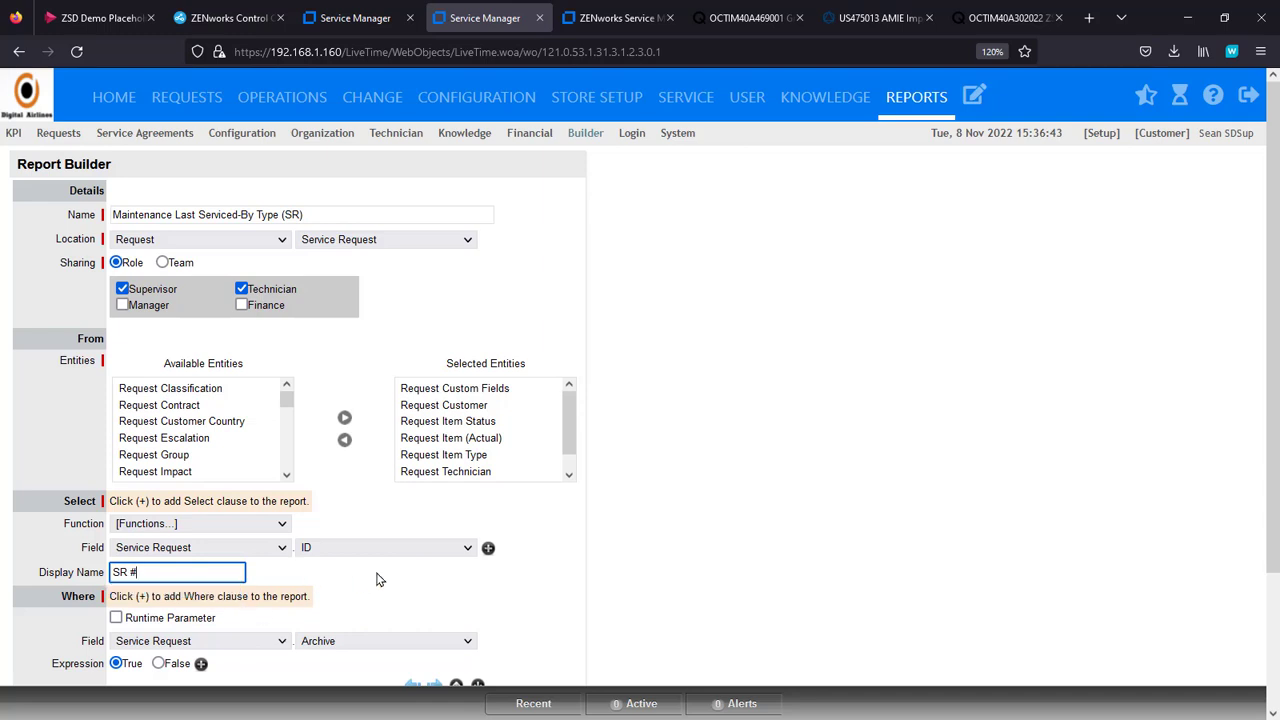
pyautogui.click(488, 548)
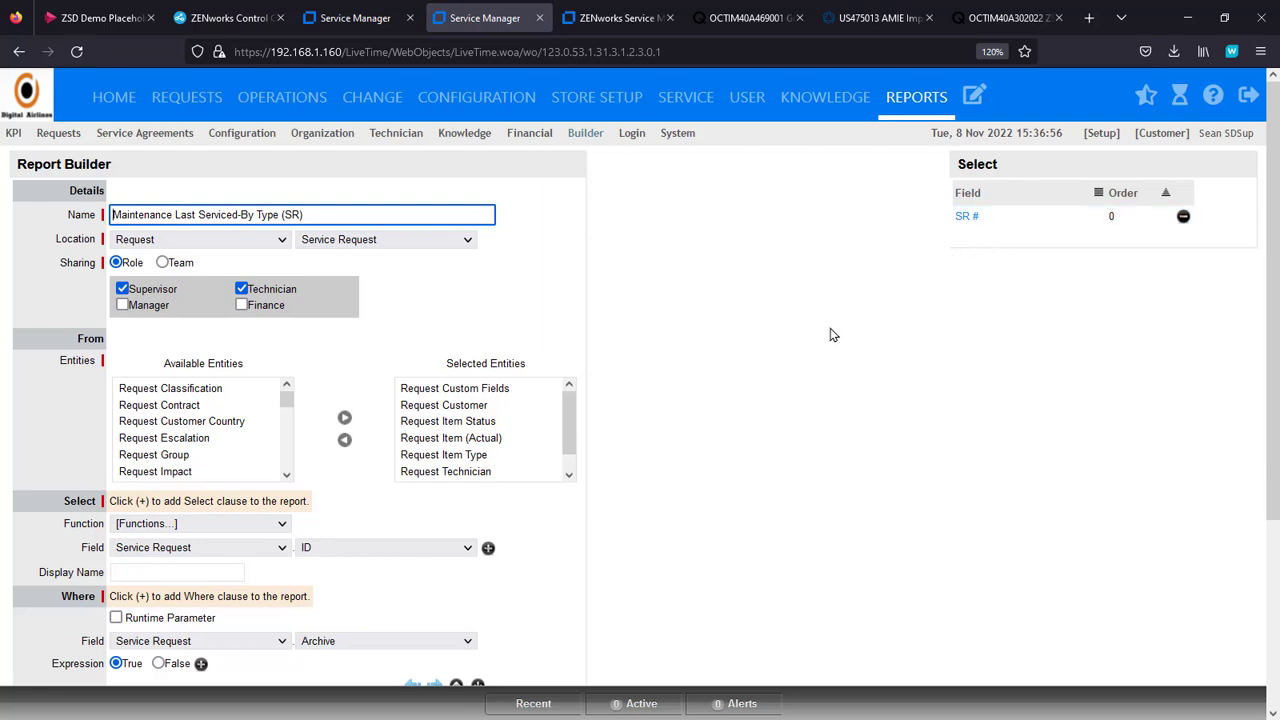
# Step: Add the Item Number field of Request Item (Actual) to the report's Select clause
pyautogui.click(287, 453)
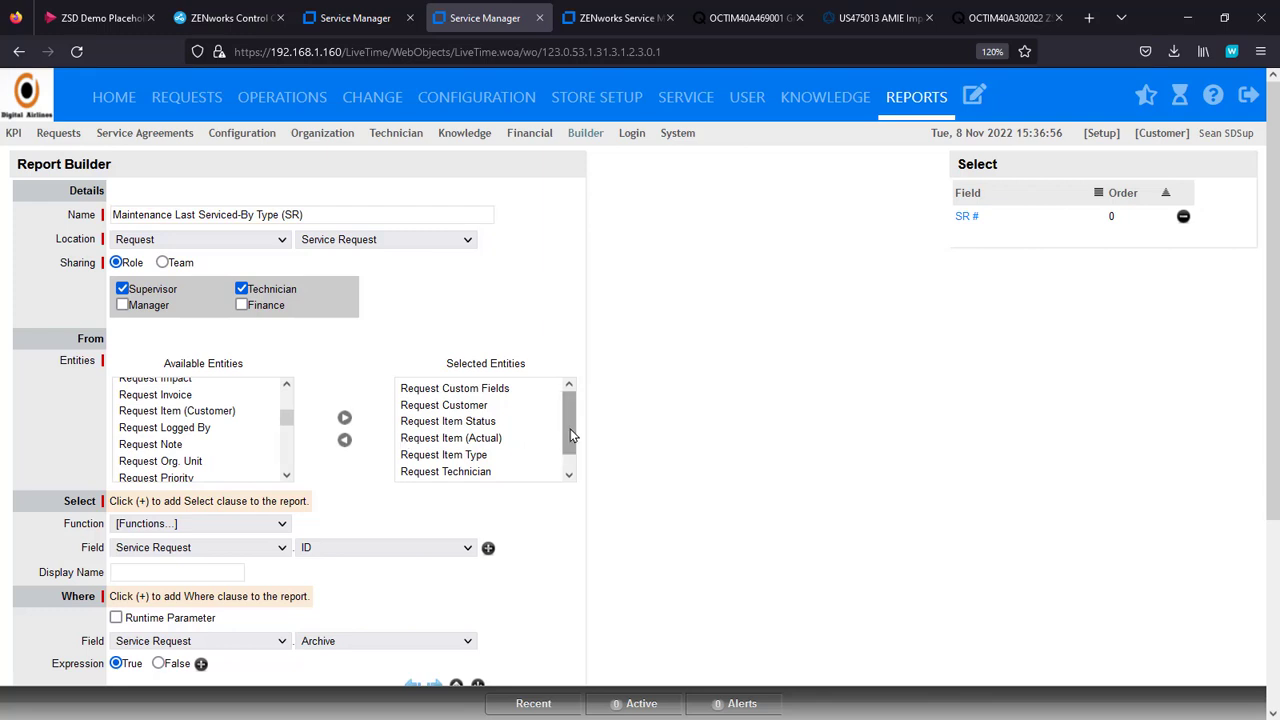
pyautogui.scroll(-1, 572, 435)
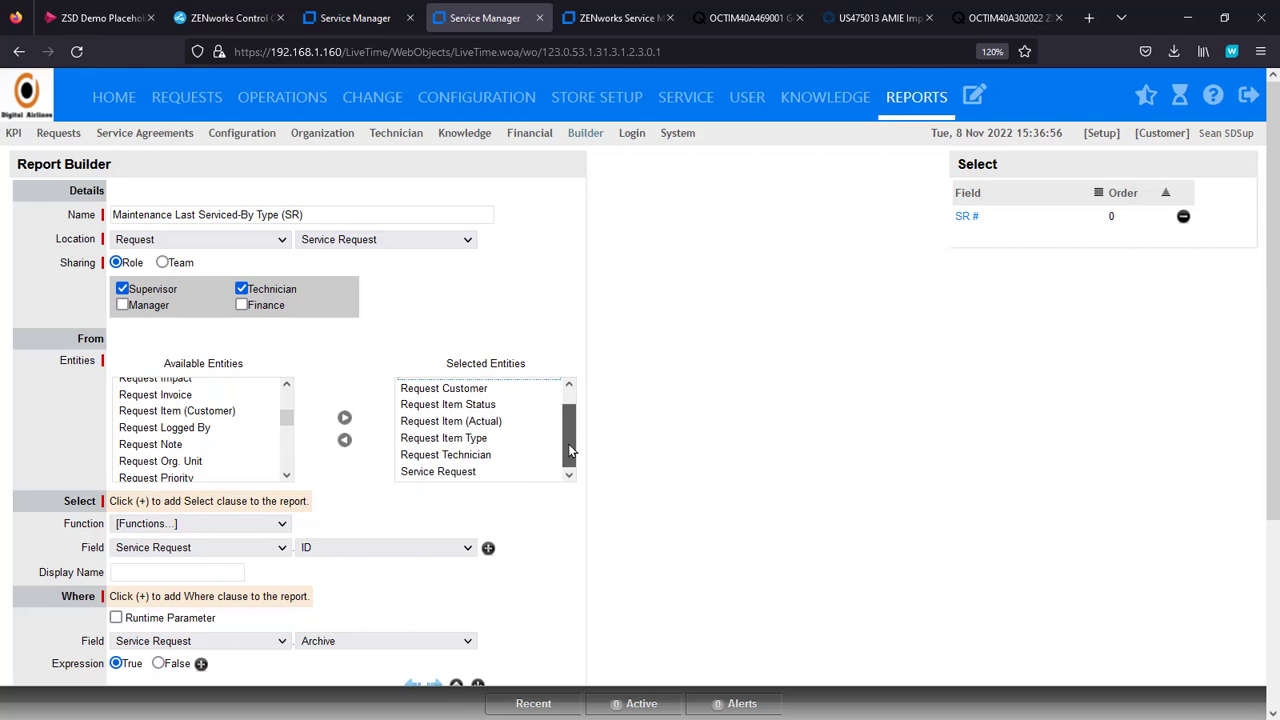
pyautogui.click(462, 424)
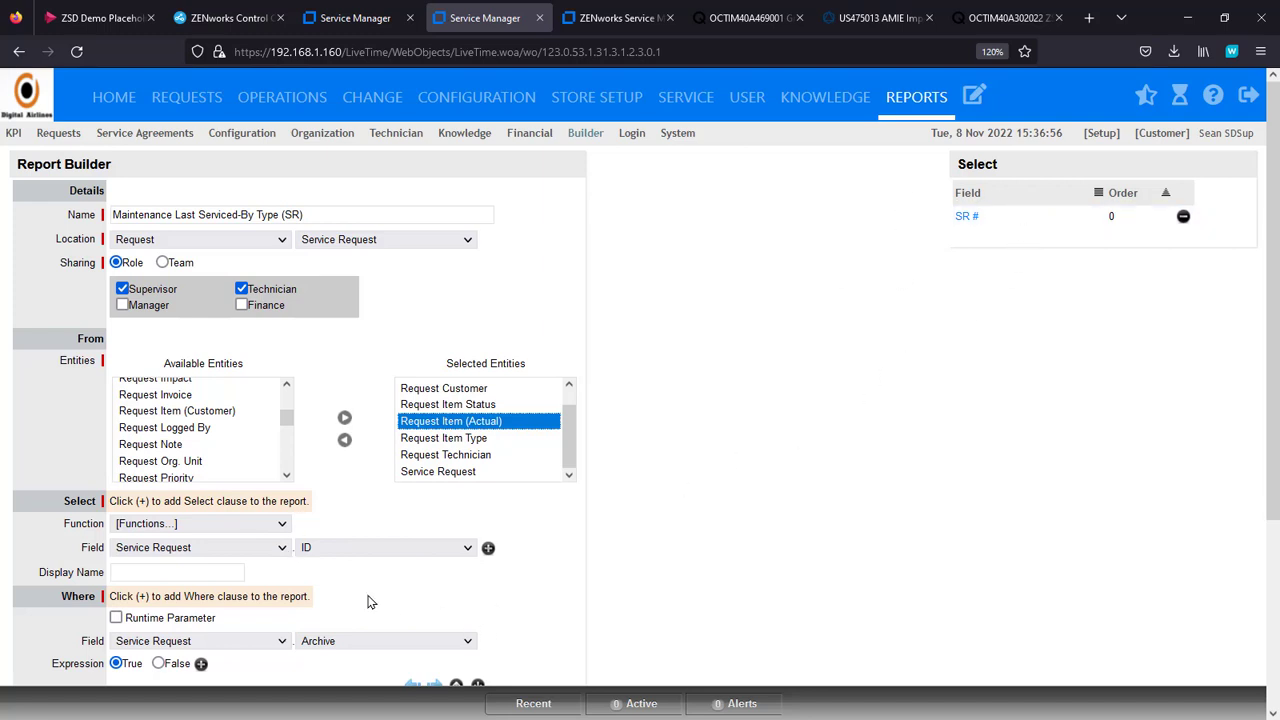
pyautogui.click(284, 553)
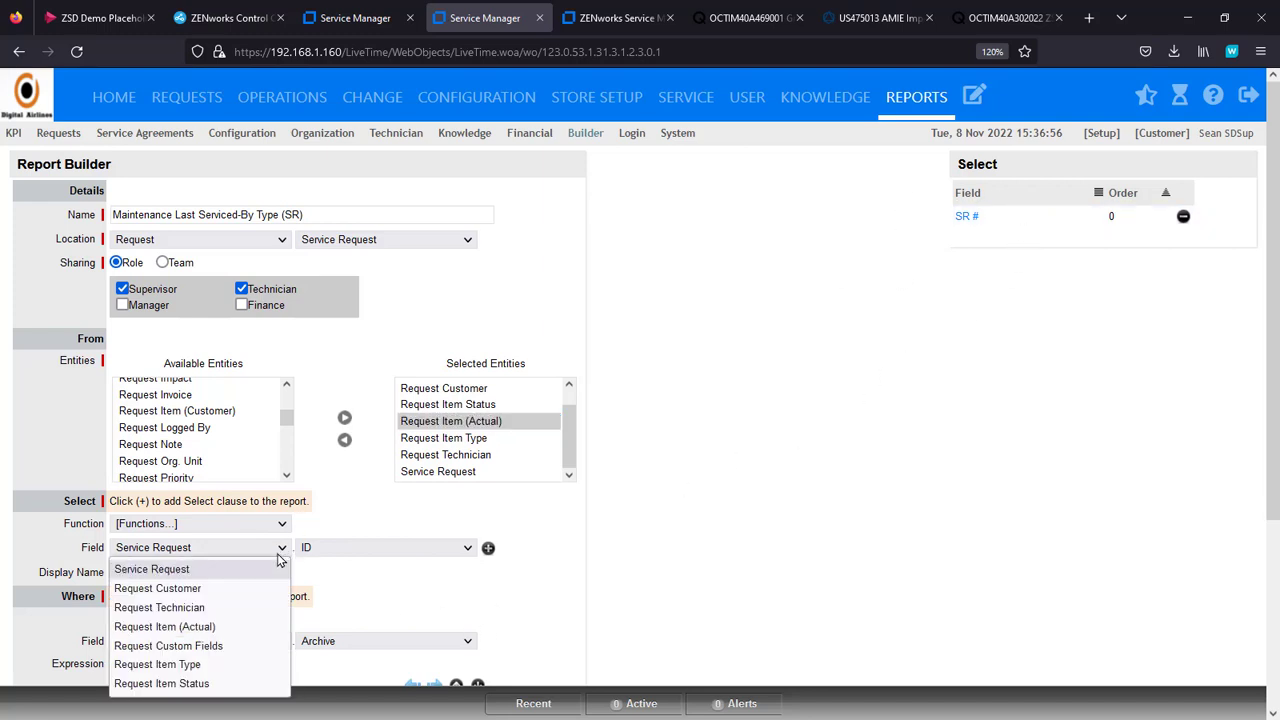
pyautogui.click(245, 630)
pyautogui.click(468, 548)
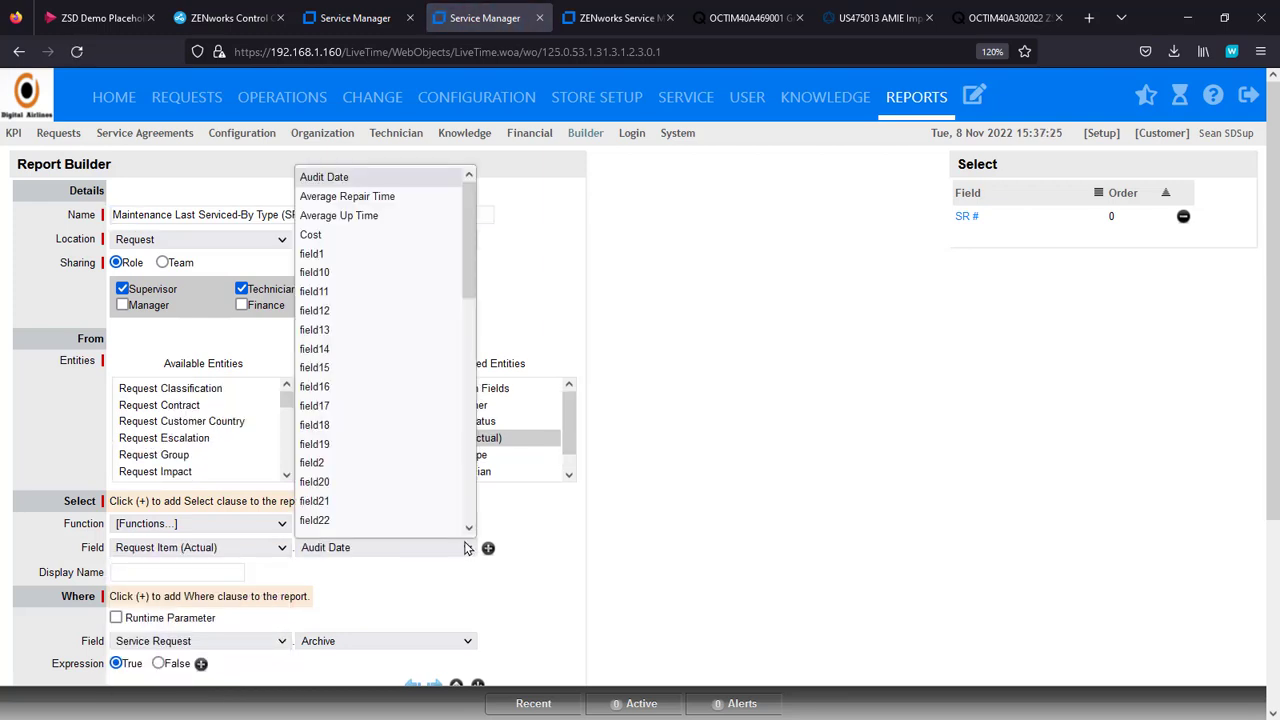
pyautogui.scroll(-6, 466, 488)
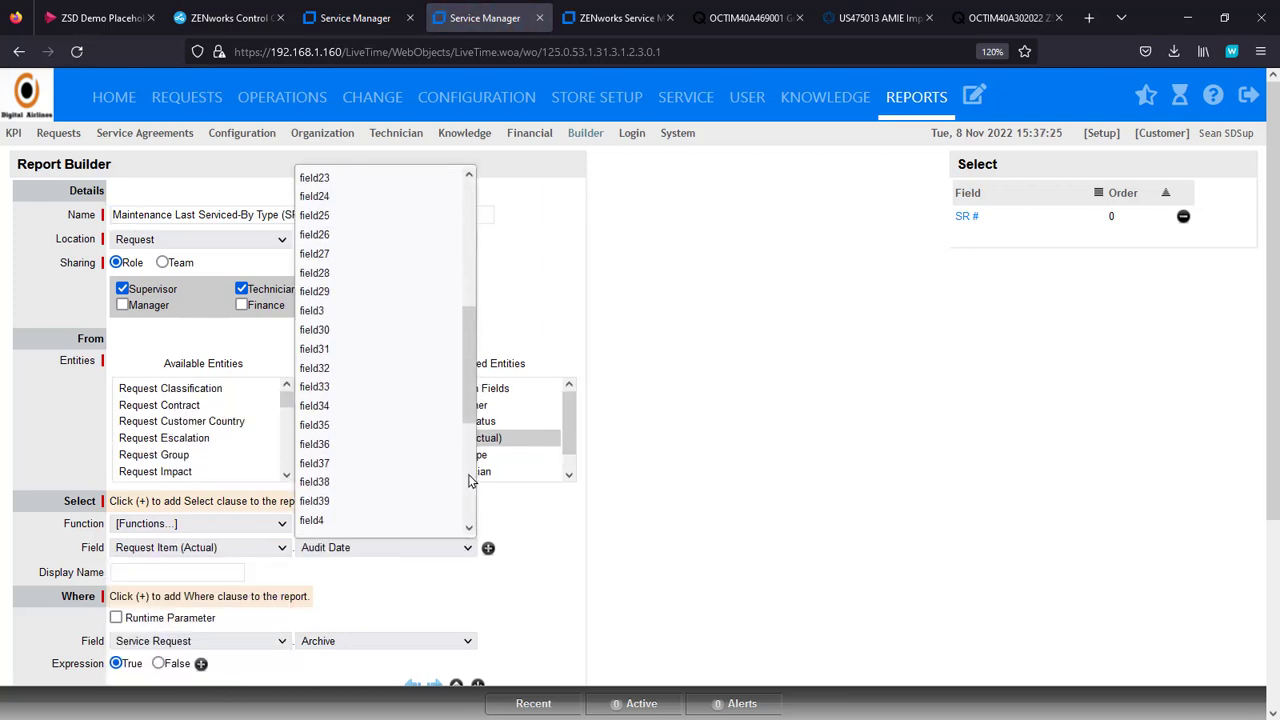
pyautogui.scroll(-5, 472, 481)
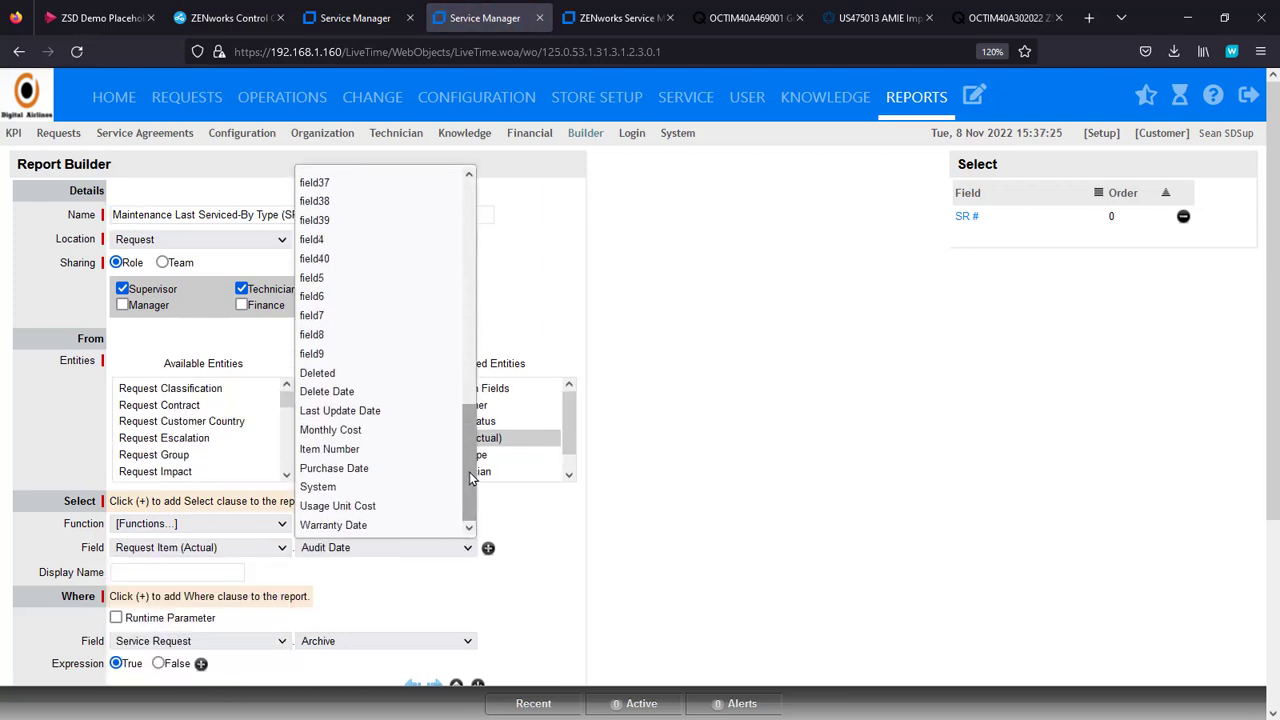
pyautogui.click(391, 451)
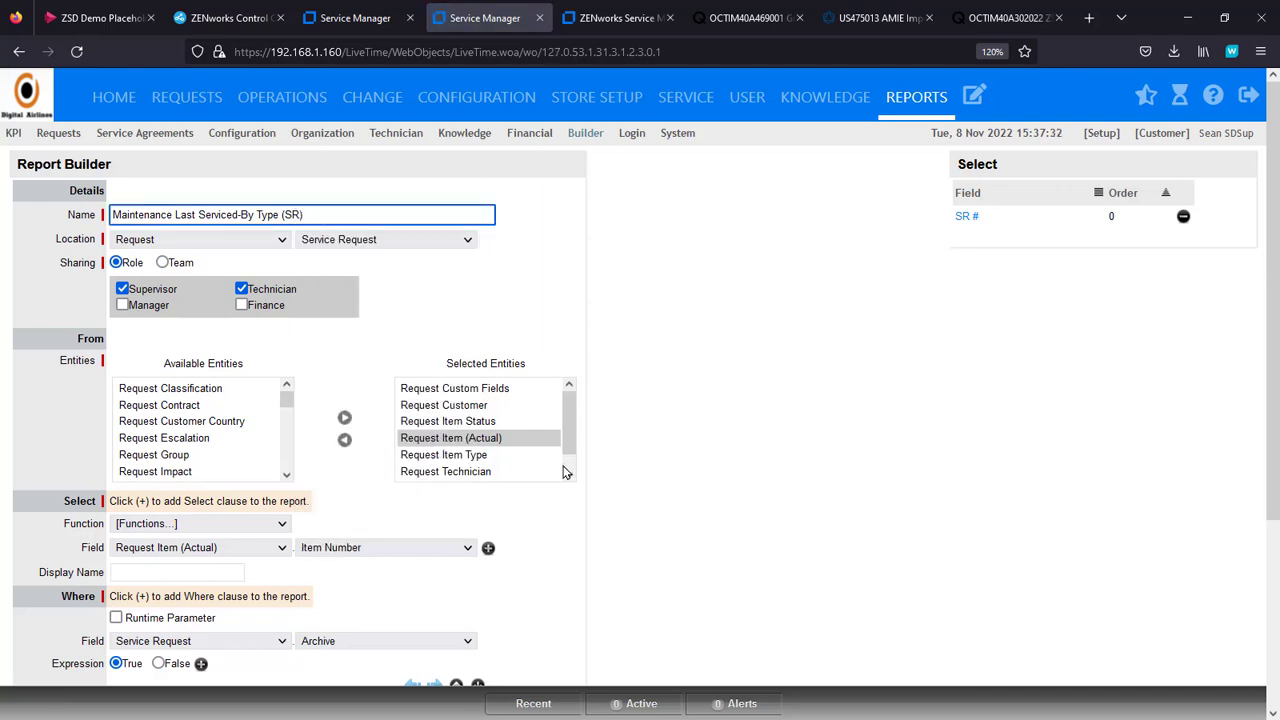
pyautogui.click(488, 547)
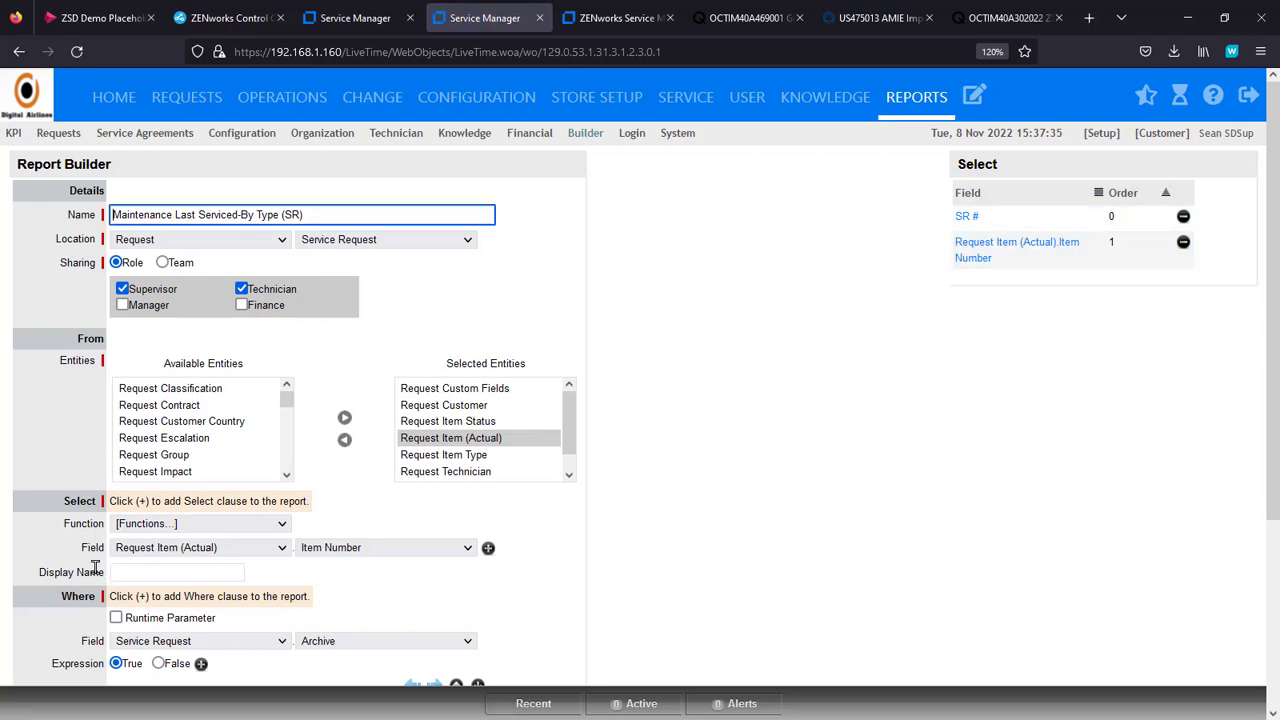
# Step: Change the display name of the selected Item Number field to "Device" and save it
pyautogui.click(988, 249)
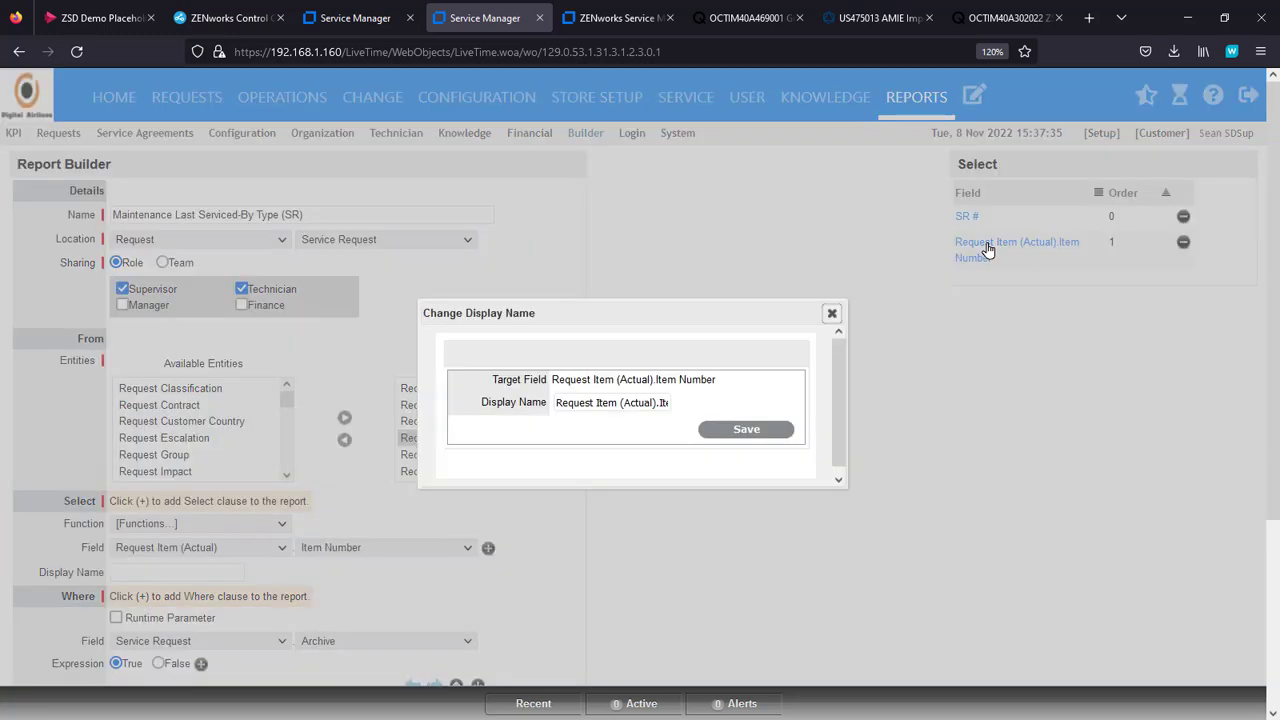
pyautogui.doubleClick(624, 402)
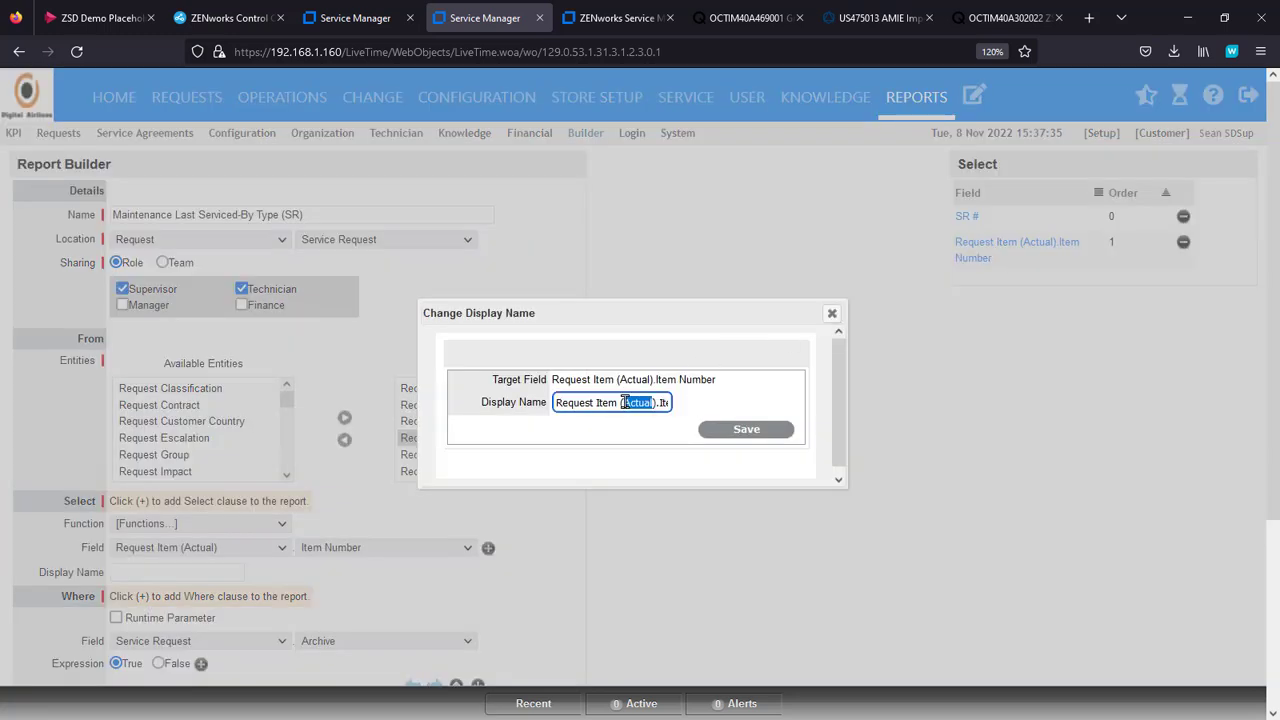
pyautogui.click(624, 402)
pyautogui.tripleClick(624, 402)
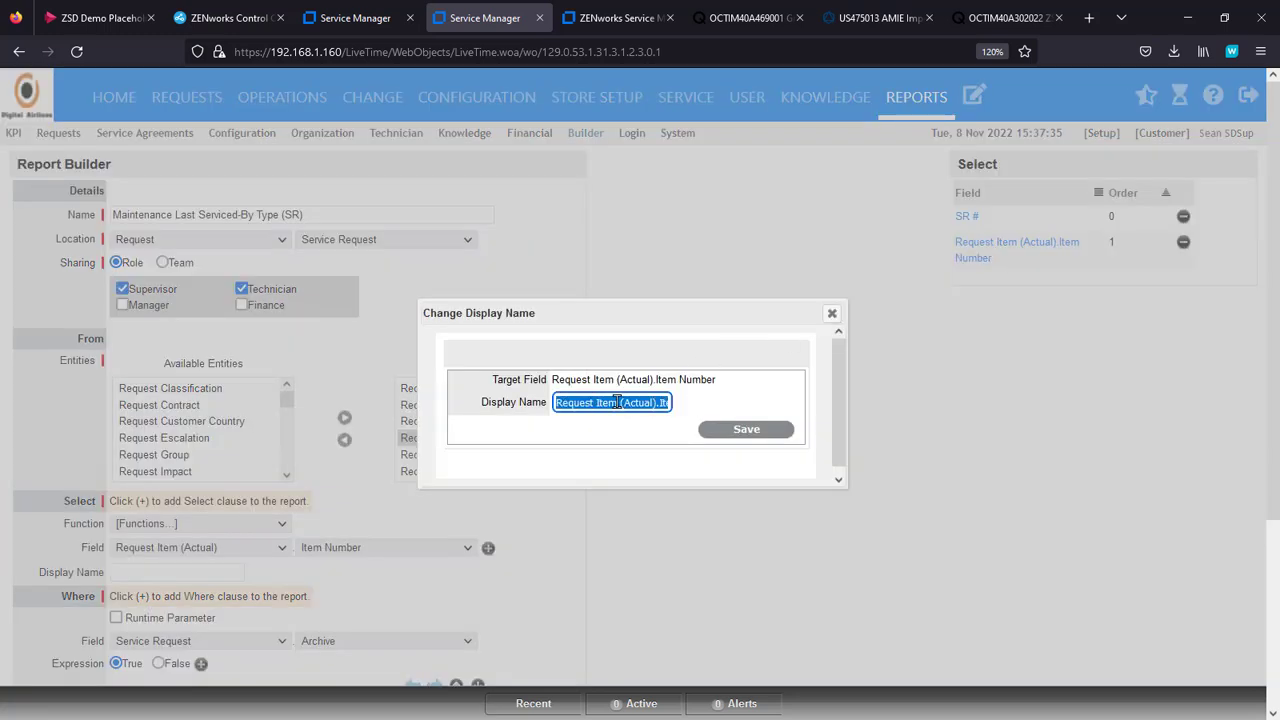
pyautogui.write('Dev')
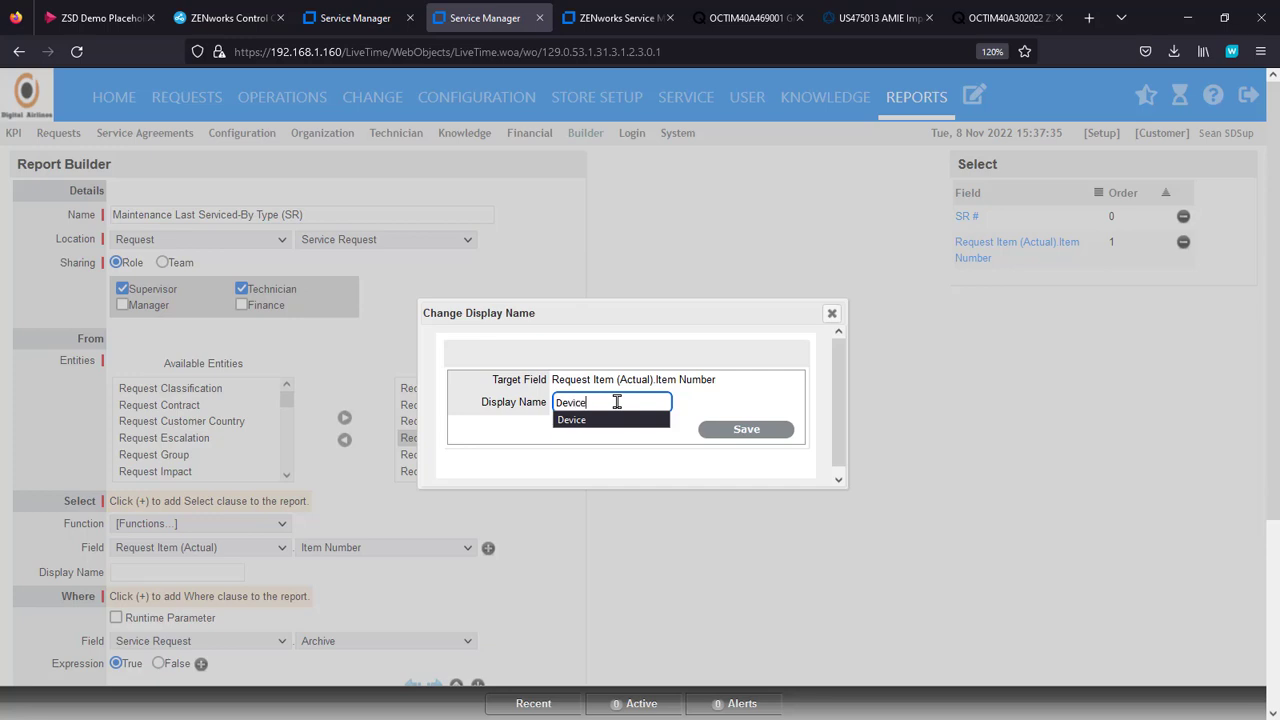
pyautogui.write('ice')
pyautogui.click(737, 428)
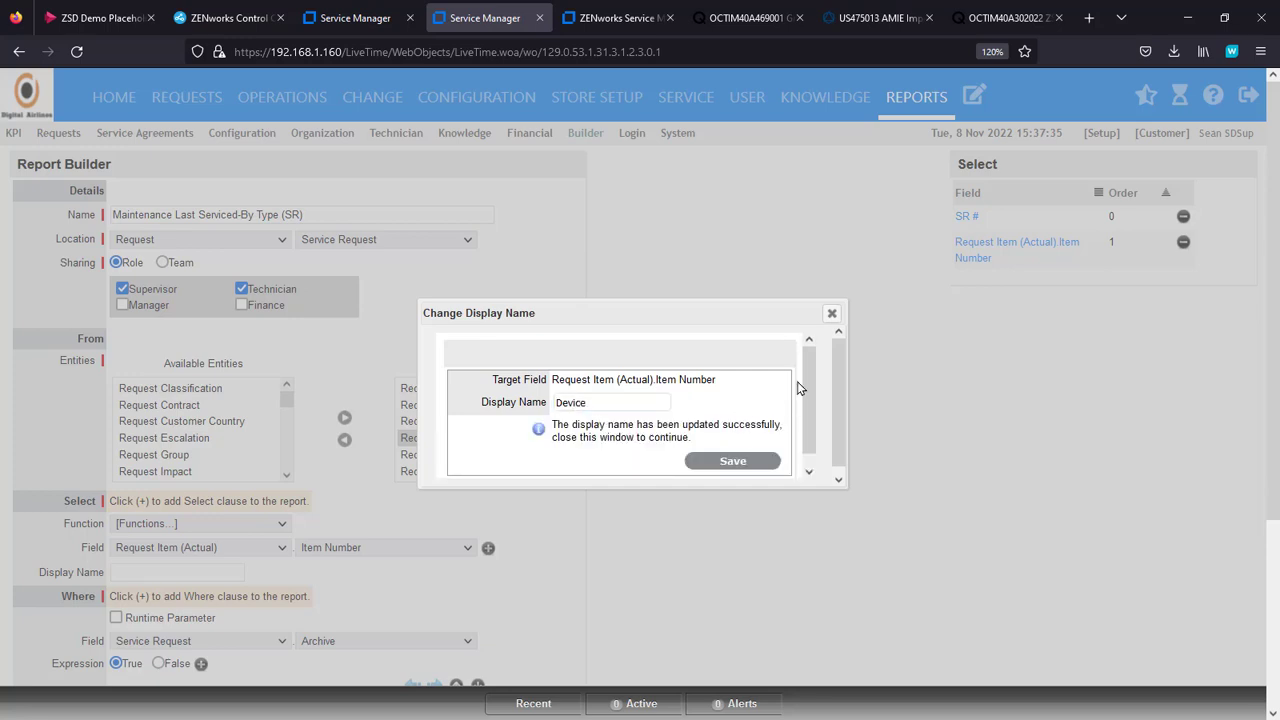
pyautogui.click(830, 315)
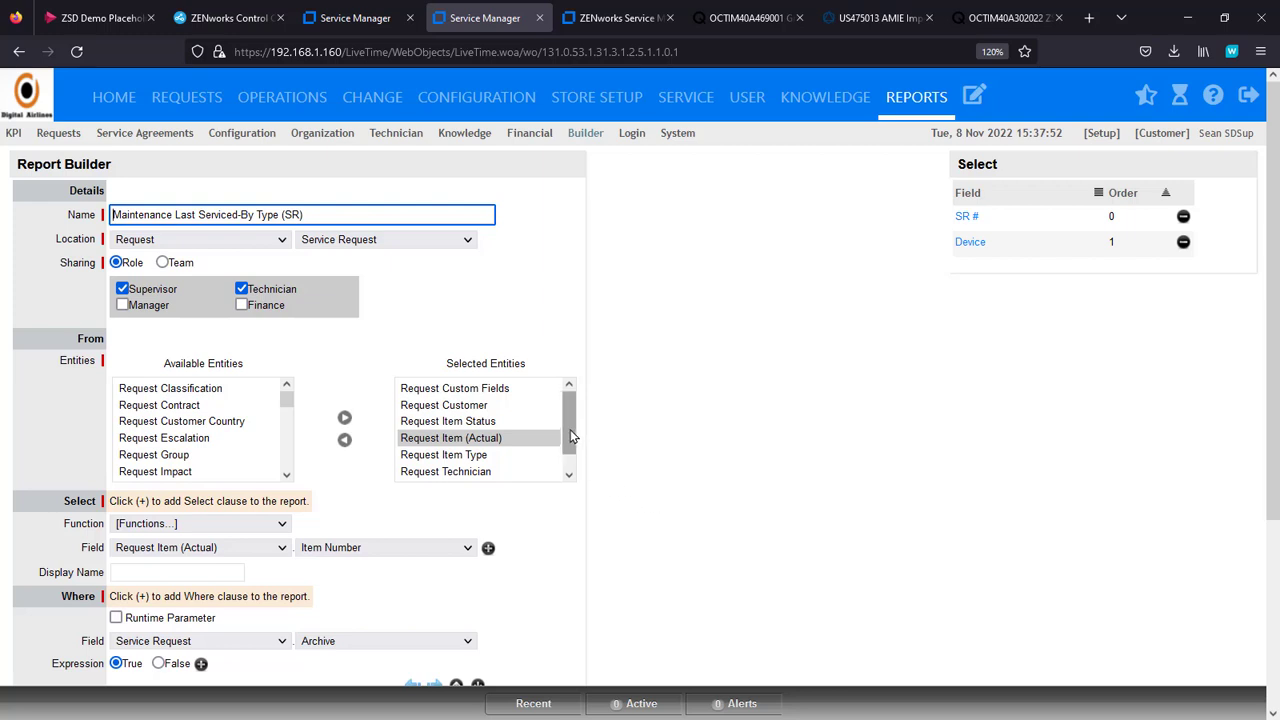
# Step: Add the Service Request Open Date field to the Select clause with the display name "Open"
pyautogui.moveTo(571, 437); pyautogui.dragTo(568, 462)
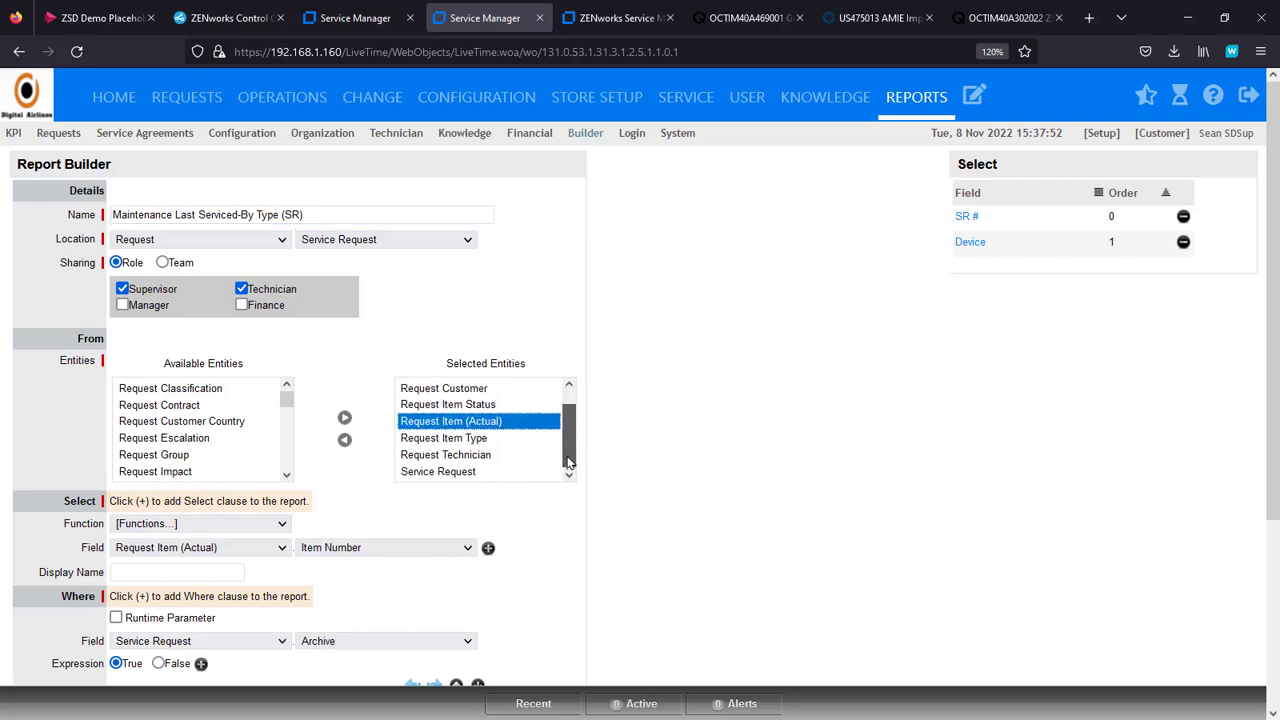
pyautogui.click(470, 471)
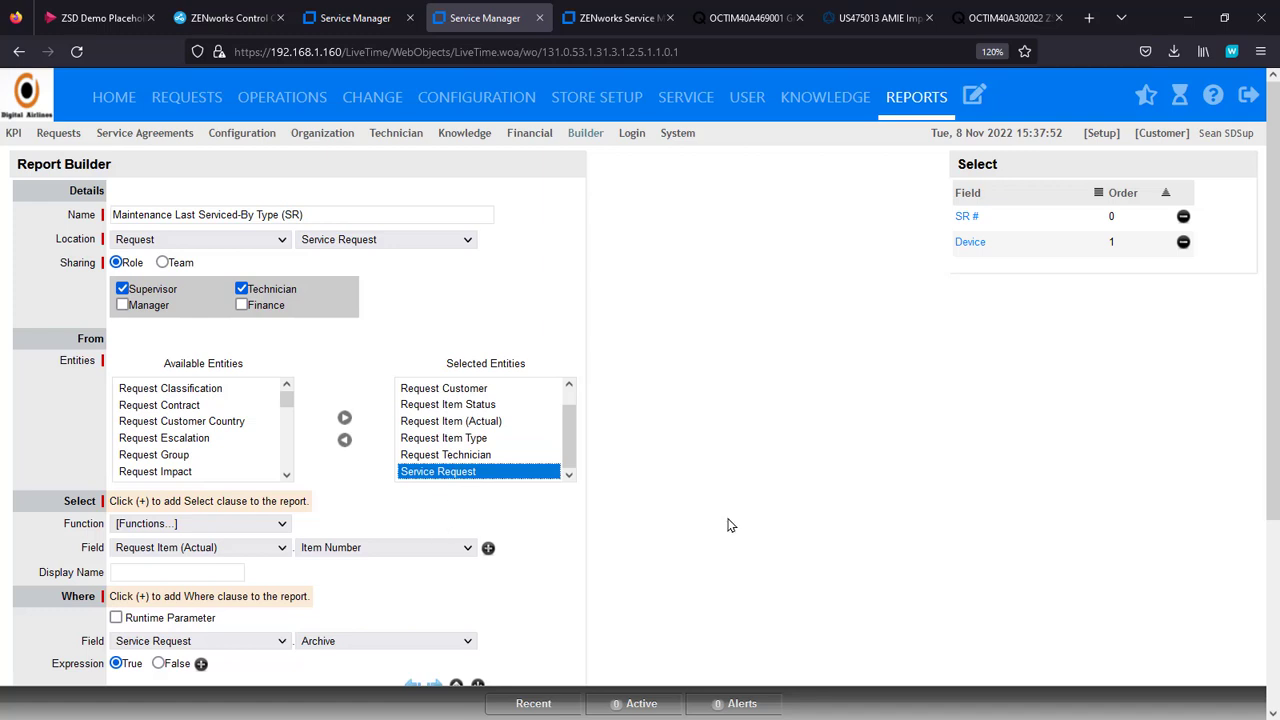
pyautogui.click(284, 547)
pyautogui.click(243, 570)
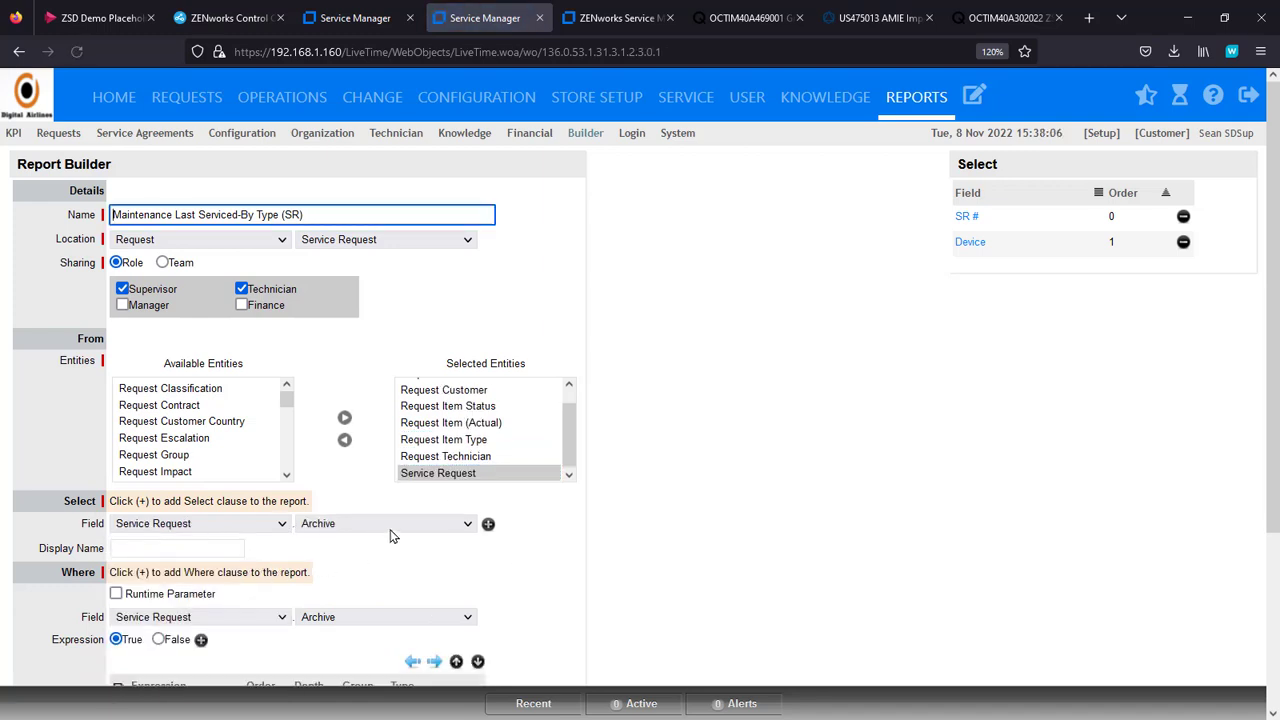
pyautogui.click(400, 523)
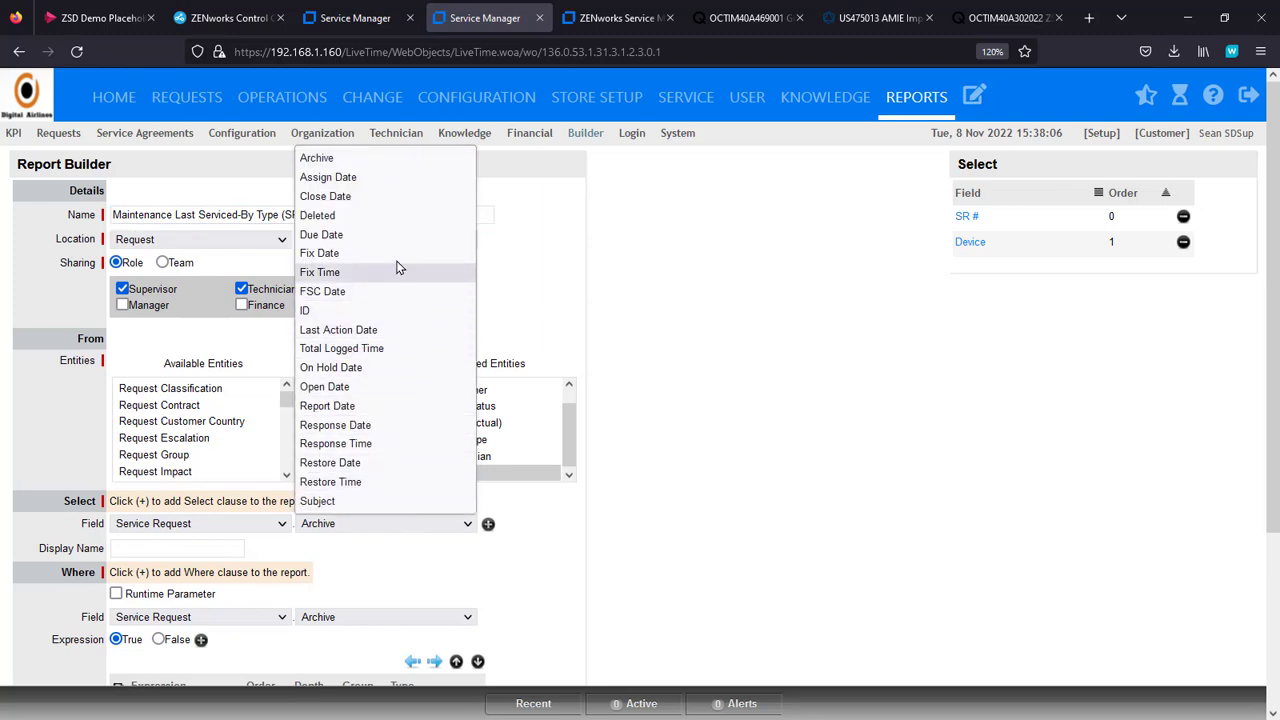
pyautogui.click(391, 388)
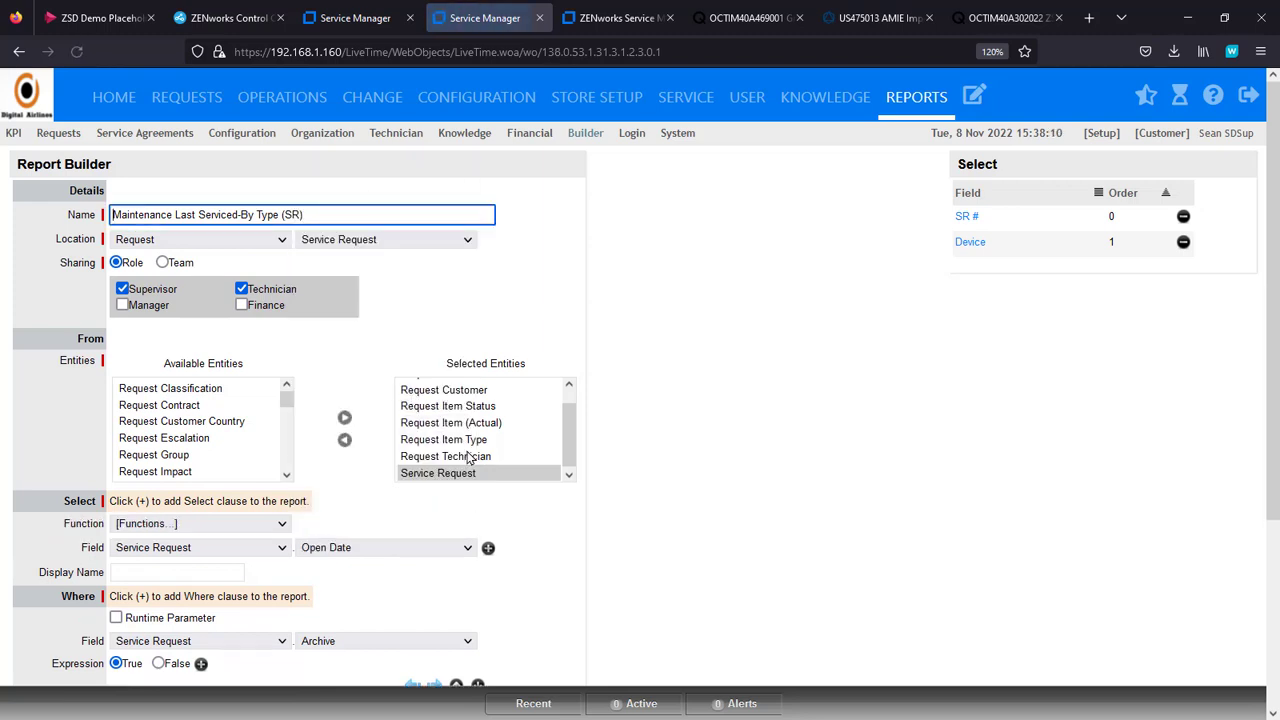
pyautogui.click(213, 571)
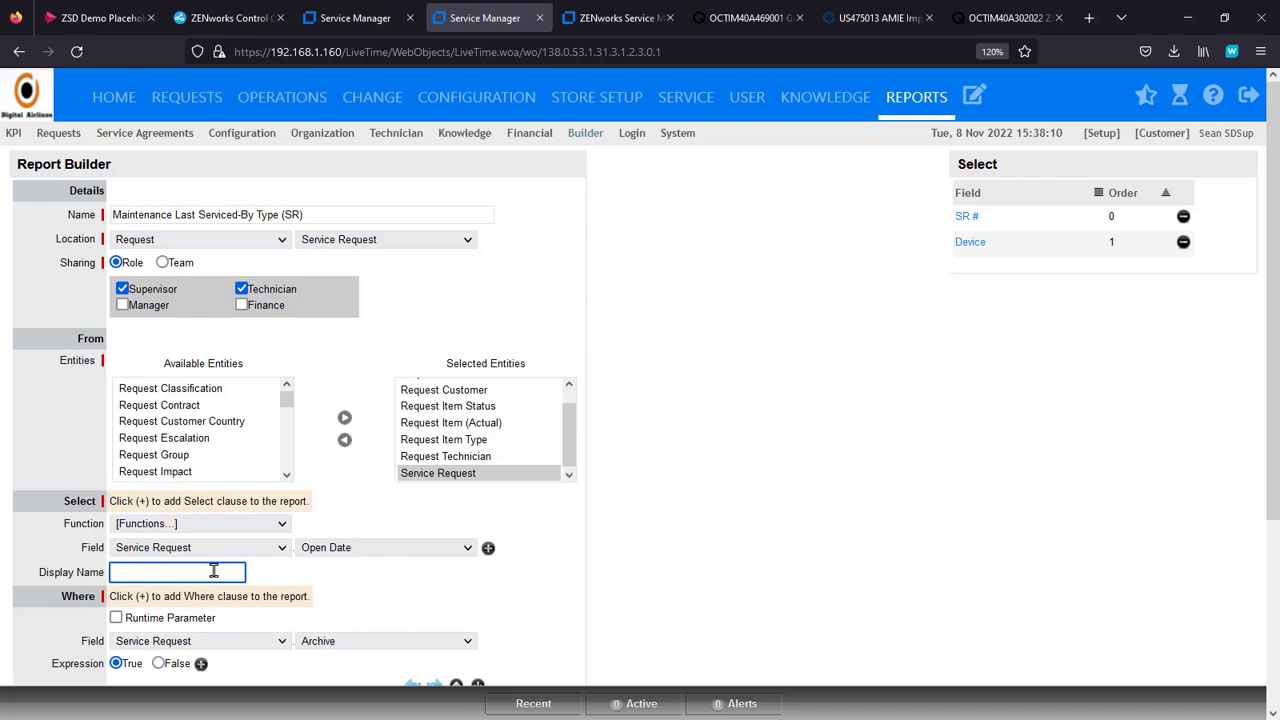
pyautogui.write('Open')
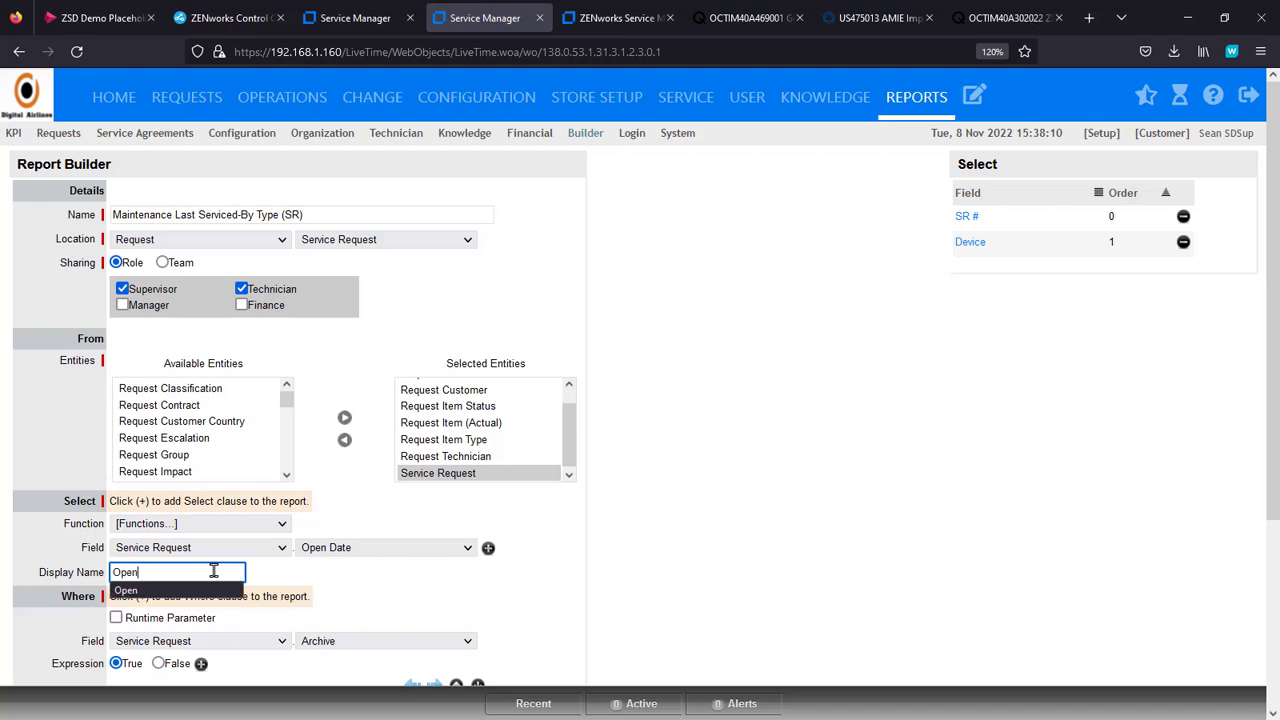
pyautogui.click(172, 590)
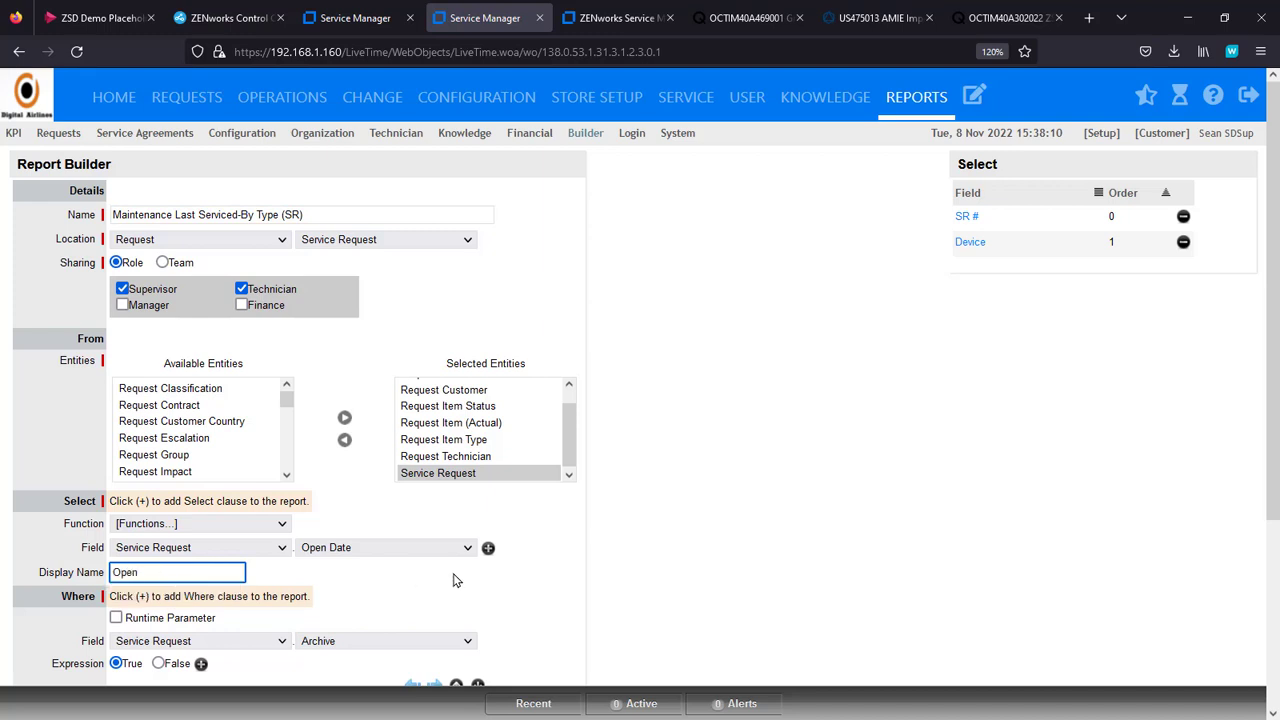
pyautogui.click(488, 549)
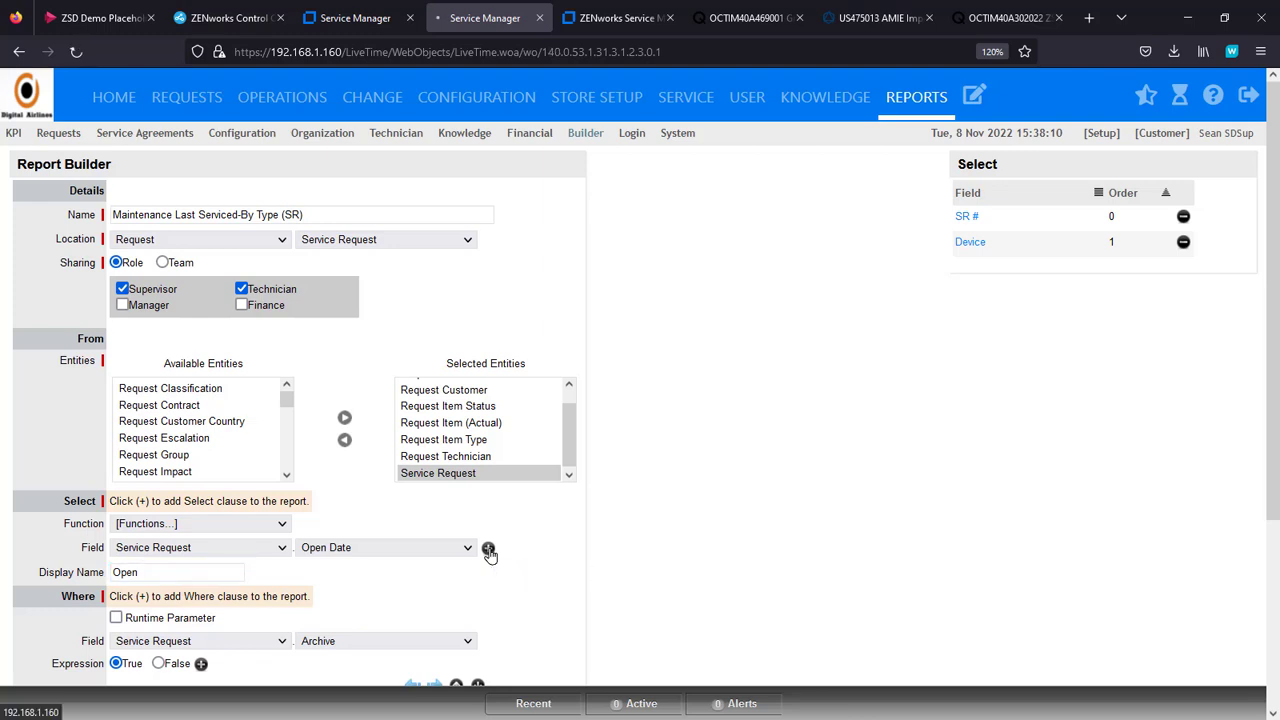
# Step: Add the Service Request Close Date field to the report's Select clause with the display name "Closed"
pyautogui.click(388, 549)
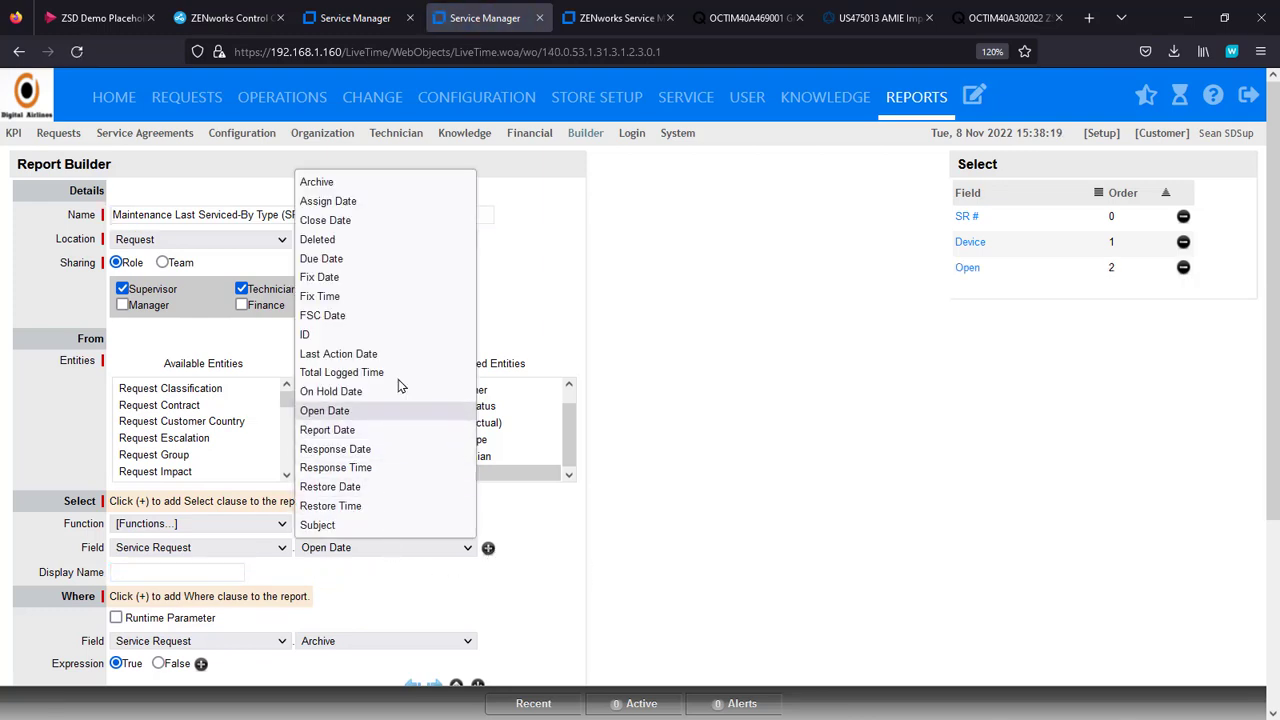
pyautogui.click(386, 220)
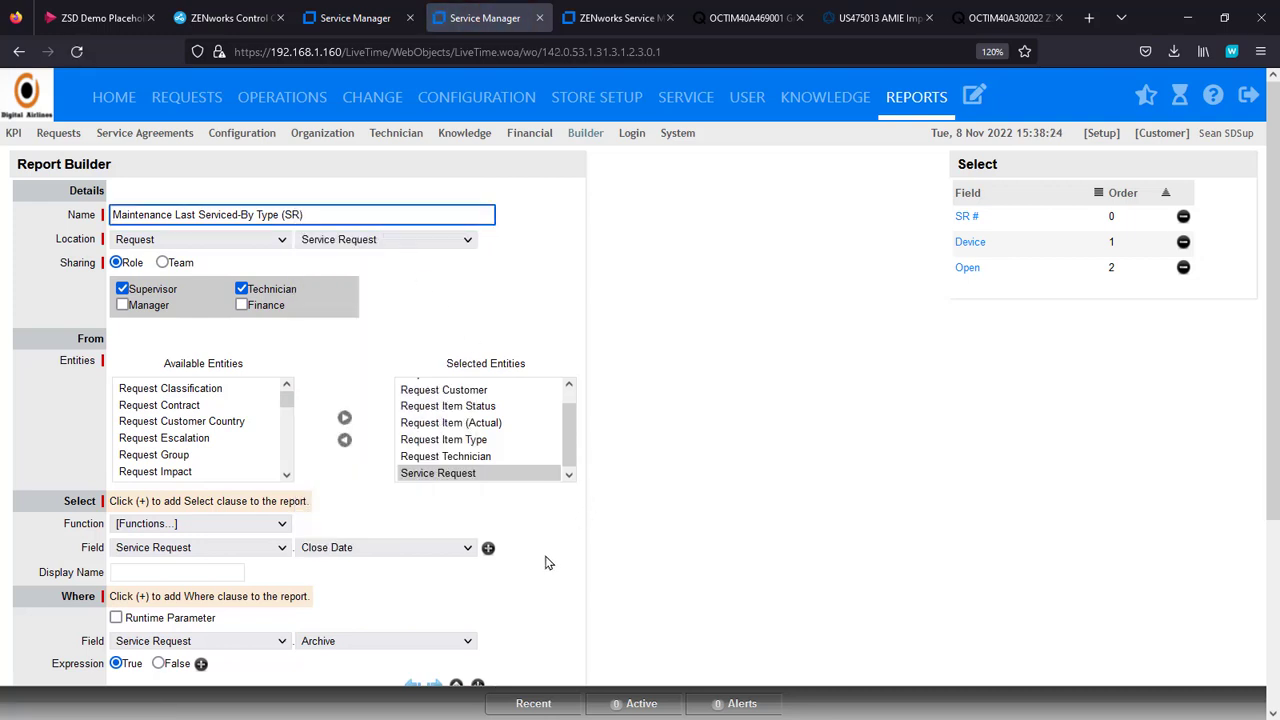
pyautogui.click(155, 572)
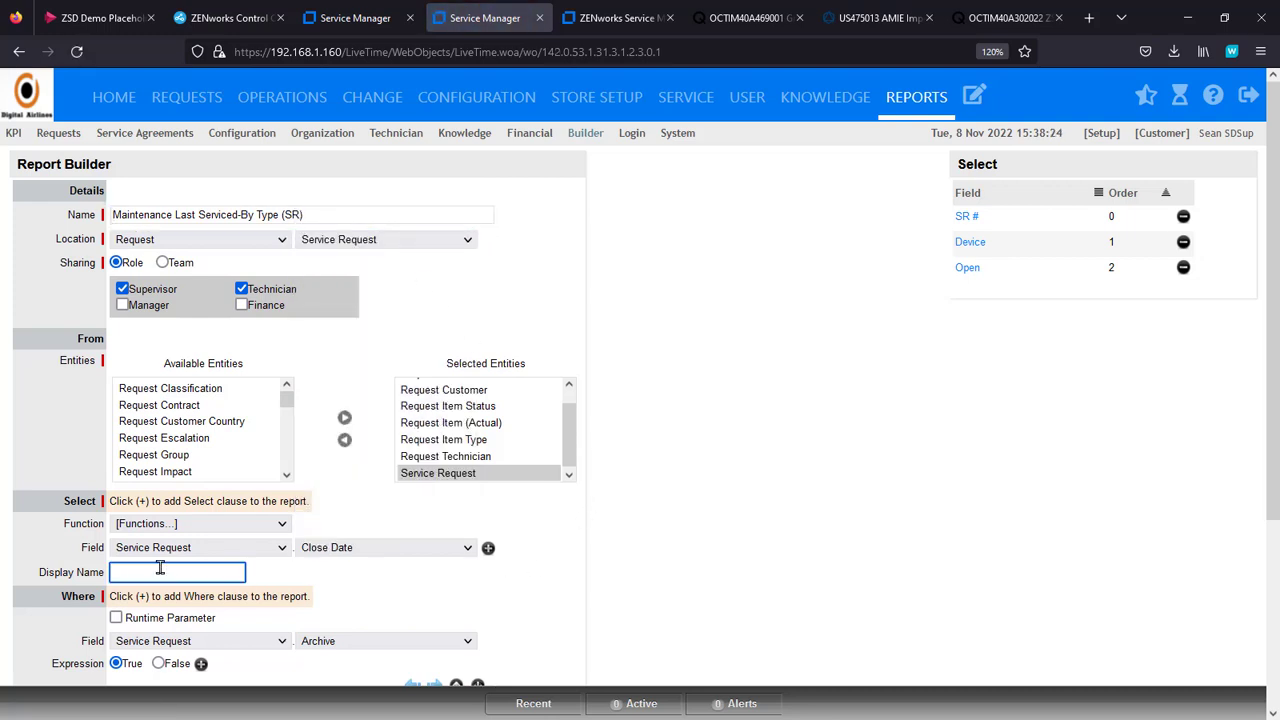
pyautogui.write('Closed')
pyautogui.click(487, 550)
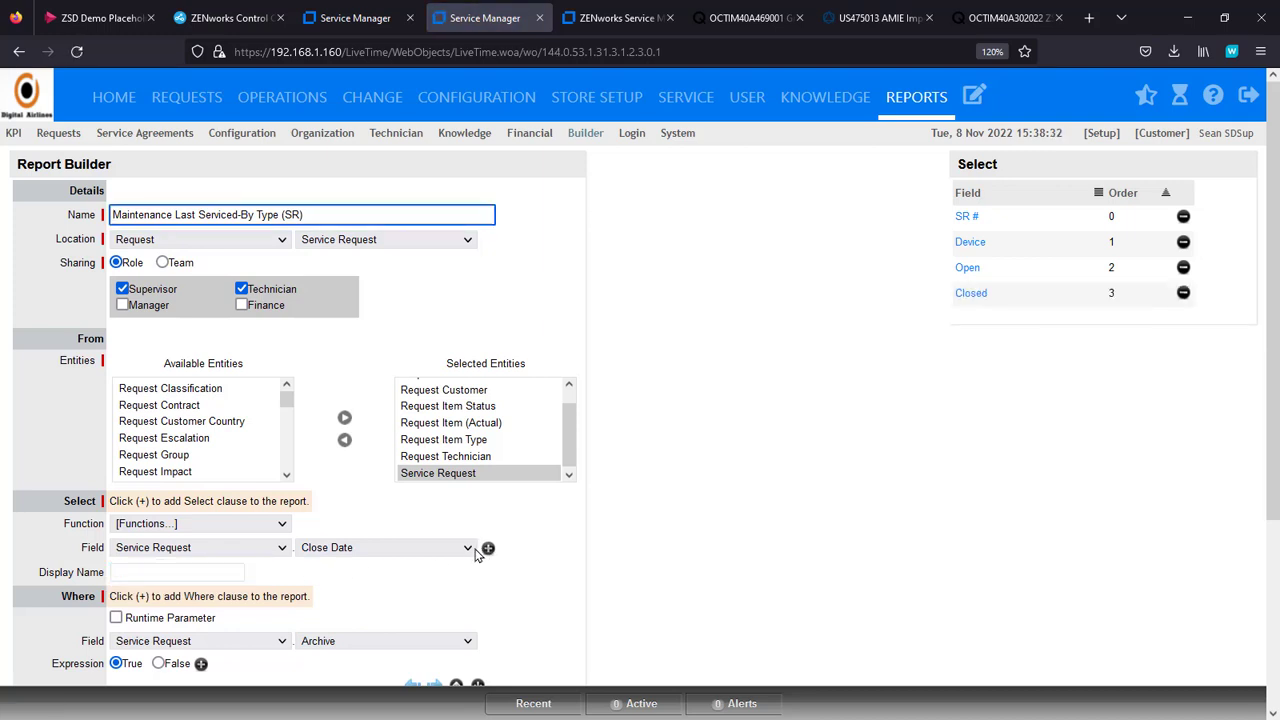
# Step: Add Type Custom 2 from Request Custom Fields to the Select clause with the display name "Last Maint Date"
pyautogui.click(283, 550)
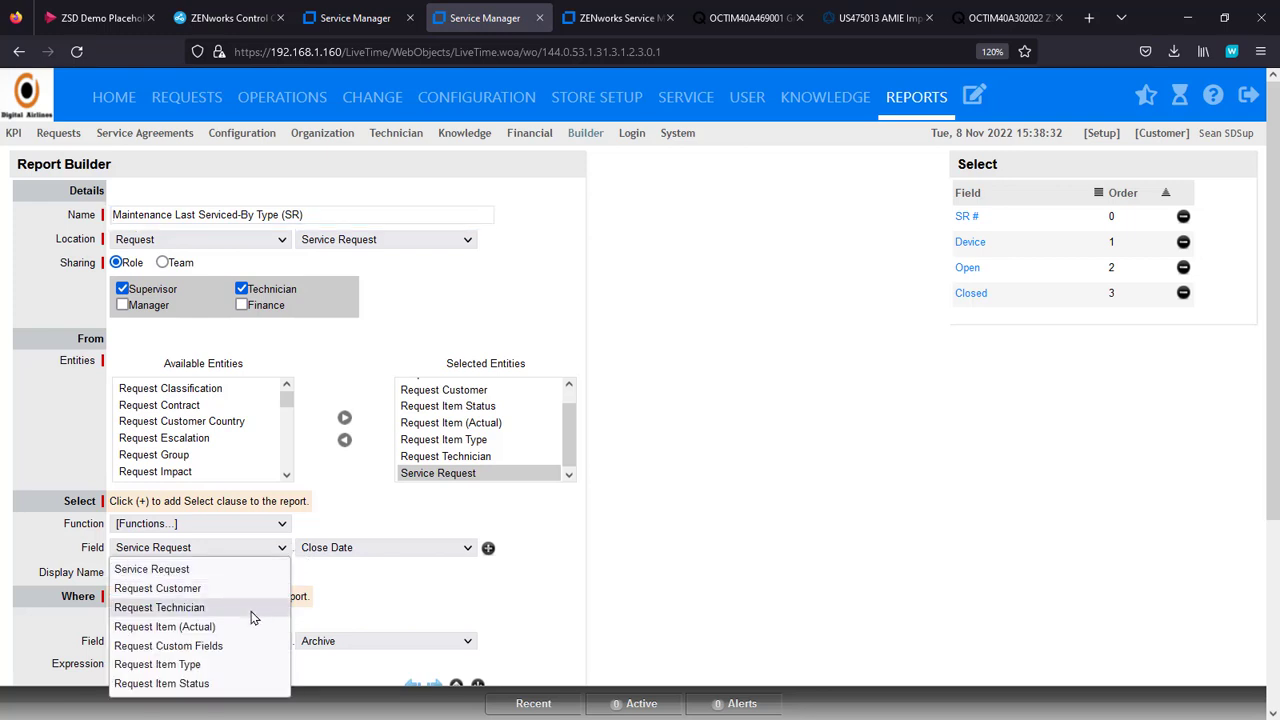
pyautogui.click(245, 646)
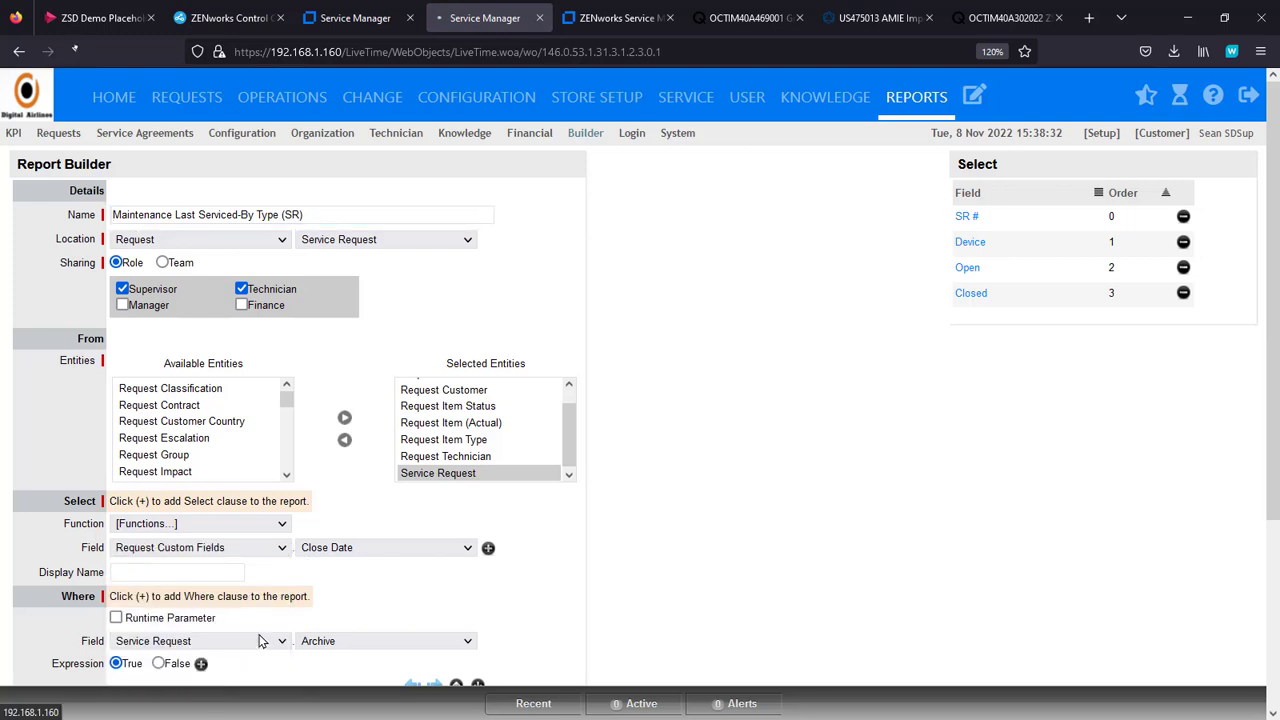
pyautogui.click(468, 526)
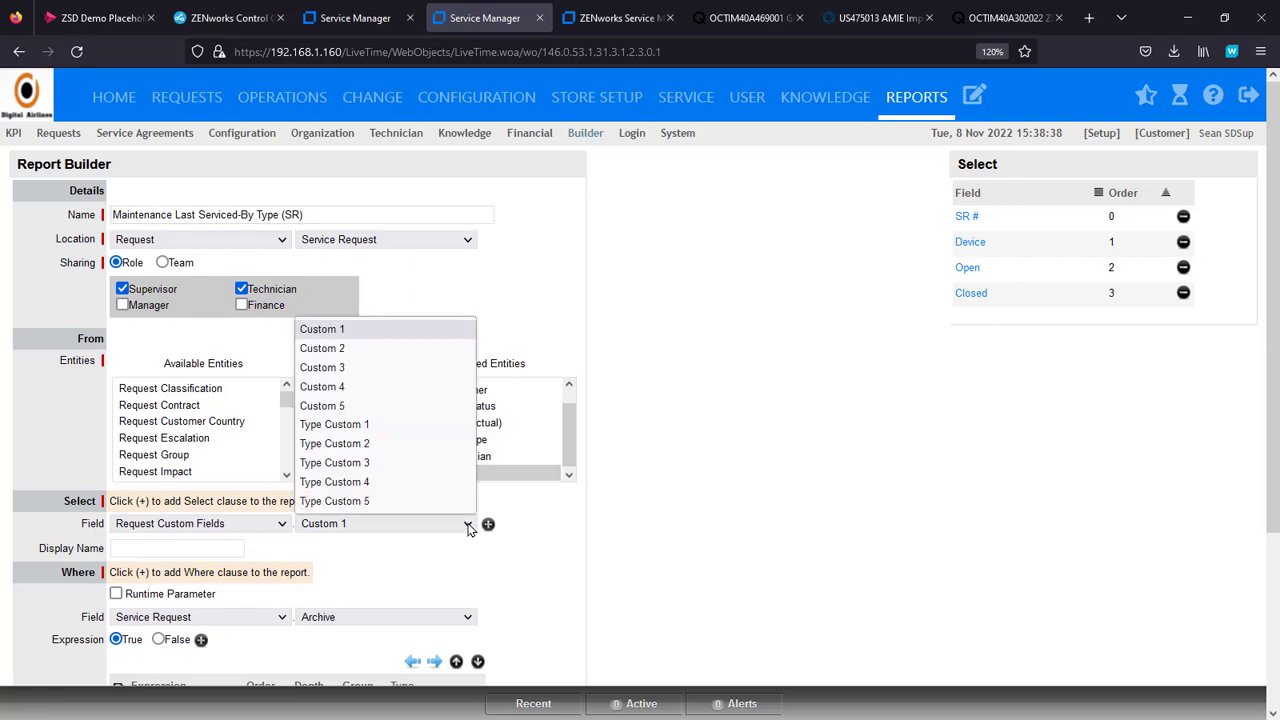
pyautogui.click(397, 452)
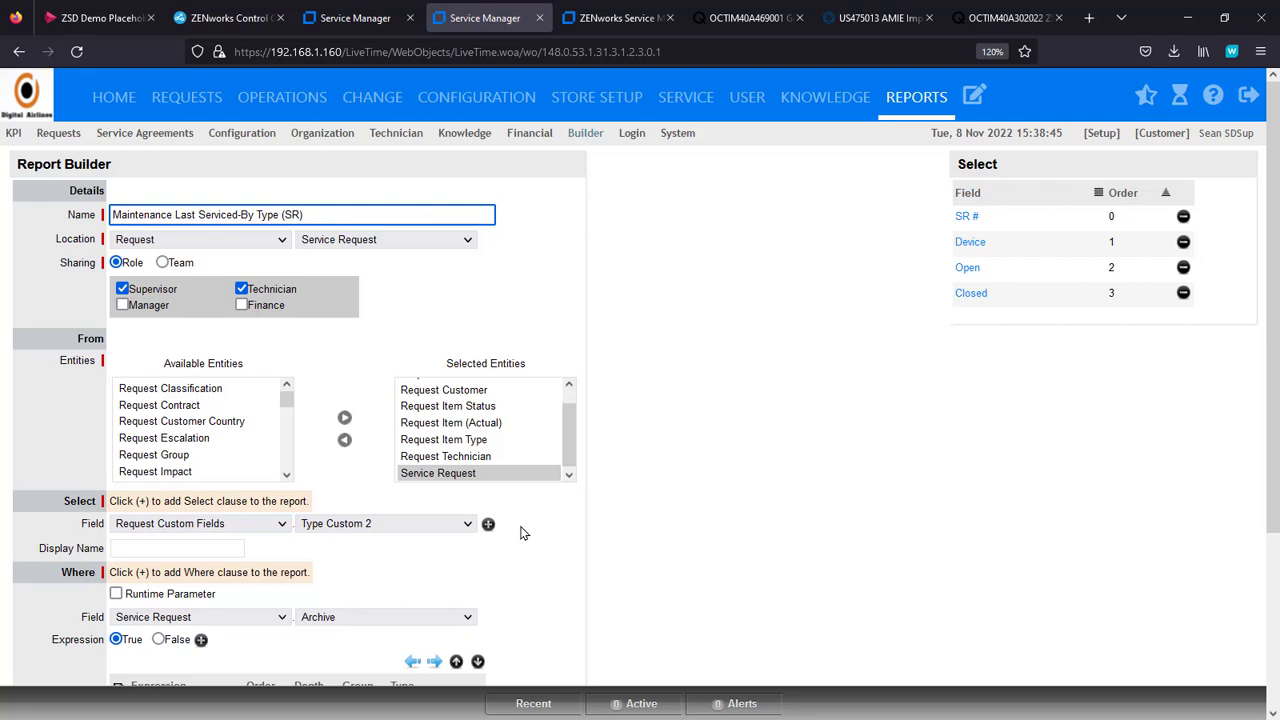
pyautogui.click(229, 546)
pyautogui.write('Las')
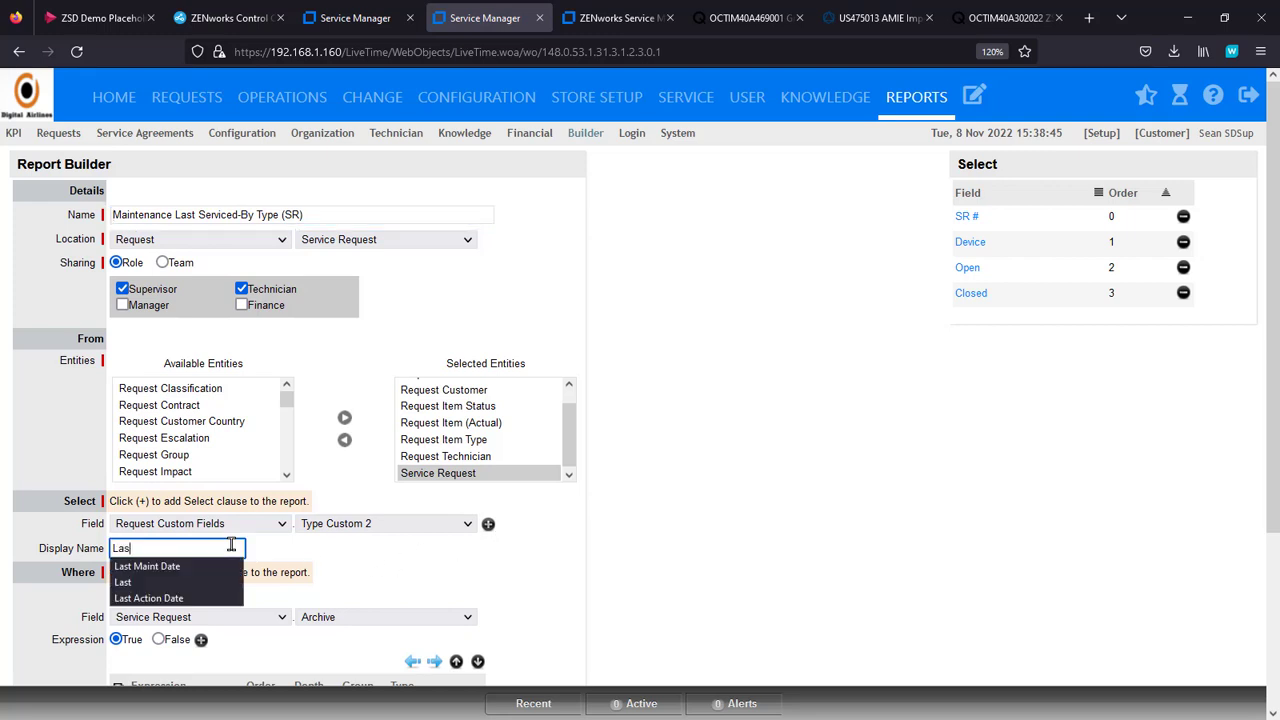
pyautogui.write('t M')
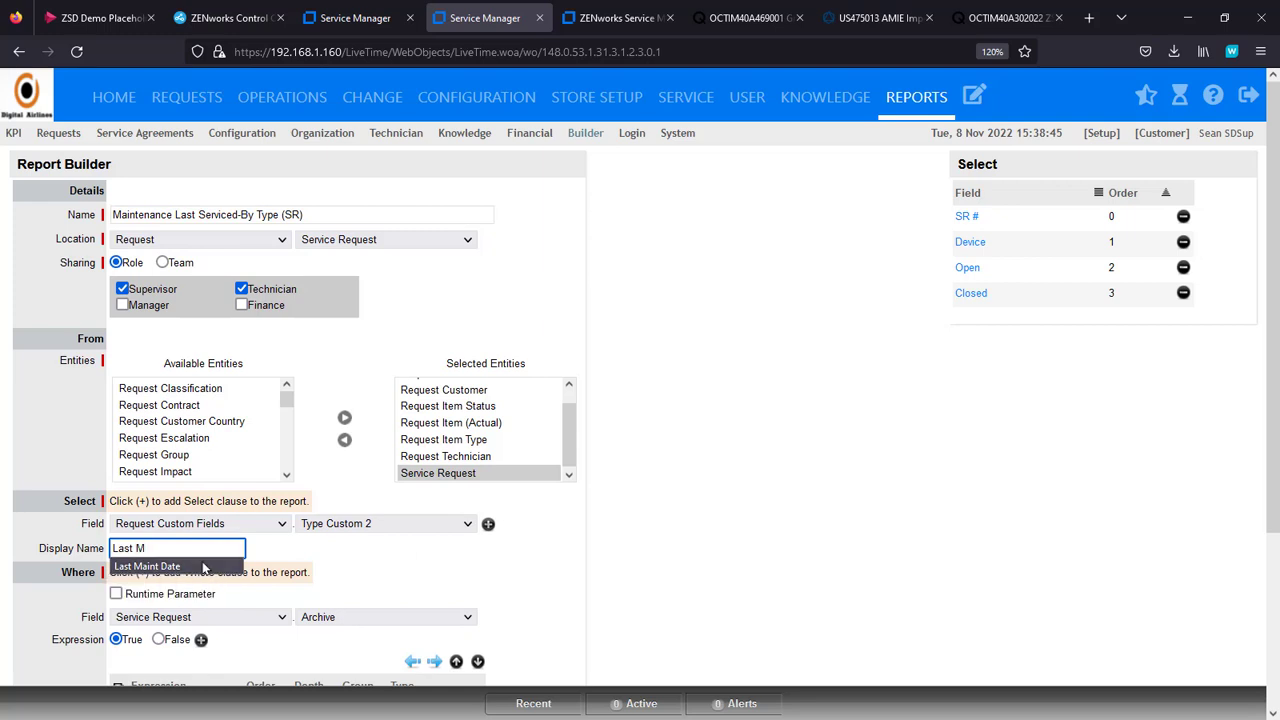
pyautogui.click(205, 566)
pyautogui.click(404, 557)
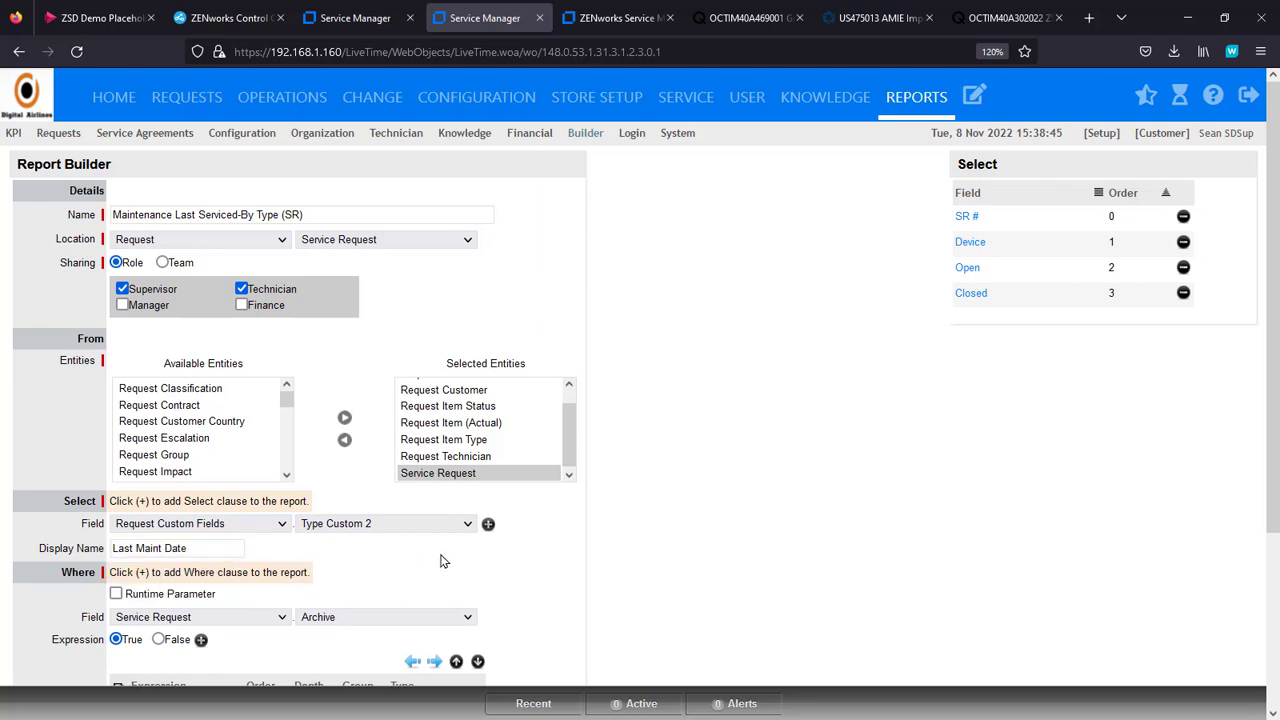
pyautogui.click(488, 525)
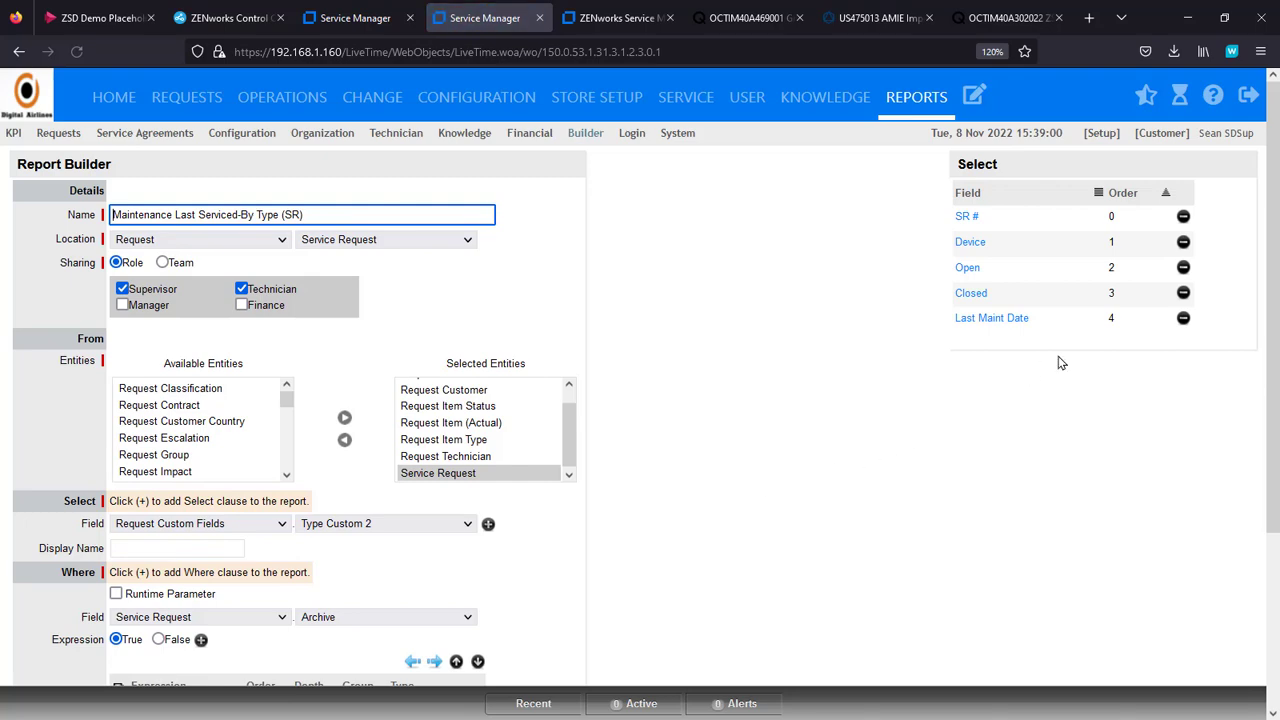
# Step: Test the report without filters, look through the sample rows and close the sample
pyautogui.scroll(-3, 690, 478)
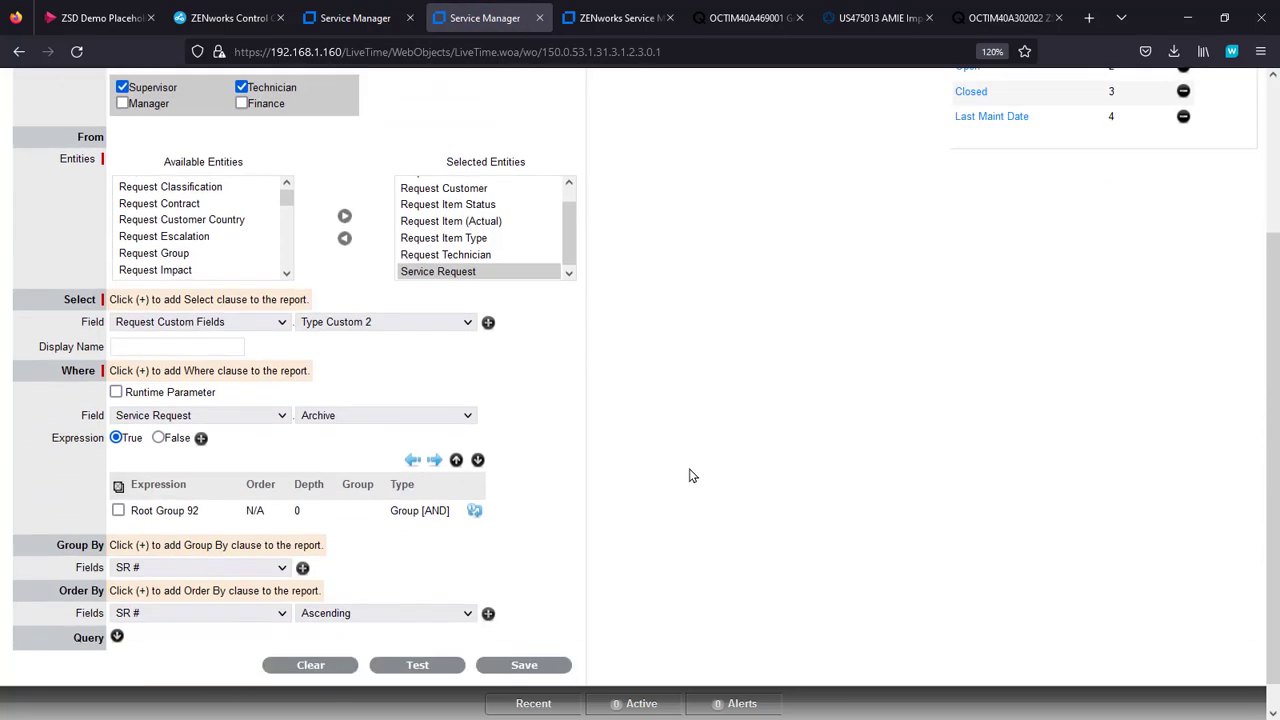
pyautogui.click(416, 632)
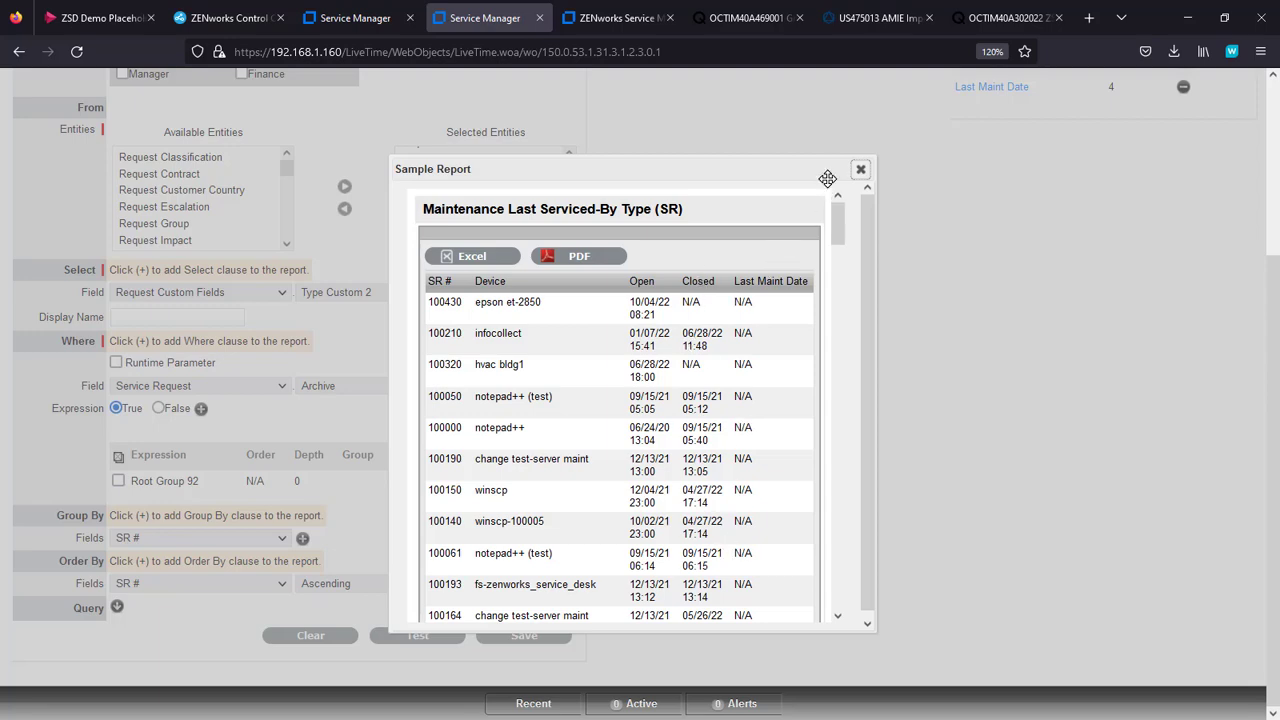
pyautogui.moveTo(837, 224); pyautogui.dragTo(845, 361)
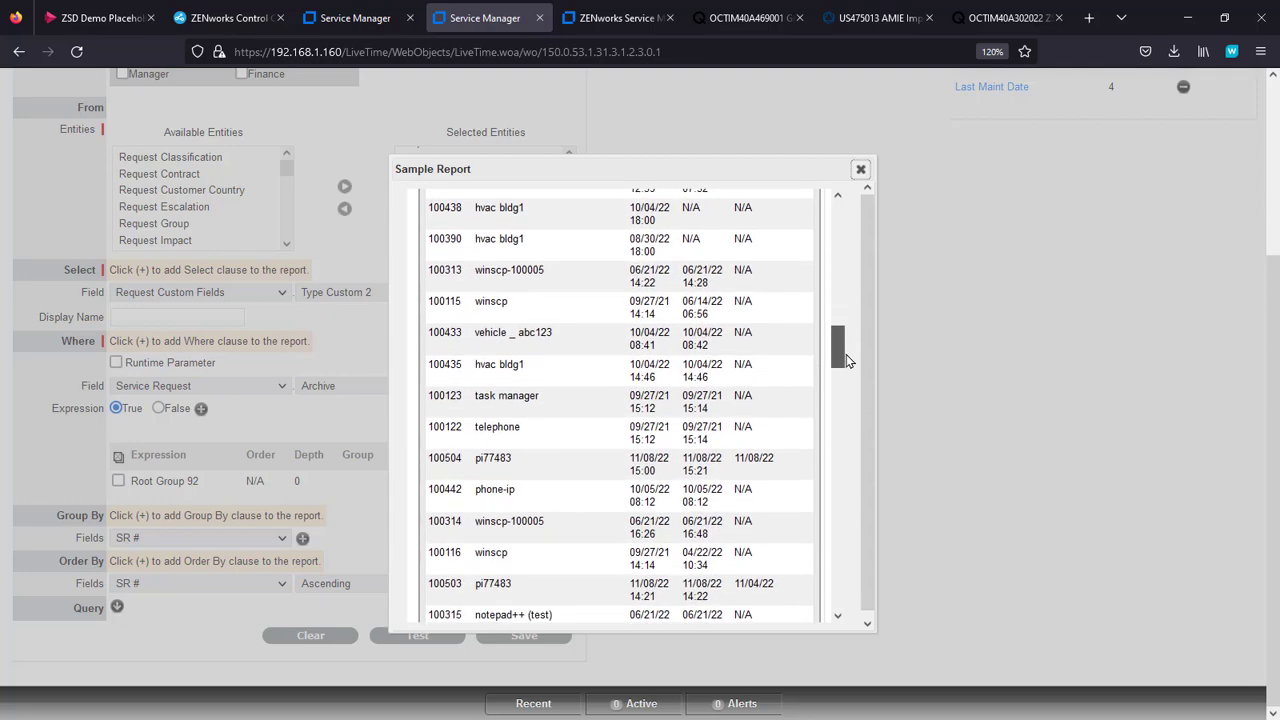
pyautogui.click(860, 170)
# Step: Enable Runtime Parameter for the report's Where clause
pyautogui.scroll(-3, 698, 443)
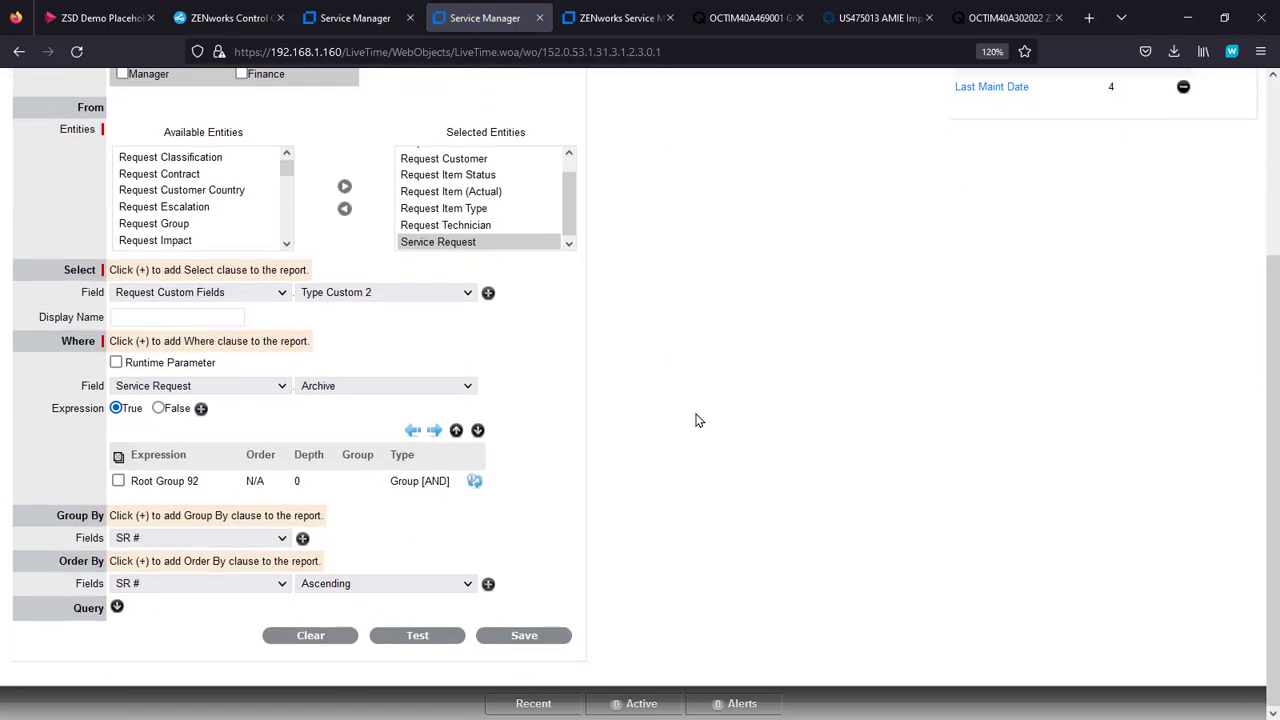
pyautogui.click(116, 364)
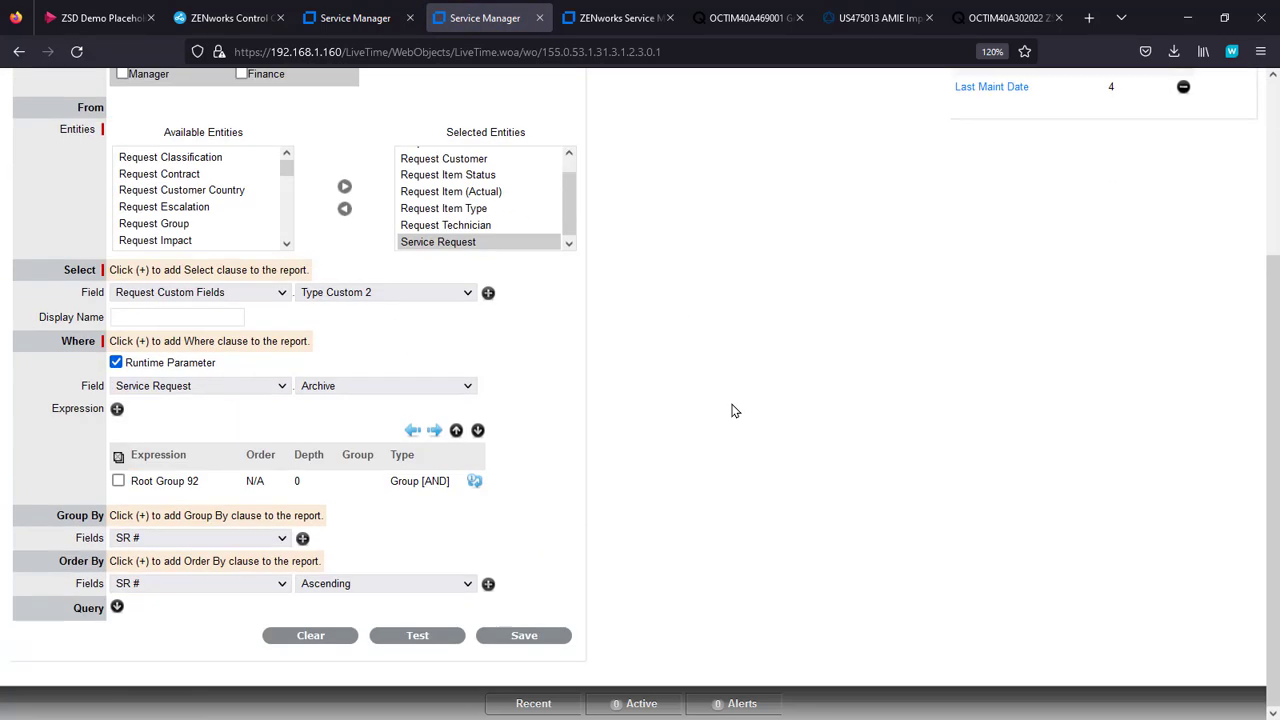
pyautogui.click(281, 388)
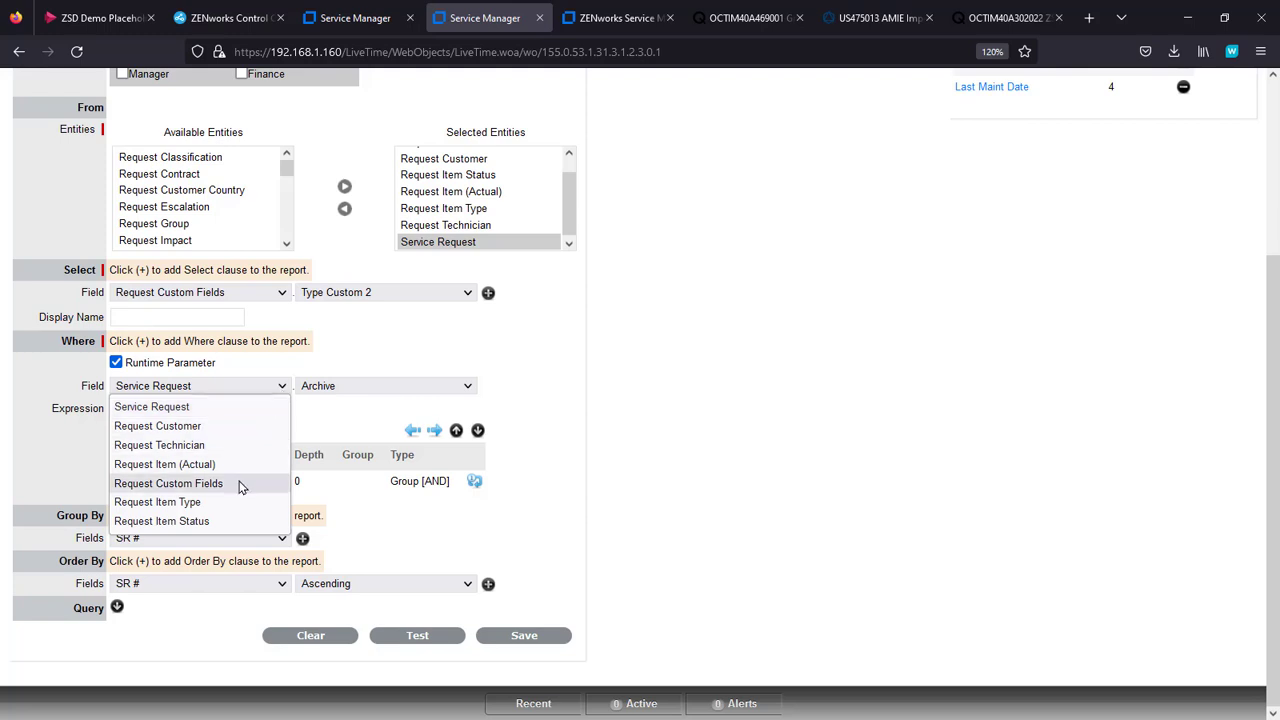
pyautogui.click(241, 483)
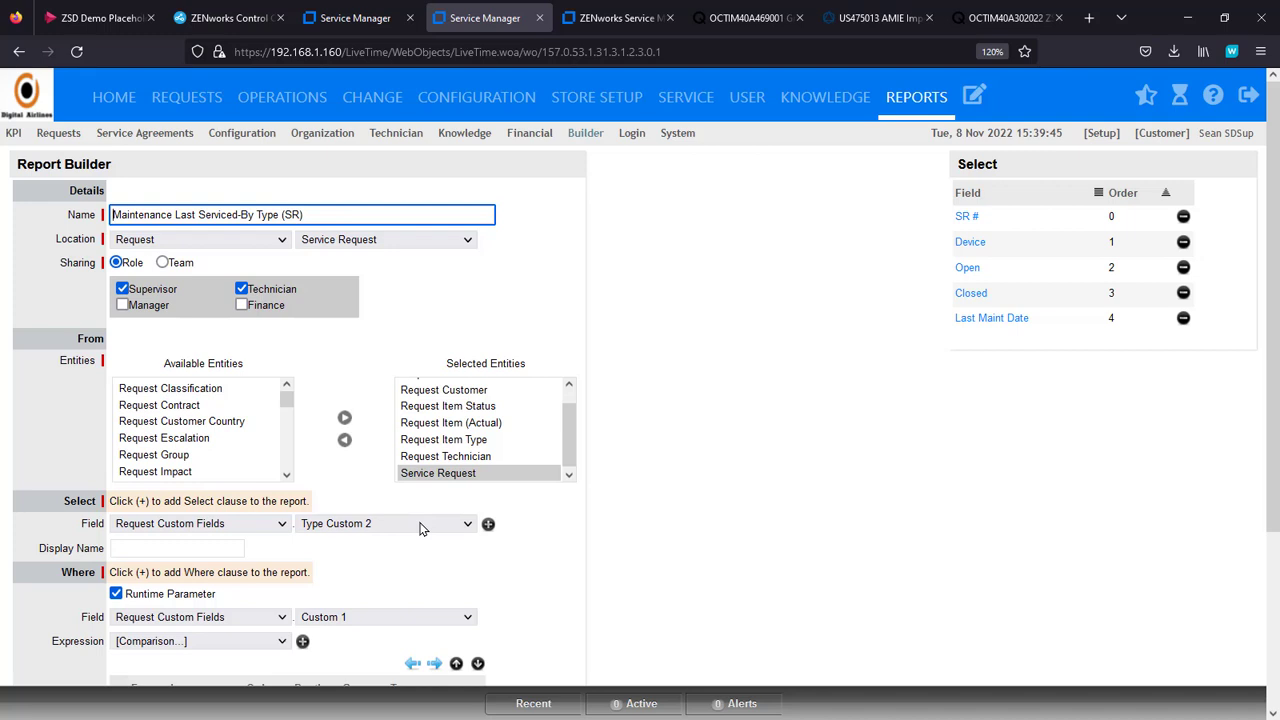
pyautogui.click(282, 524)
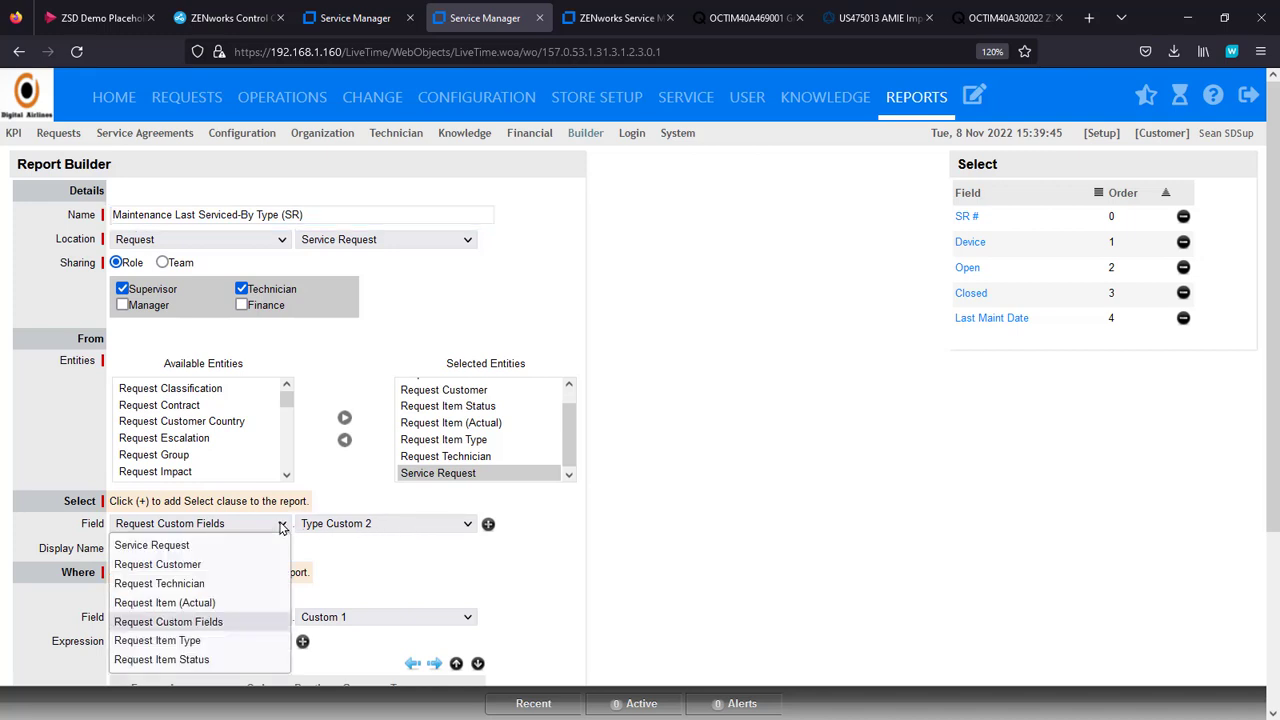
pyautogui.click(584, 540)
pyautogui.scroll(-2, 330, 558)
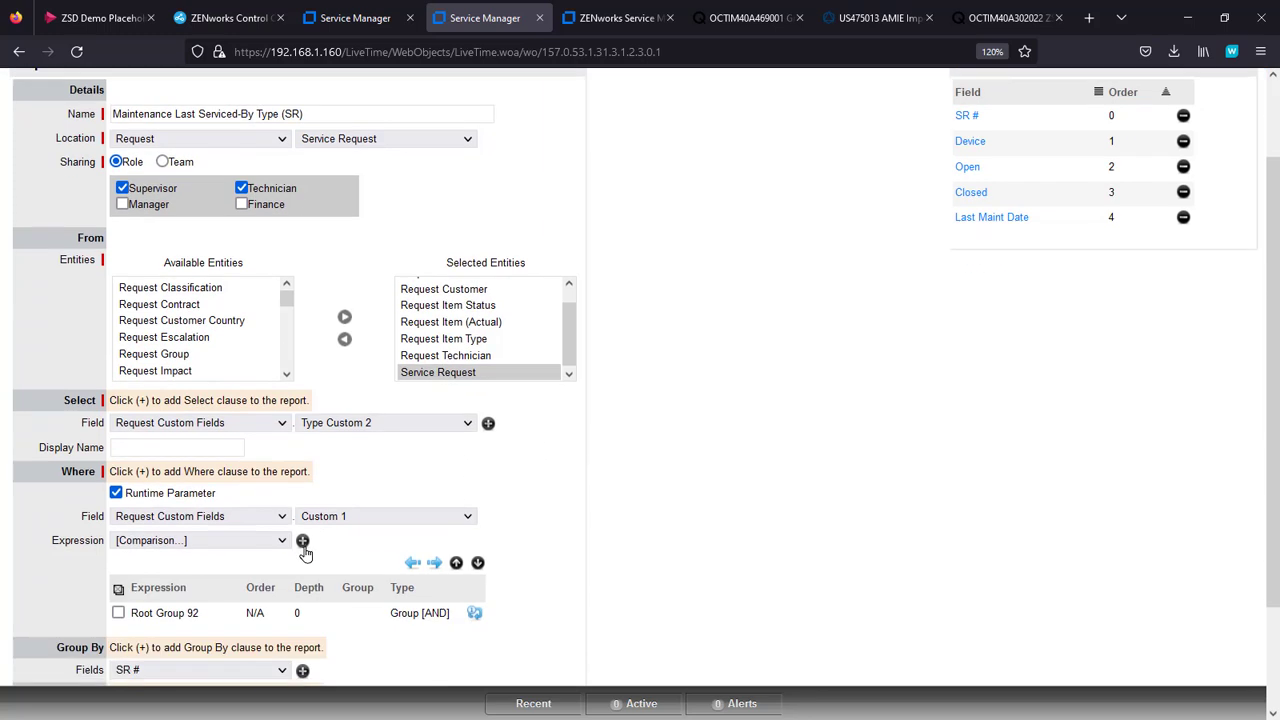
# Step: Add a Where condition on the Request Item Type Name field using the Like comparison
pyautogui.click(283, 518)
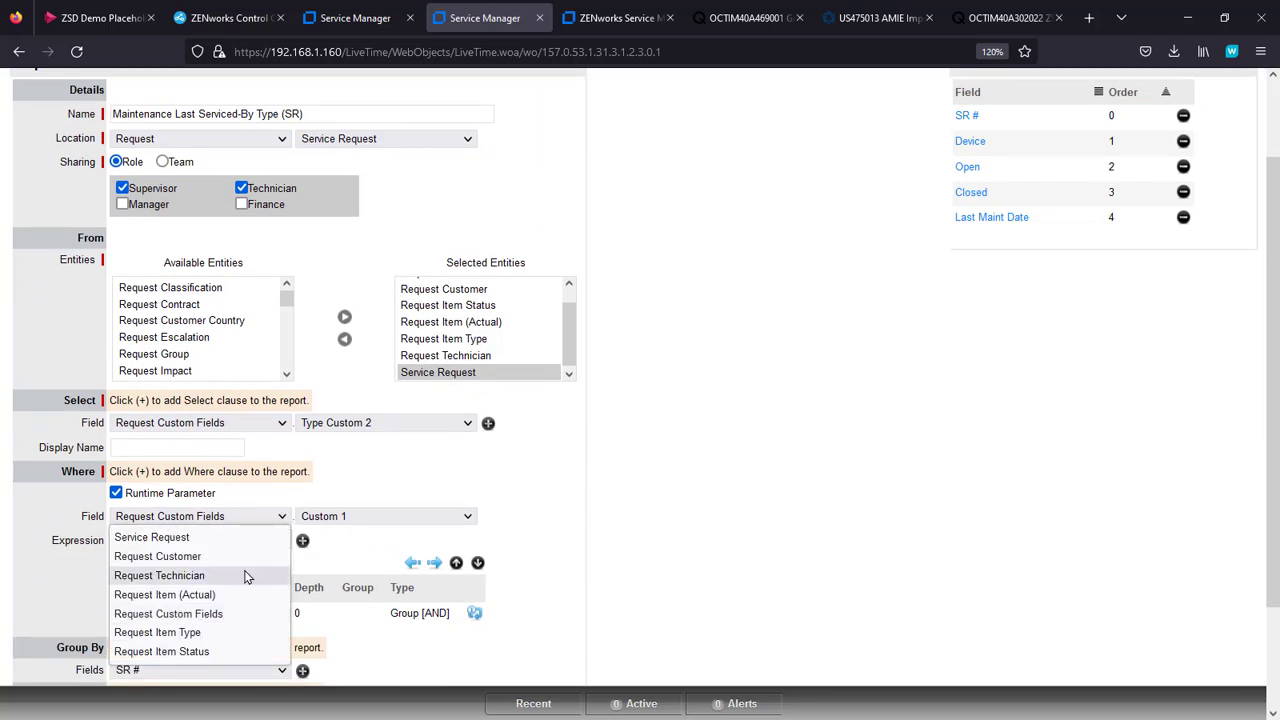
pyautogui.click(250, 634)
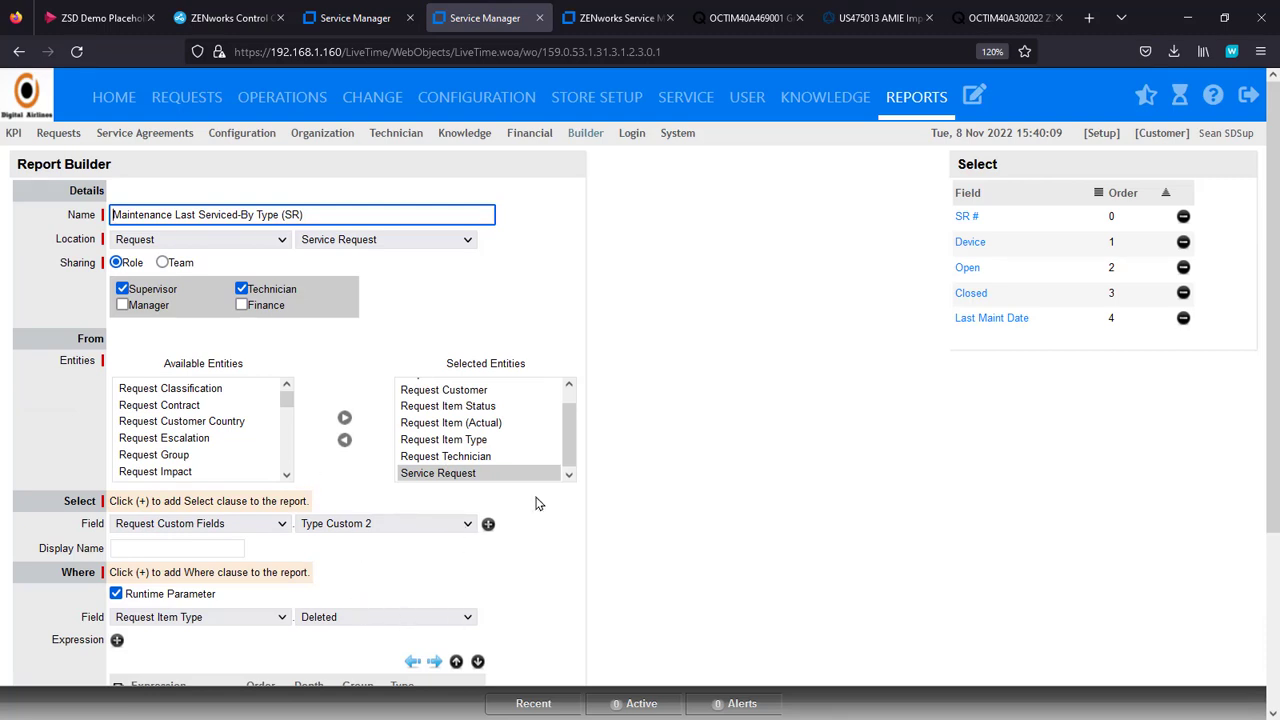
pyautogui.hotkey('ctrl', '-')
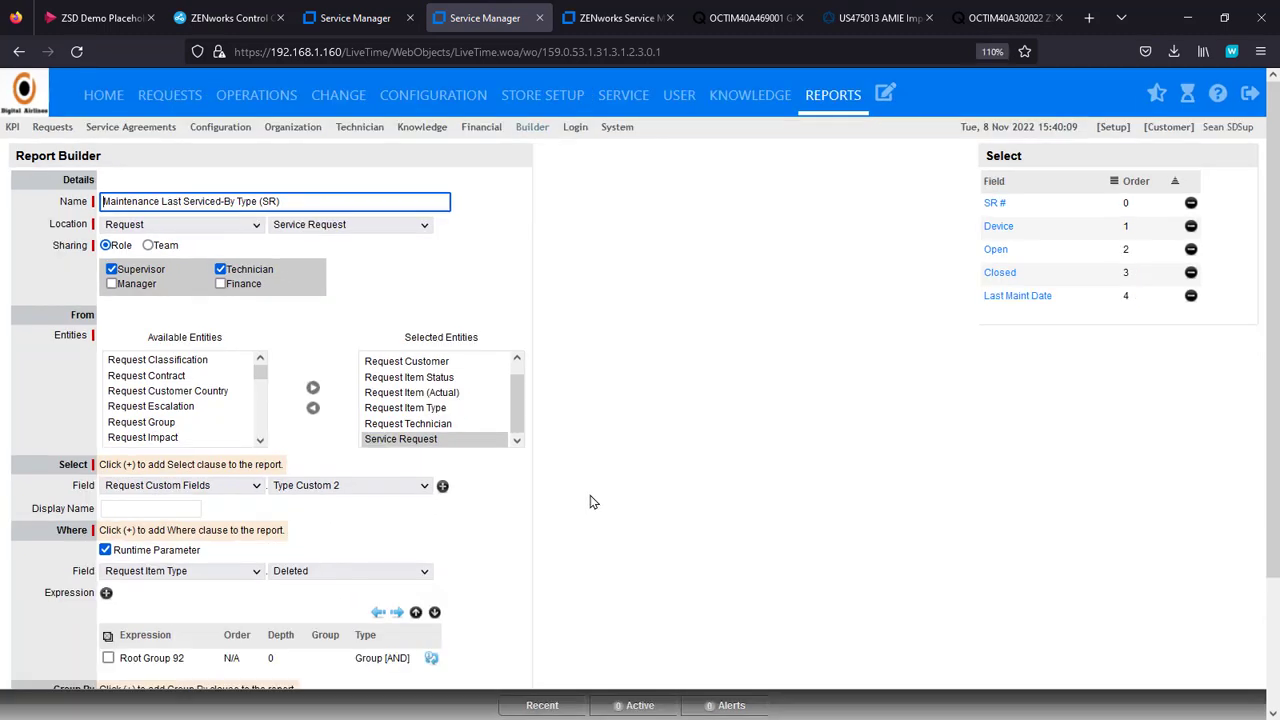
pyautogui.click(424, 577)
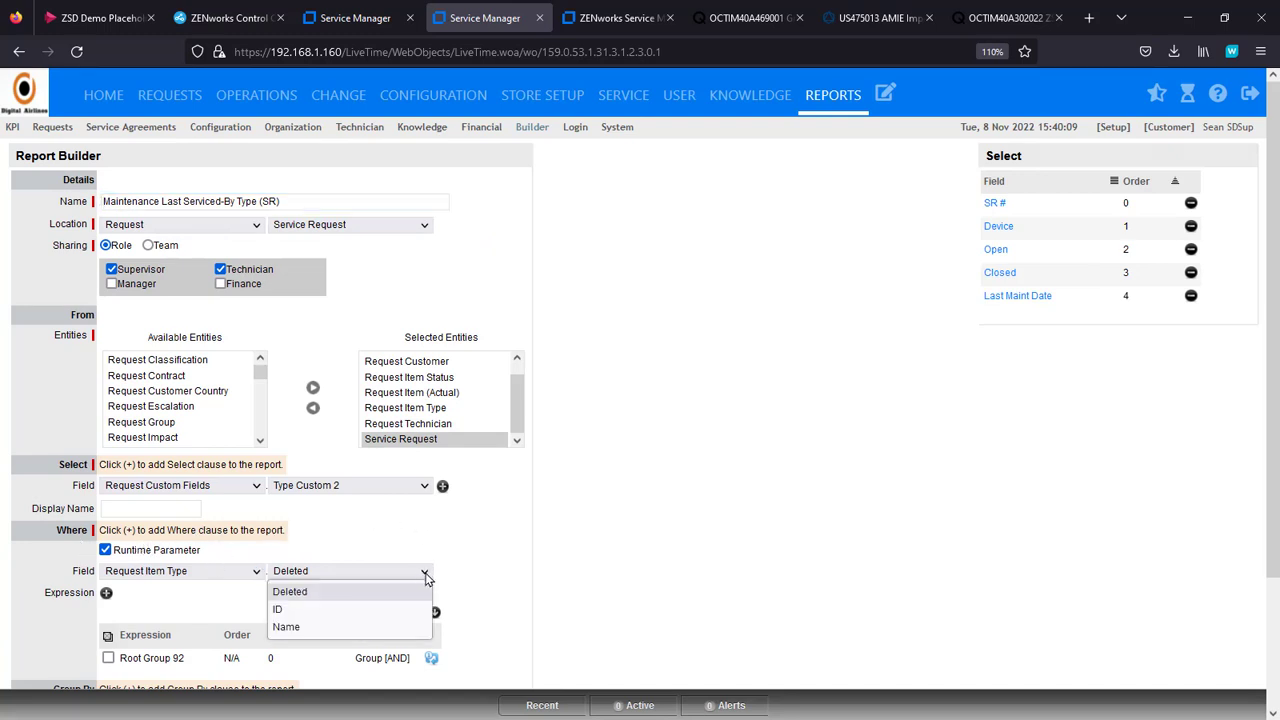
pyautogui.click(366, 627)
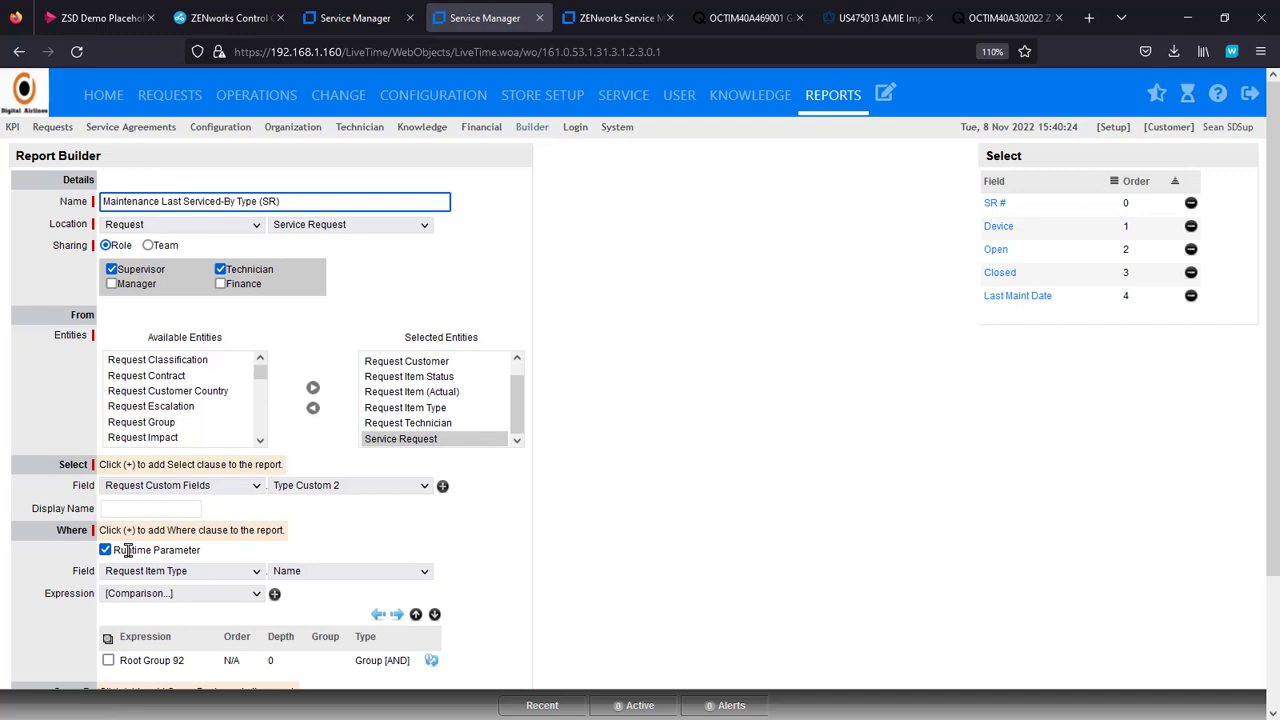
pyautogui.click(256, 594)
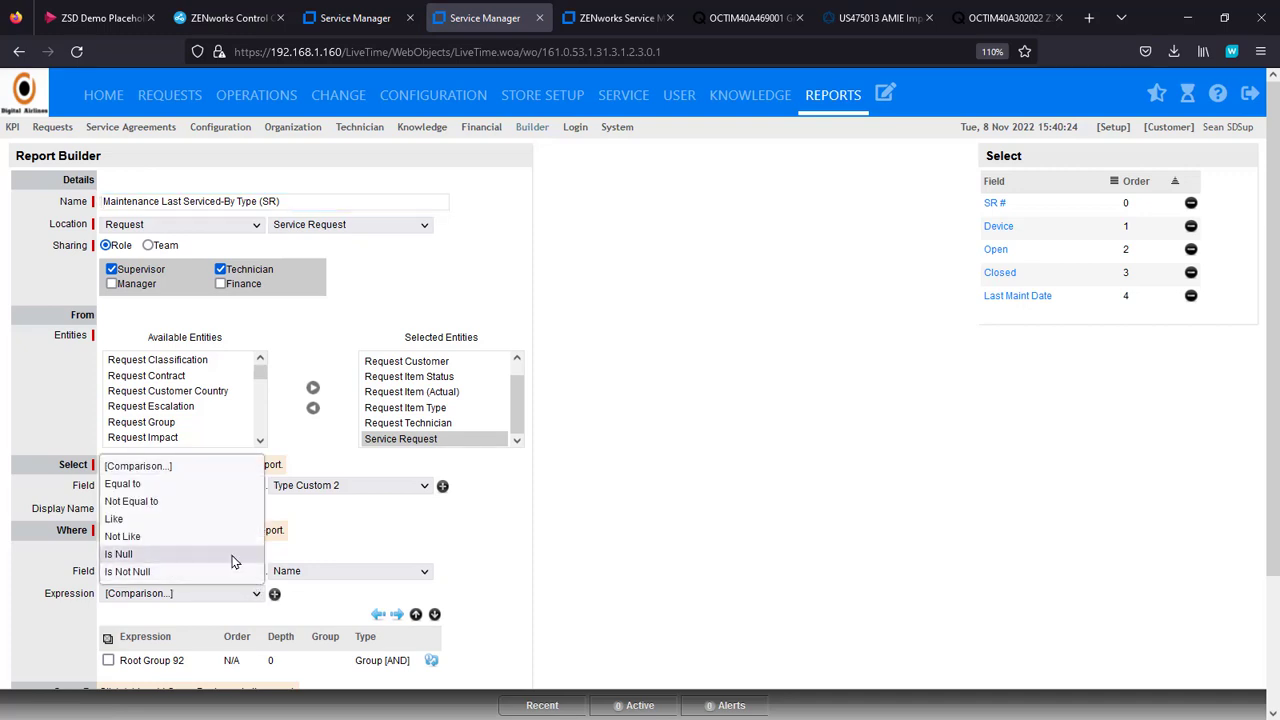
pyautogui.click(237, 520)
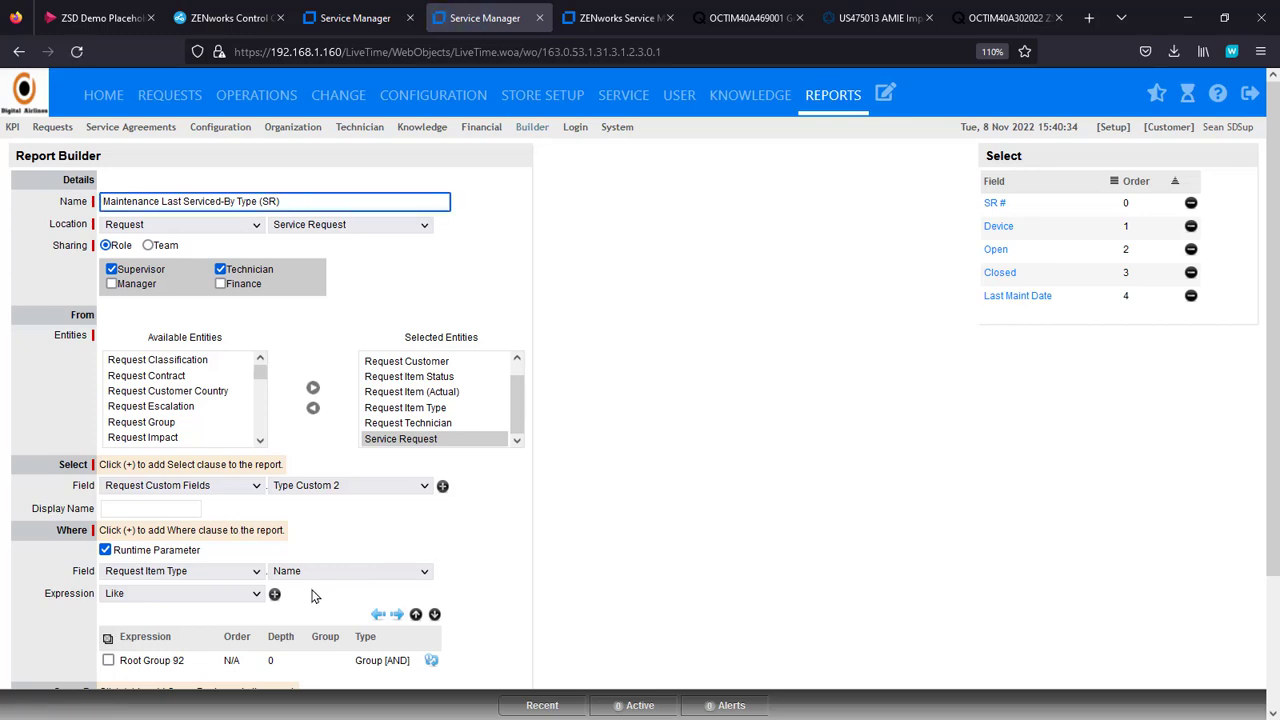
pyautogui.click(275, 597)
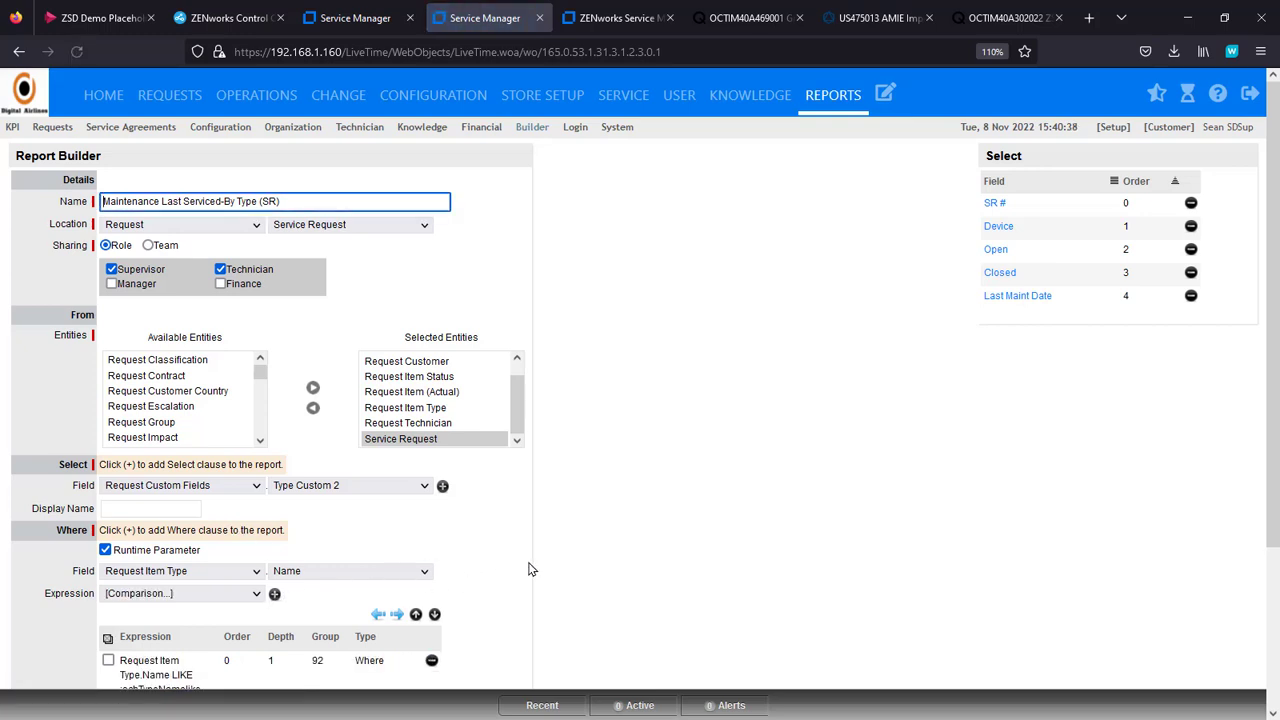
# Step: Test the report with "printer-laser" as the item type name, review the sample and close it
pyautogui.scroll(-2, 529, 566)
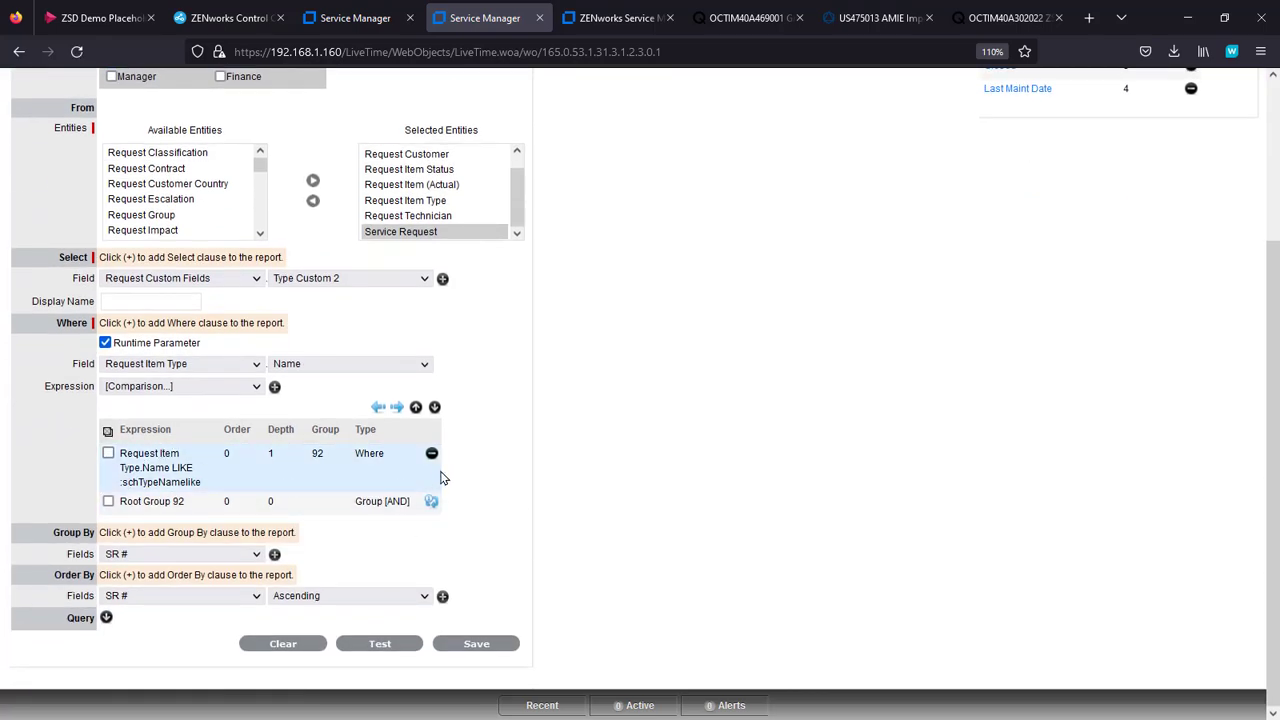
pyautogui.click(381, 643)
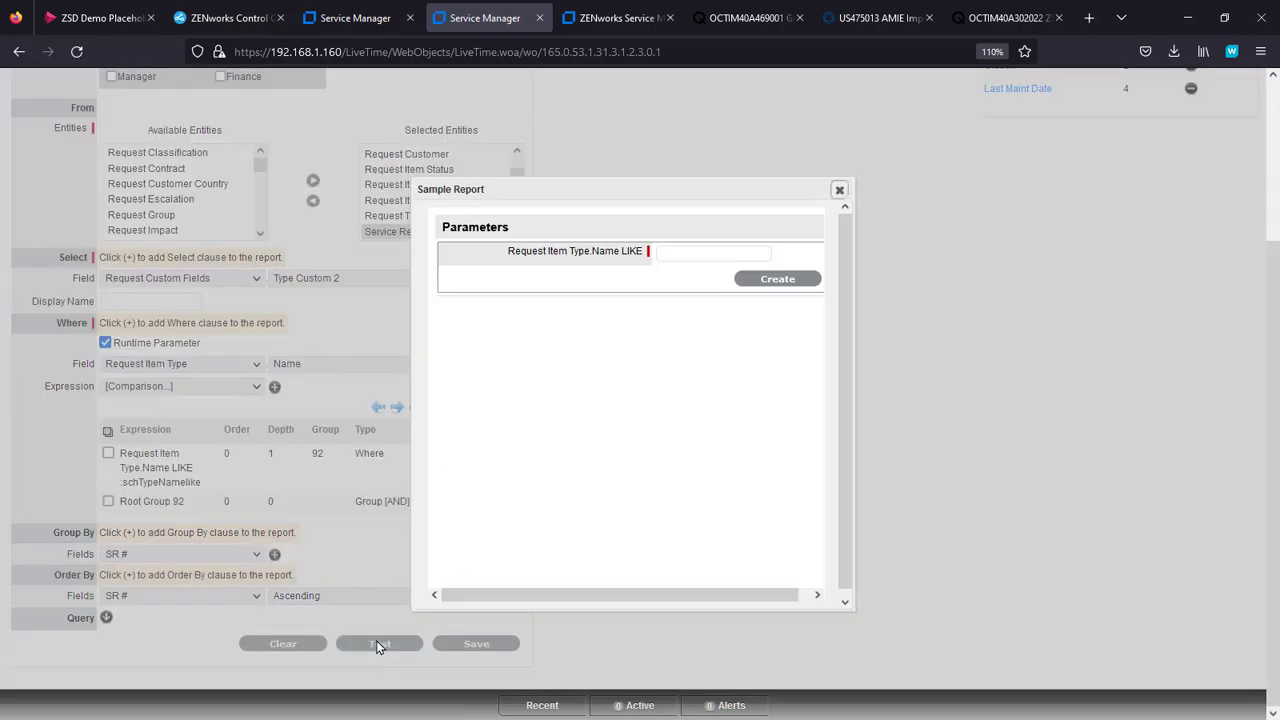
pyautogui.click(685, 252)
pyautogui.write('pr')
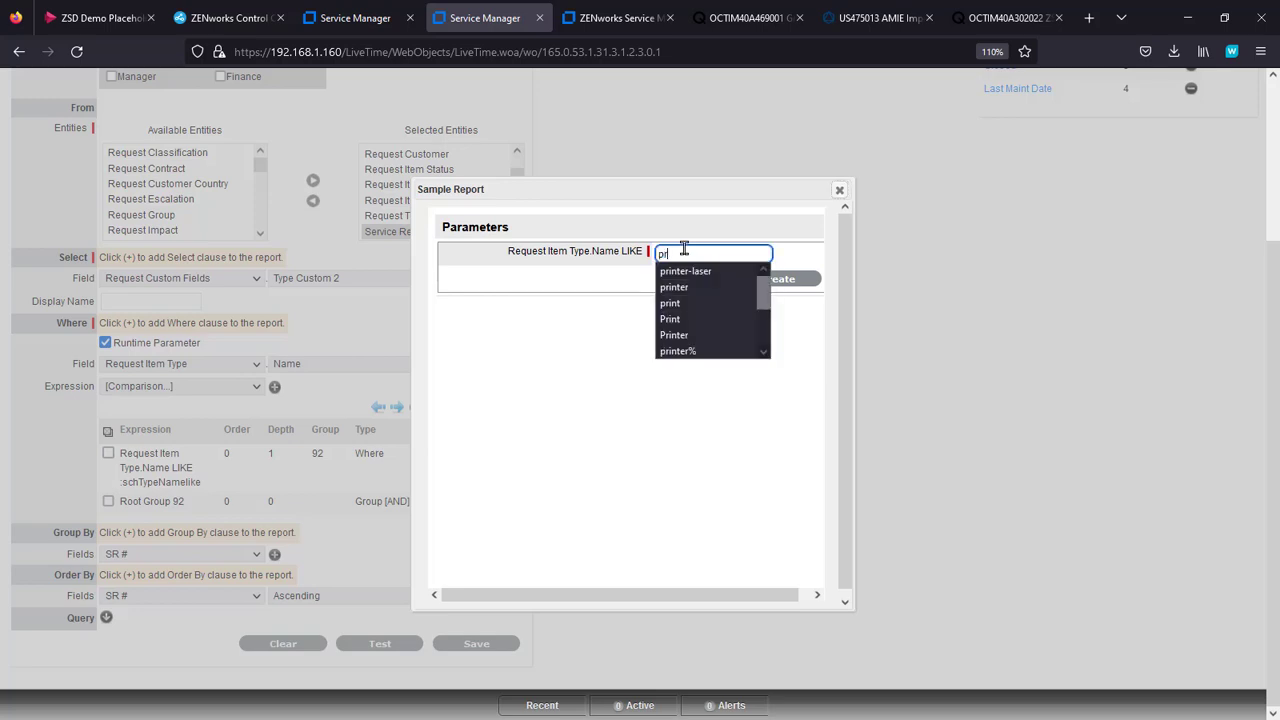
pyautogui.write('inter-las')
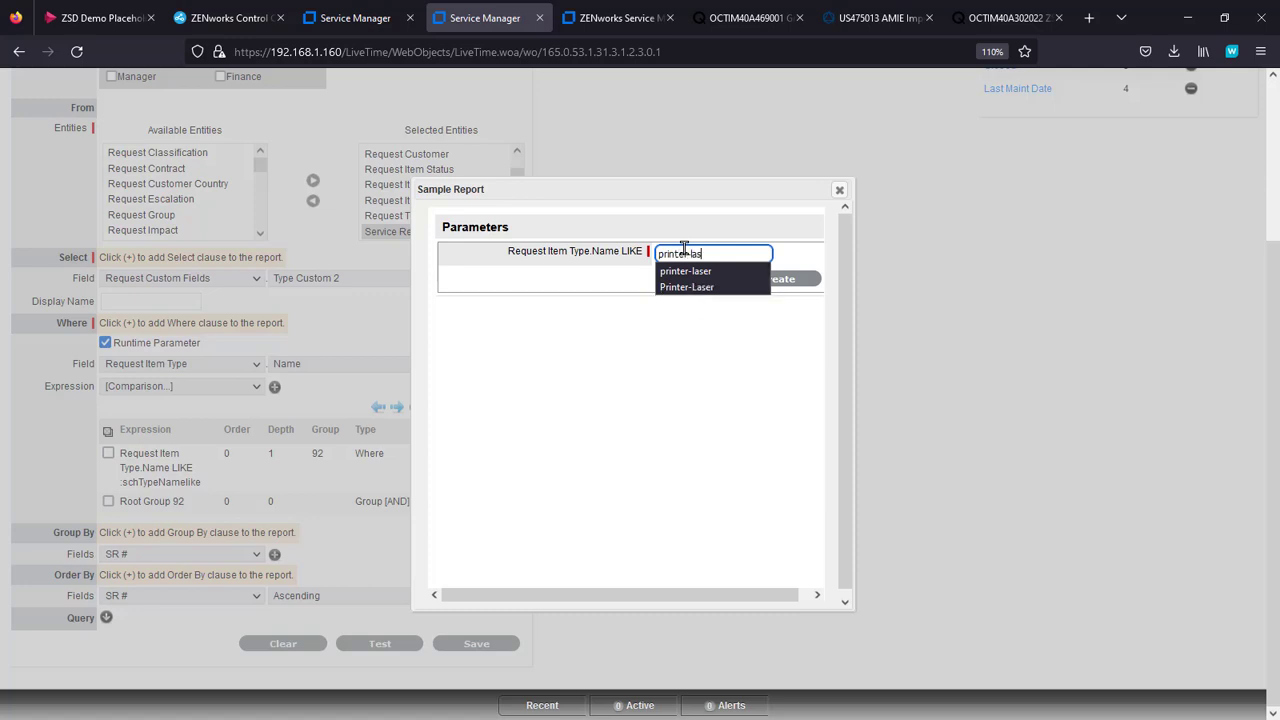
pyautogui.write('er')
pyautogui.click(715, 272)
pyautogui.click(763, 280)
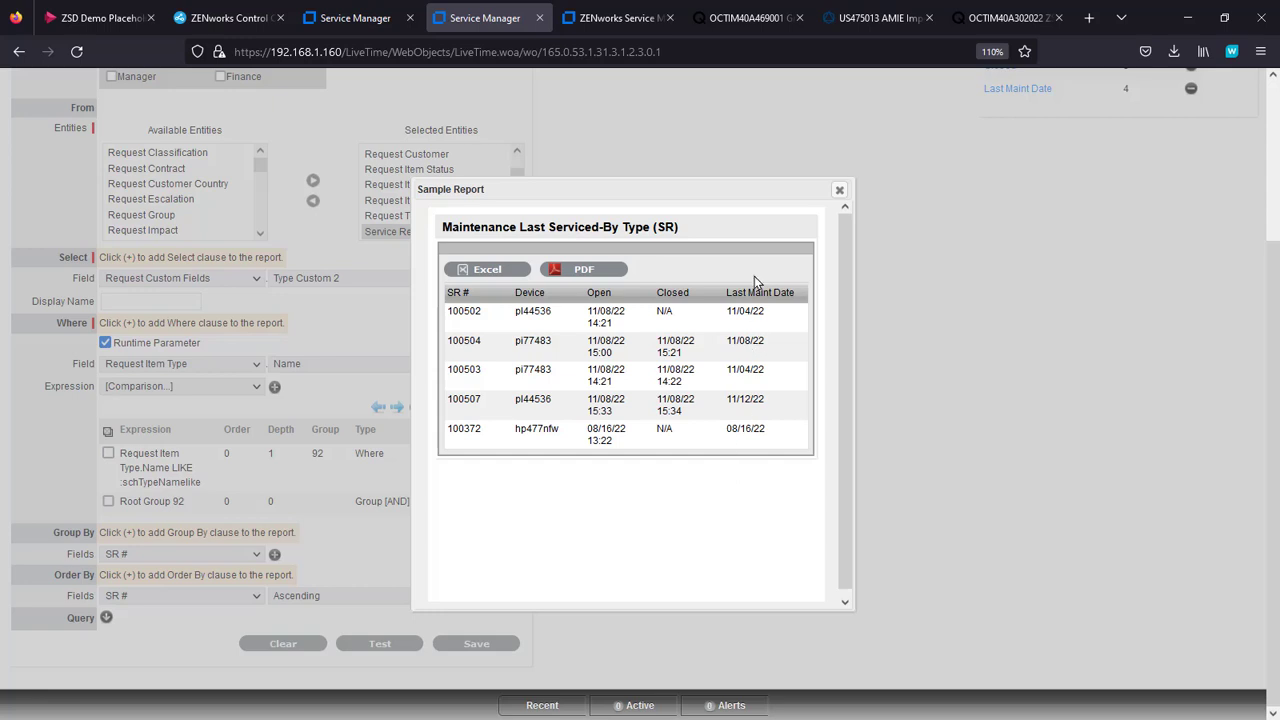
pyautogui.click(840, 192)
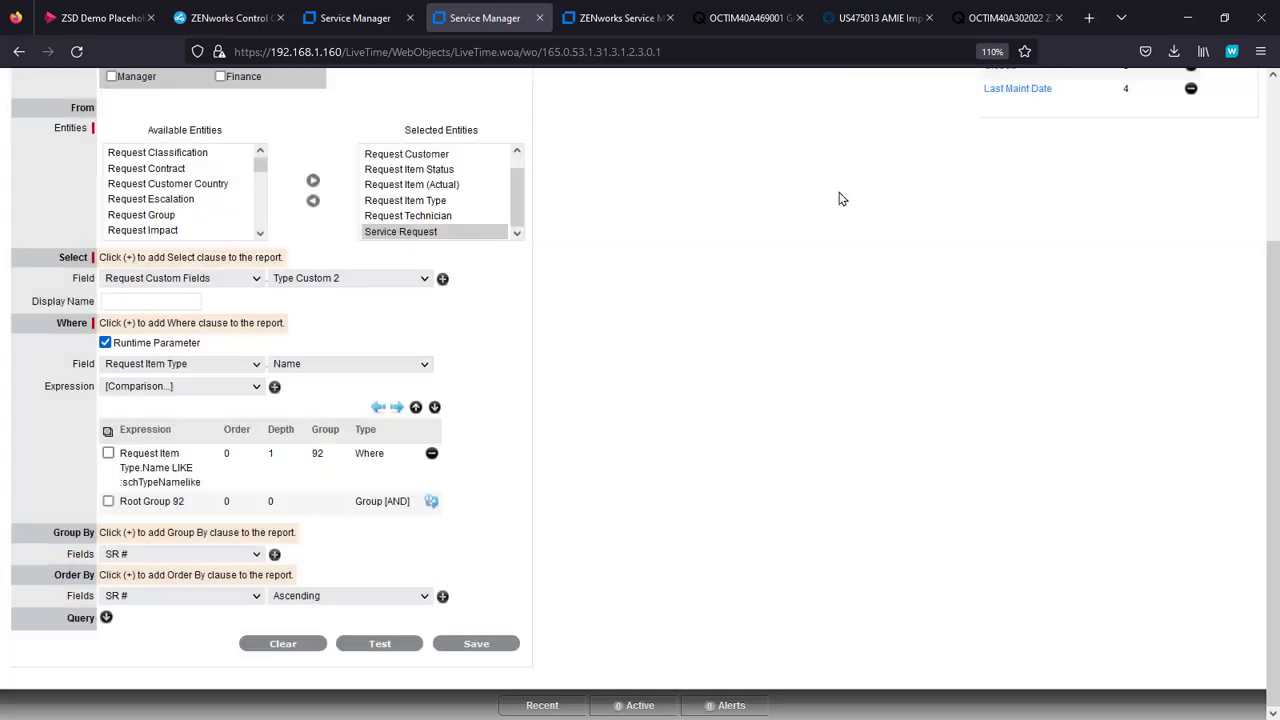
# Step: Test the report with "printer%" as the item type name, review the sample rows and close the sample
pyautogui.scroll(-1, 515, 584)
pyautogui.scroll(-2, 515, 584)
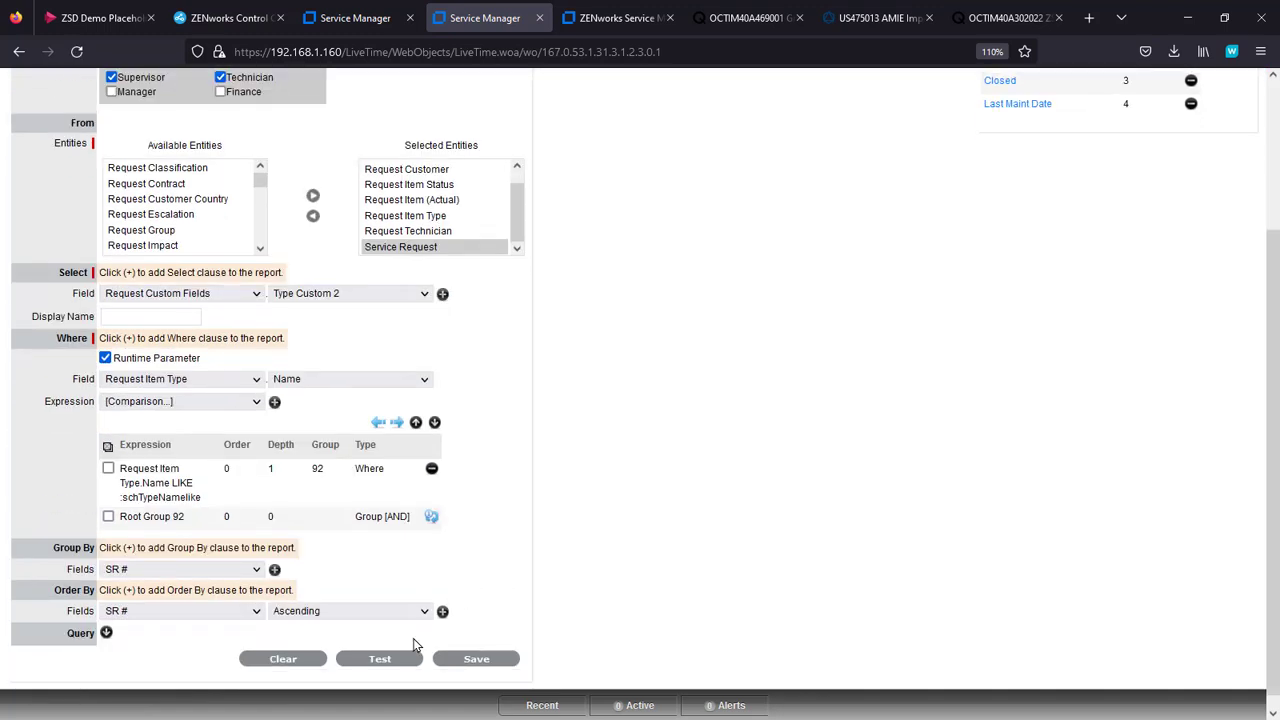
pyautogui.click(376, 660)
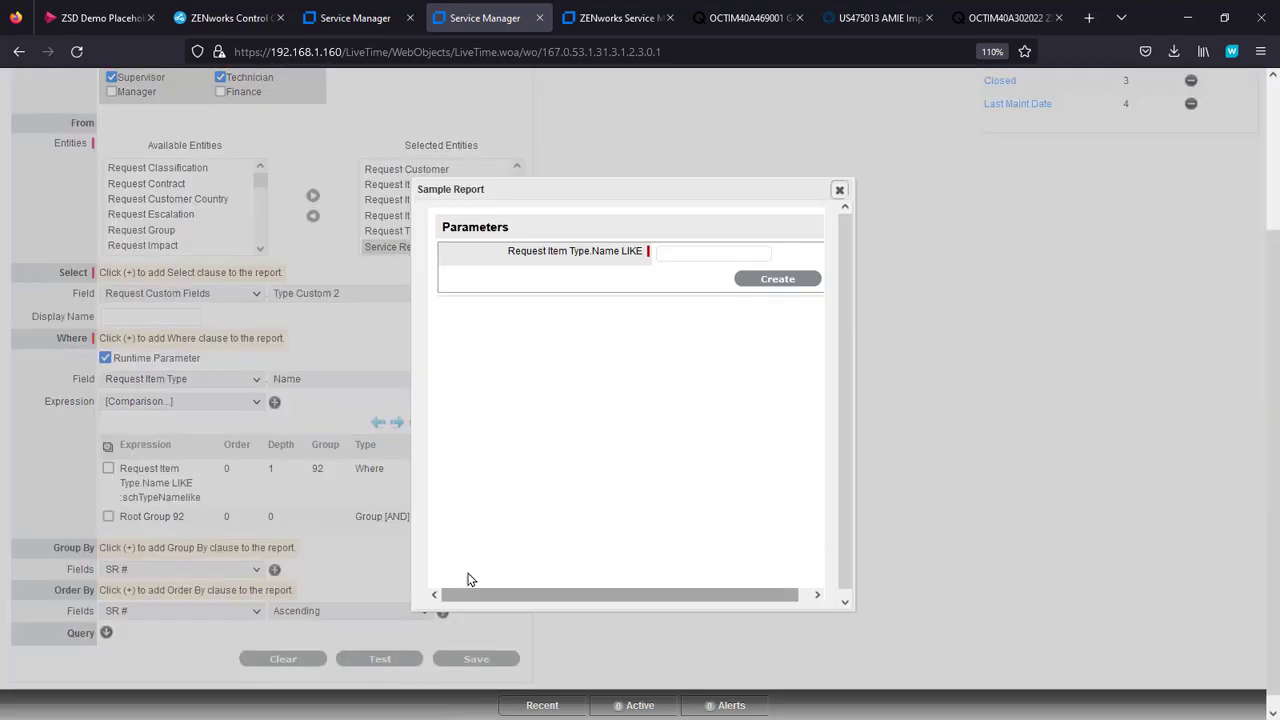
pyautogui.click(680, 254)
pyautogui.write('print')
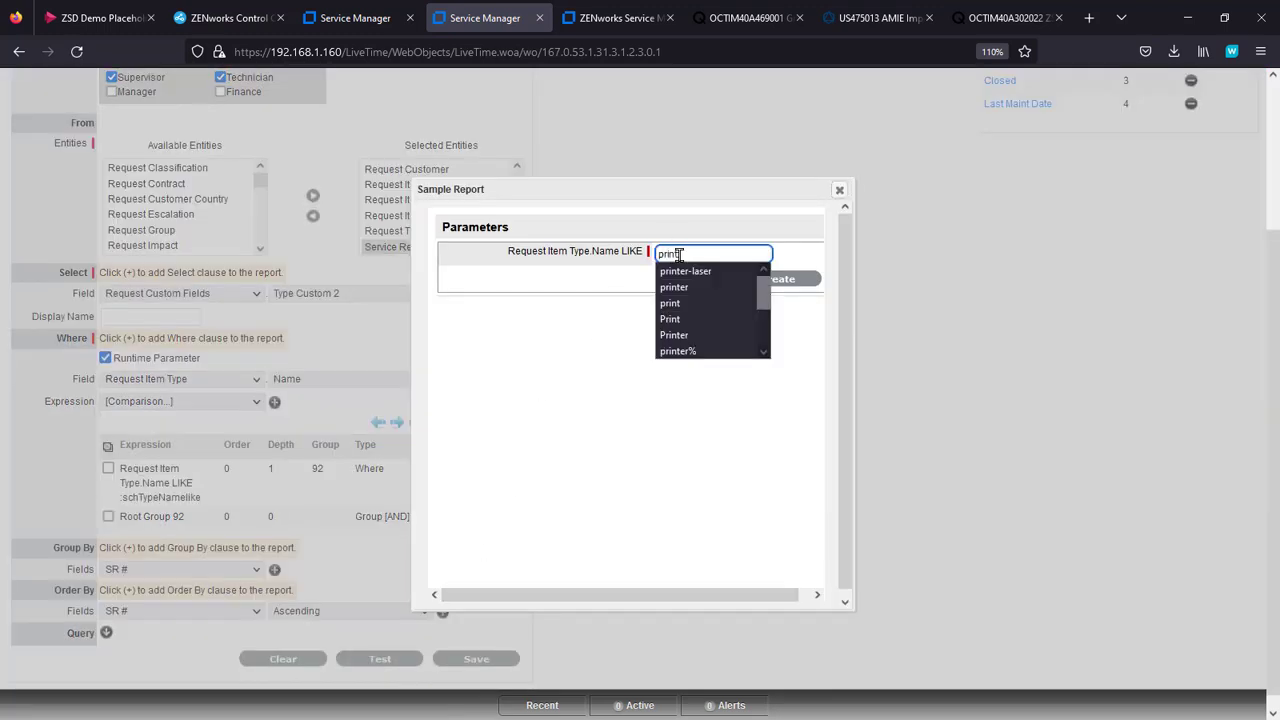
pyautogui.write('er%')
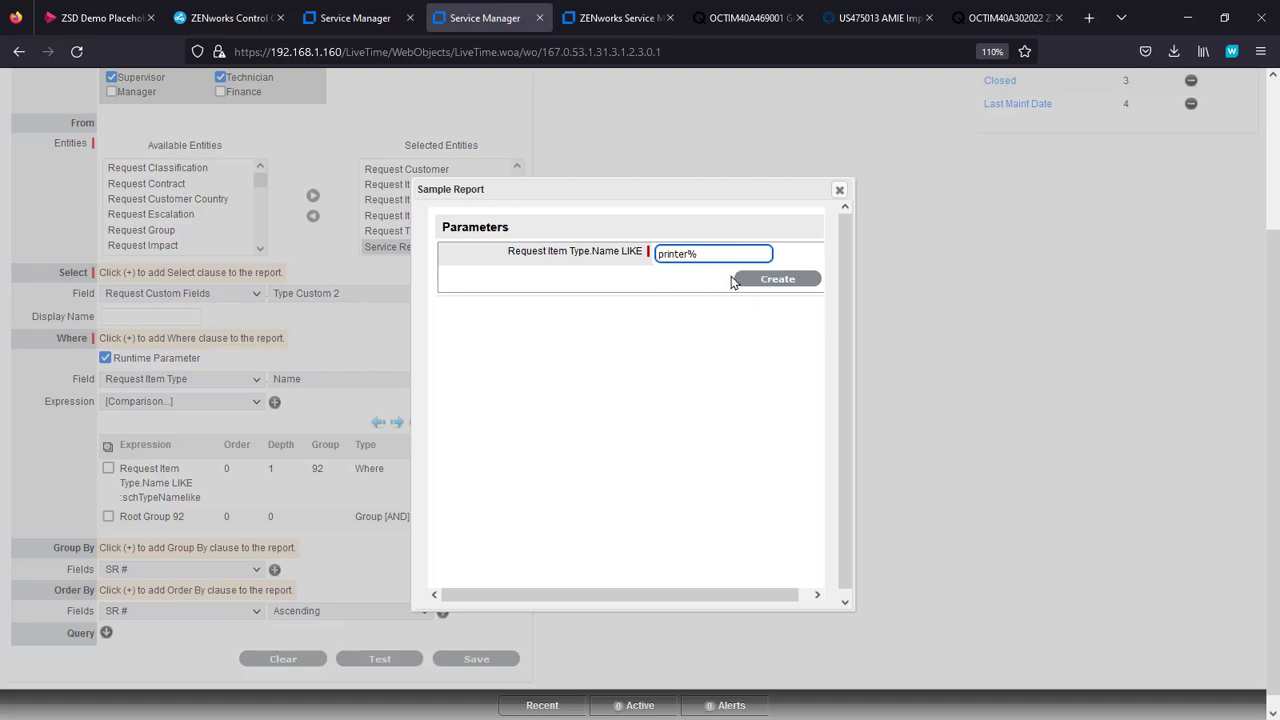
pyautogui.click(766, 280)
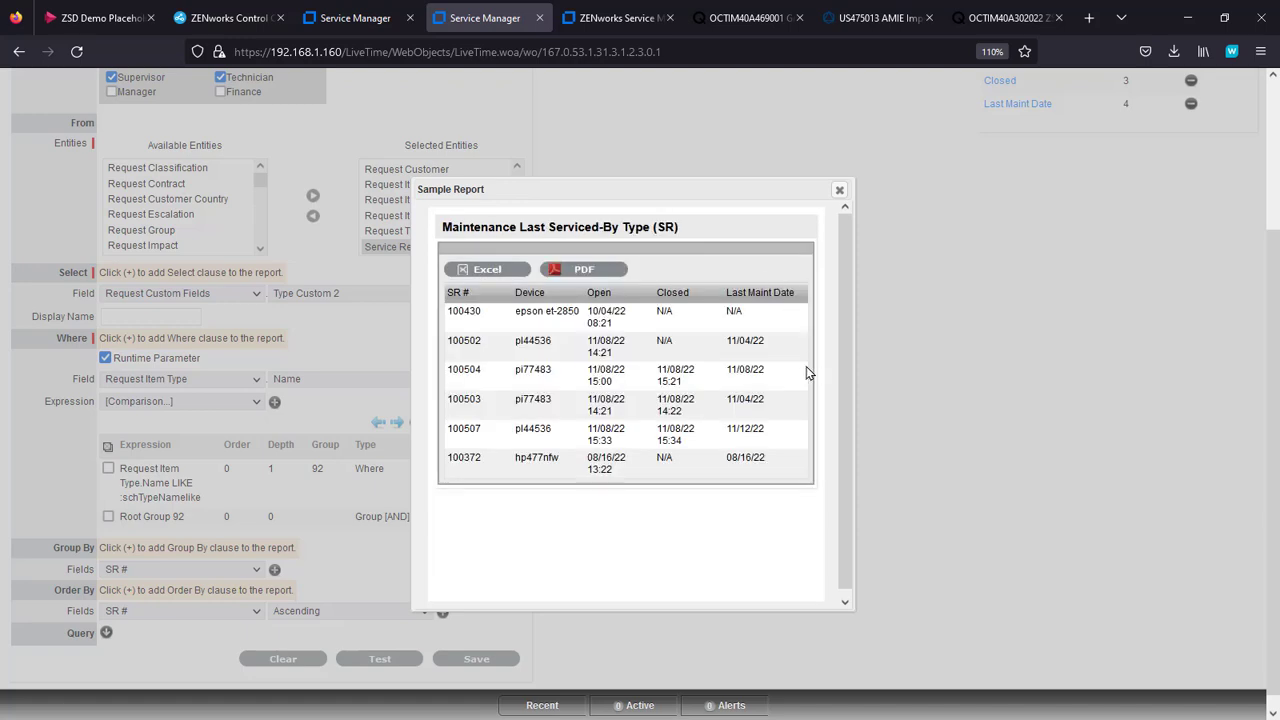
pyautogui.moveTo(528, 369); pyautogui.dragTo(515, 369)
pyautogui.click(840, 192)
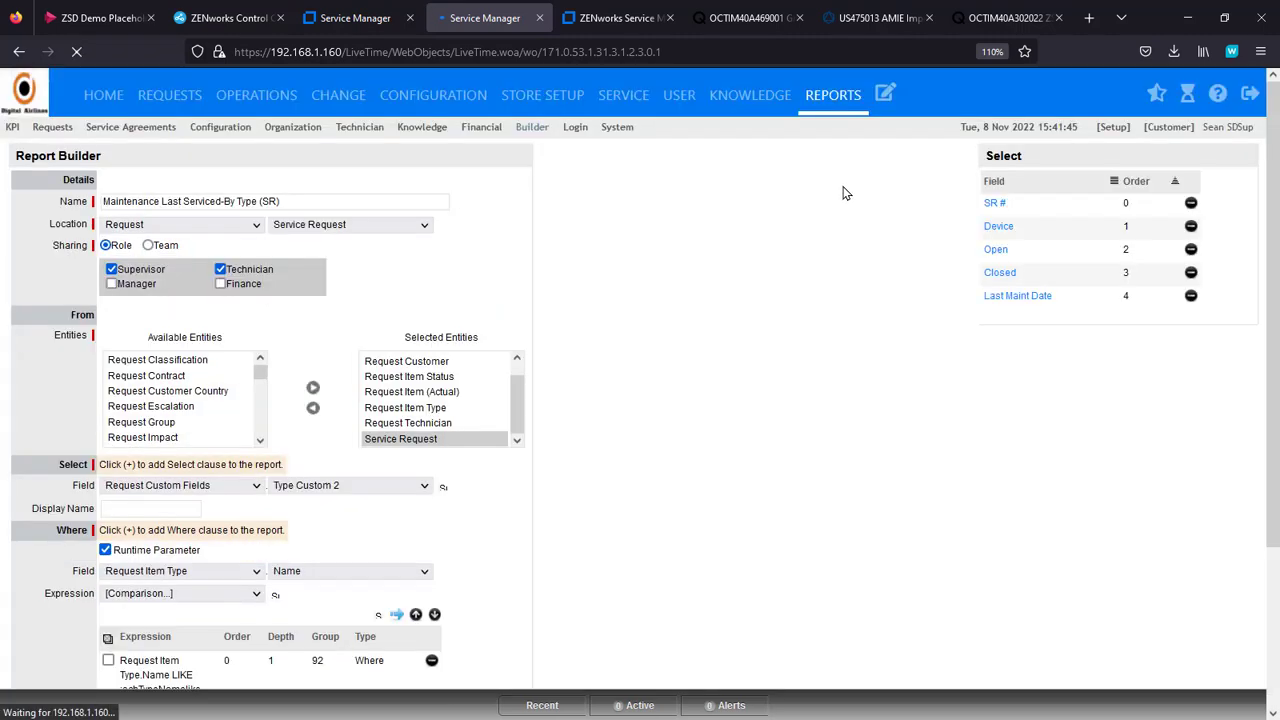
# Step: Save the Maintenance Last Serviced-By Type (SR) report with its item type condition
pyautogui.scroll(-2, 700, 535)
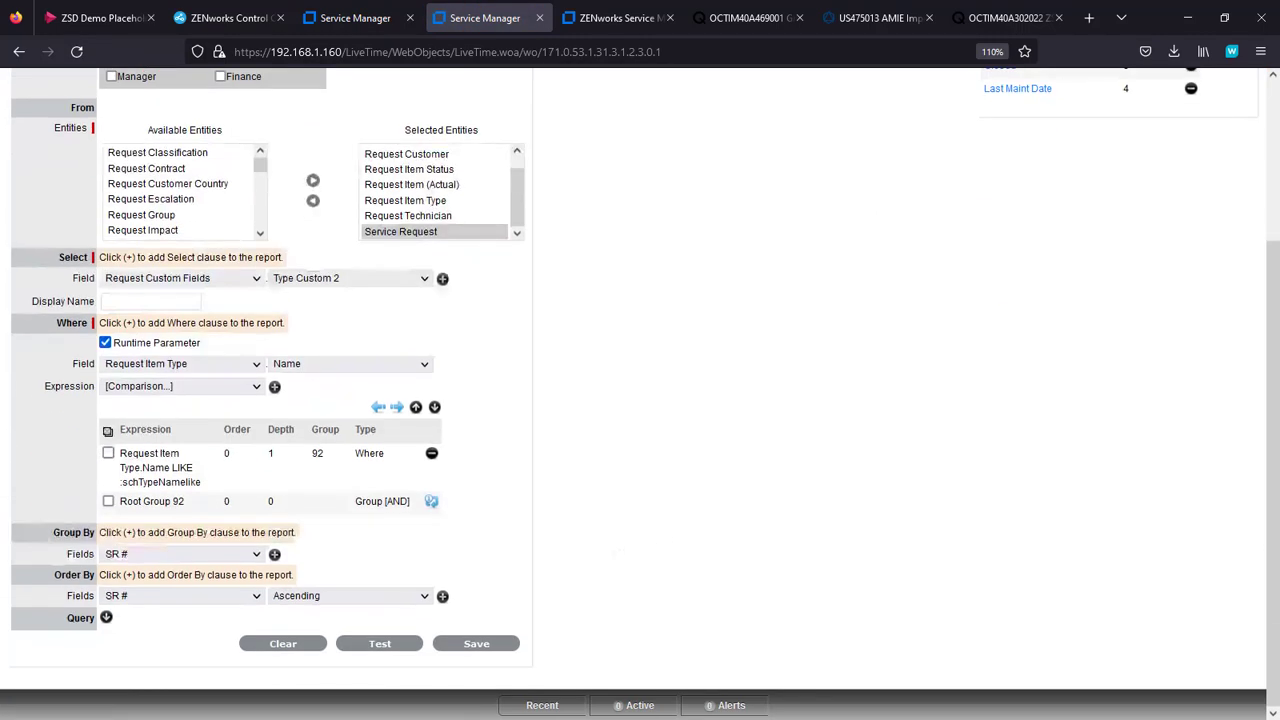
pyautogui.click(477, 645)
# Step: Add an Order By clause sorting the report by Last Maint Date in Descending direction
pyautogui.scroll(-3, 632, 498)
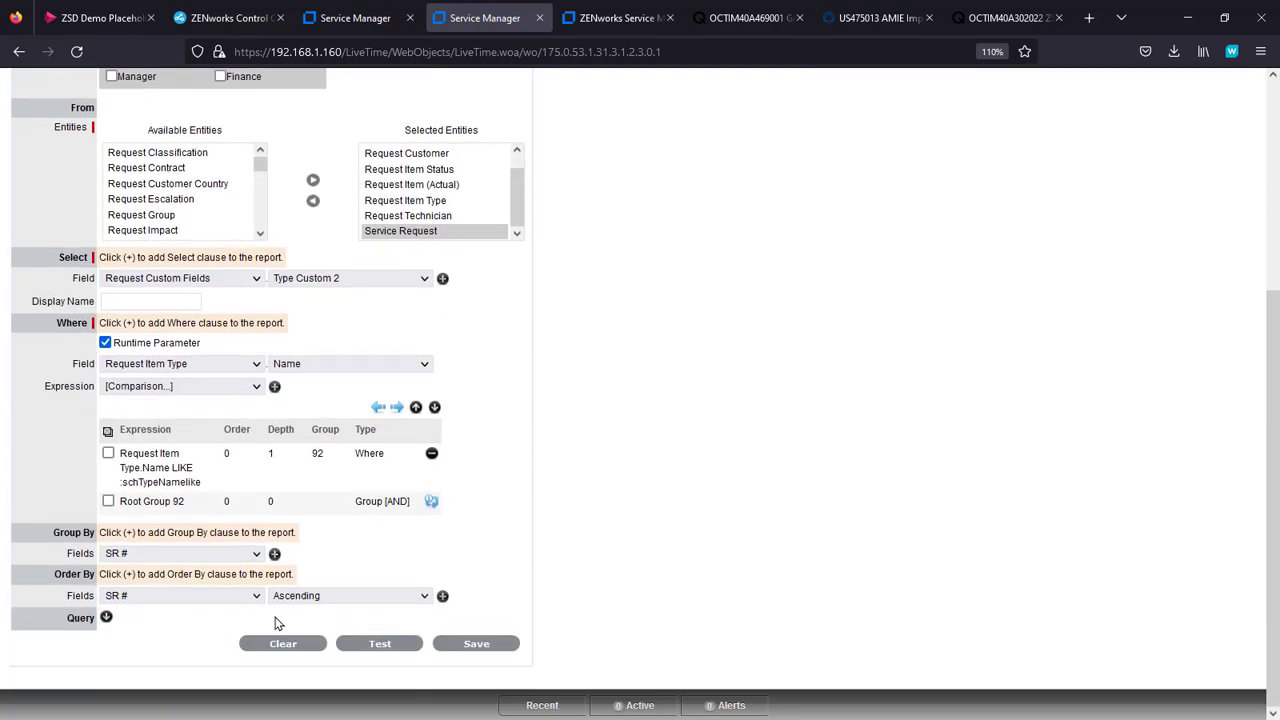
pyautogui.click(255, 598)
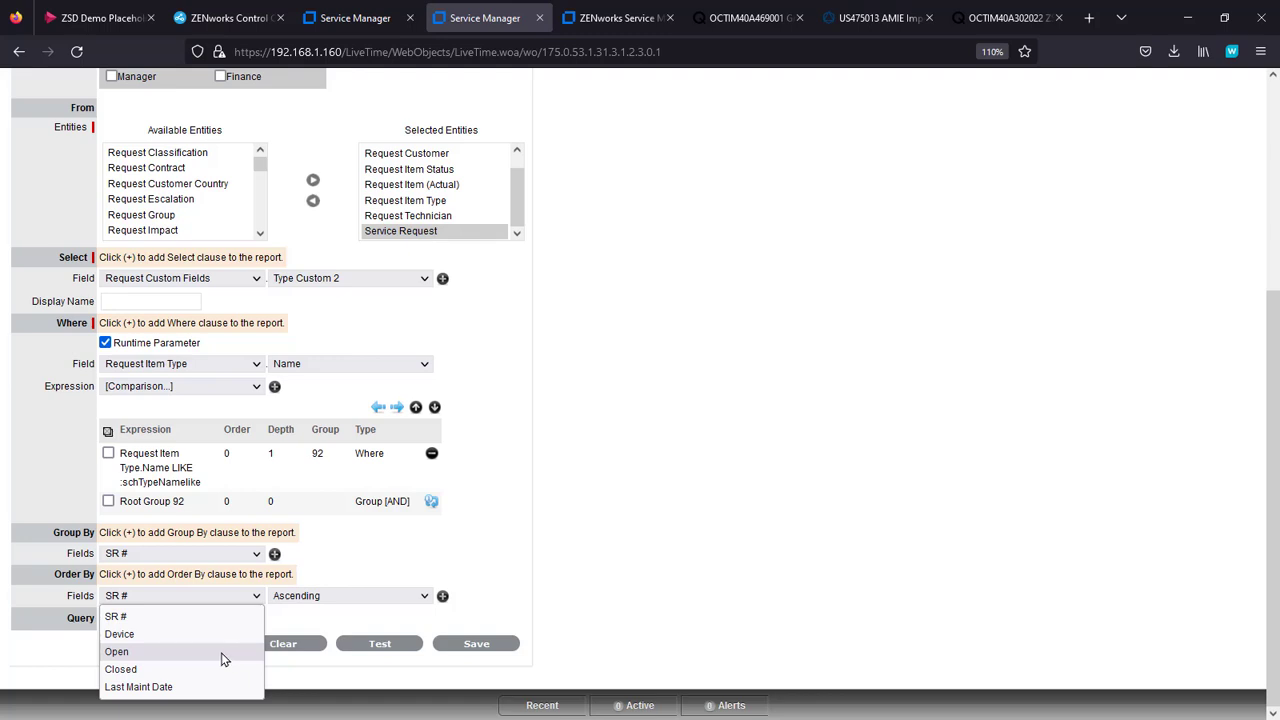
pyautogui.click(216, 688)
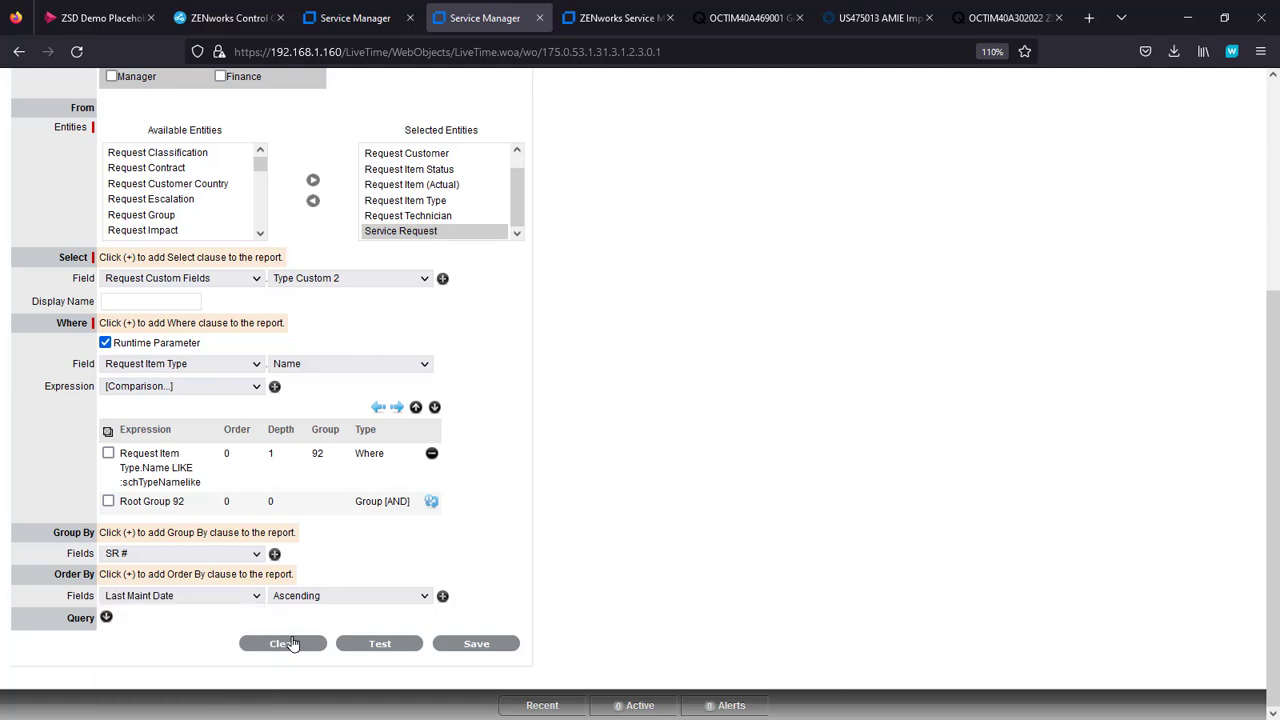
pyautogui.click(424, 597)
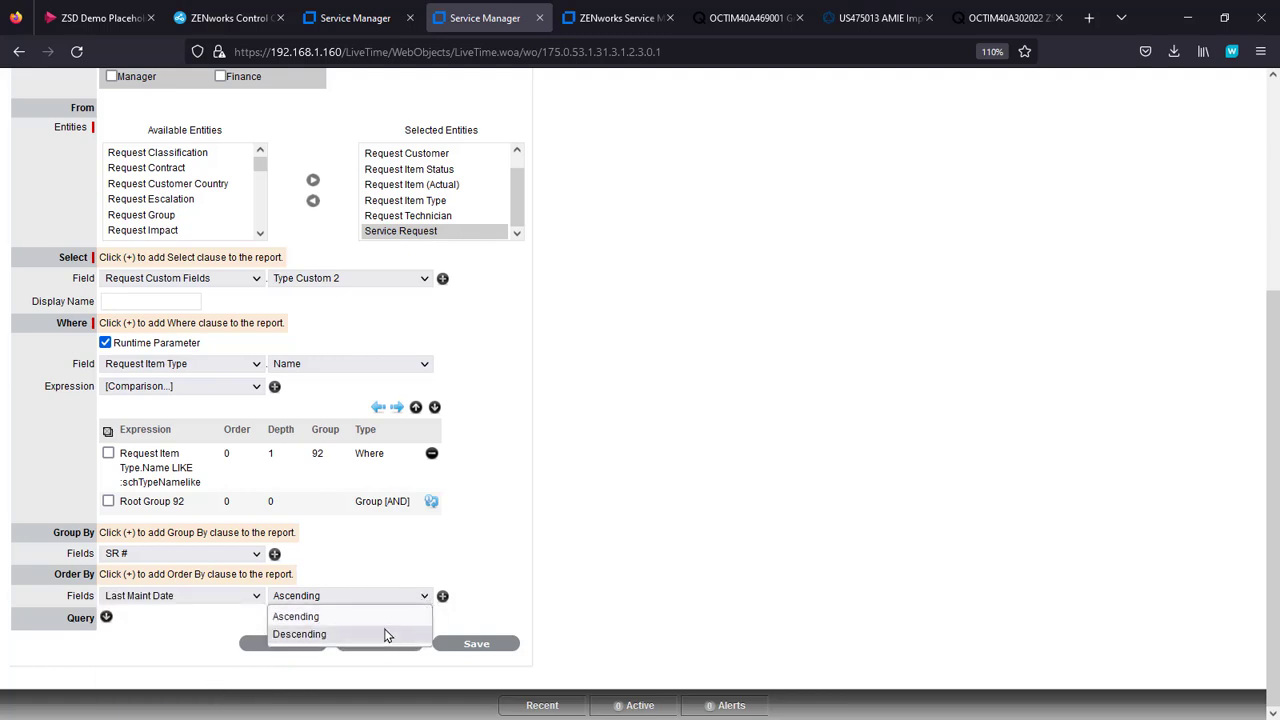
pyautogui.click(387, 634)
pyautogui.click(442, 596)
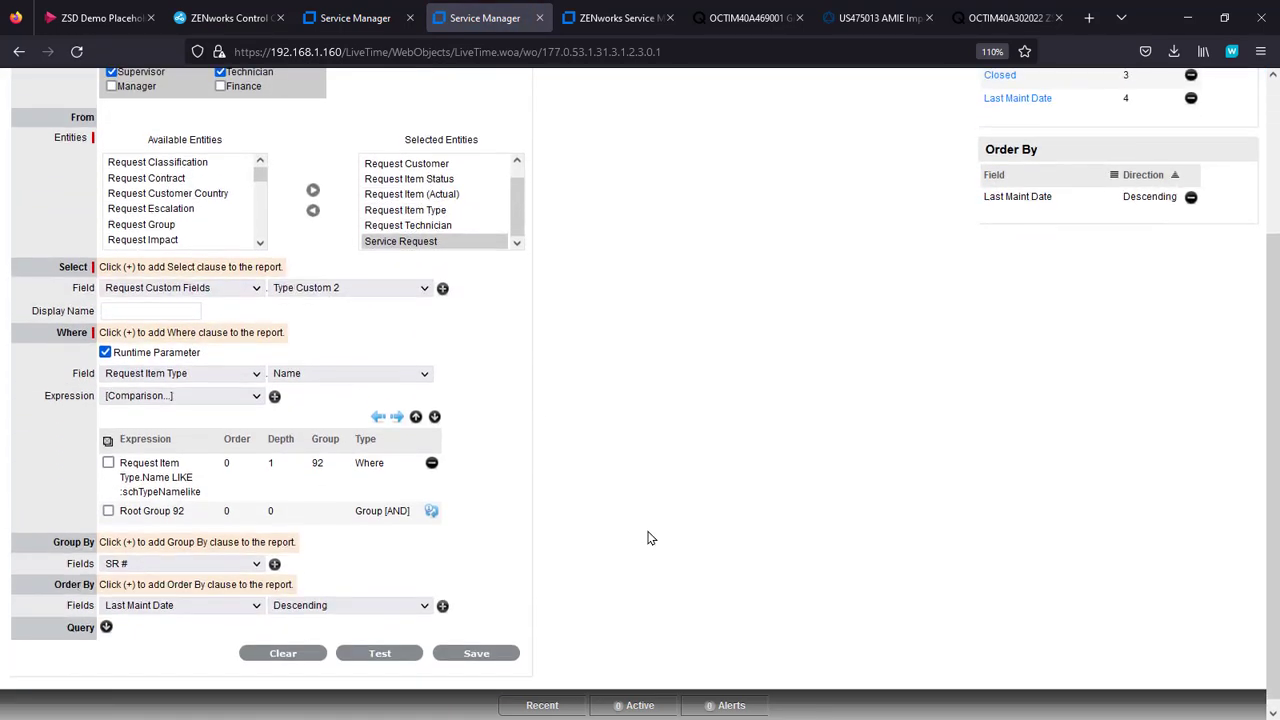
# Step: Test the sorted report with "printer-laser" as the item type name, check the row order and close the sample
pyautogui.click(415, 645)
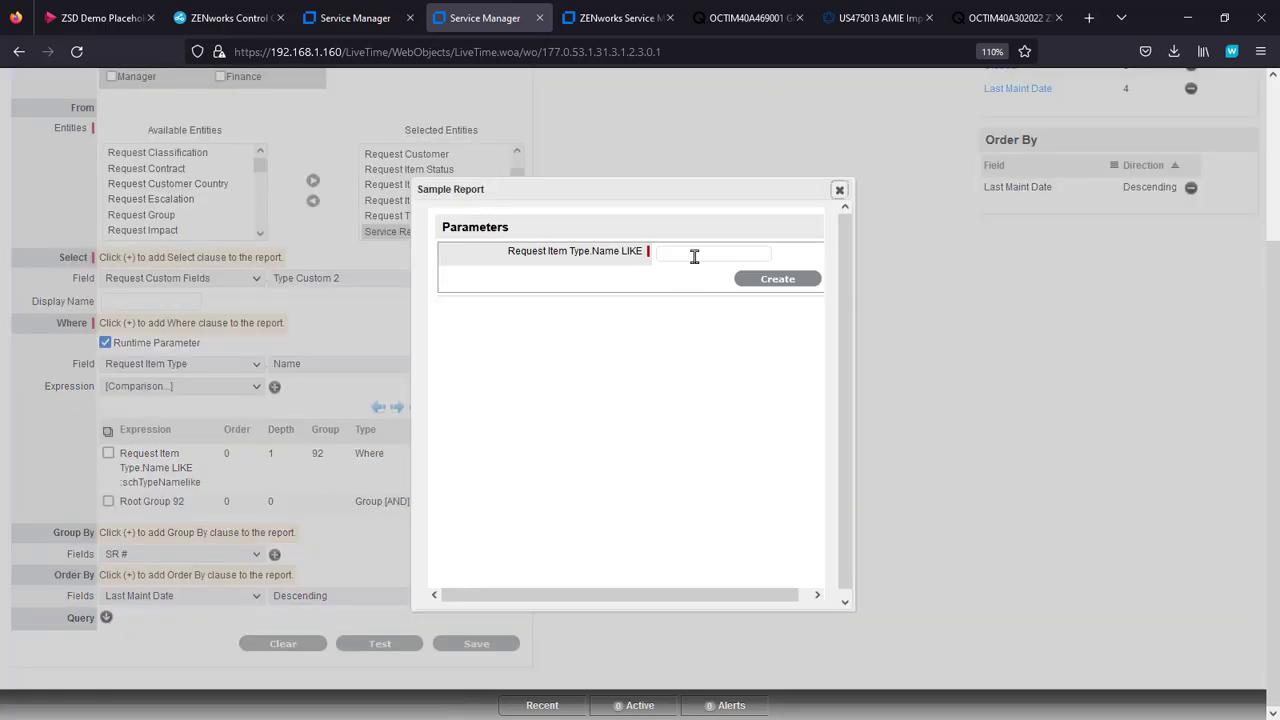
pyautogui.click(700, 253)
pyautogui.write('printer')
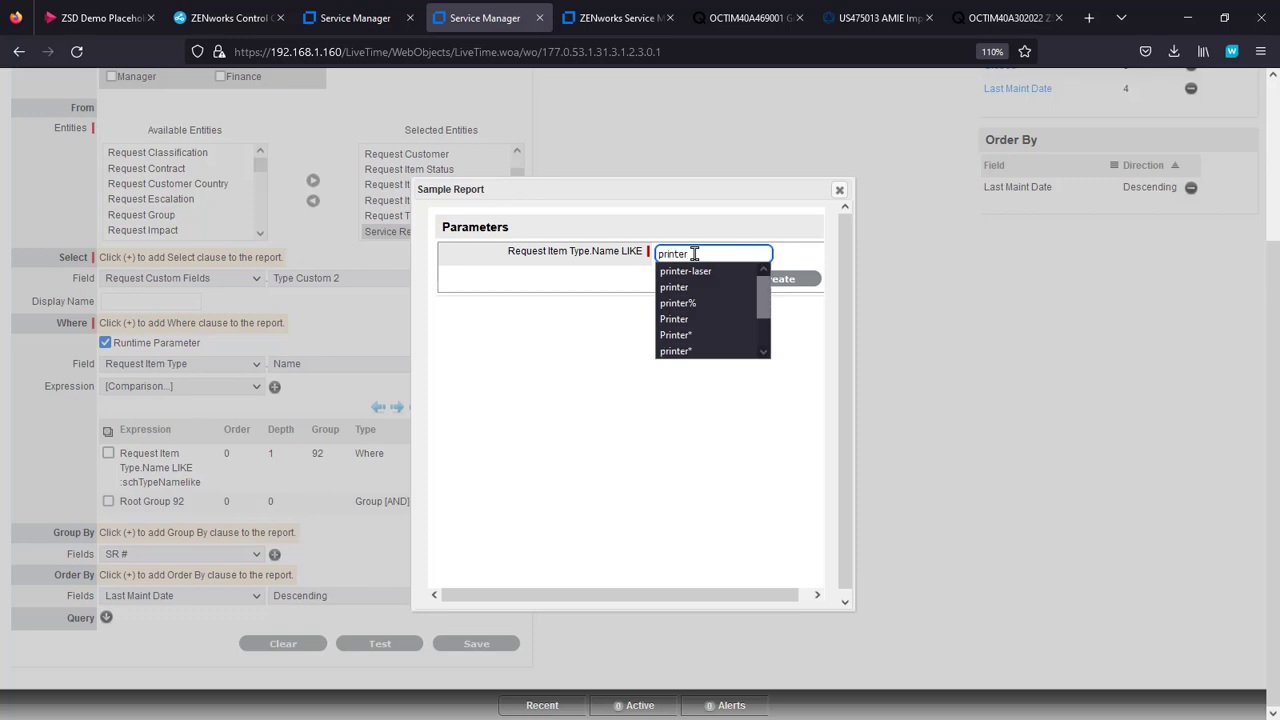
pyautogui.click(695, 270)
pyautogui.click(760, 280)
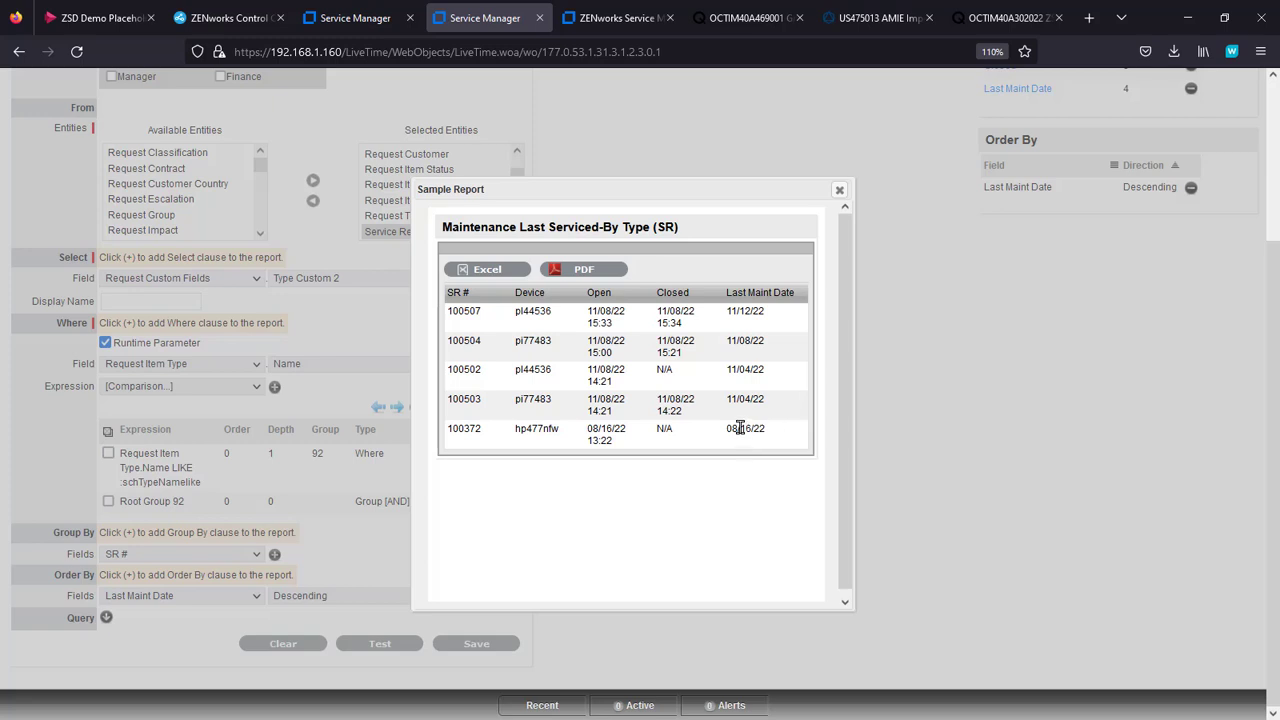
pyautogui.click(840, 190)
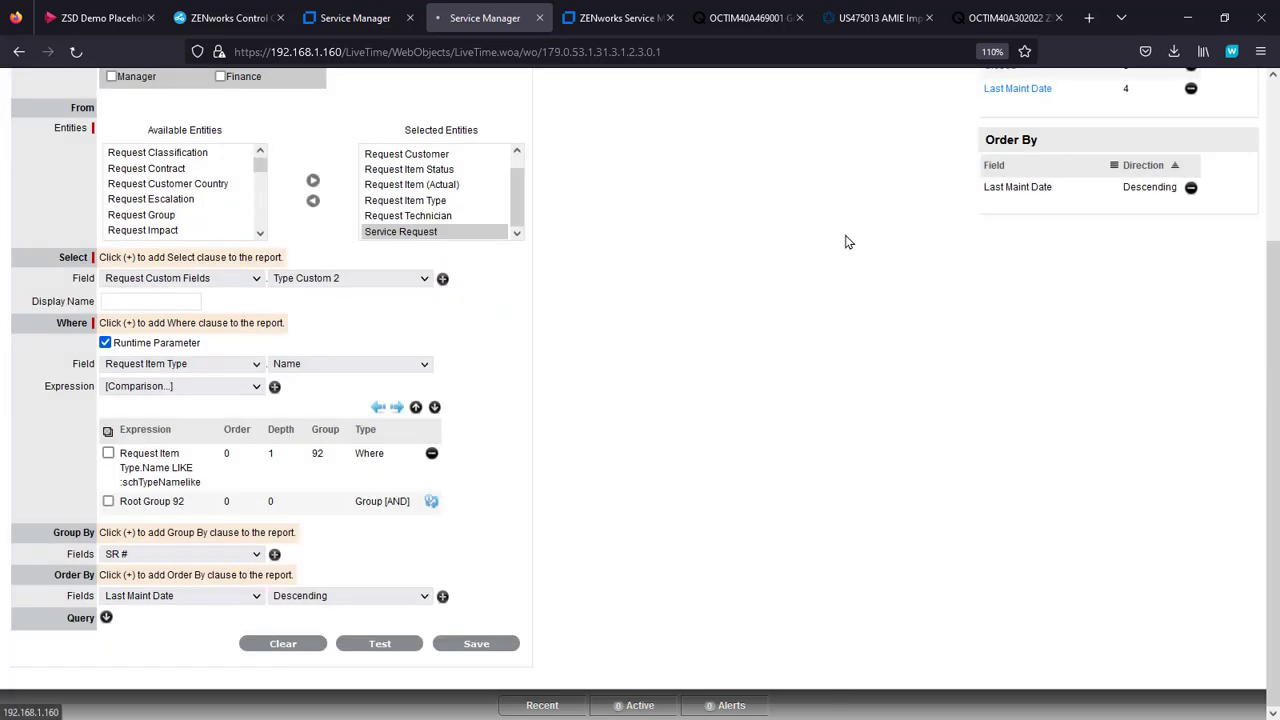
# Step: Remove the Last Maint Date sort from the report and add it again in Descending direction
pyautogui.click(1191, 394)
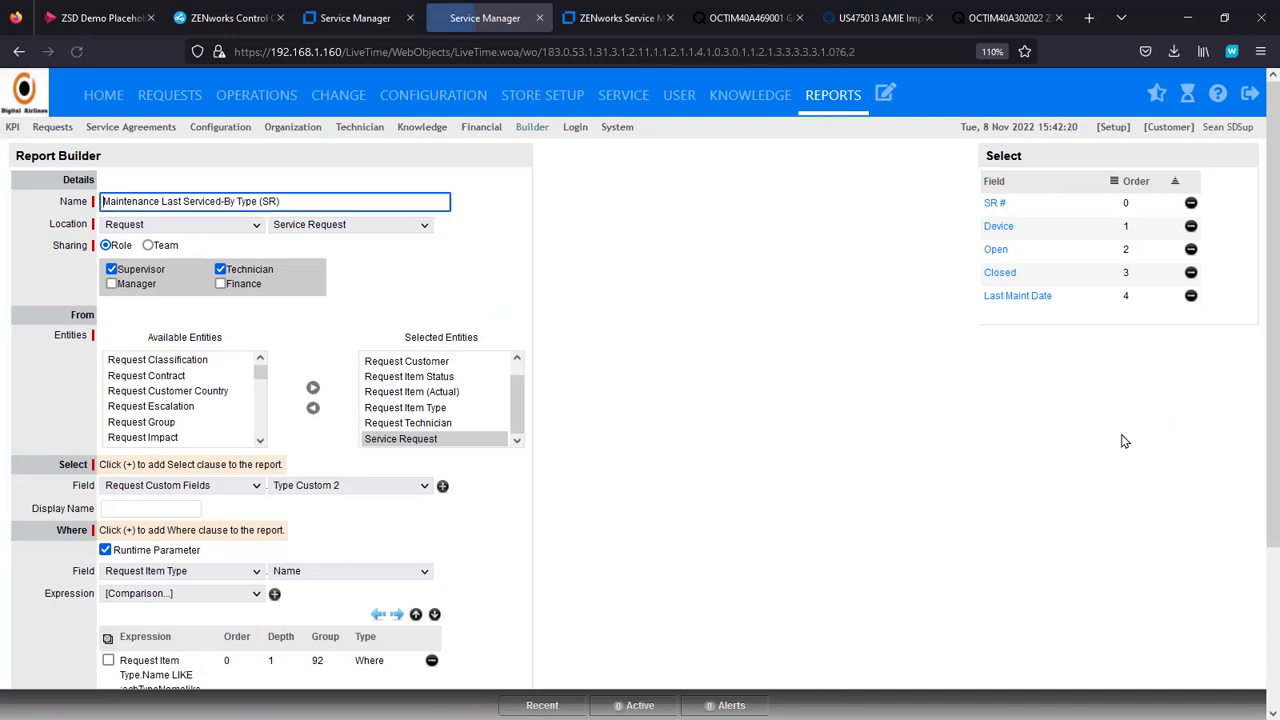
pyautogui.scroll(-4, 838, 521)
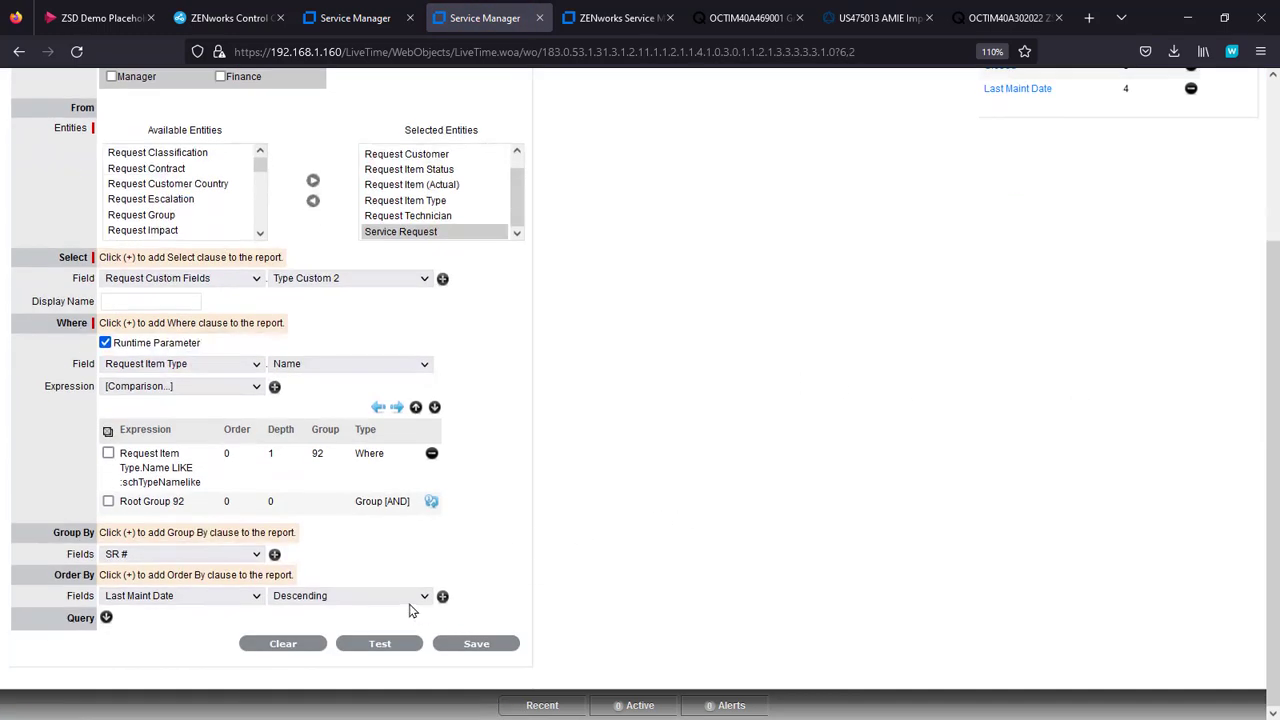
pyautogui.click(408, 600)
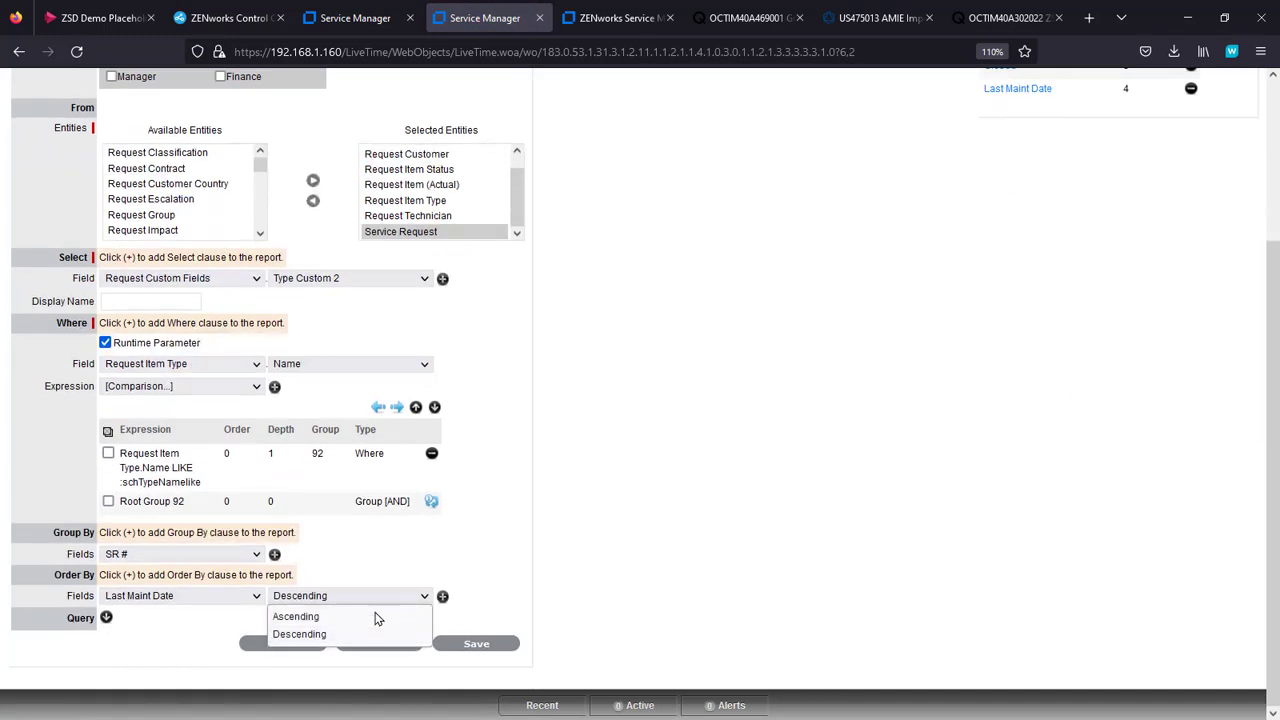
pyautogui.click(443, 598)
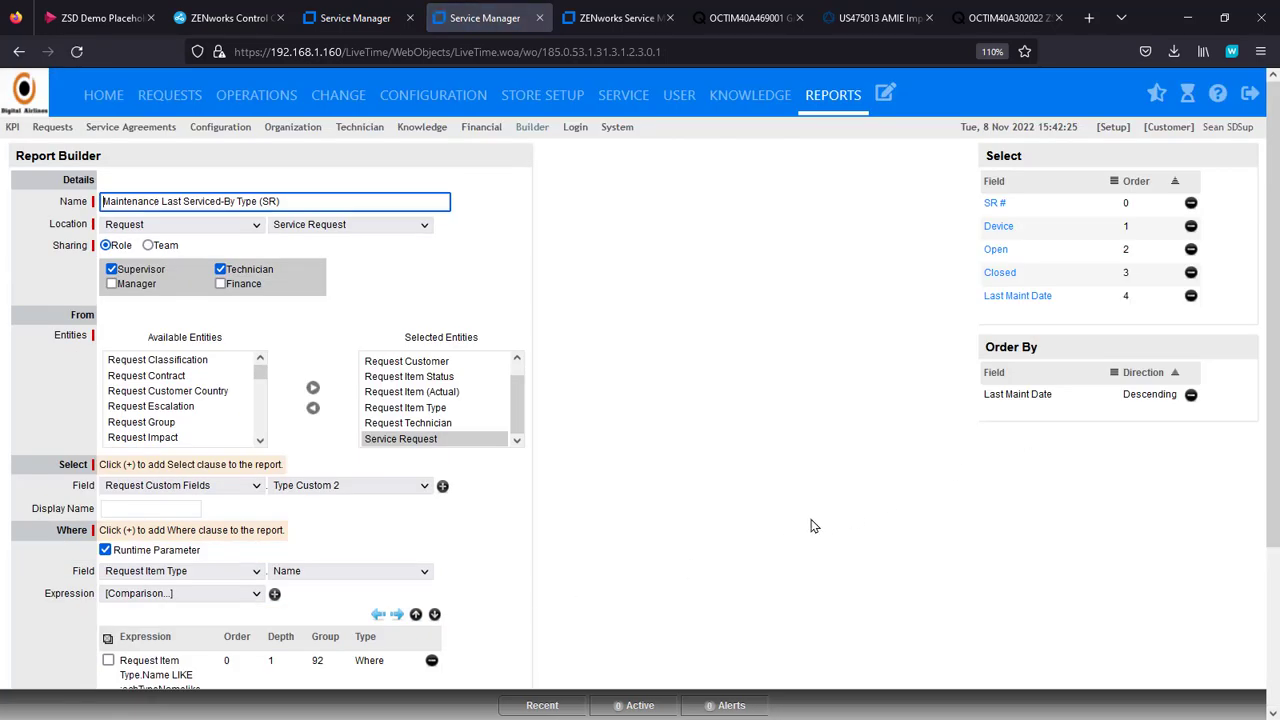
# Step: Replace the descending Last Maint Date sort with an Ascending one in the report's Order By clause
pyautogui.click(1189, 396)
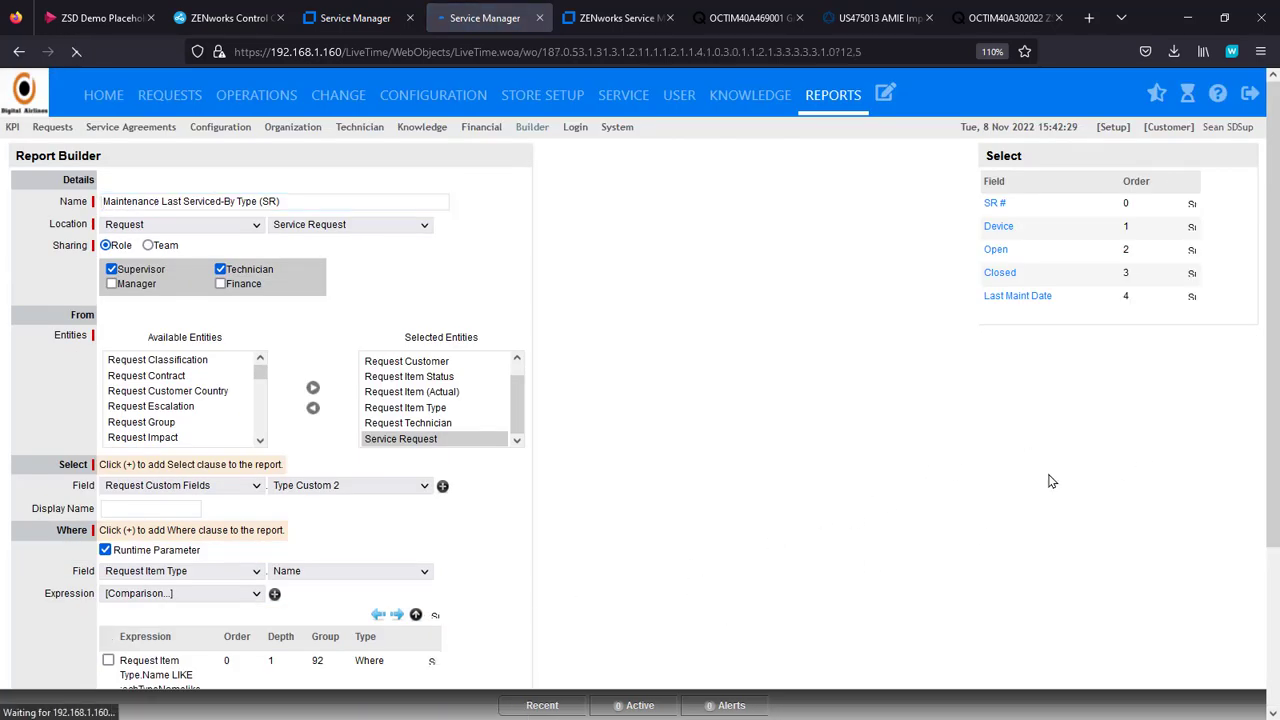
pyautogui.scroll(-3, 677, 582)
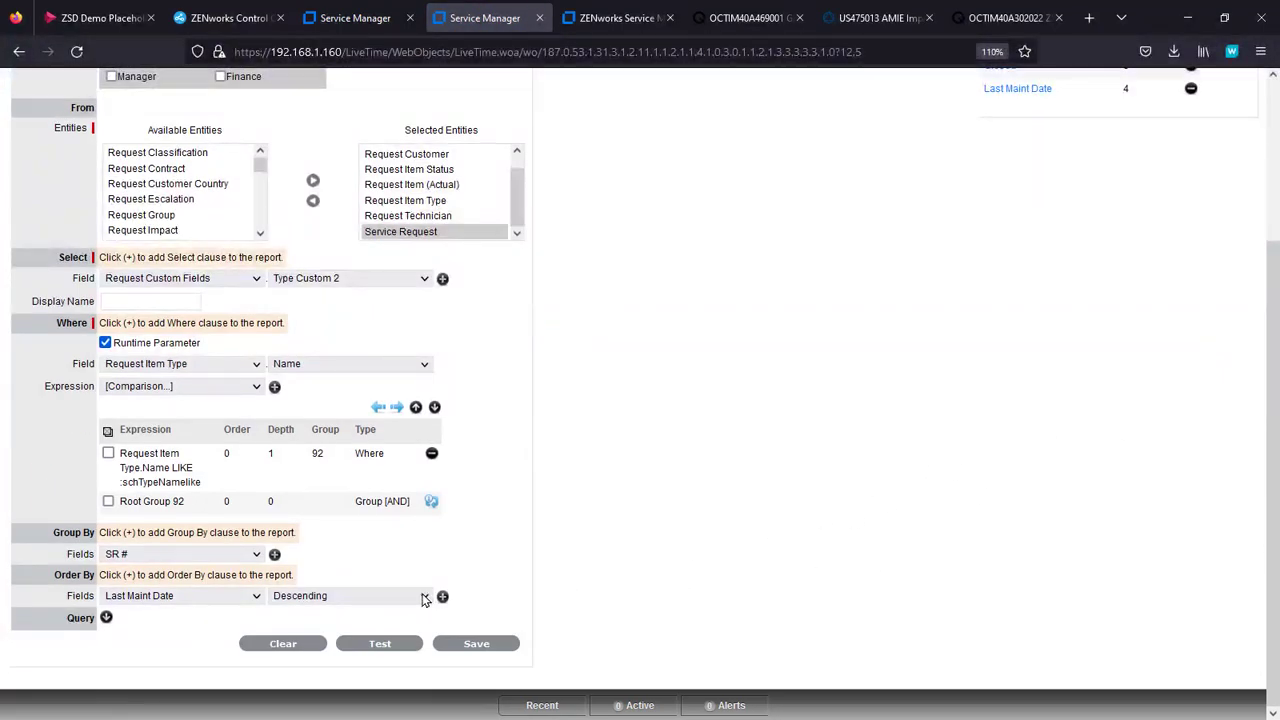
pyautogui.click(425, 597)
pyautogui.click(395, 617)
pyautogui.click(443, 596)
# Step: Test the ascending report with "printer%" as the item type name, review the row order and close the sample
pyautogui.scroll(-3, 729, 557)
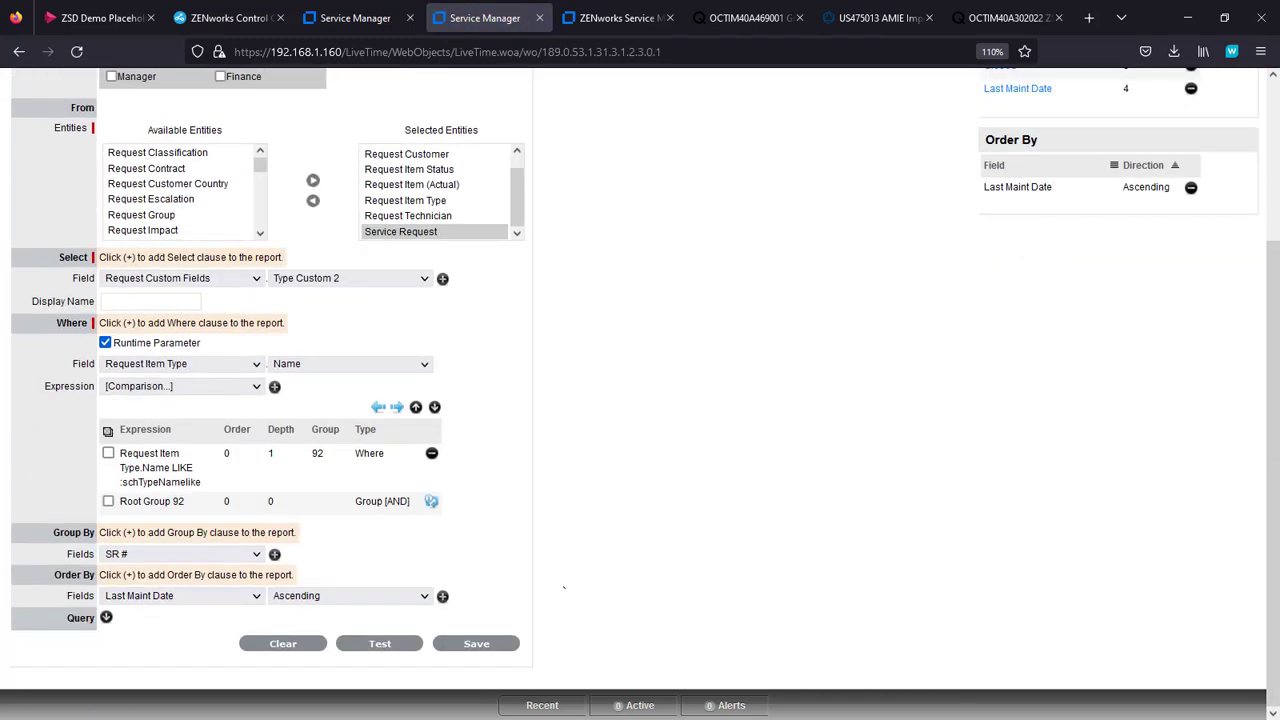
pyautogui.click(398, 646)
pyautogui.click(704, 251)
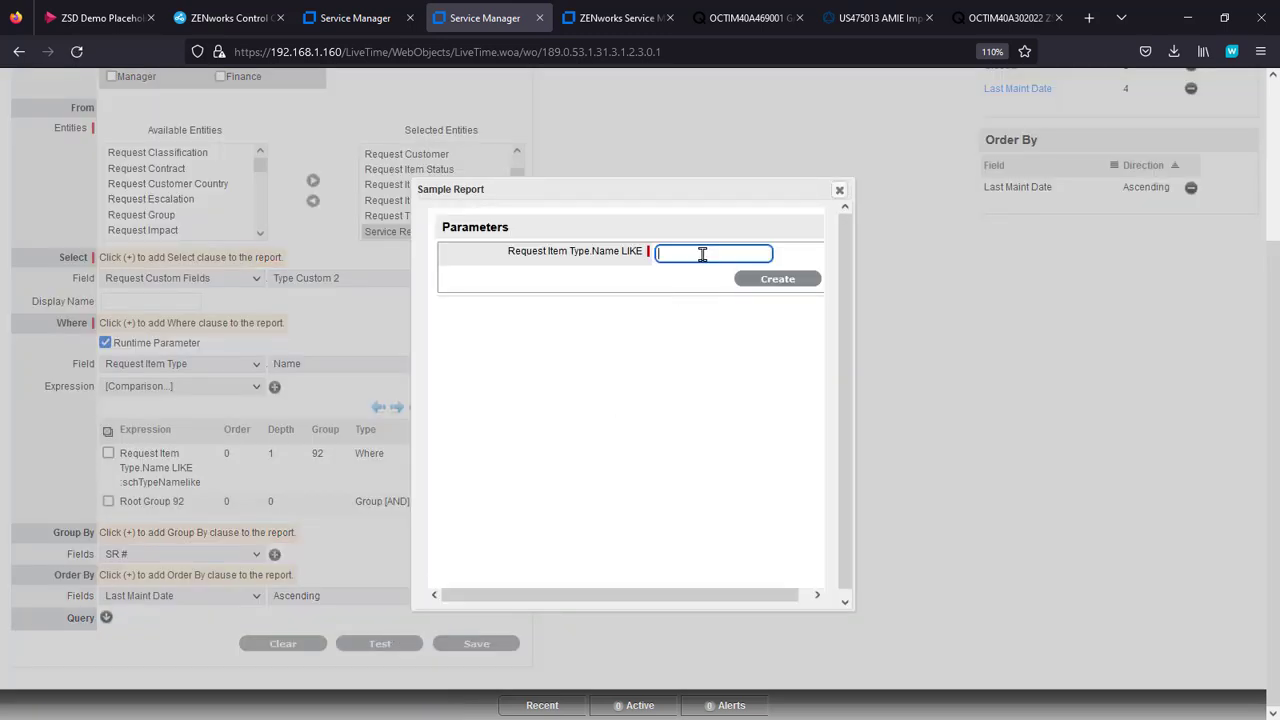
pyautogui.write('printer')
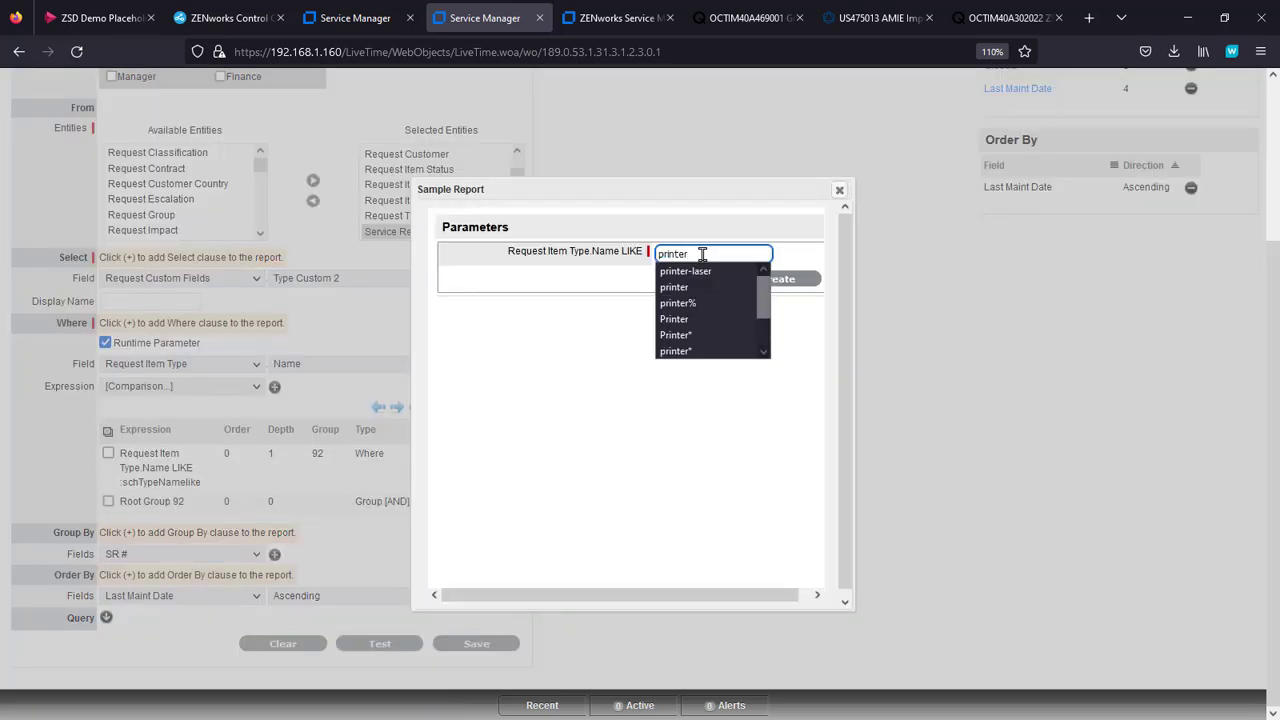
pyautogui.write('%')
pyautogui.press('Return')
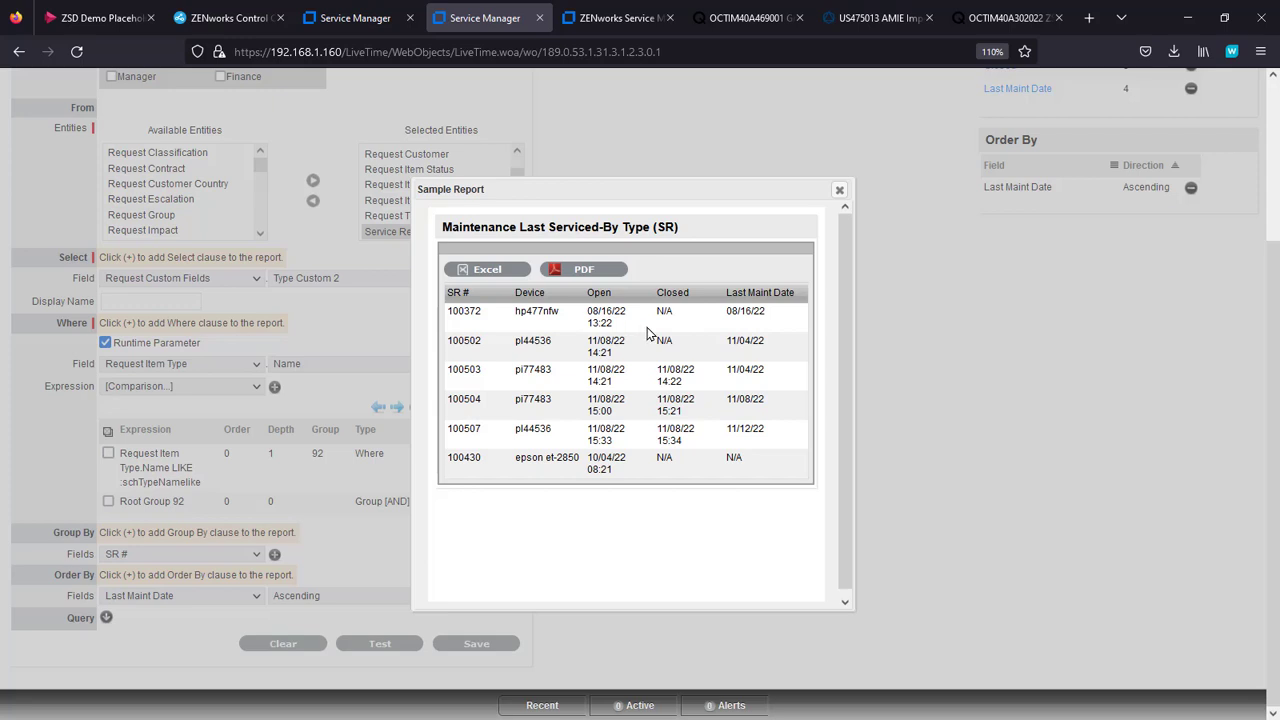
pyautogui.click(839, 192)
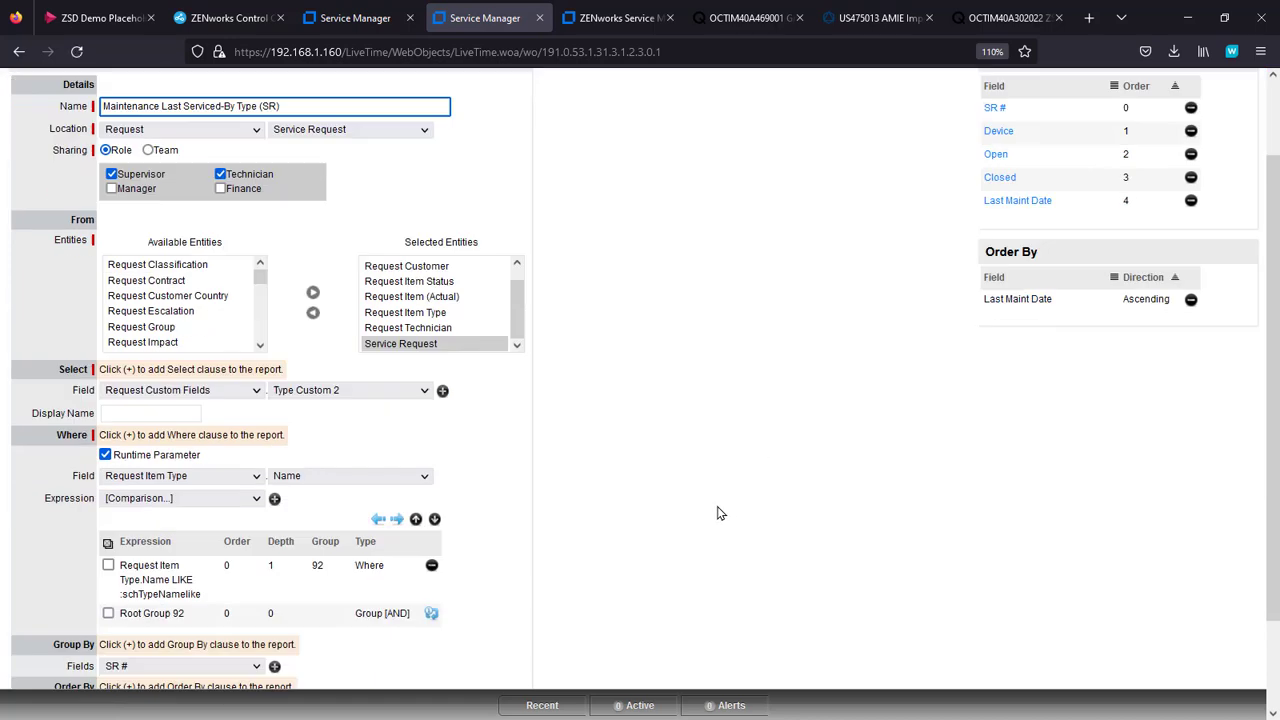
# Step: Save the report with its ascending sort and check the name it is saved under
pyautogui.click(484, 644)
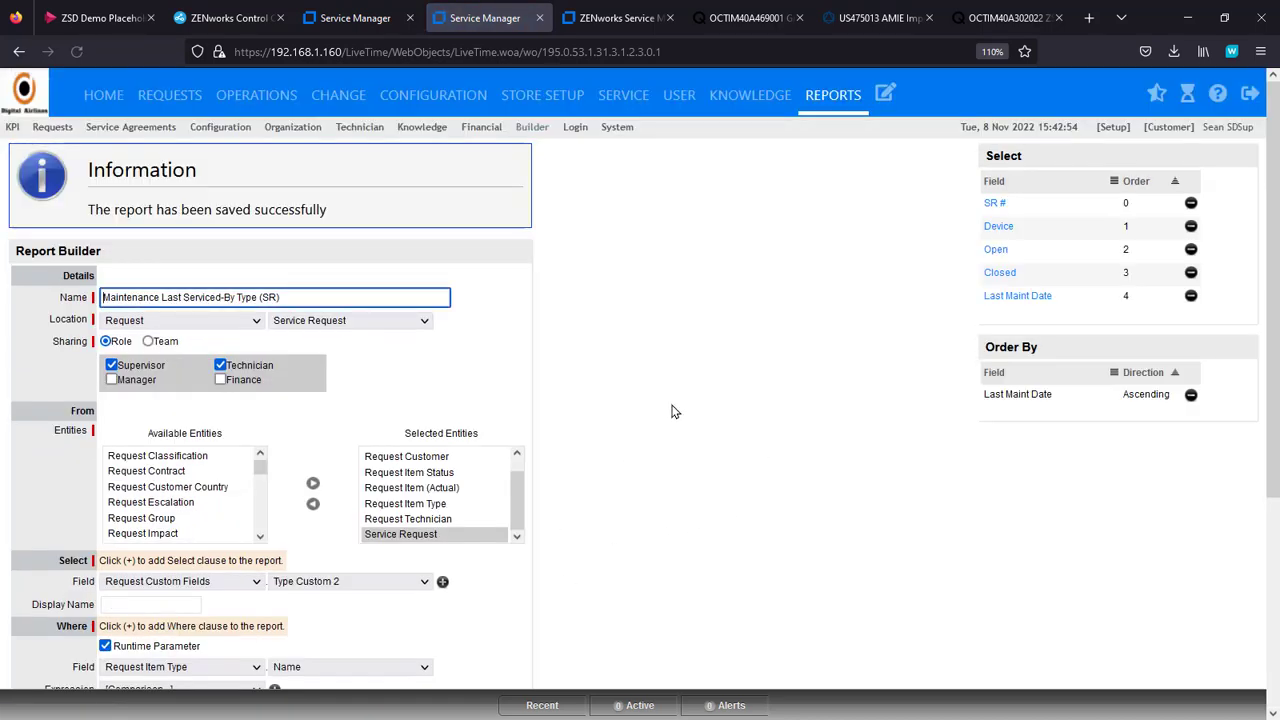
pyautogui.moveTo(329, 297); pyautogui.dragTo(92, 288)
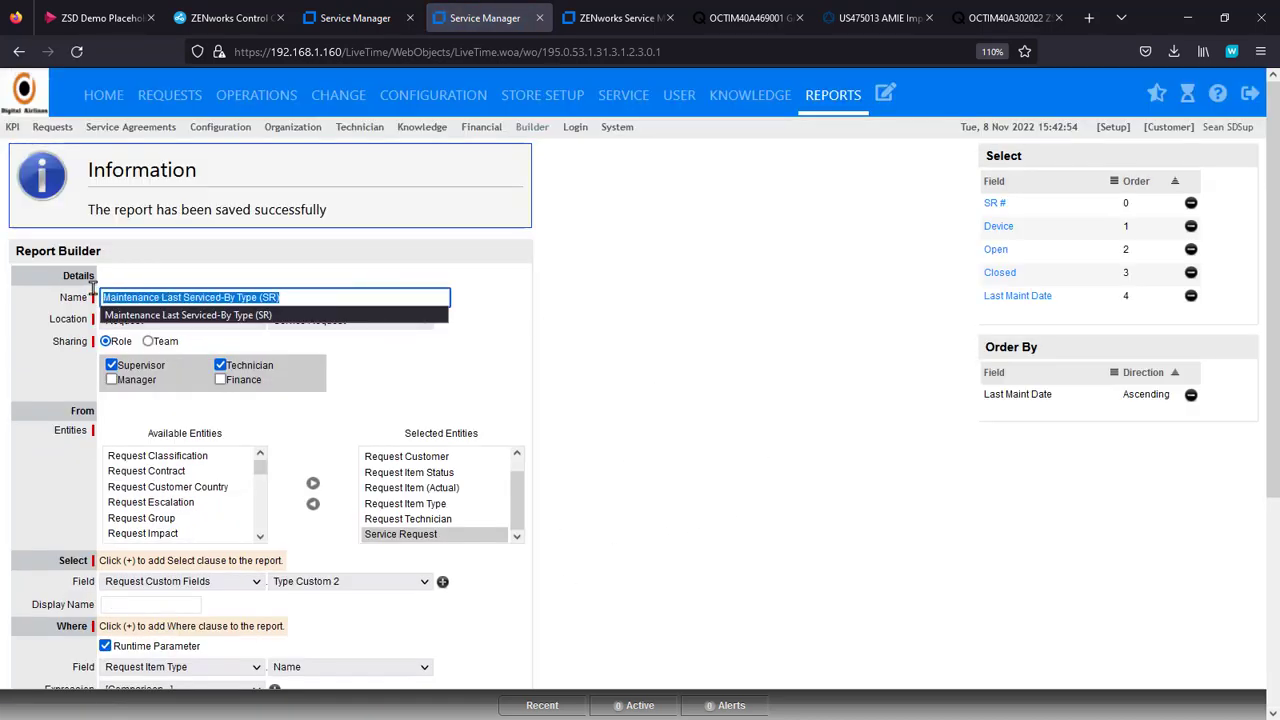
pyautogui.click(781, 296)
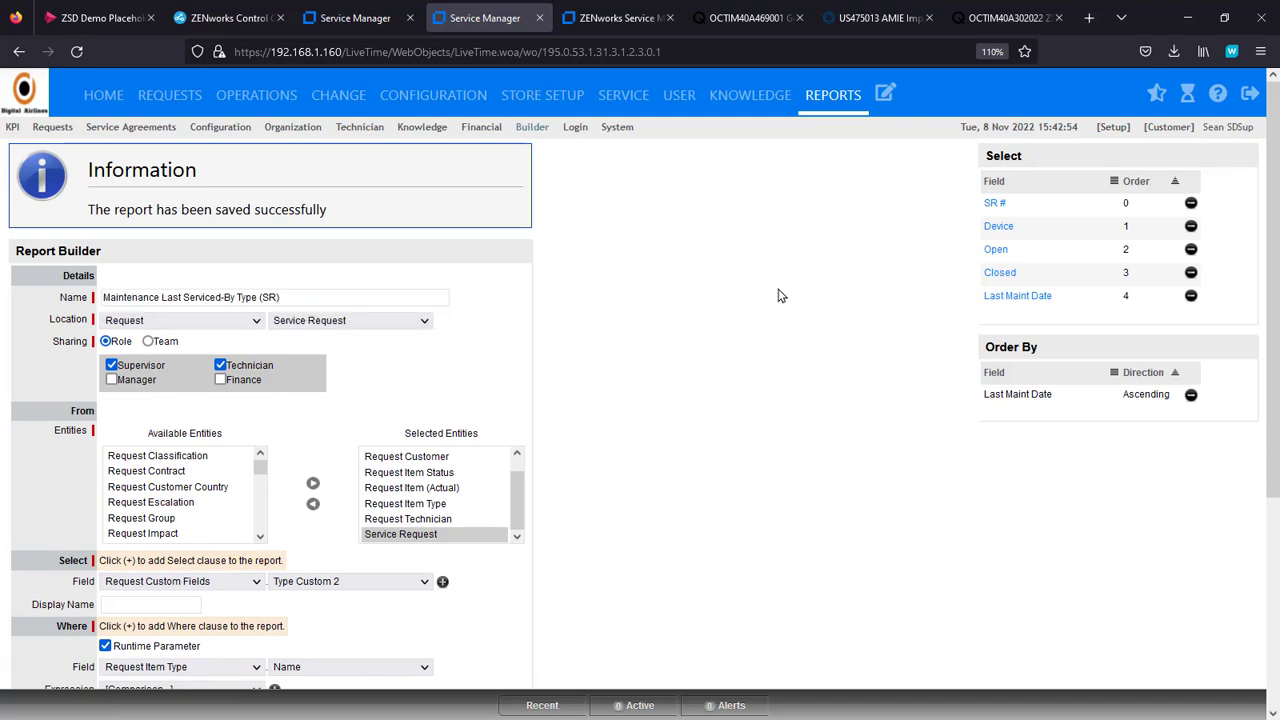
# Step: In the service request reports, choose *Maintenance Last Serviced-By Type (SR) and set its item type name parameter to "printer%"
pyautogui.click(814, 94)
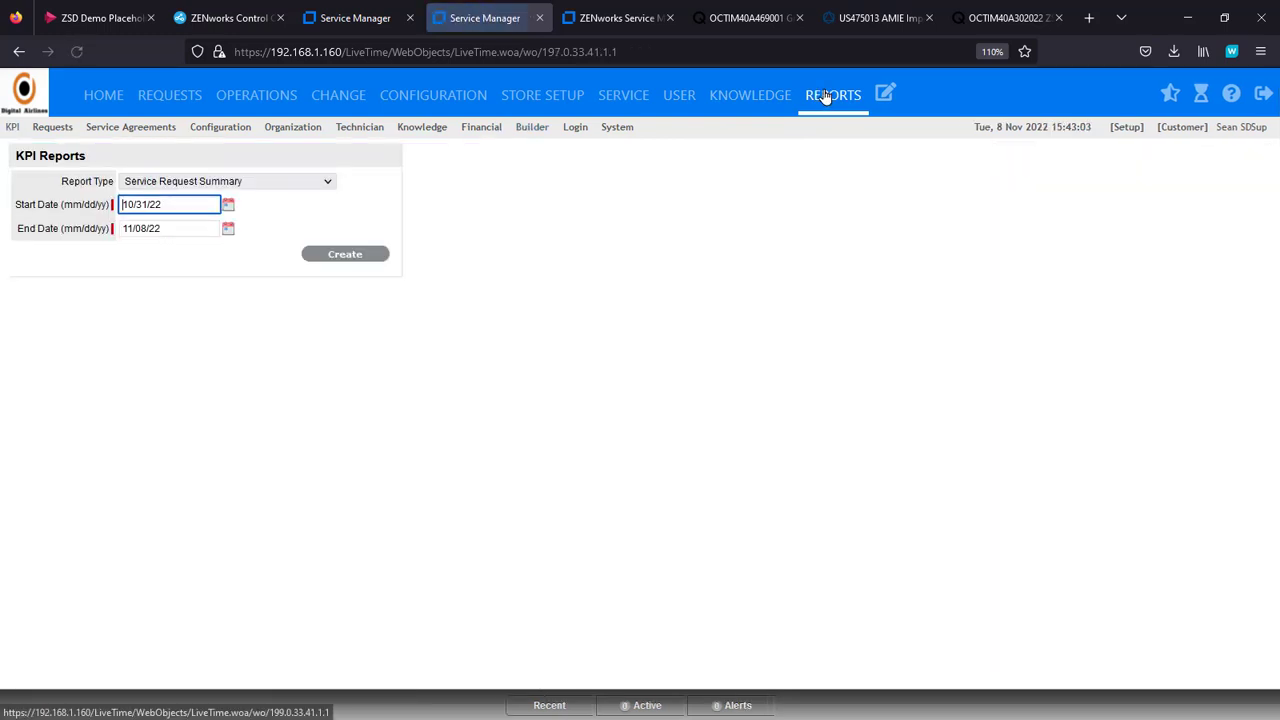
pyautogui.click(45, 129)
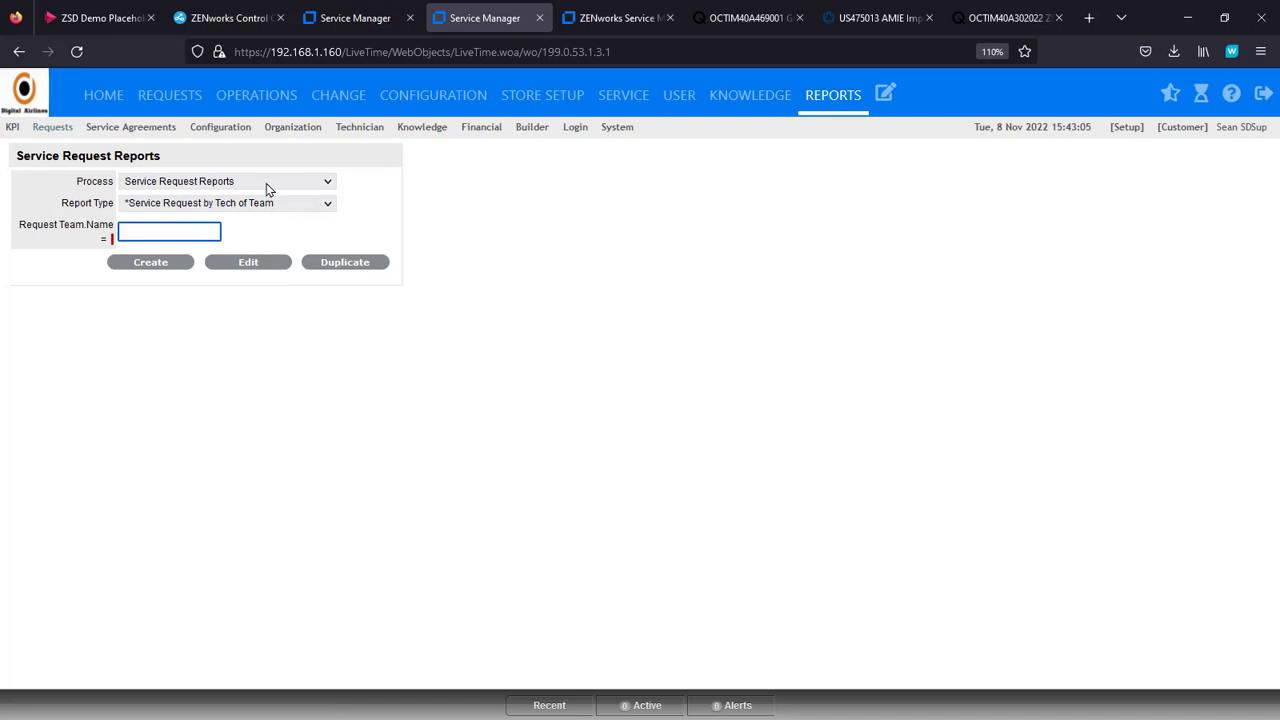
pyautogui.click(327, 206)
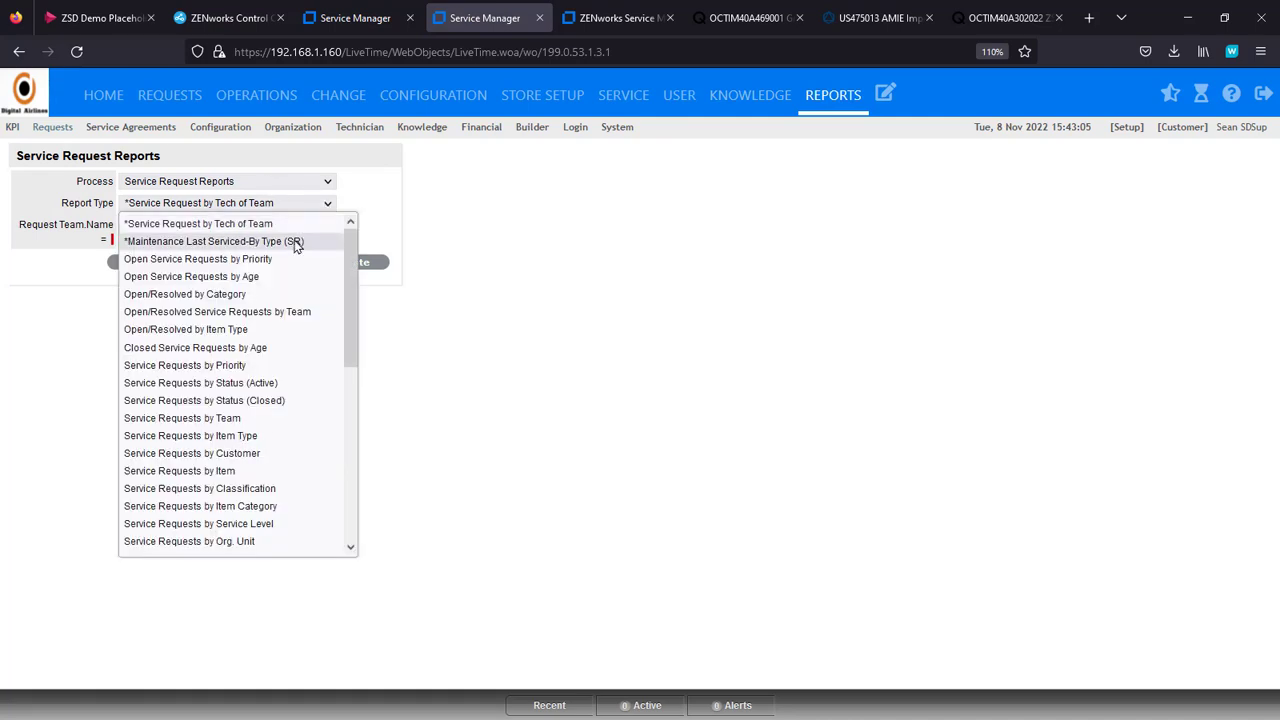
pyautogui.click(300, 242)
pyautogui.click(173, 234)
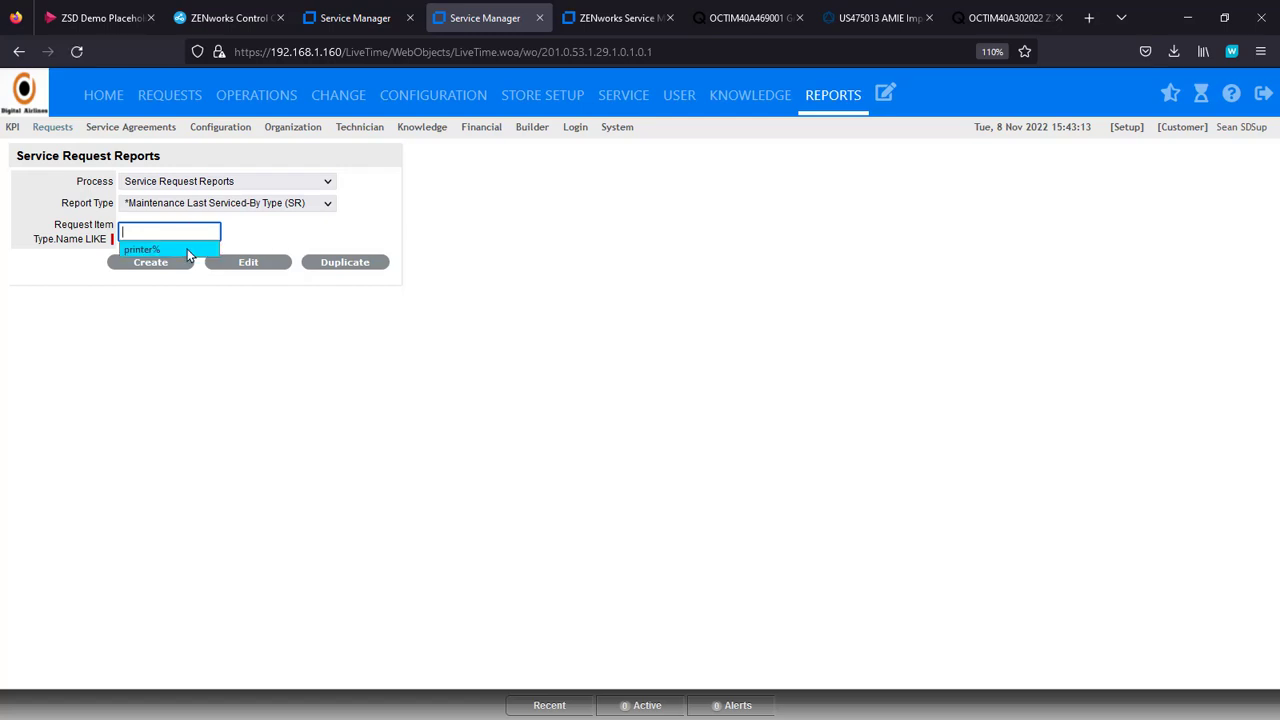
pyautogui.click(160, 249)
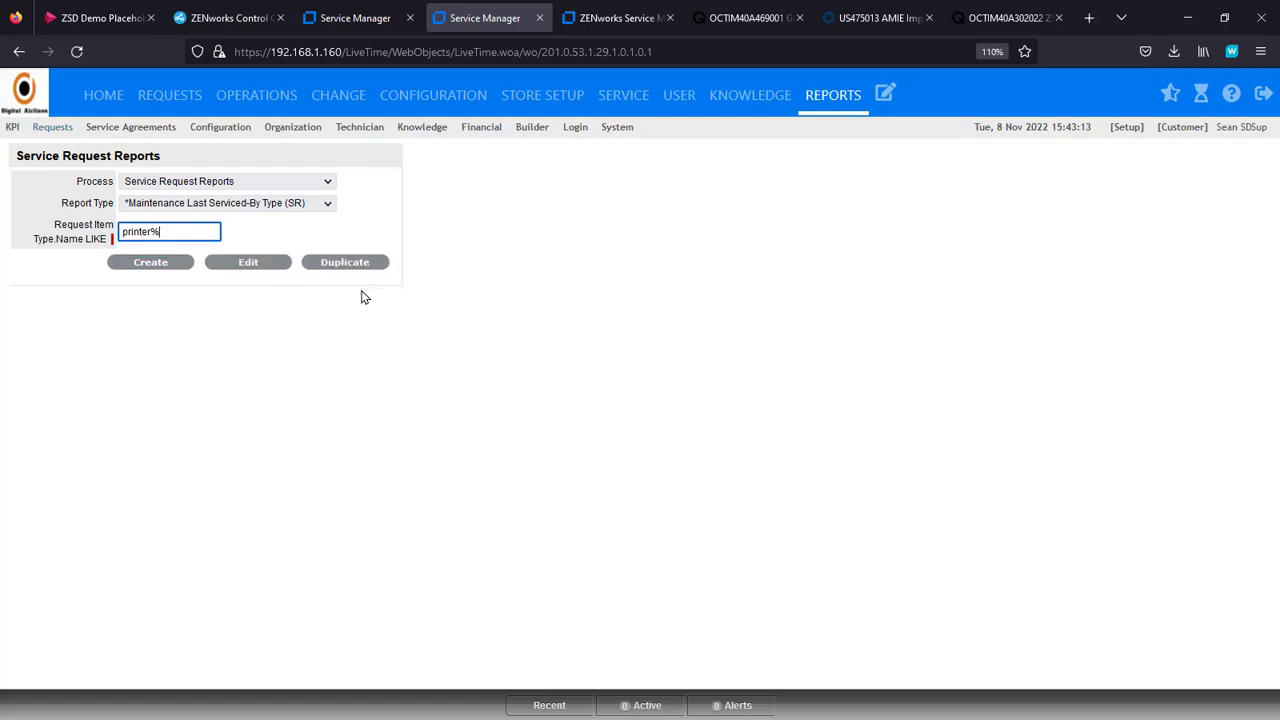
# Step: Create the maintenance report for item types matching "printer%" and review the listed requests and the name parameter
pyautogui.click(170, 271)
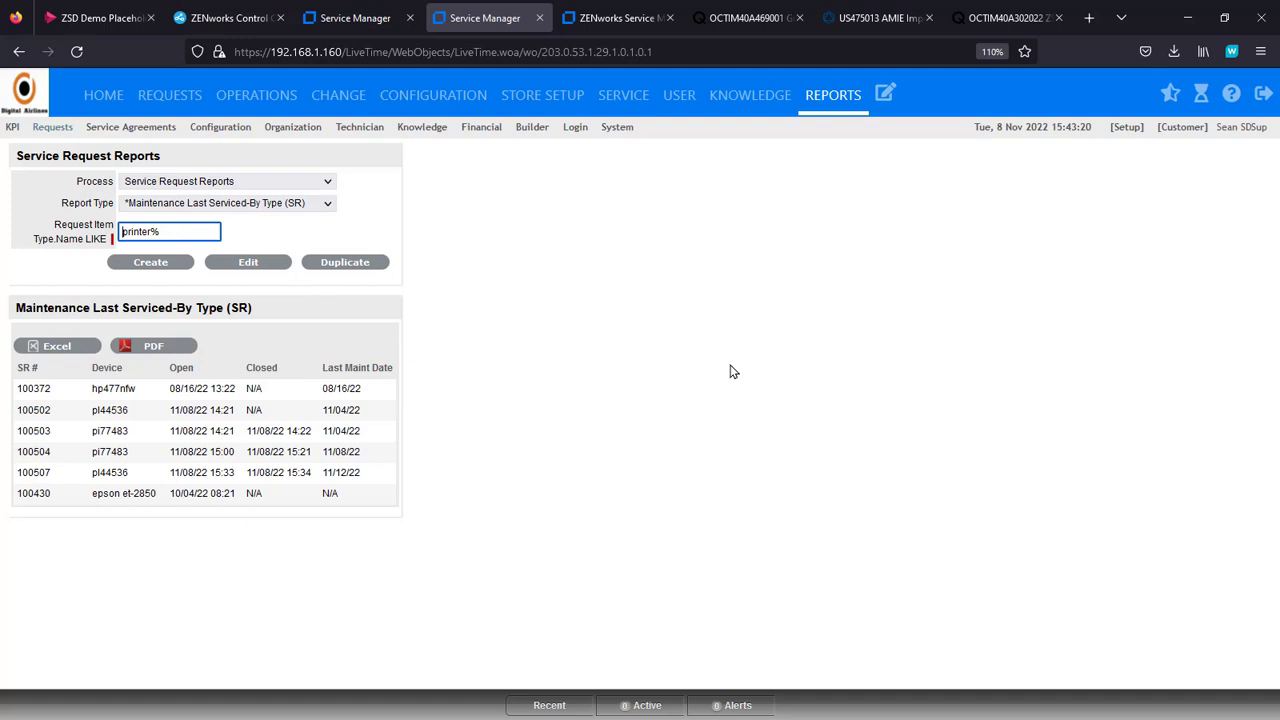
pyautogui.click(688, 318)
pyautogui.click(340, 272)
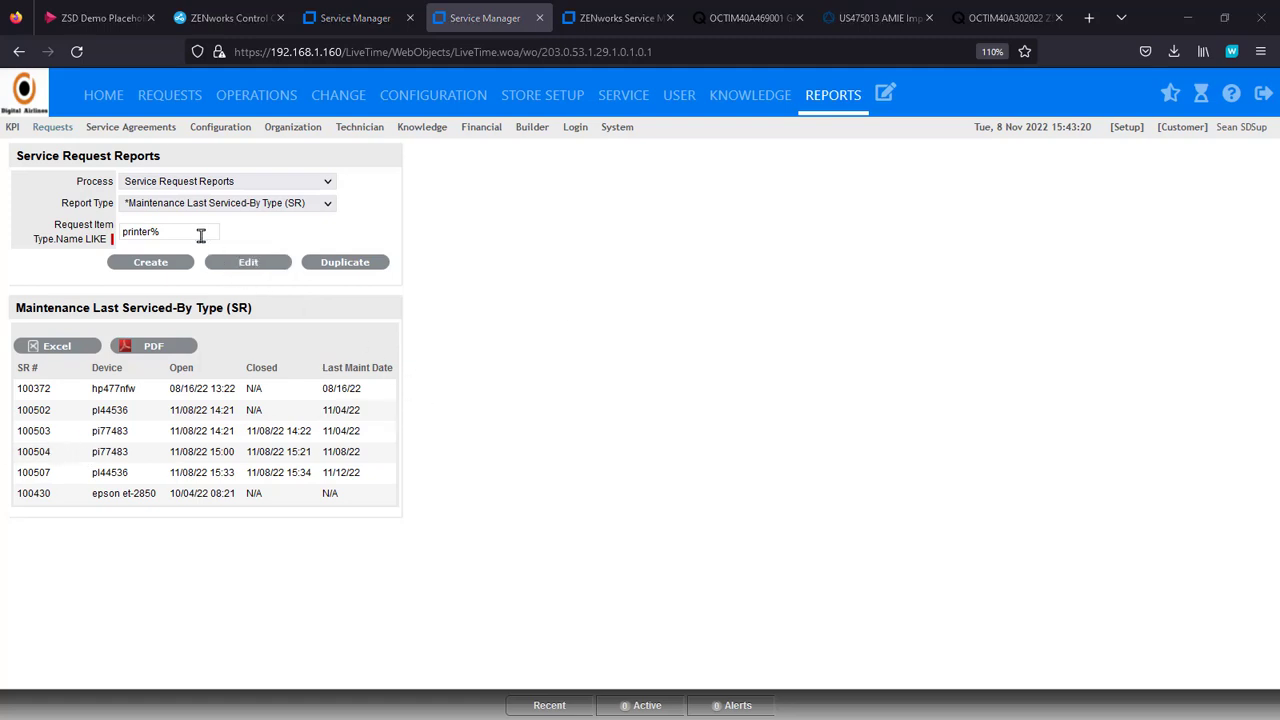
pyautogui.moveTo(200, 235); pyautogui.dragTo(112, 230)
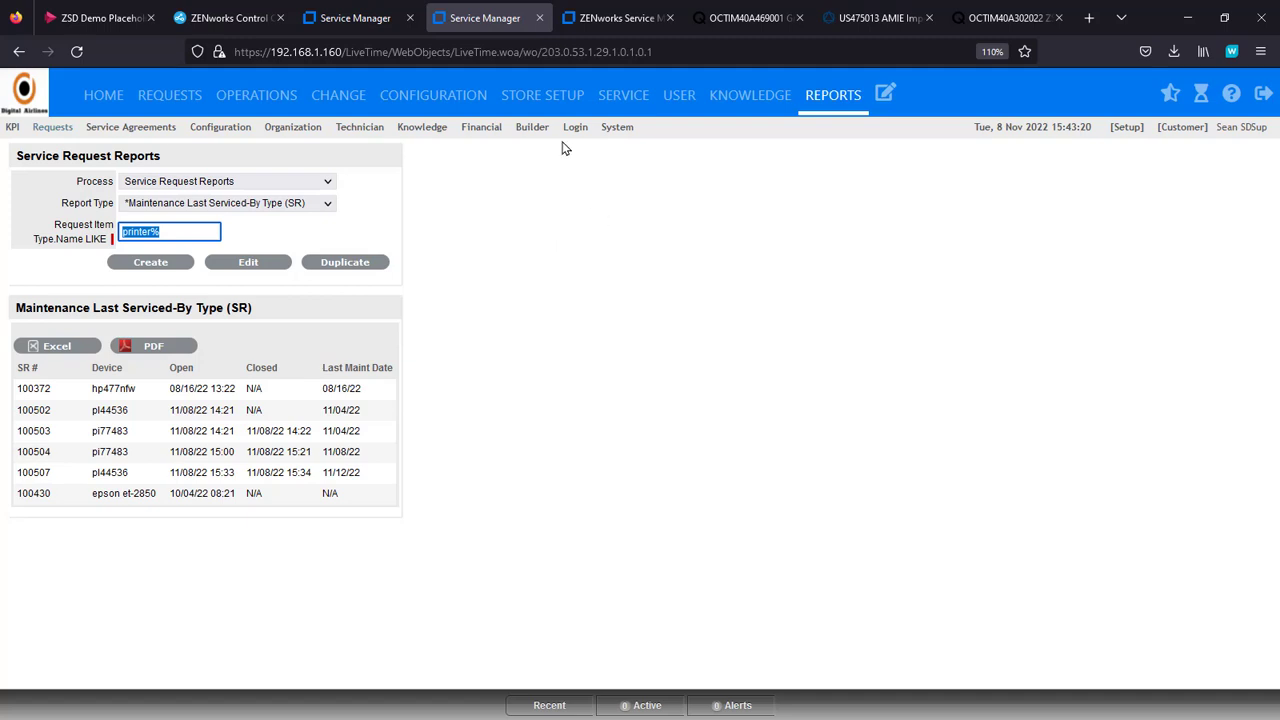
# Step: View the list of item types in the configuration to find other type names for the report
pyautogui.click(446, 95)
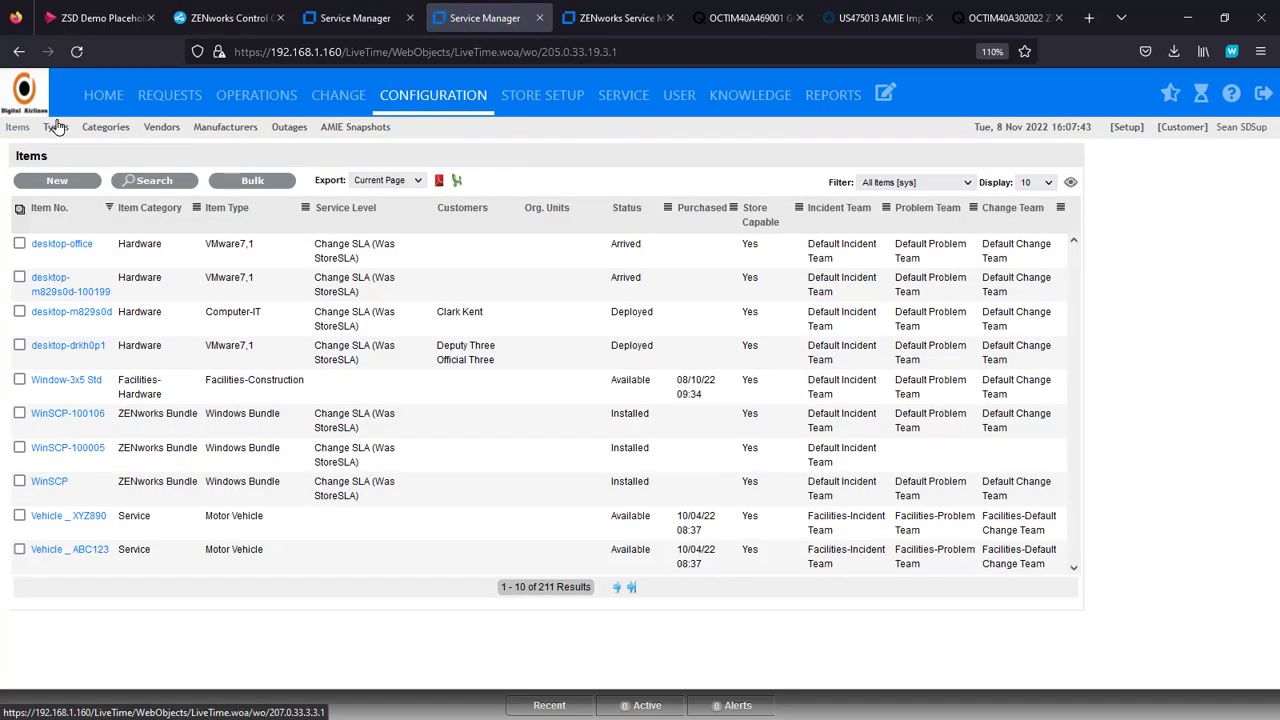
pyautogui.click(55, 128)
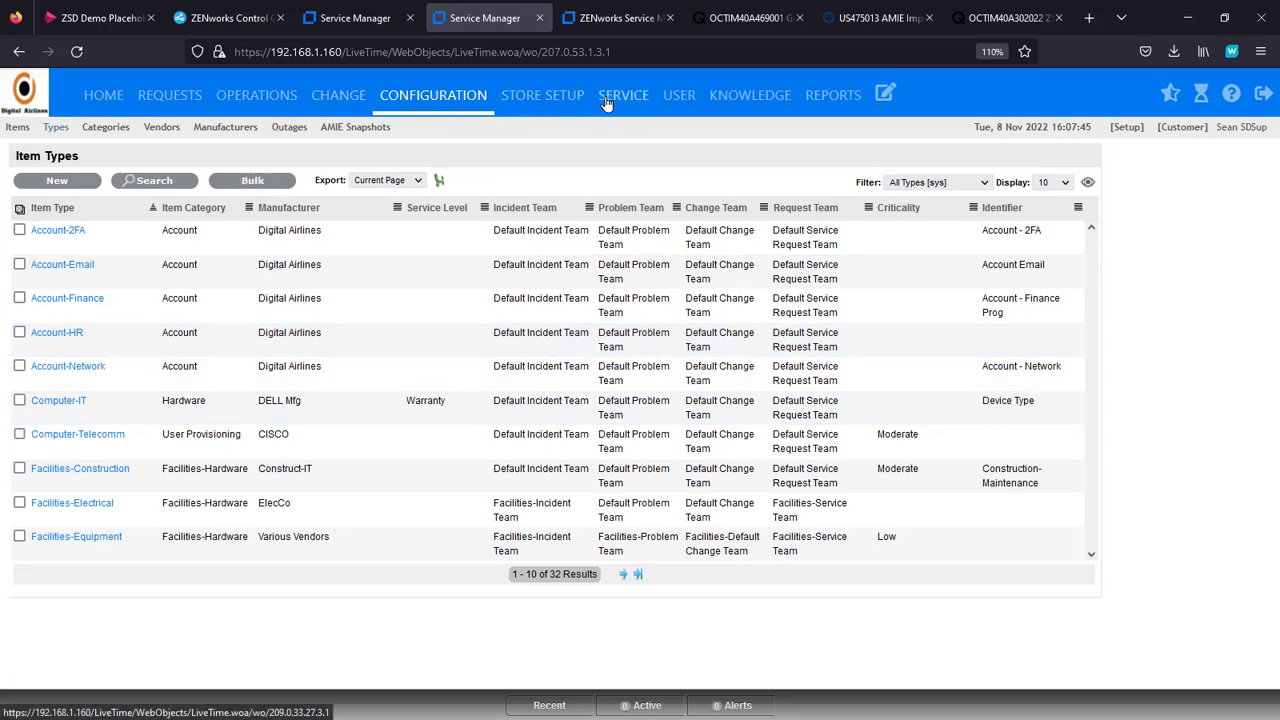
# Step: Create the *Maintenance Last Serviced-By Type (SR) service request report with "computer%" as the item type name
pyautogui.click(816, 95)
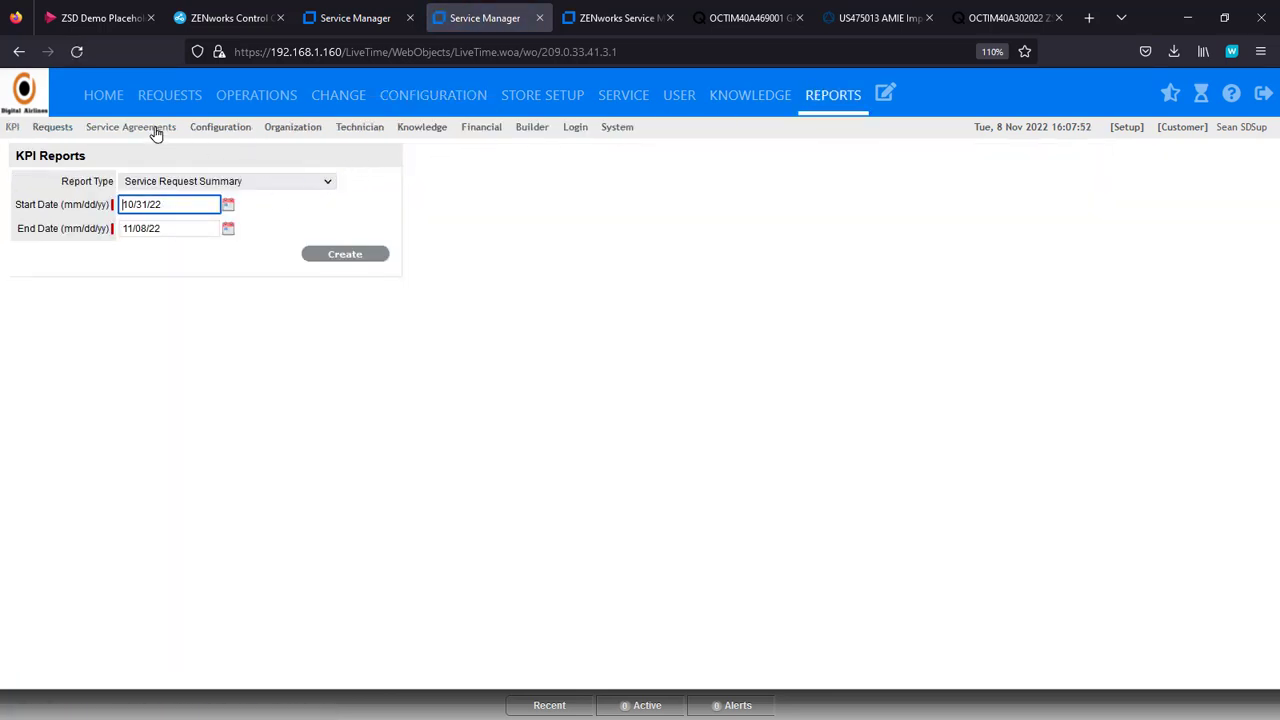
pyautogui.click(55, 127)
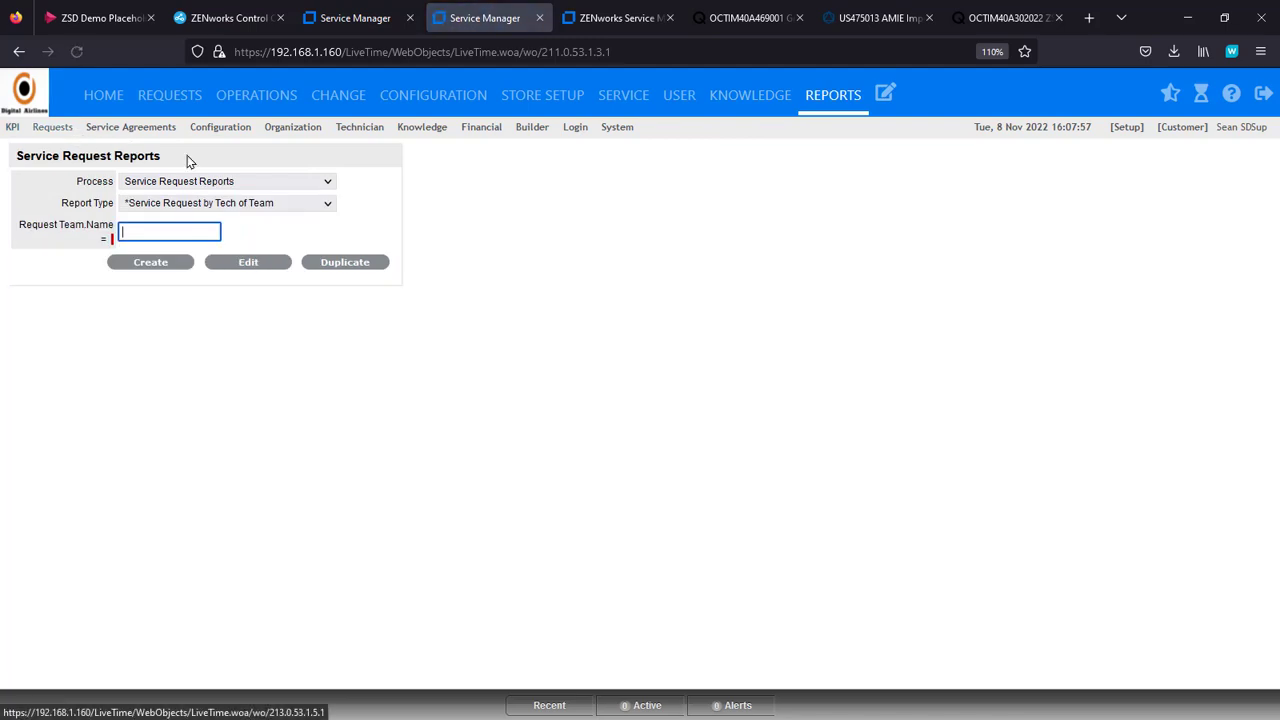
pyautogui.click(326, 204)
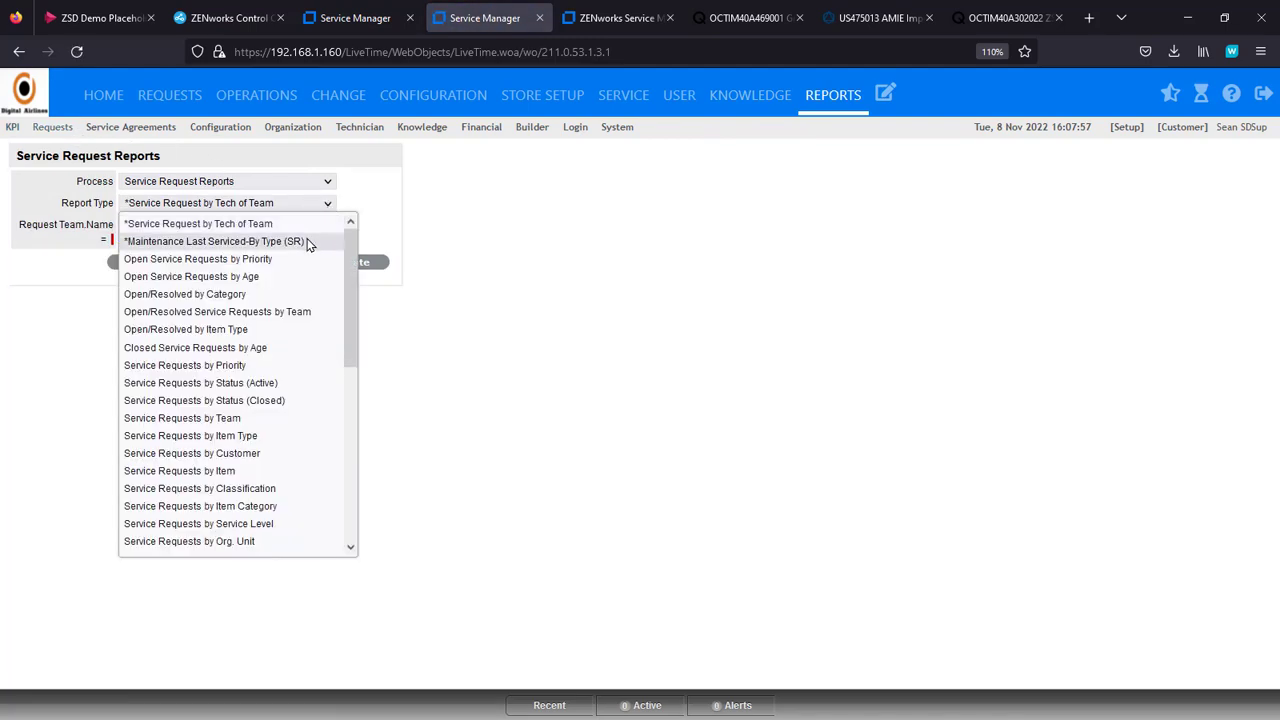
pyautogui.click(308, 245)
pyautogui.click(176, 230)
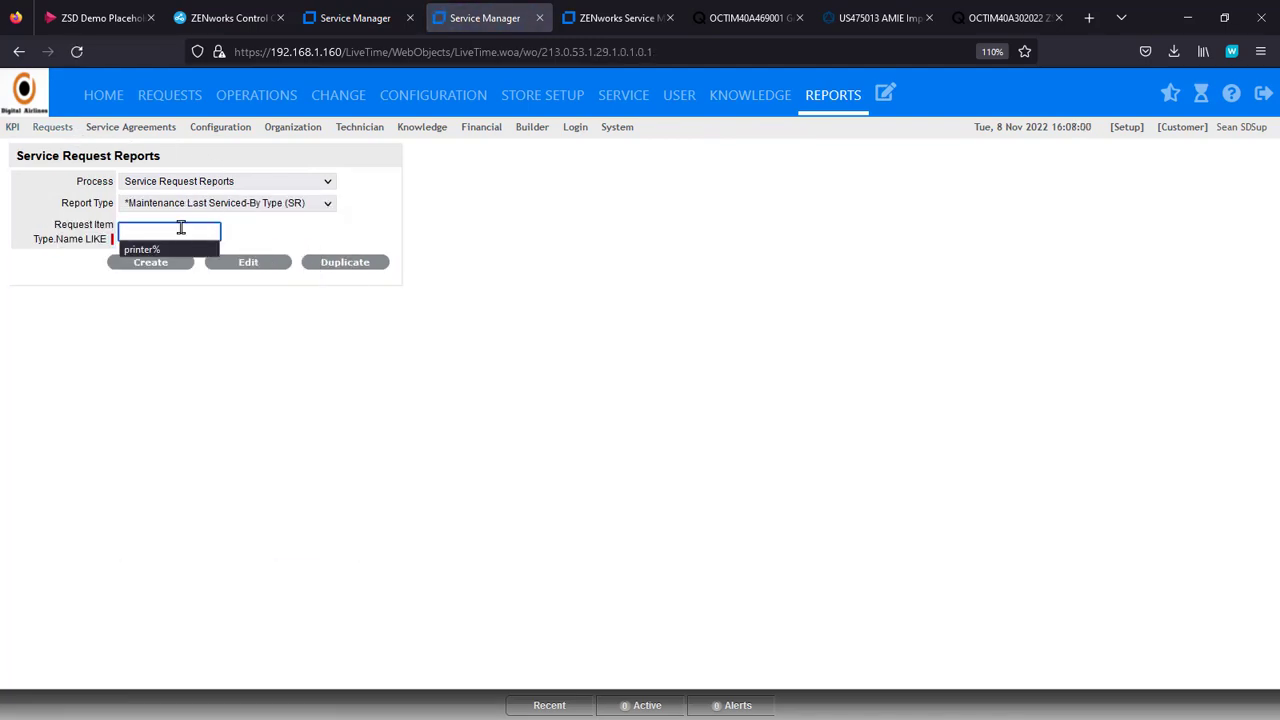
pyautogui.write('computer%')
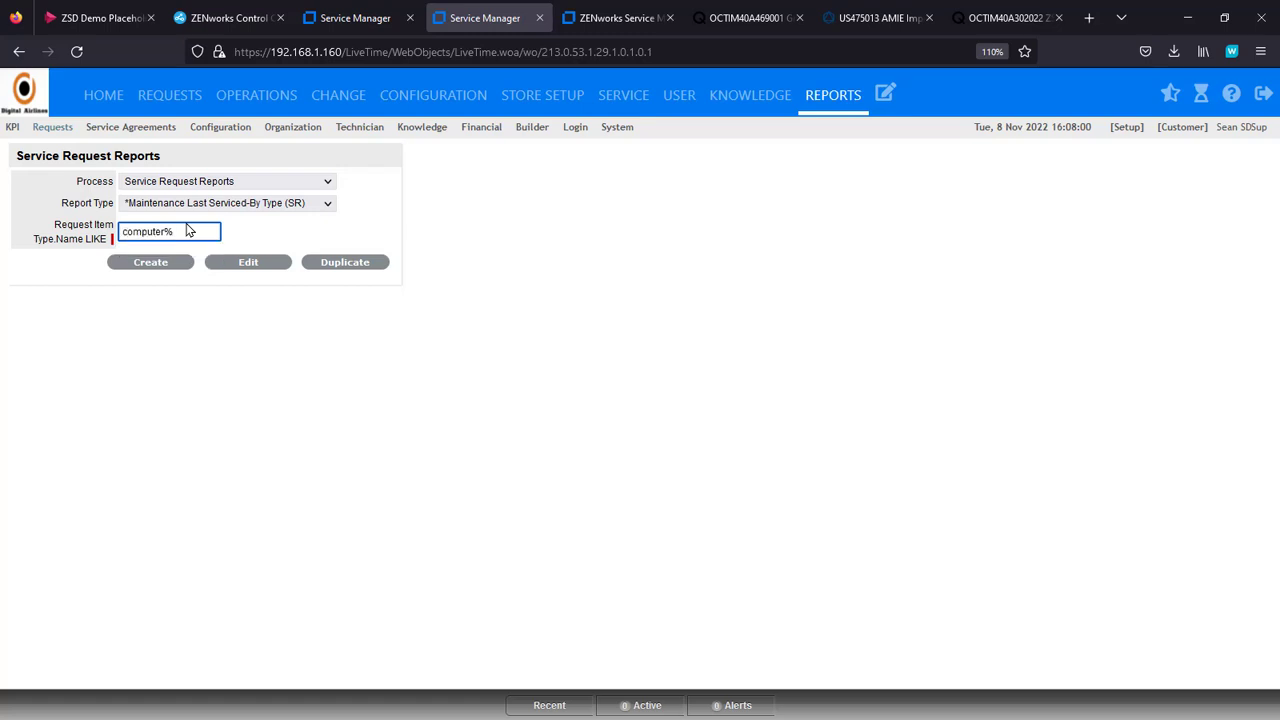
pyautogui.click(168, 265)
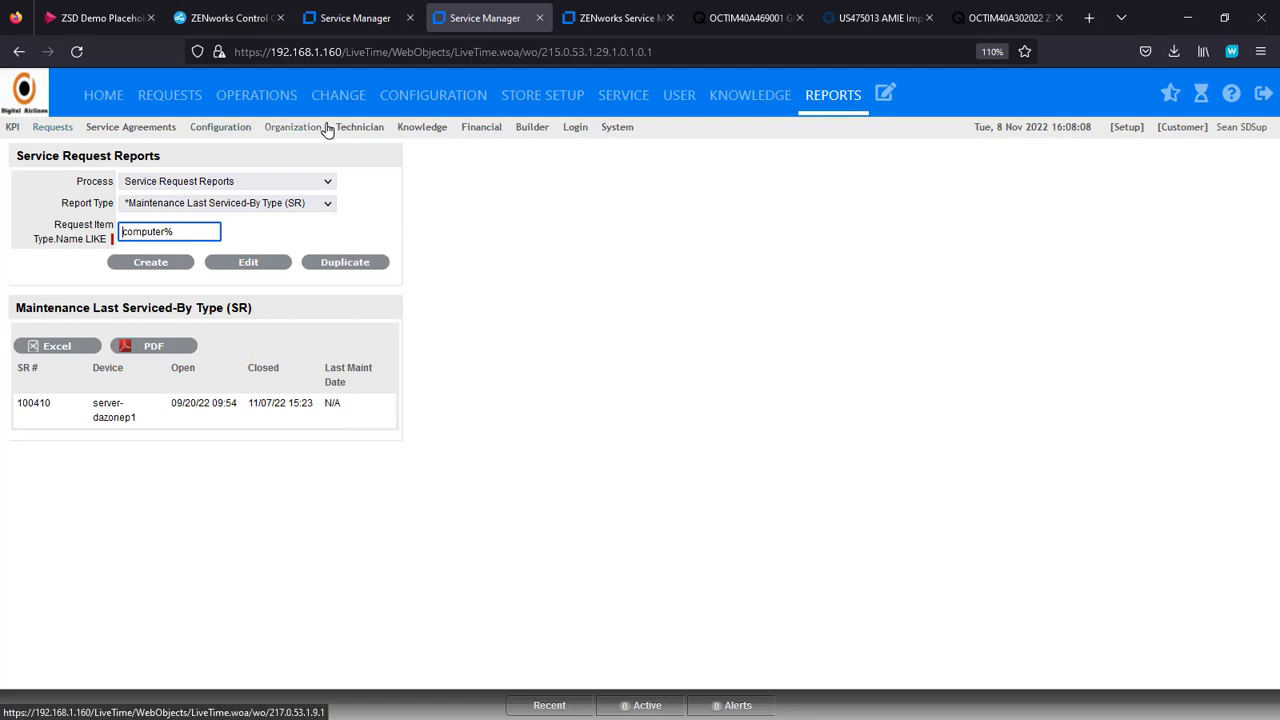
# Step: Search the item types by the Printers & Scanners category and view the custom fields of Printer-Ink
pyautogui.click(423, 103)
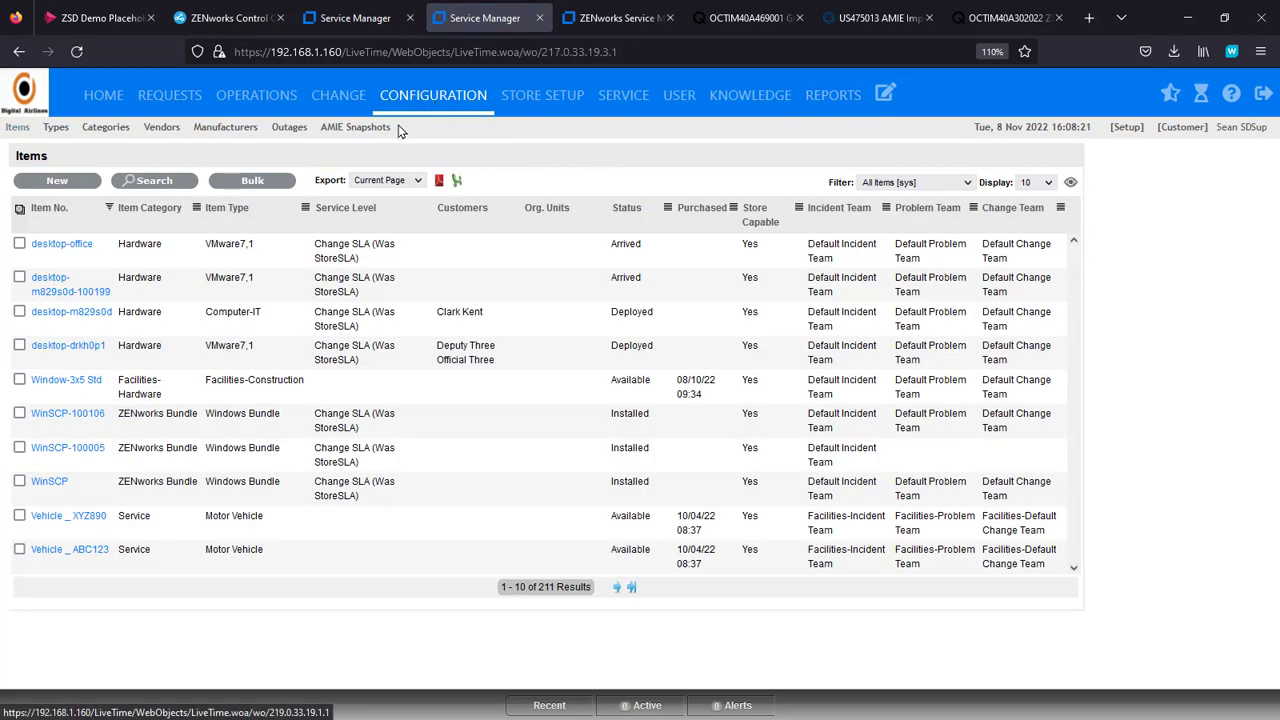
pyautogui.click(54, 130)
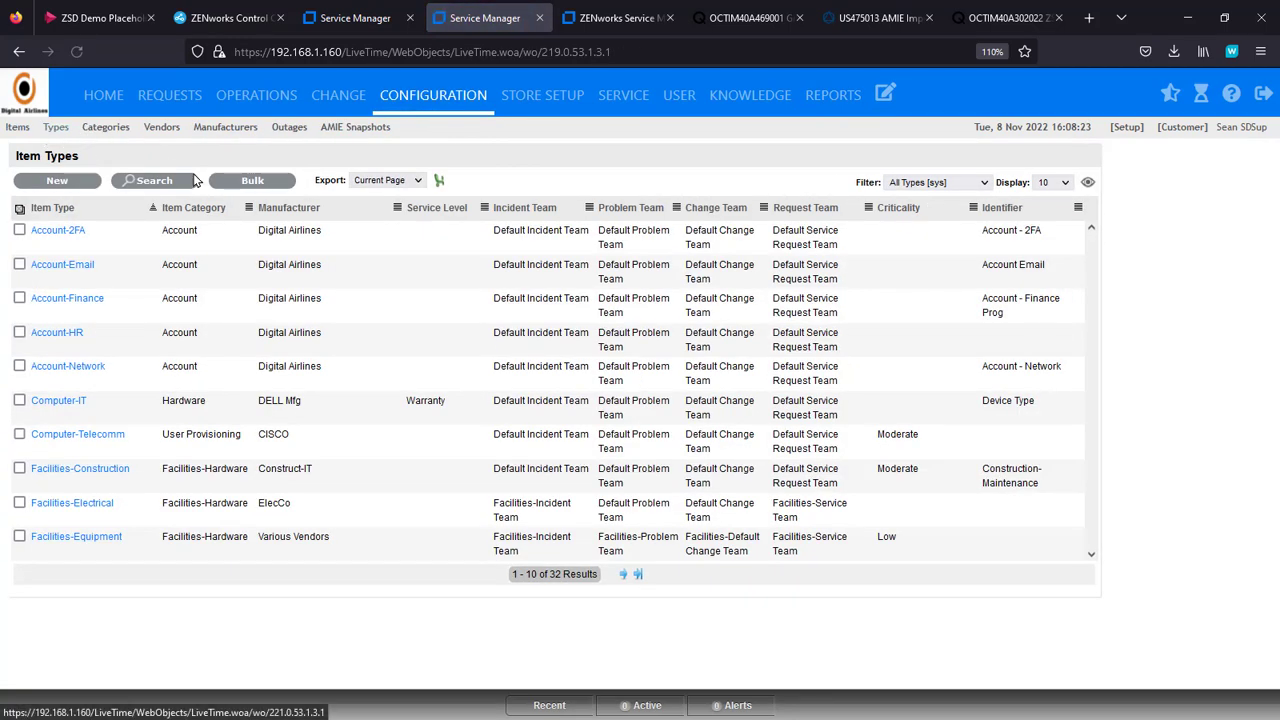
pyautogui.click(175, 182)
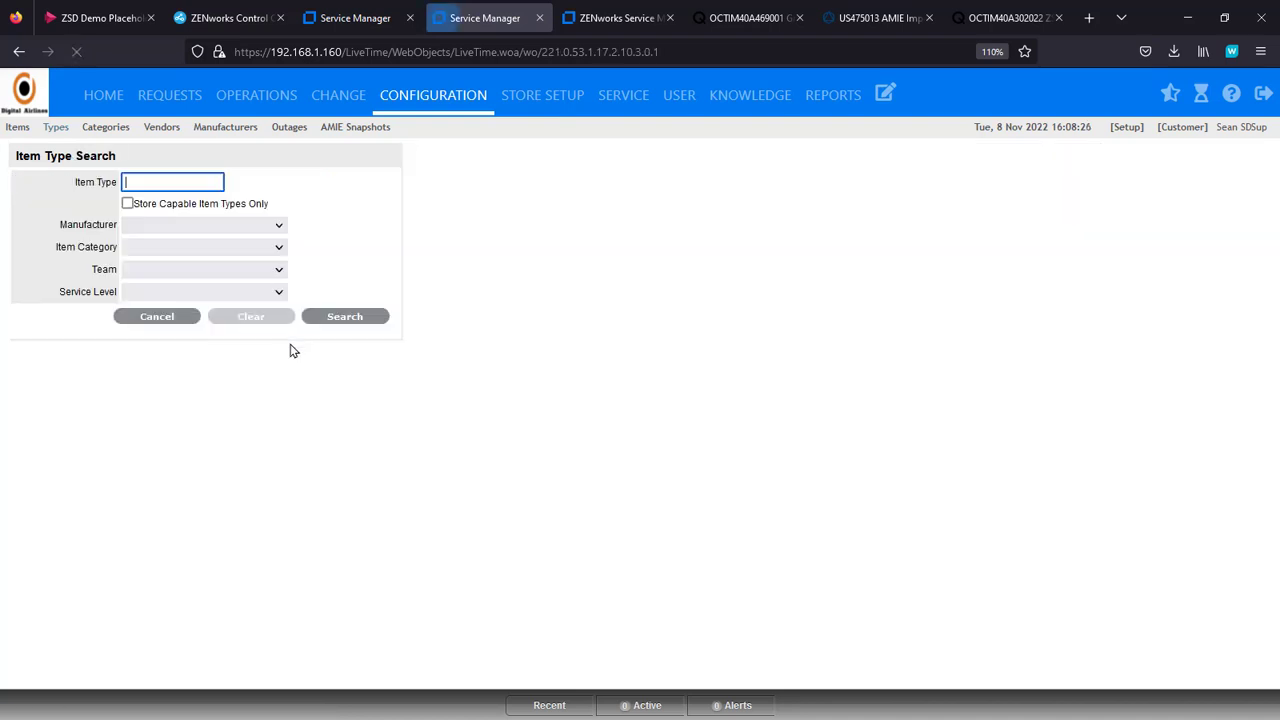
pyautogui.click(279, 249)
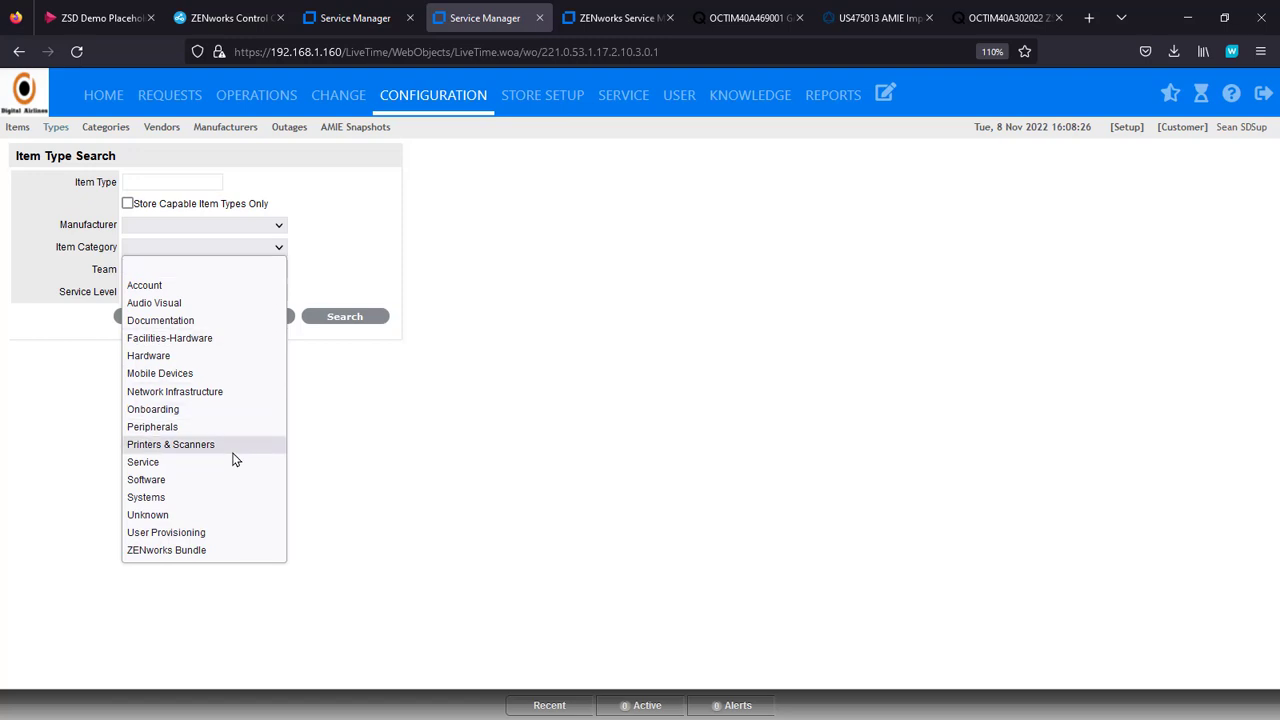
pyautogui.click(233, 450)
pyautogui.click(334, 320)
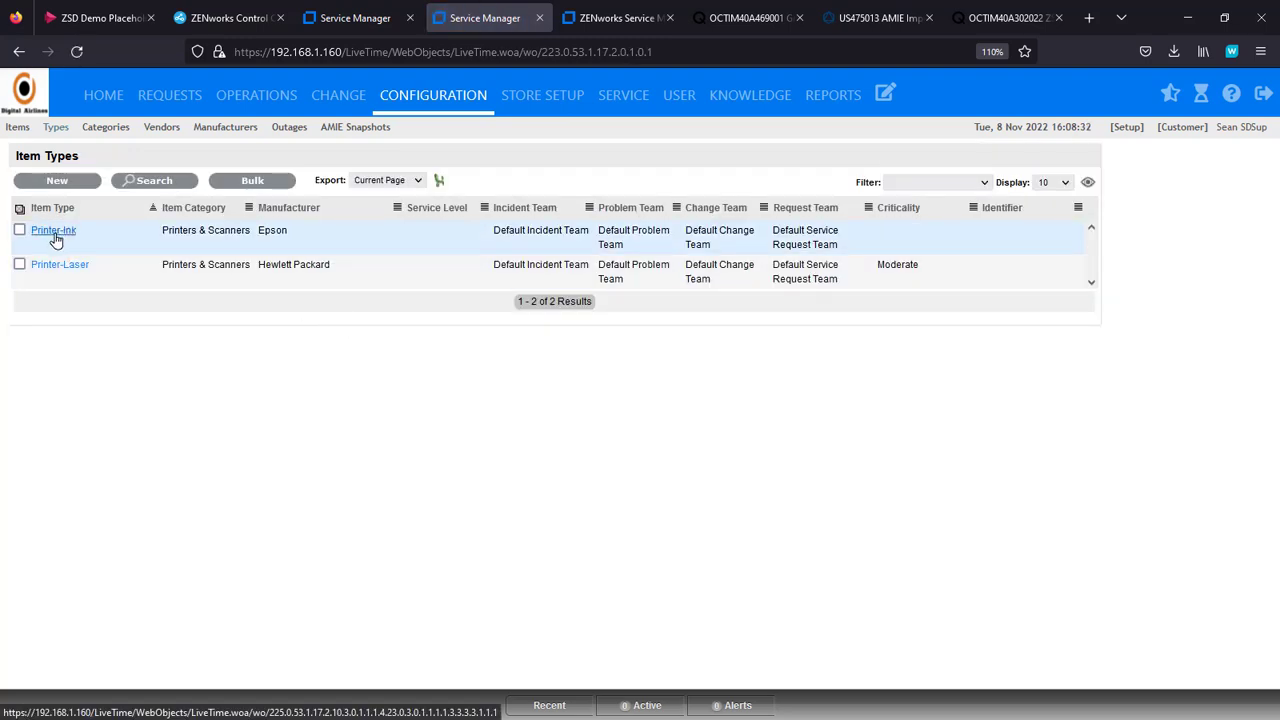
pyautogui.click(58, 234)
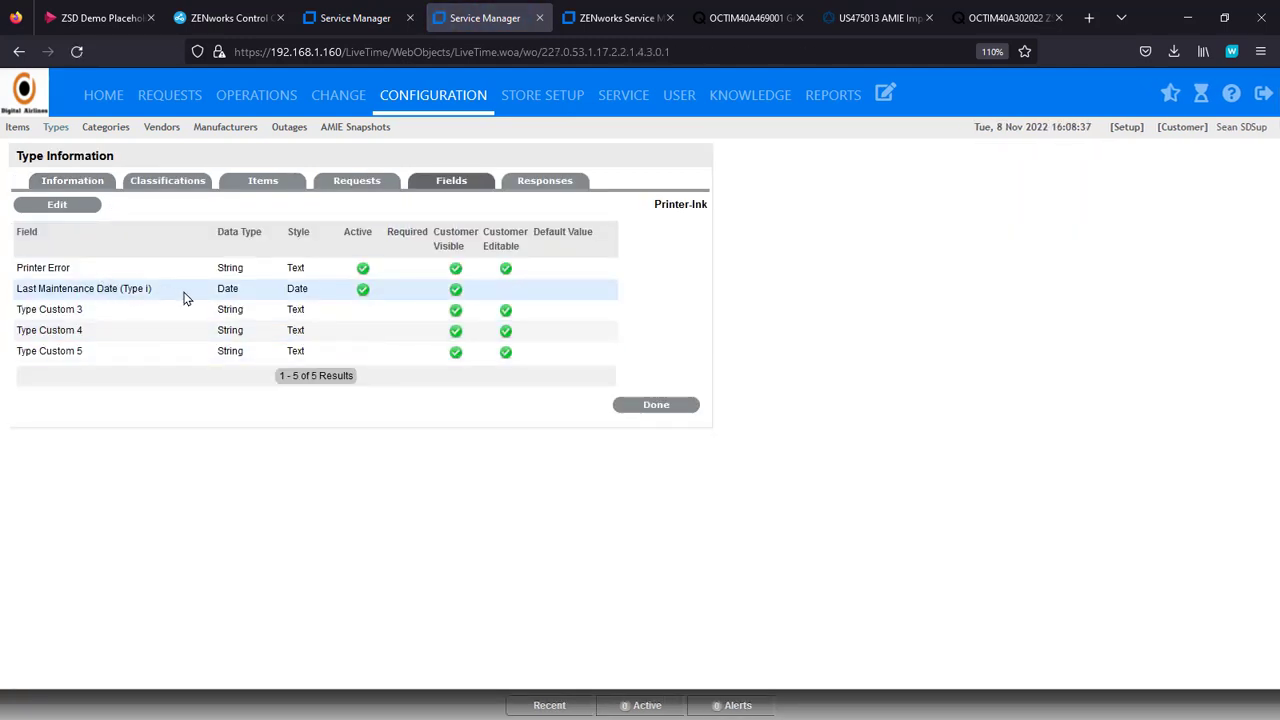
# Step: Open the Computer-IT item type's custom fields for editing
pyautogui.click(57, 130)
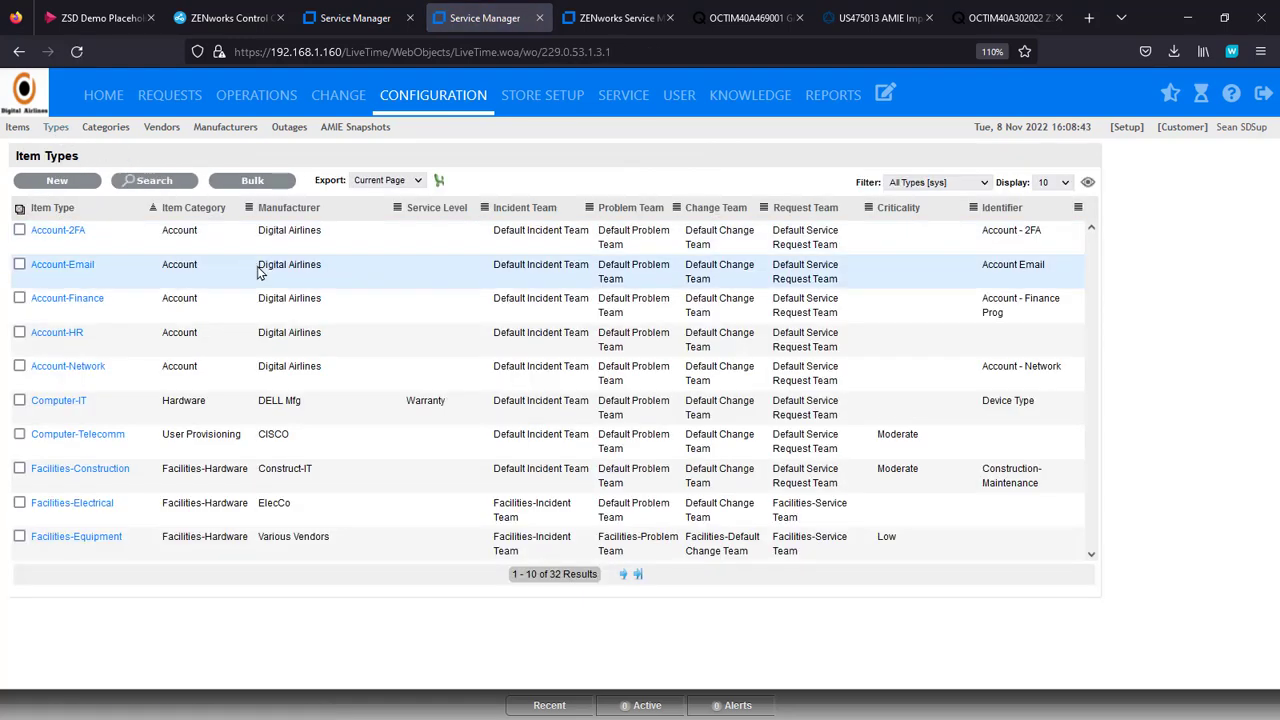
pyautogui.click(72, 402)
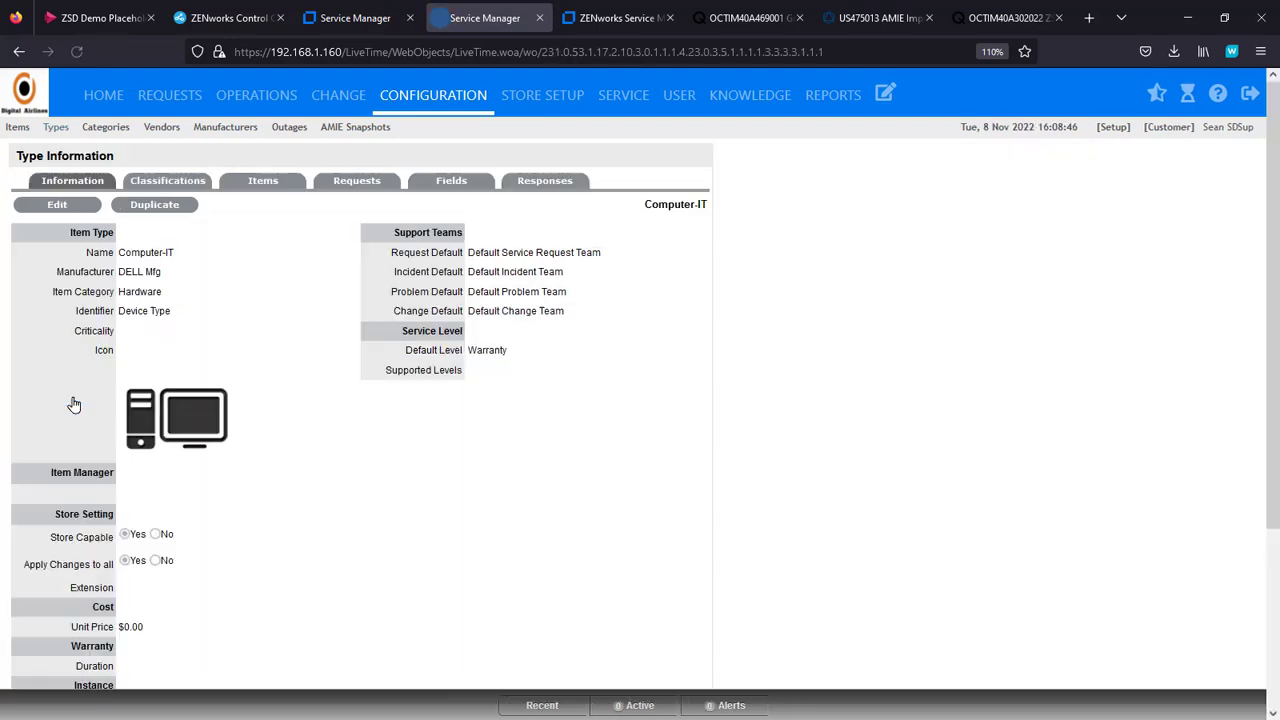
pyautogui.click(452, 186)
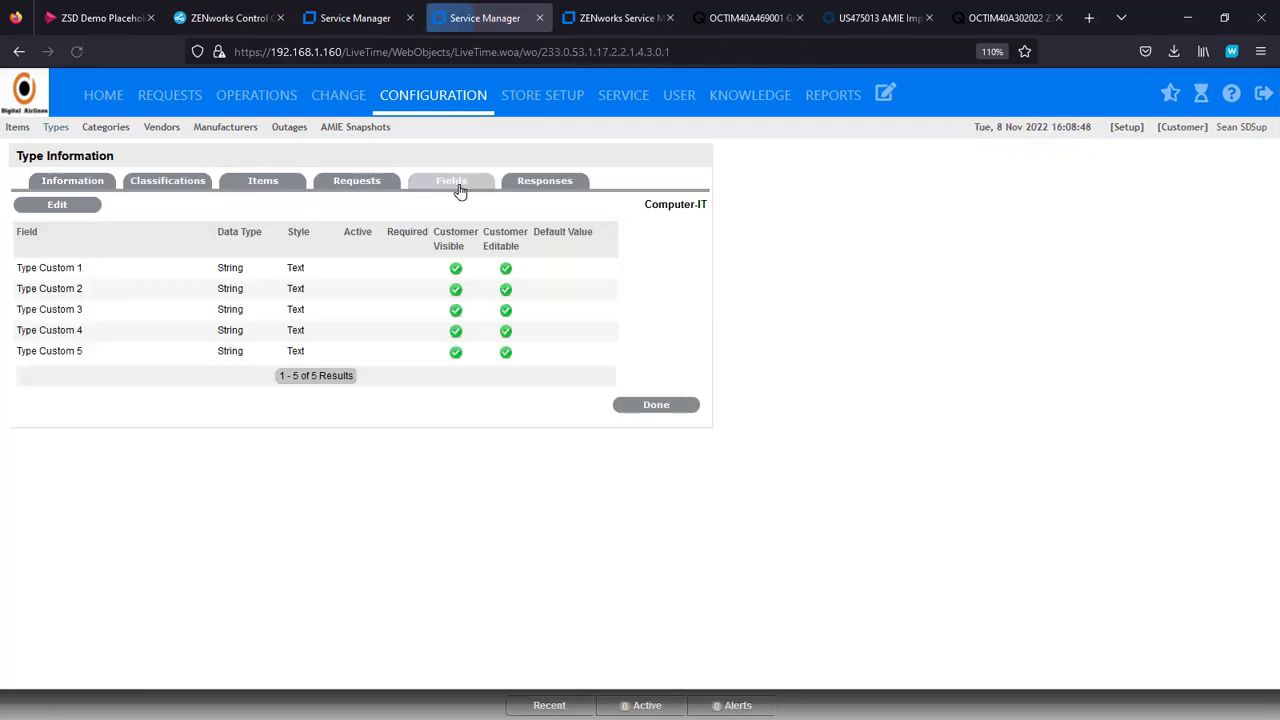
pyautogui.click(90, 206)
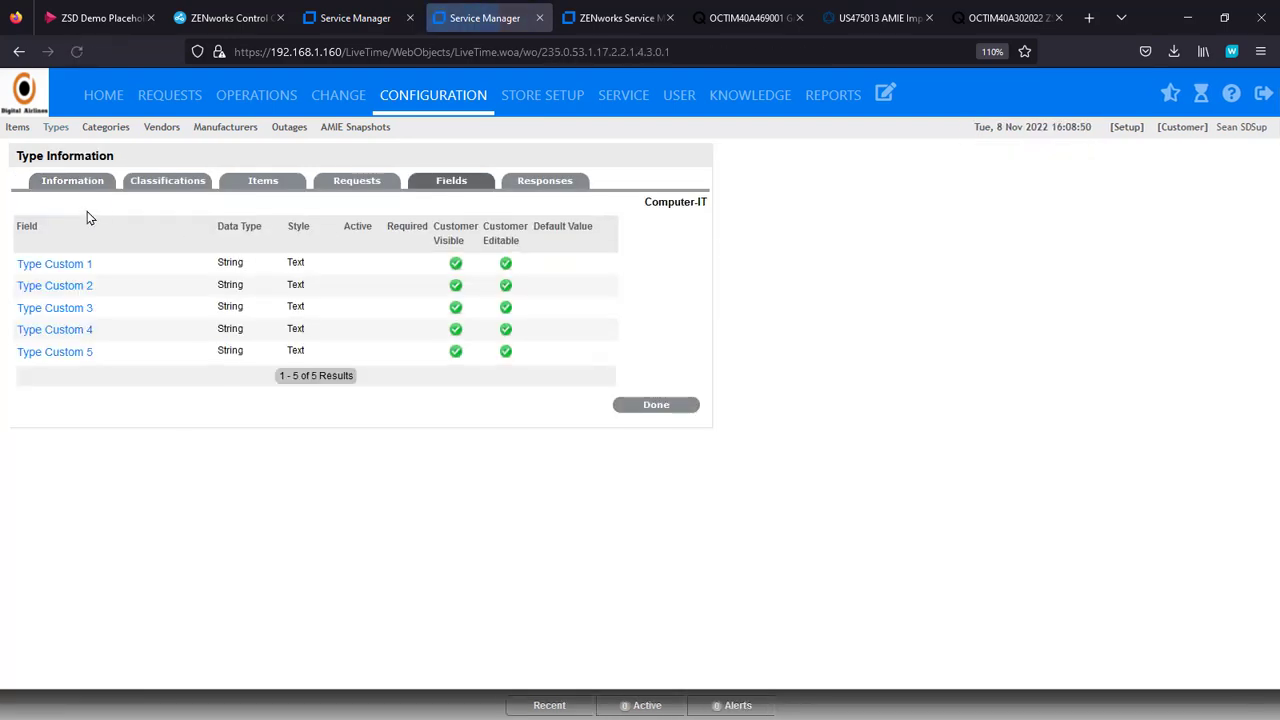
# Step: Change the label of the Type Custom 2 field to "Last Maintenance Date"
pyautogui.click(67, 287)
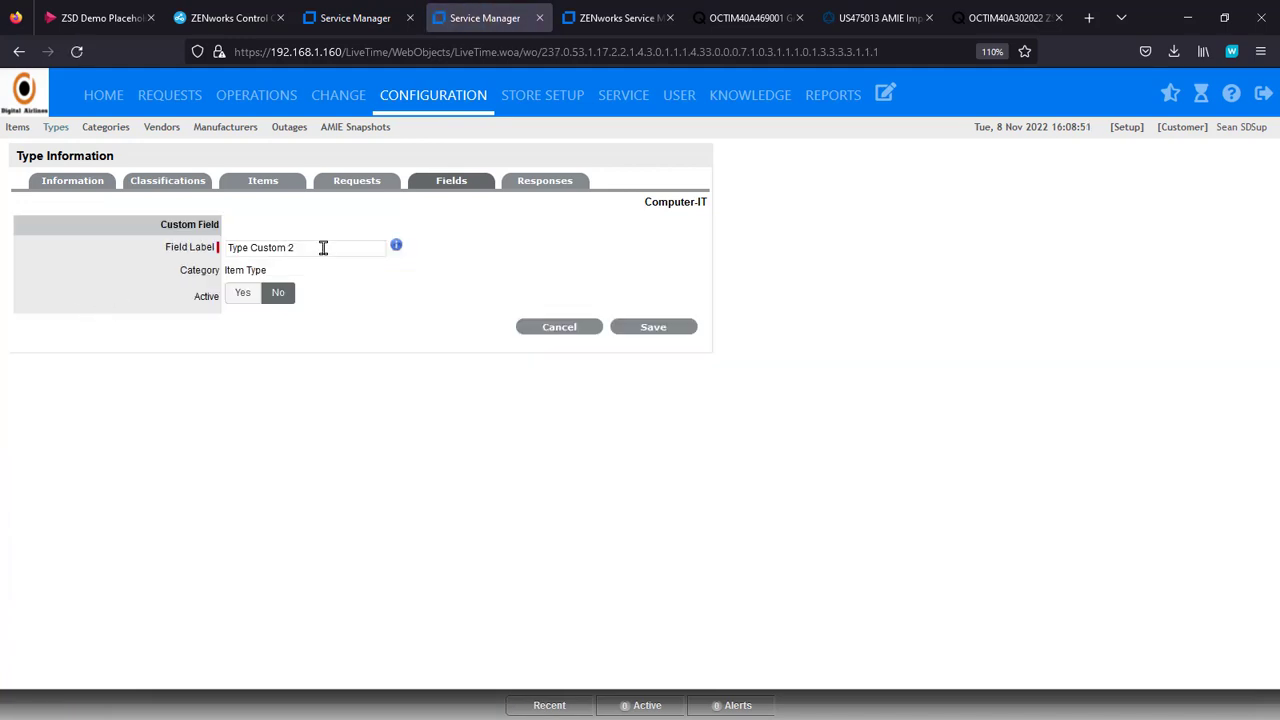
pyautogui.moveTo(323, 248); pyautogui.dragTo(222, 247)
pyautogui.write('La')
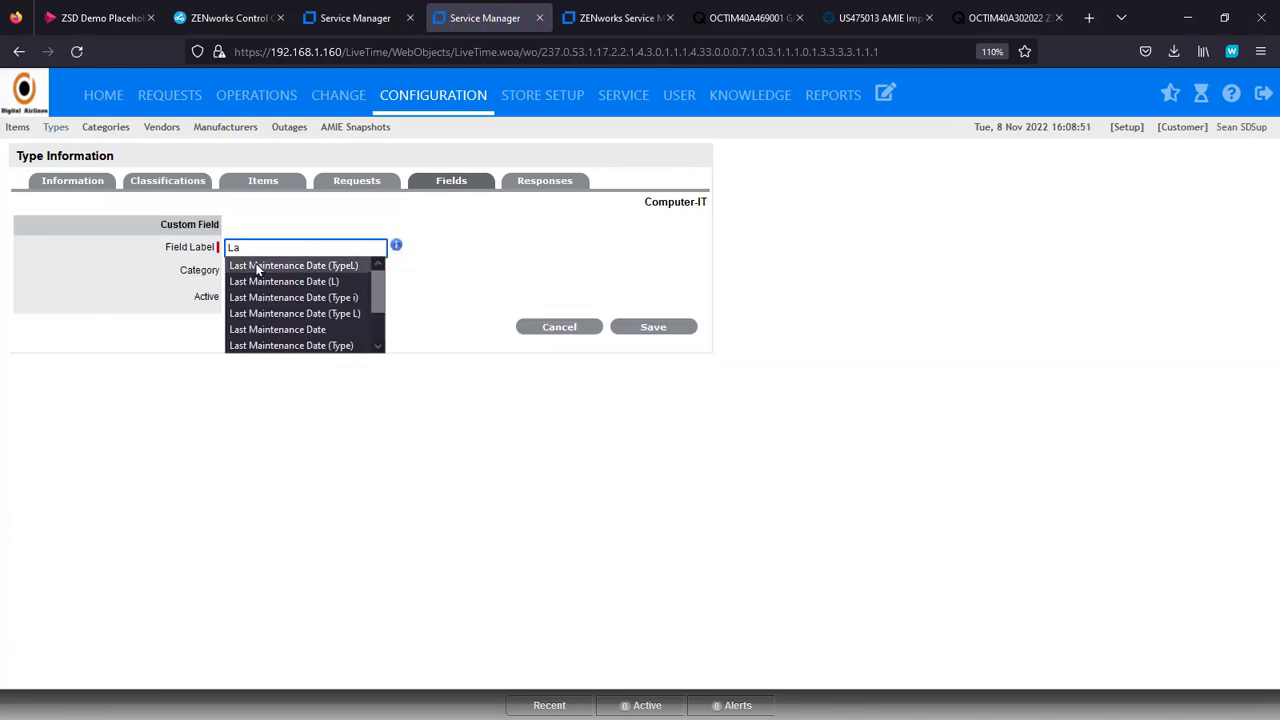
pyautogui.click(262, 266)
pyautogui.click(371, 247)
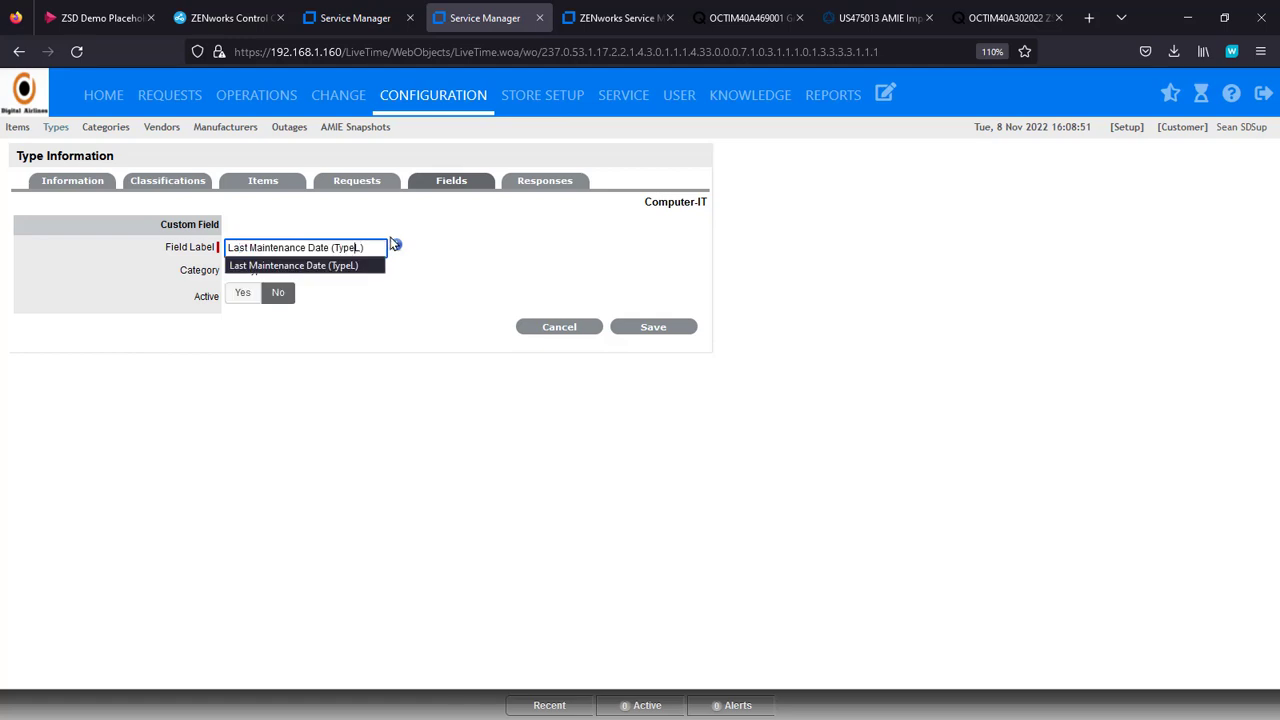
pyautogui.moveTo(378, 248); pyautogui.dragTo(334, 250)
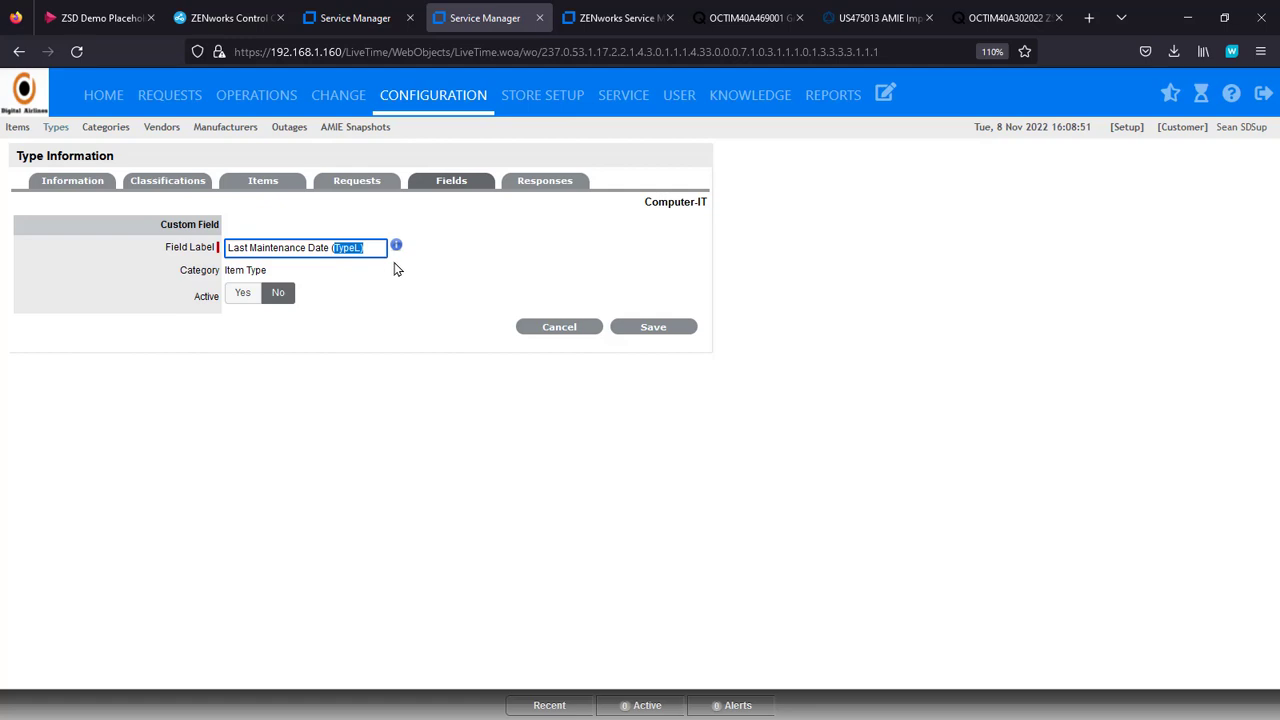
pyautogui.press('BackSpace')
pyautogui.click(440, 252)
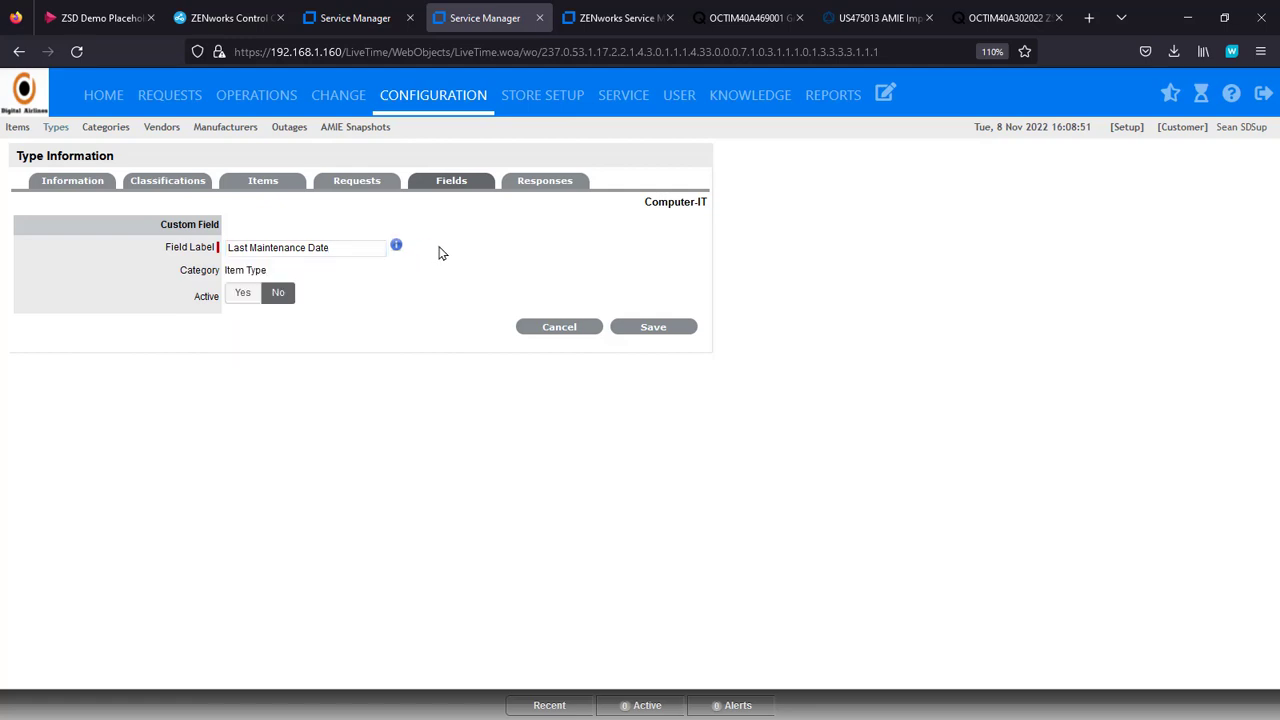
# Step: Activate the Last Maintenance Date field, hide it from customers and enable its description as "Server Maintenance Date"
pyautogui.click(242, 294)
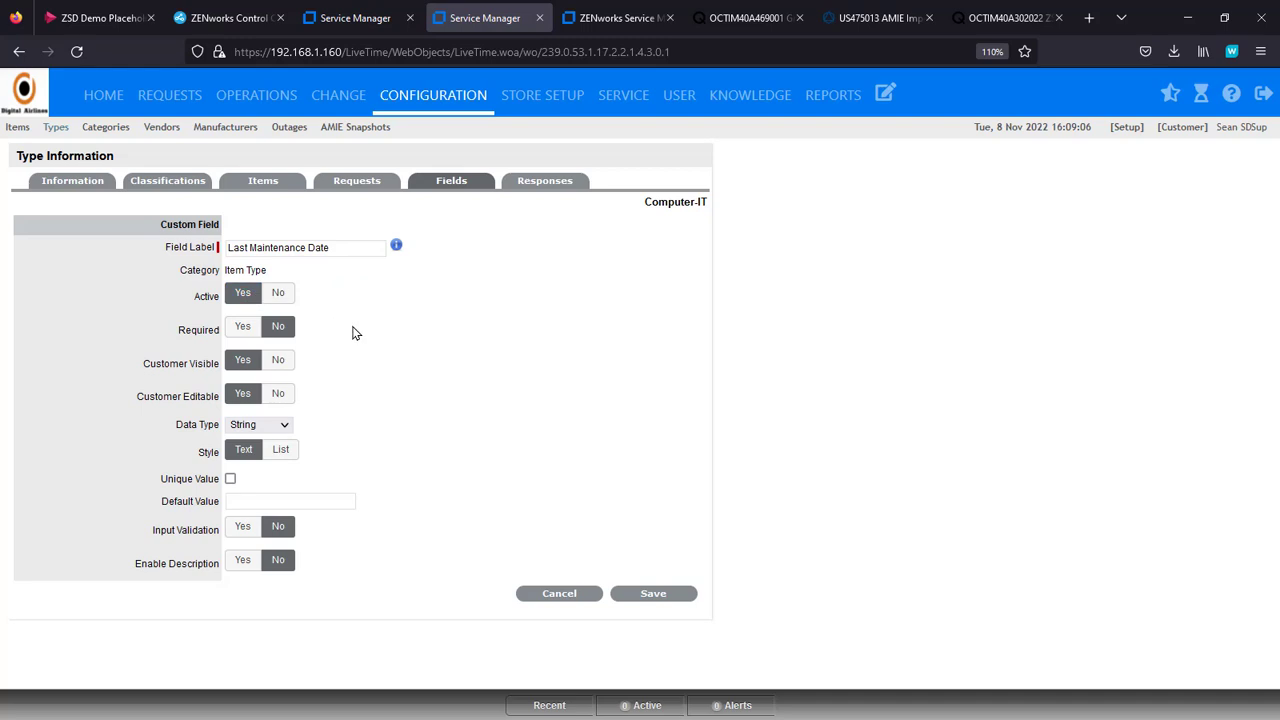
pyautogui.click(279, 360)
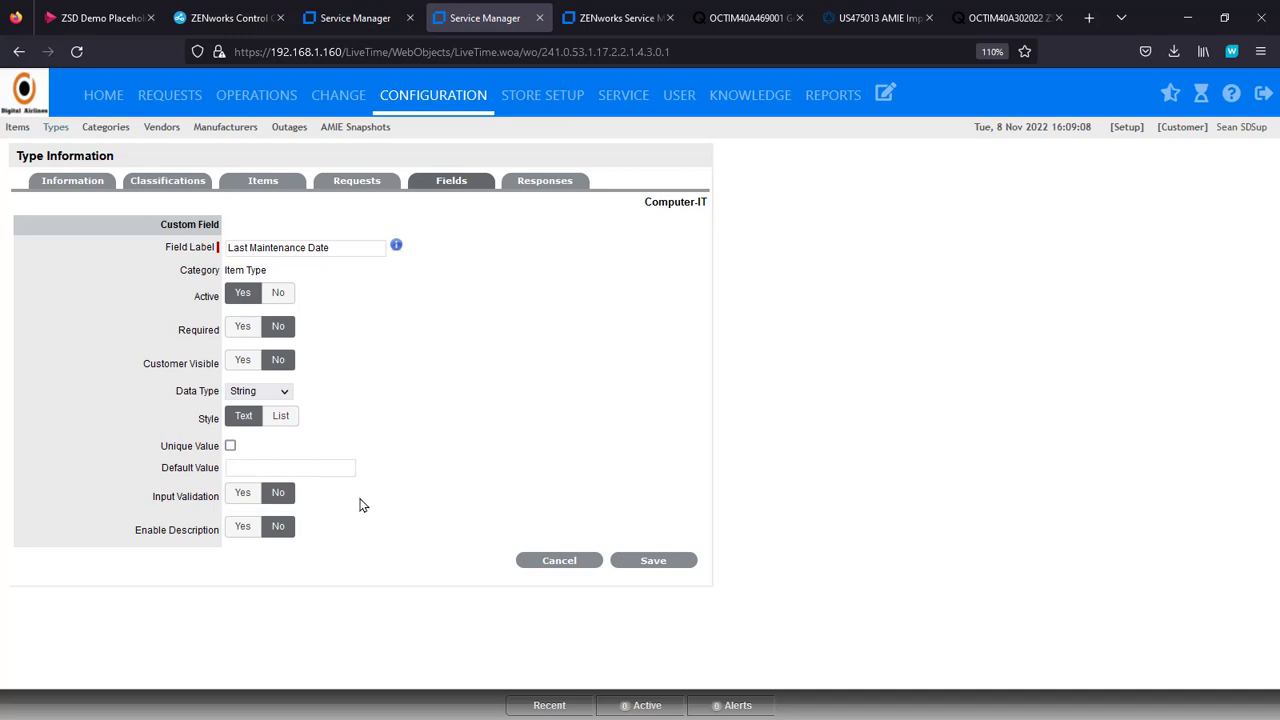
pyautogui.click(243, 530)
pyautogui.click(308, 570)
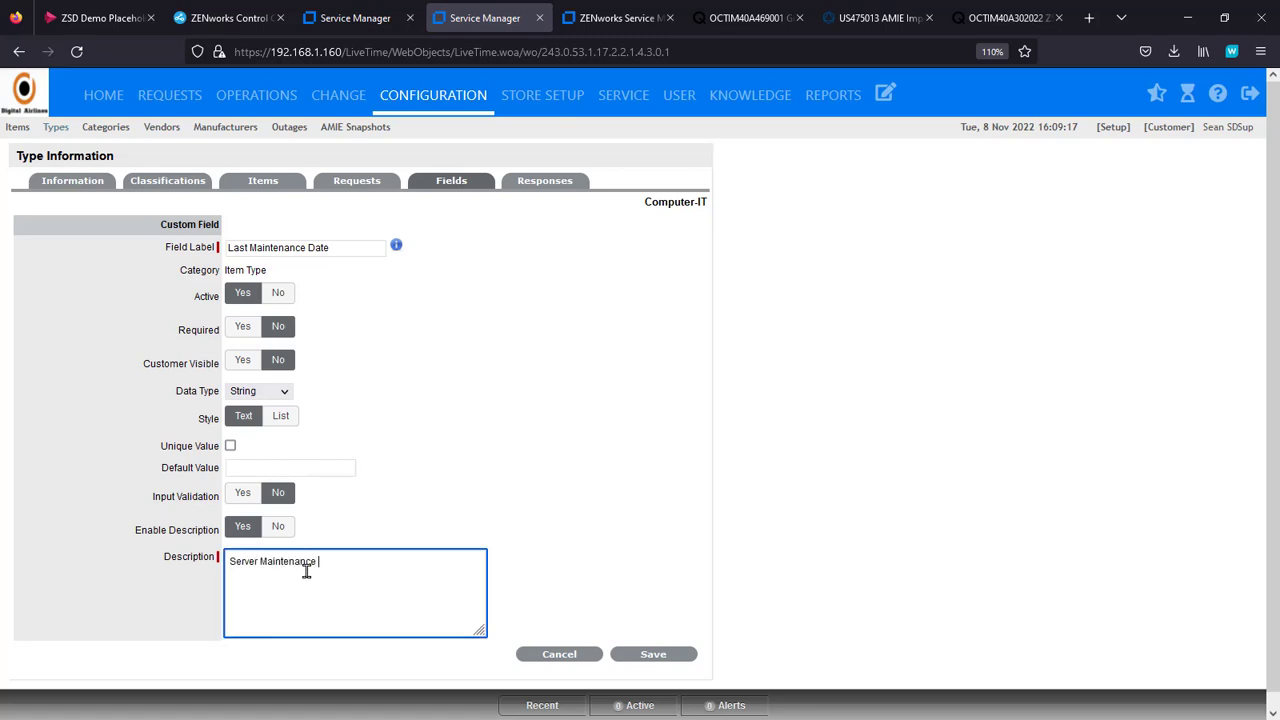
# Step: Set the field's data type to Date in the date-only format, save it and check it in the Computer-IT field list
pyautogui.click(285, 392)
pyautogui.click(266, 462)
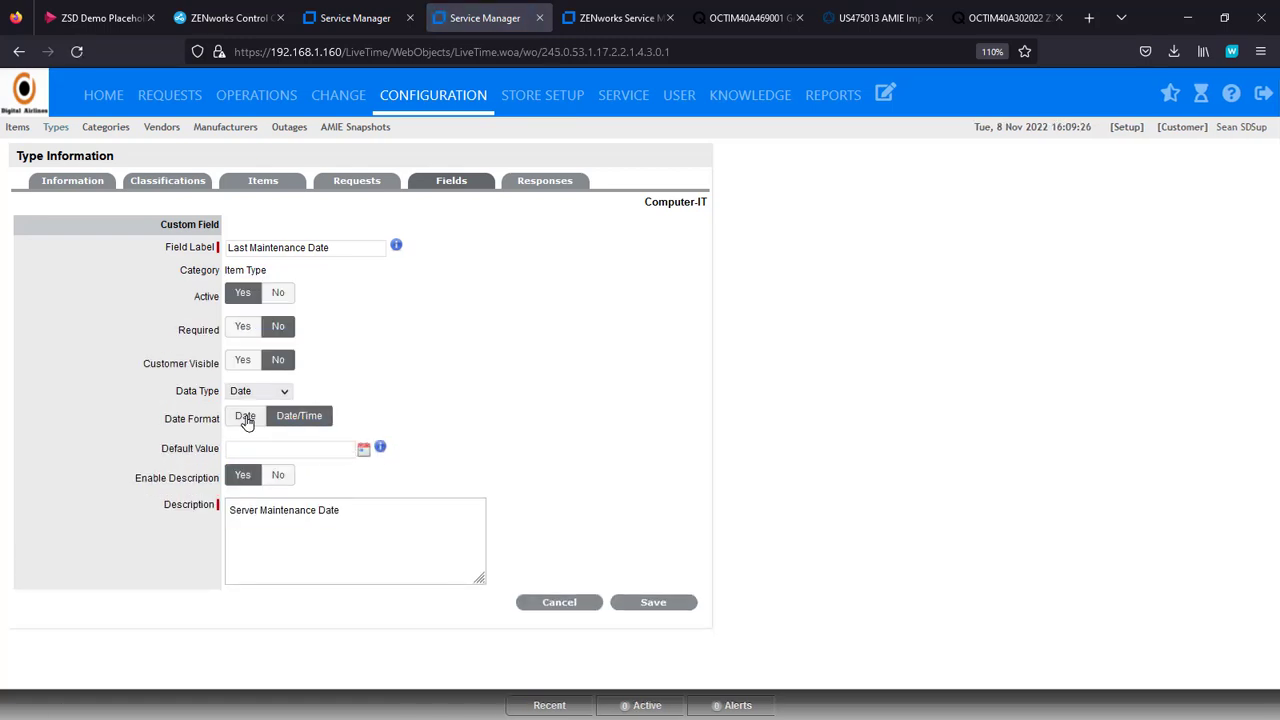
pyautogui.click(245, 420)
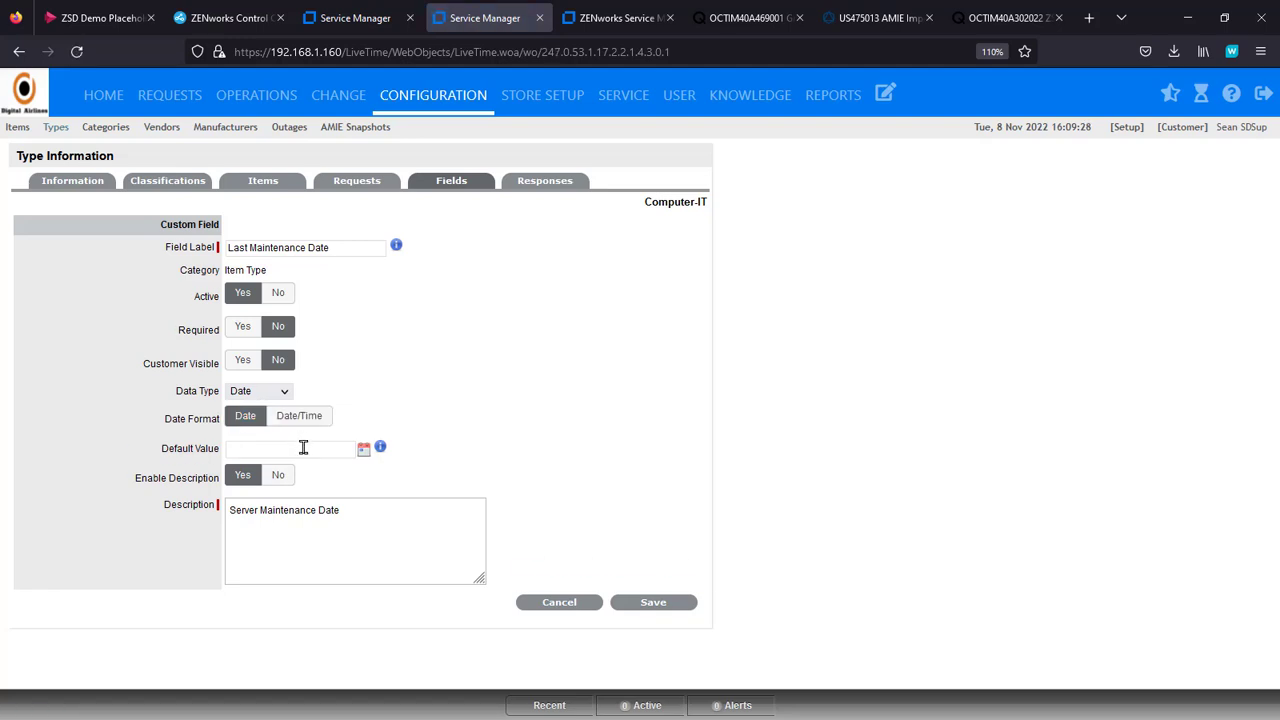
pyautogui.click(302, 421)
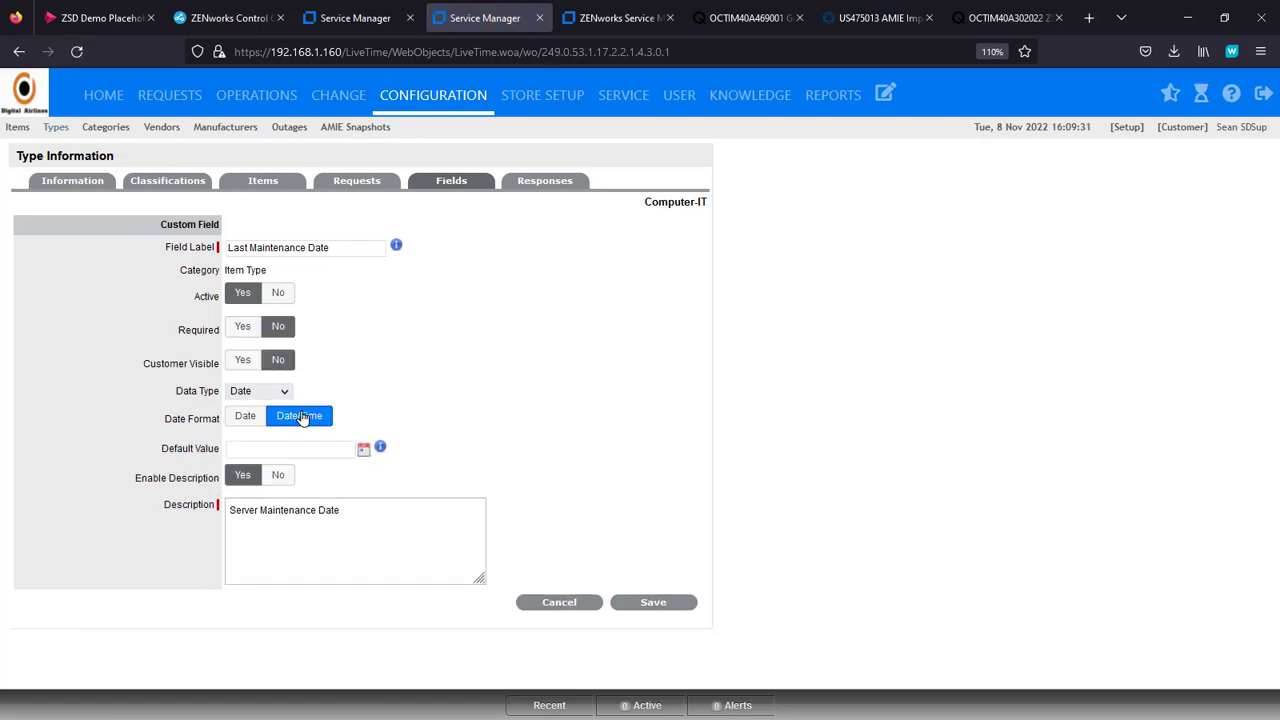
pyautogui.click(250, 418)
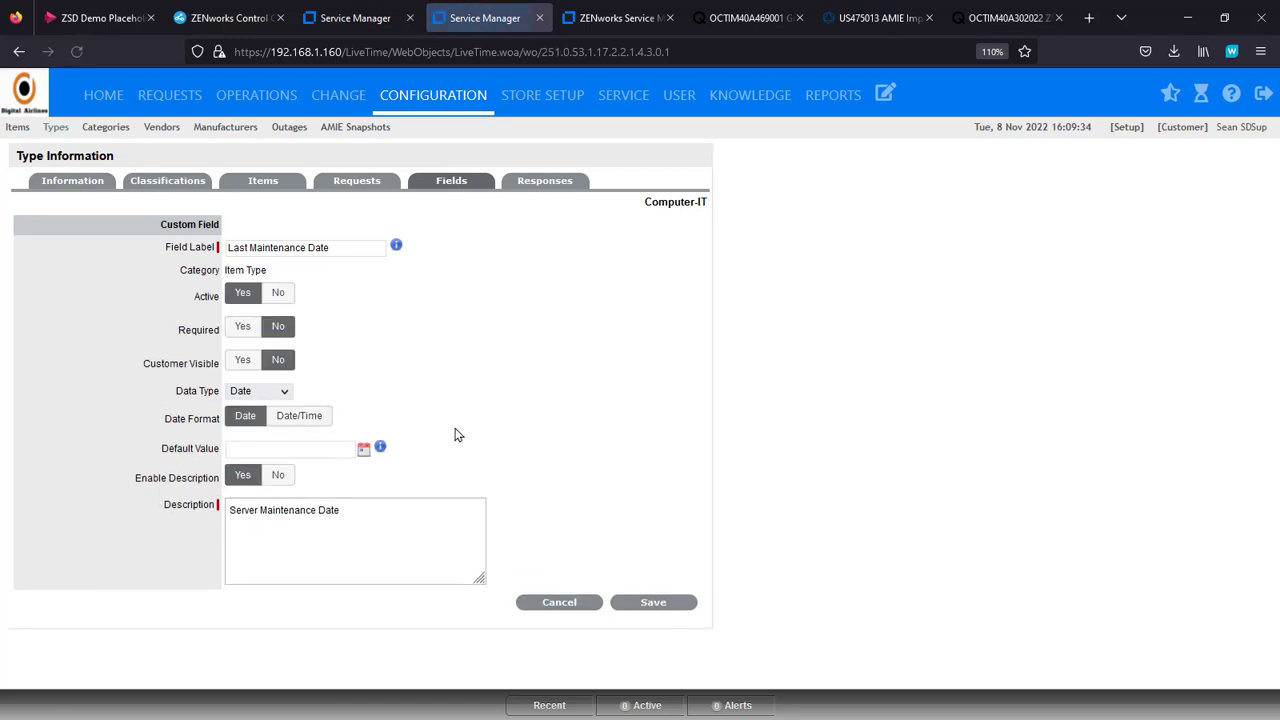
pyautogui.click(671, 608)
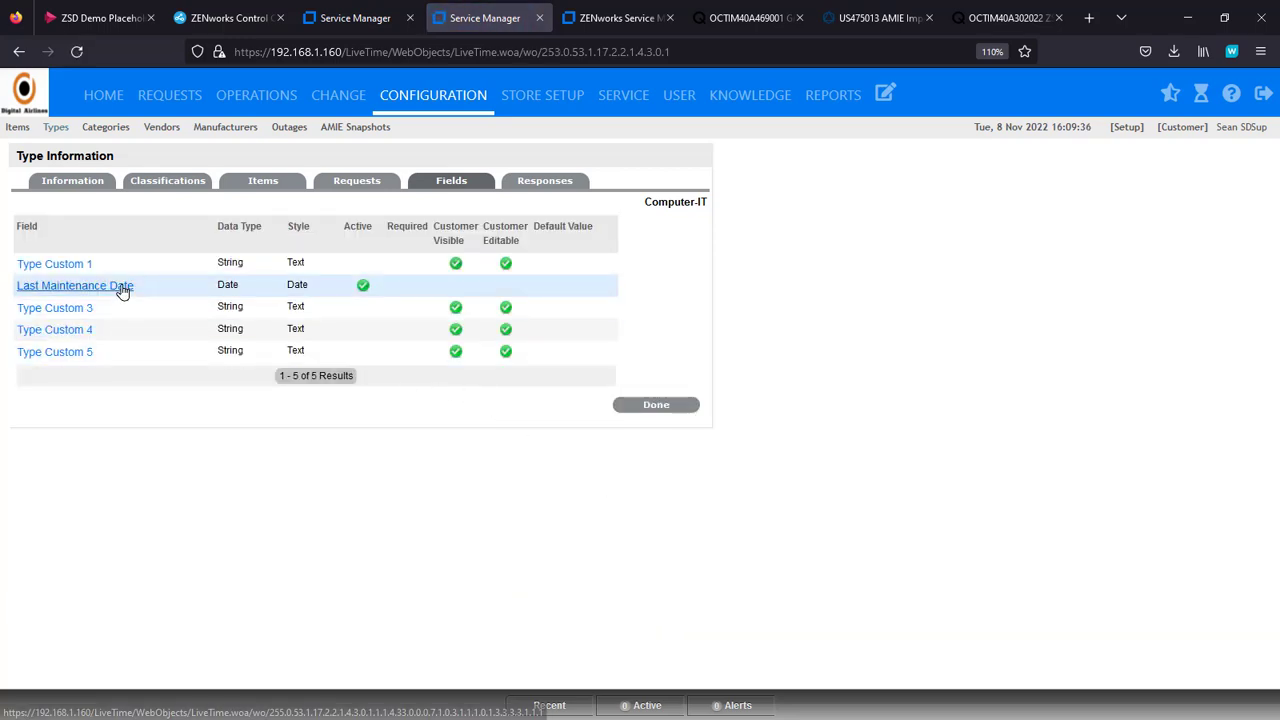
pyautogui.moveTo(641, 206); pyautogui.dragTo(748, 213)
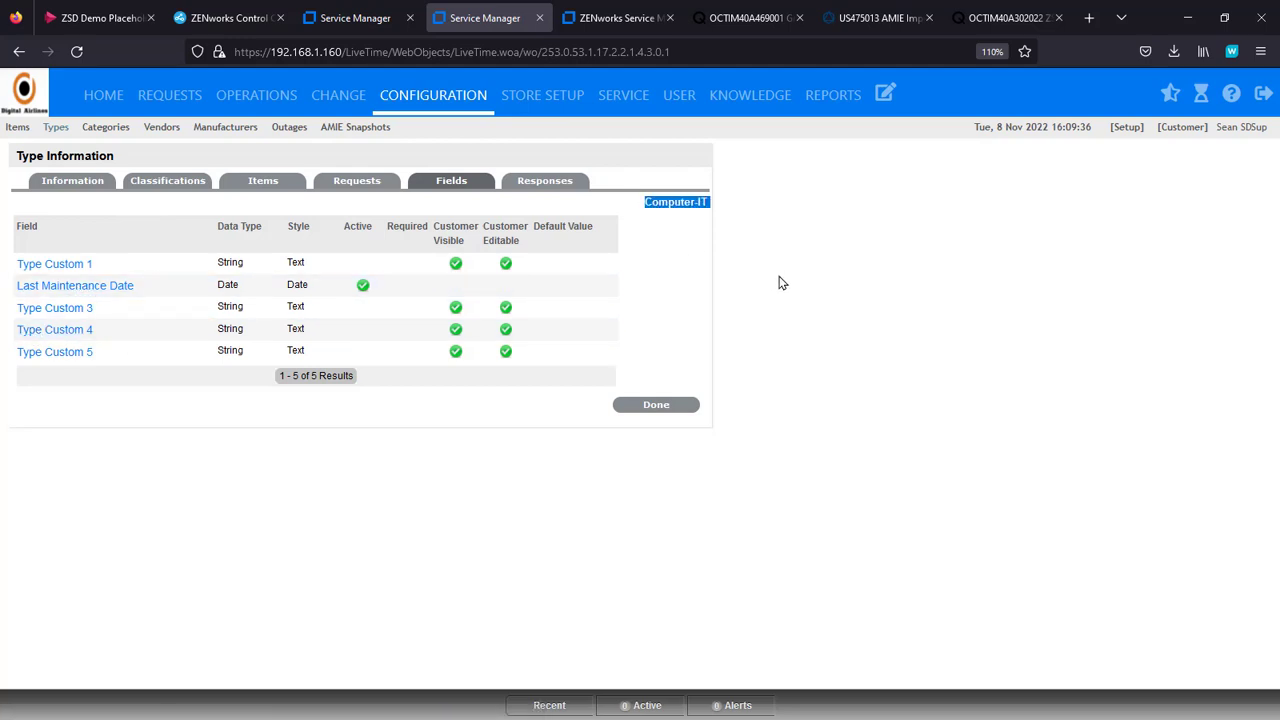
# Step: Start a new incident request for items and add the technician's own account as the customer
pyautogui.click(158, 101)
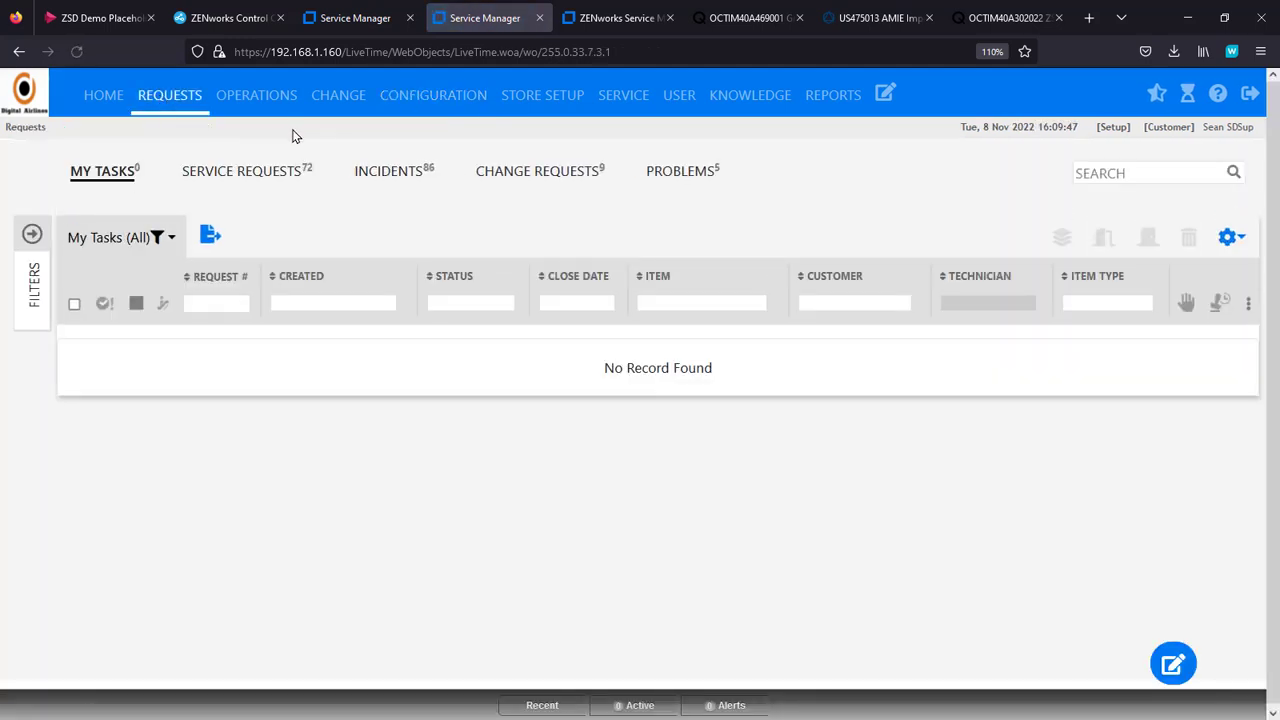
pyautogui.click(265, 172)
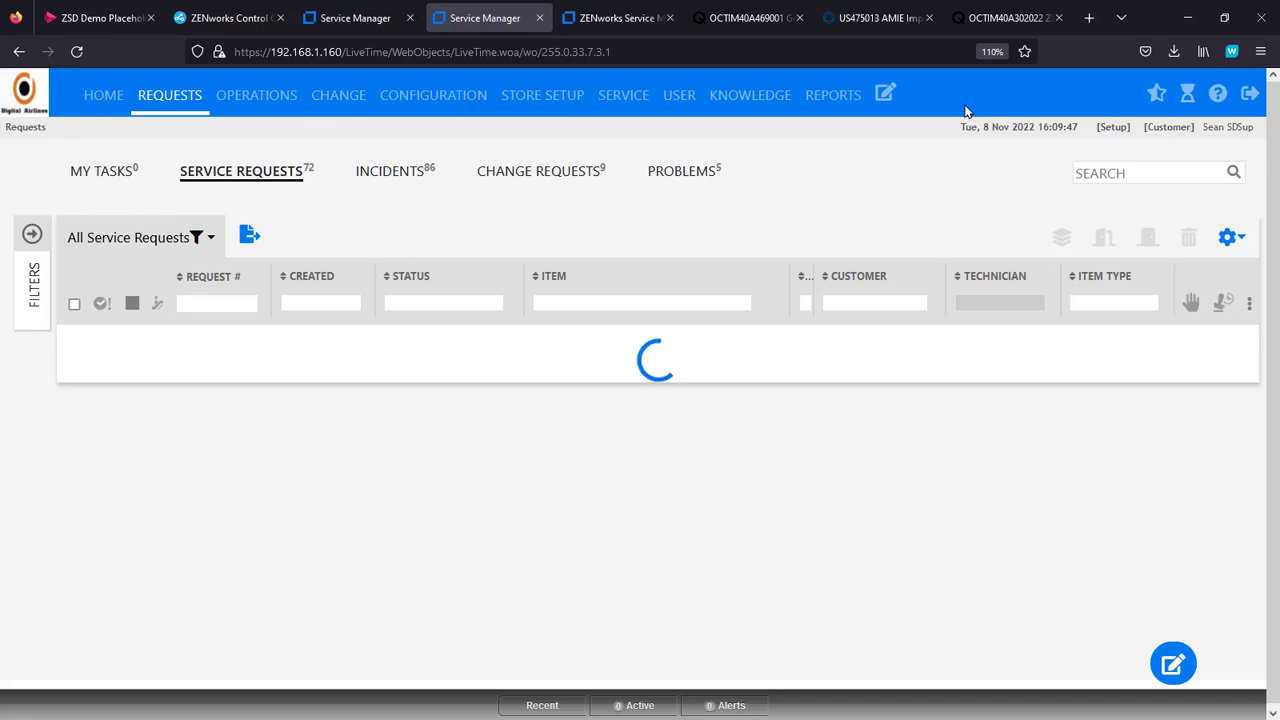
pyautogui.click(886, 96)
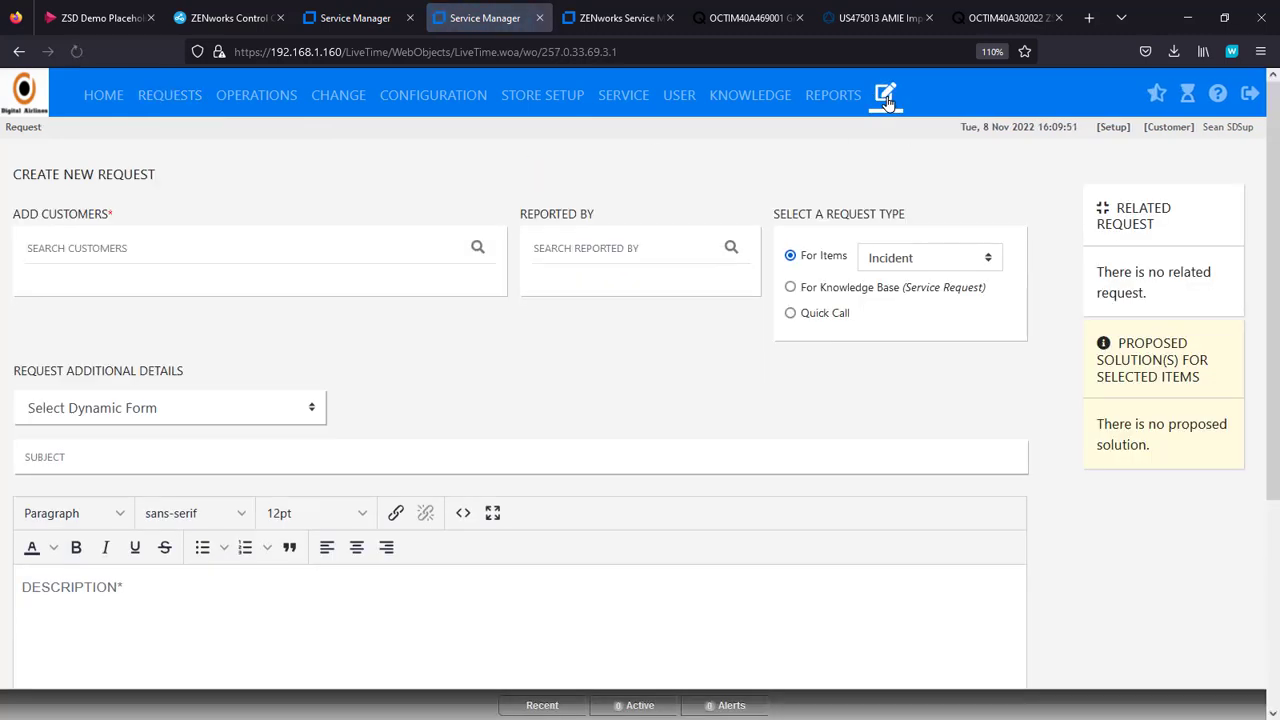
pyautogui.click(185, 252)
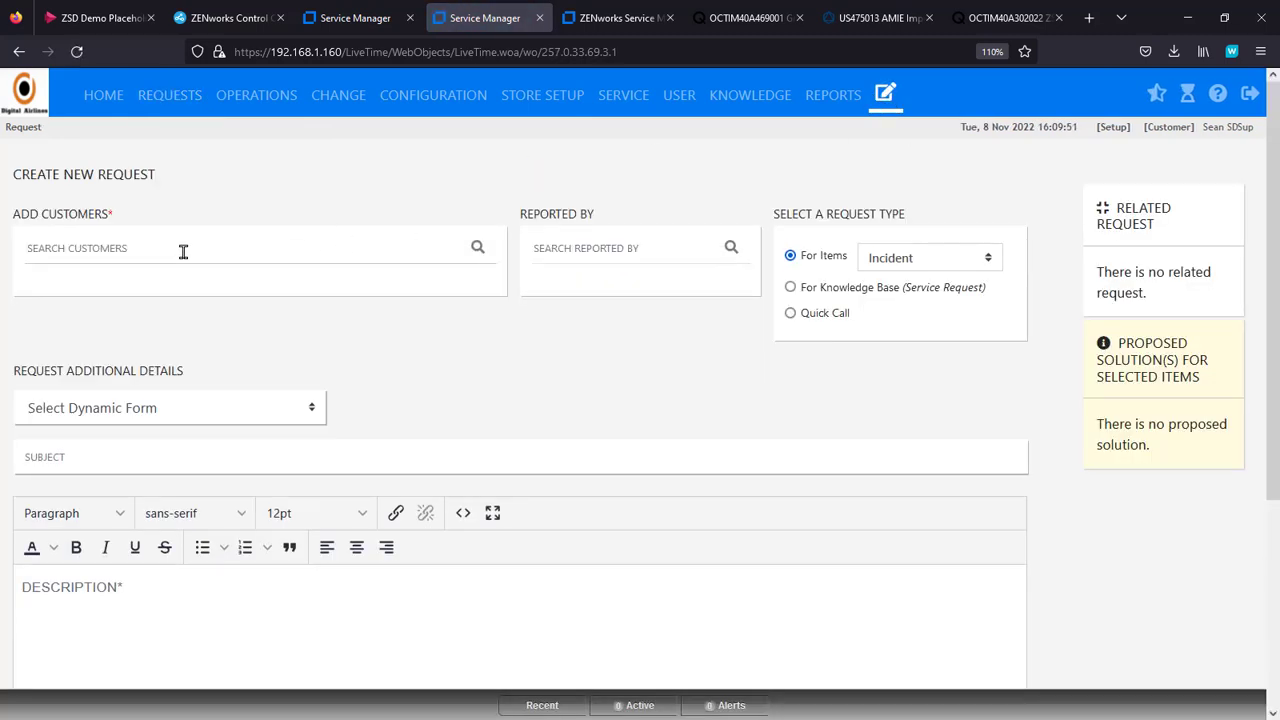
pyautogui.write('se')
pyautogui.click(114, 284)
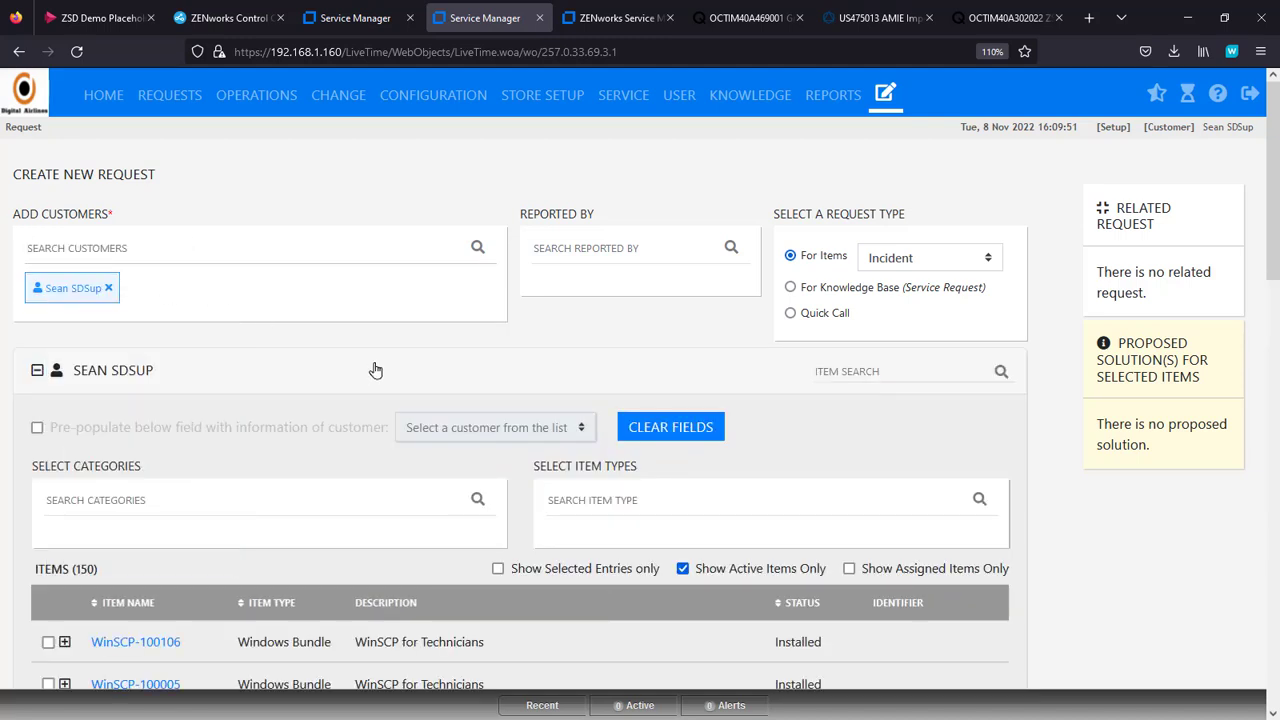
# Step: Filter the customer's items by the Hardware category and the Computer-IT item type
pyautogui.scroll(-3, 371, 366)
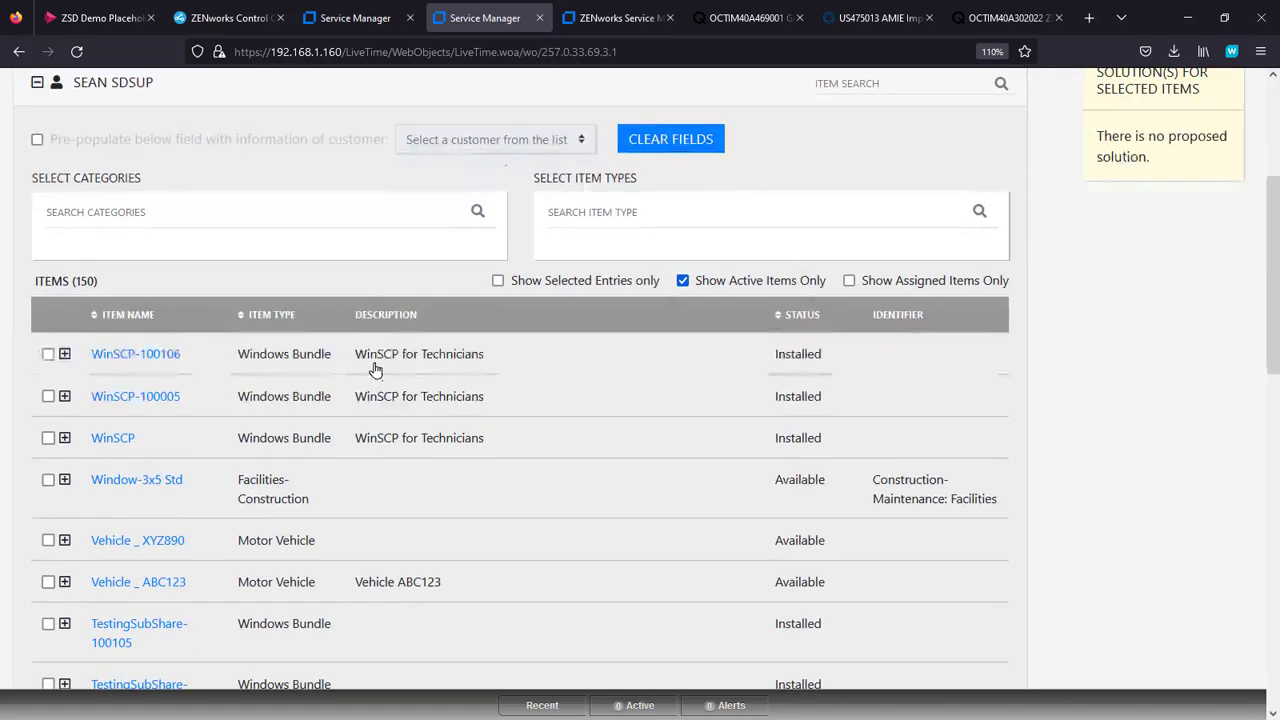
pyautogui.click(250, 212)
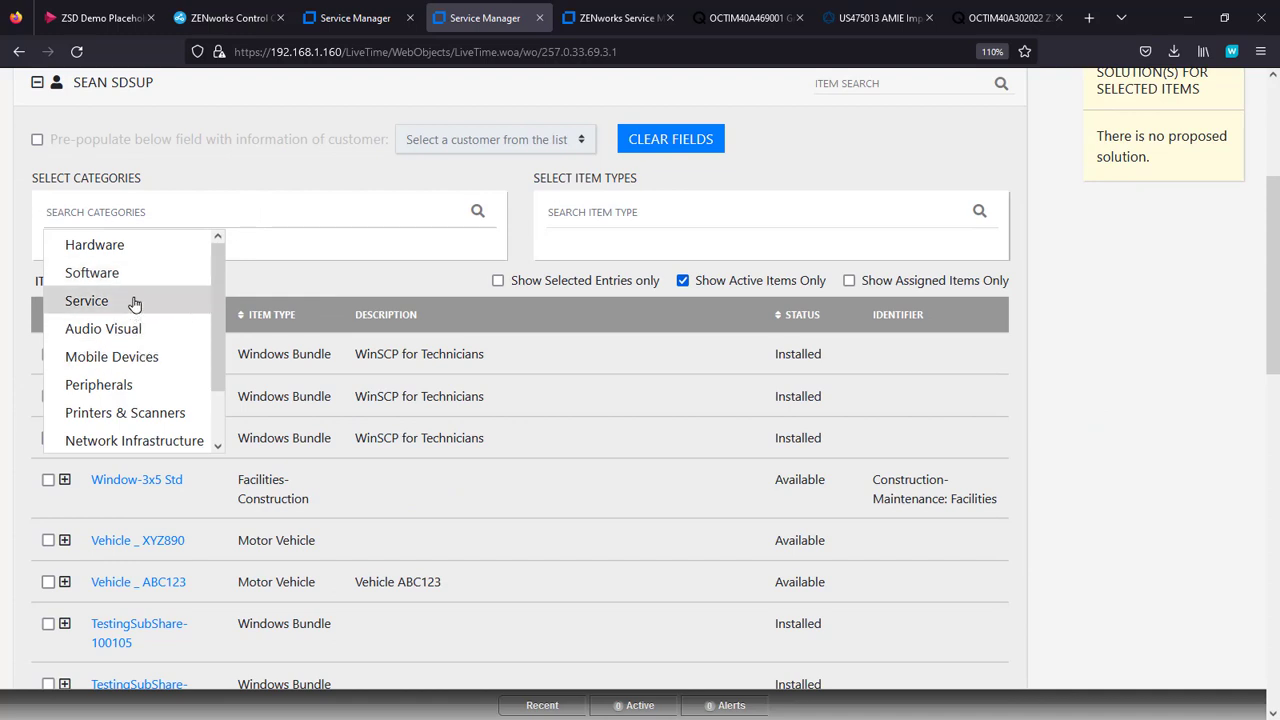
pyautogui.click(75, 245)
pyautogui.click(594, 214)
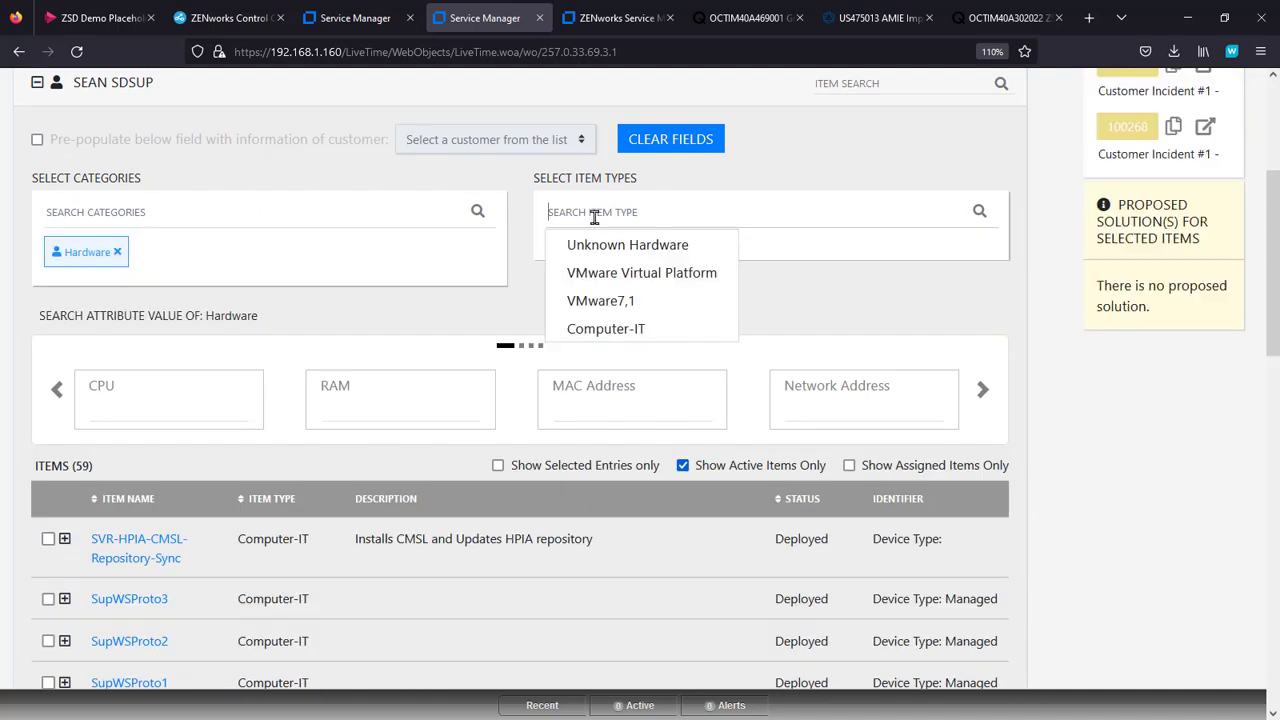
pyautogui.click(638, 327)
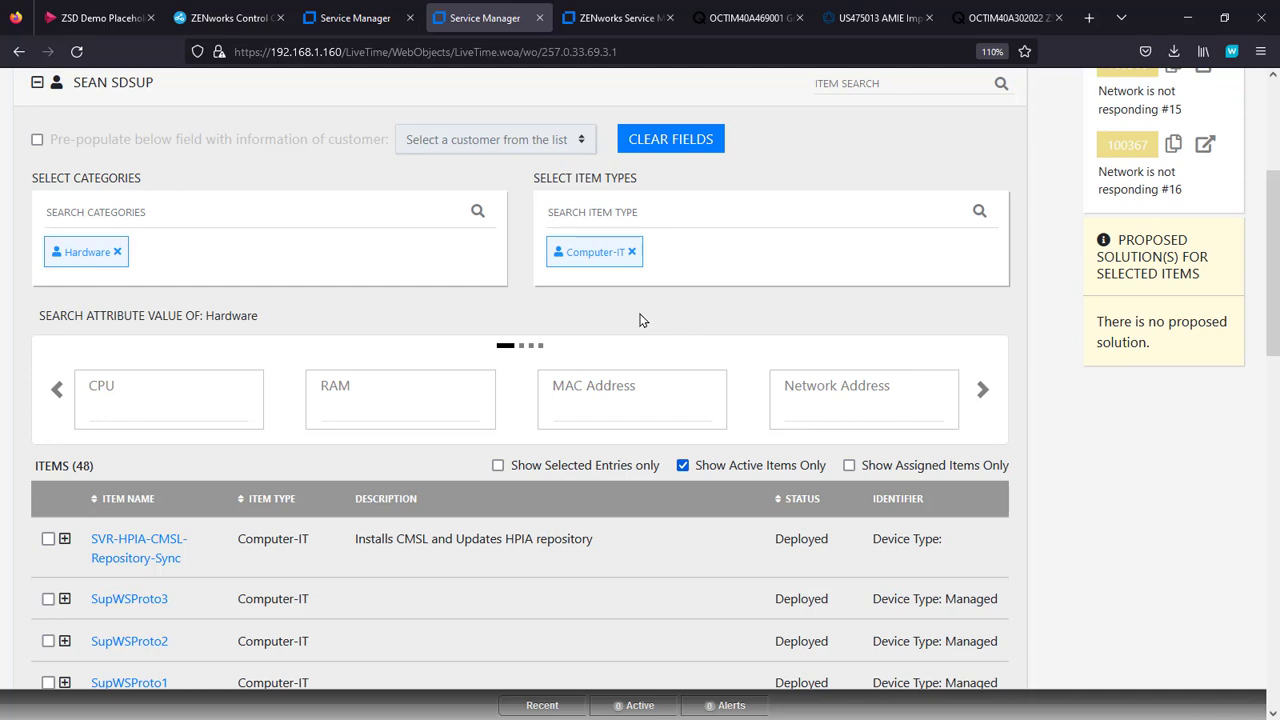
# Step: Select the SupWSProto3 item and check the date picker of its Last Maintenance Date field without choosing a date
pyautogui.scroll(-3, 695, 321)
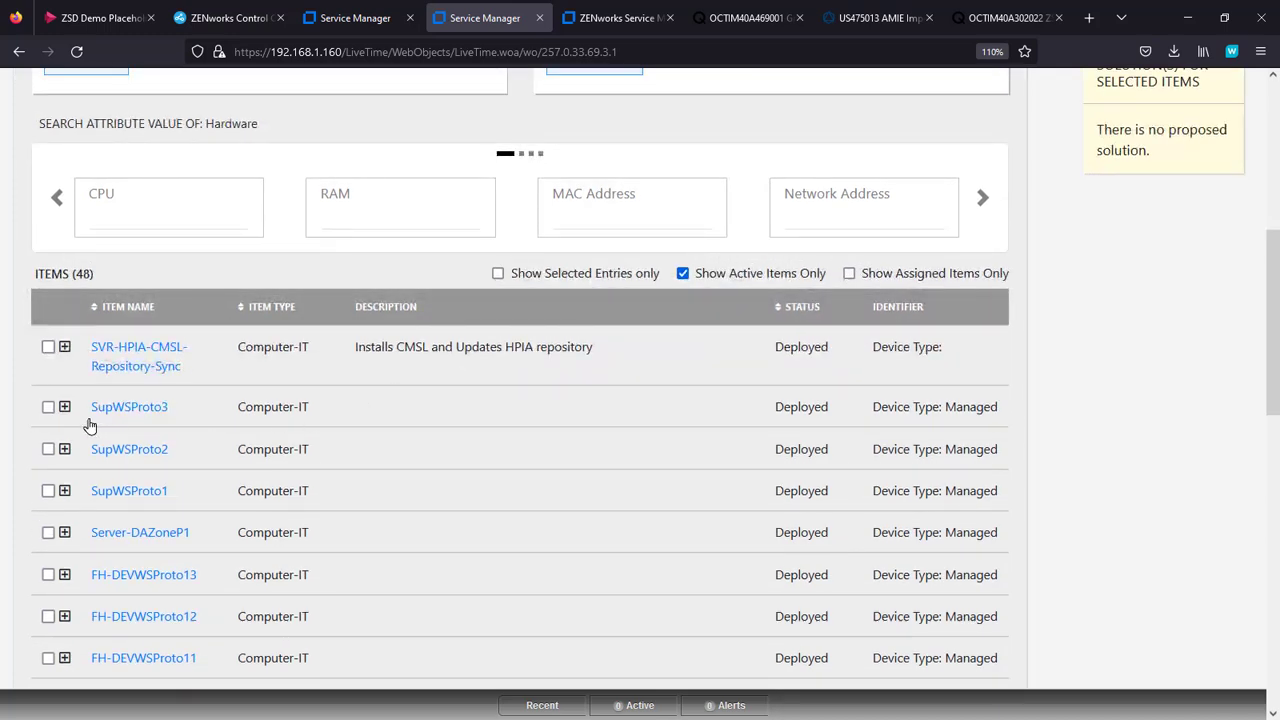
pyautogui.click(48, 408)
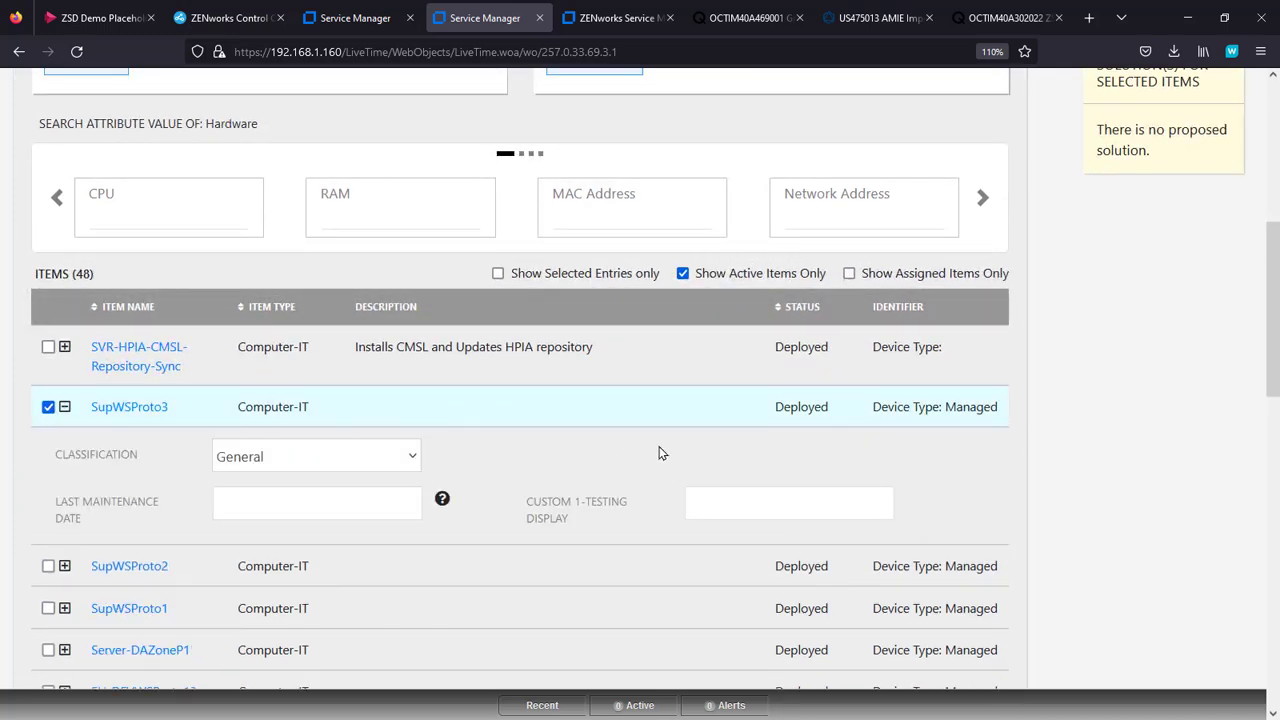
pyautogui.click(302, 497)
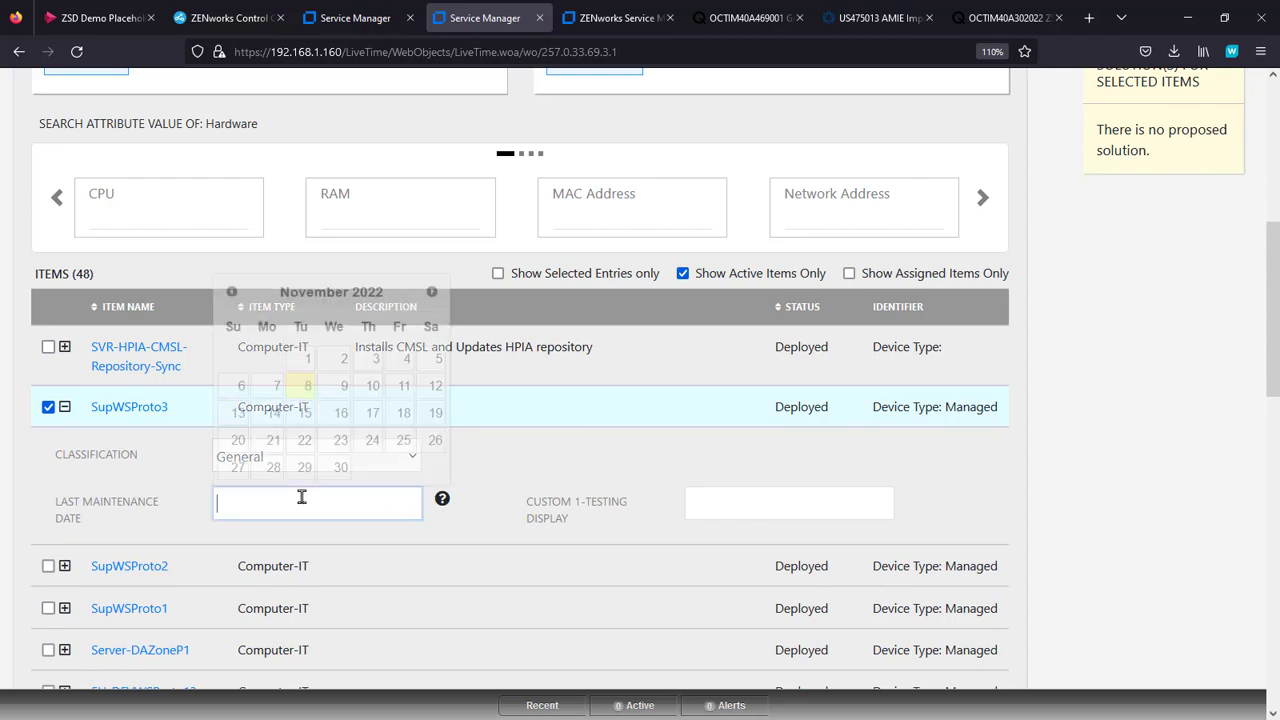
pyautogui.click(772, 473)
pyautogui.scroll(5, 676, 320)
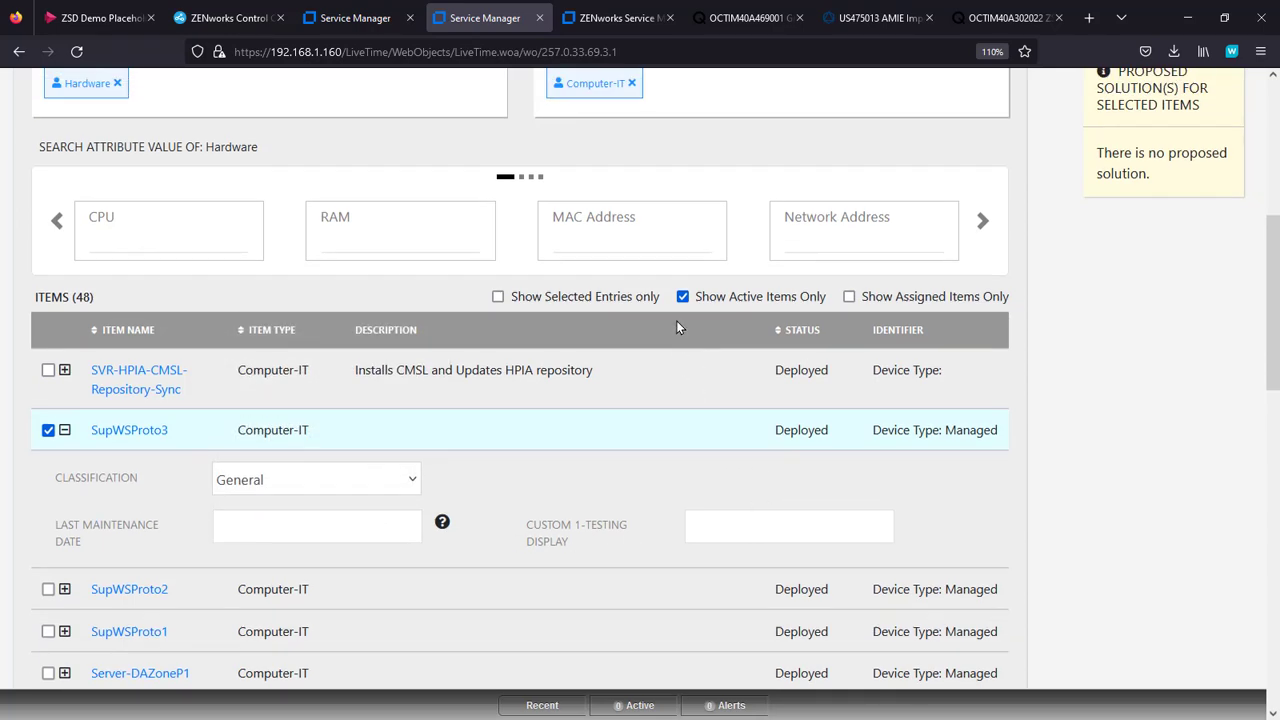
pyautogui.scroll(2, 676, 325)
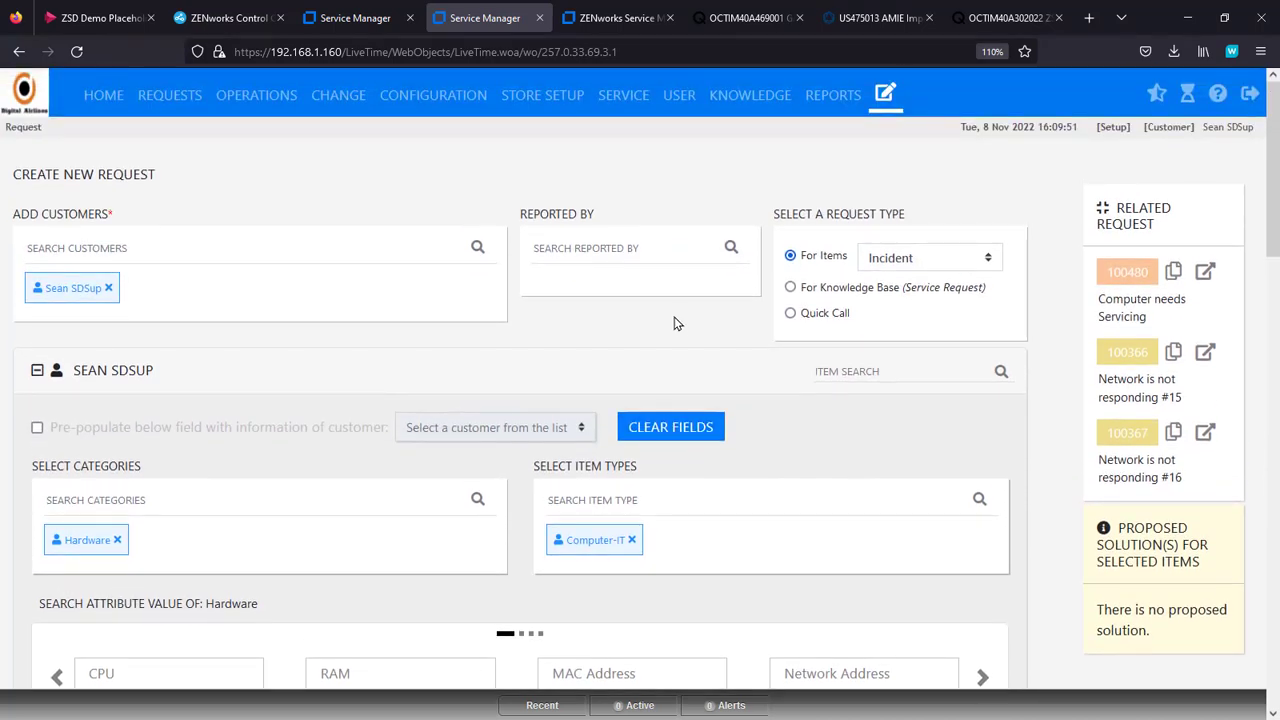
# Step: Choose the "*Maintenance Last Serviced-By Type (SR)" service request report and show the saved entries for its item type name filter
pyautogui.click(820, 116)
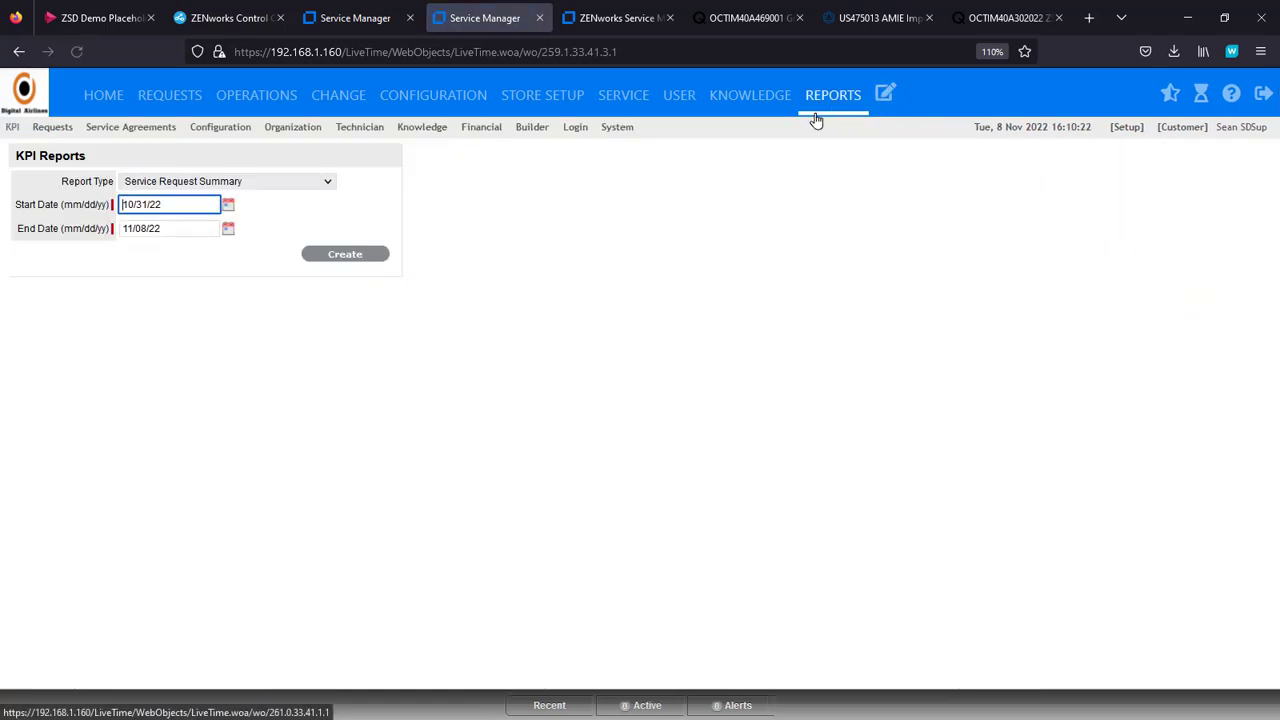
pyautogui.click(58, 128)
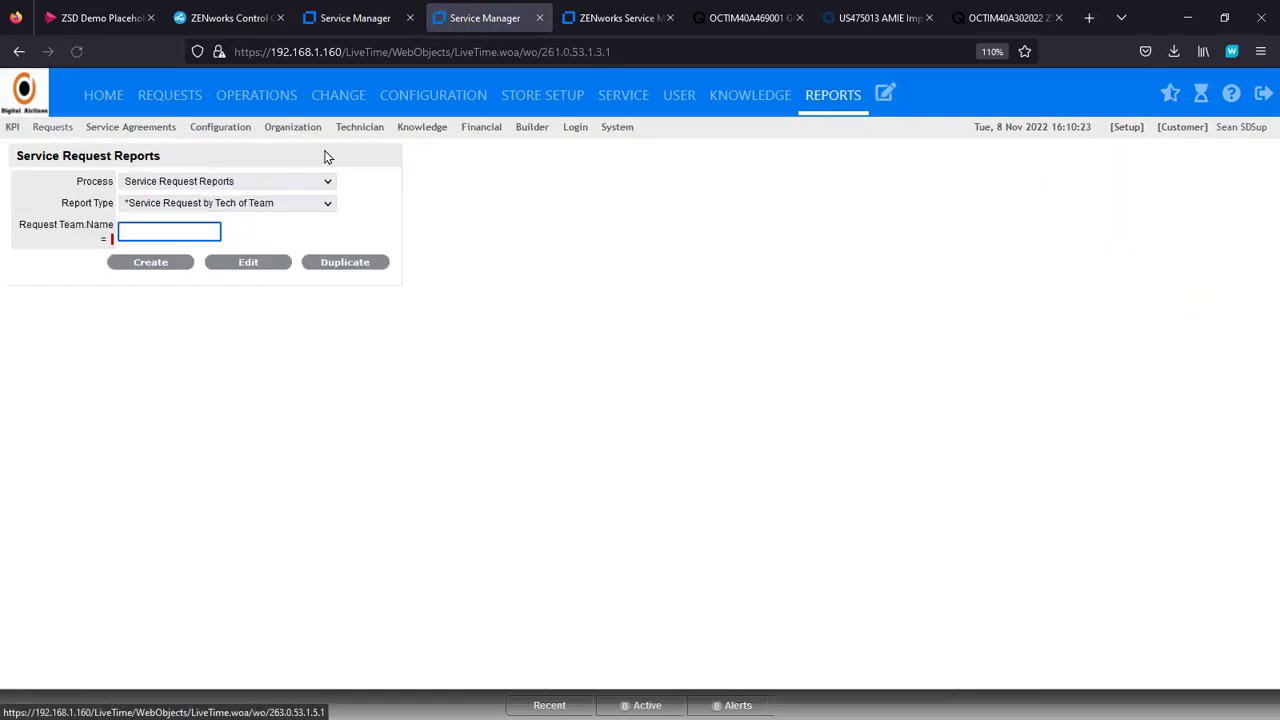
pyautogui.click(330, 205)
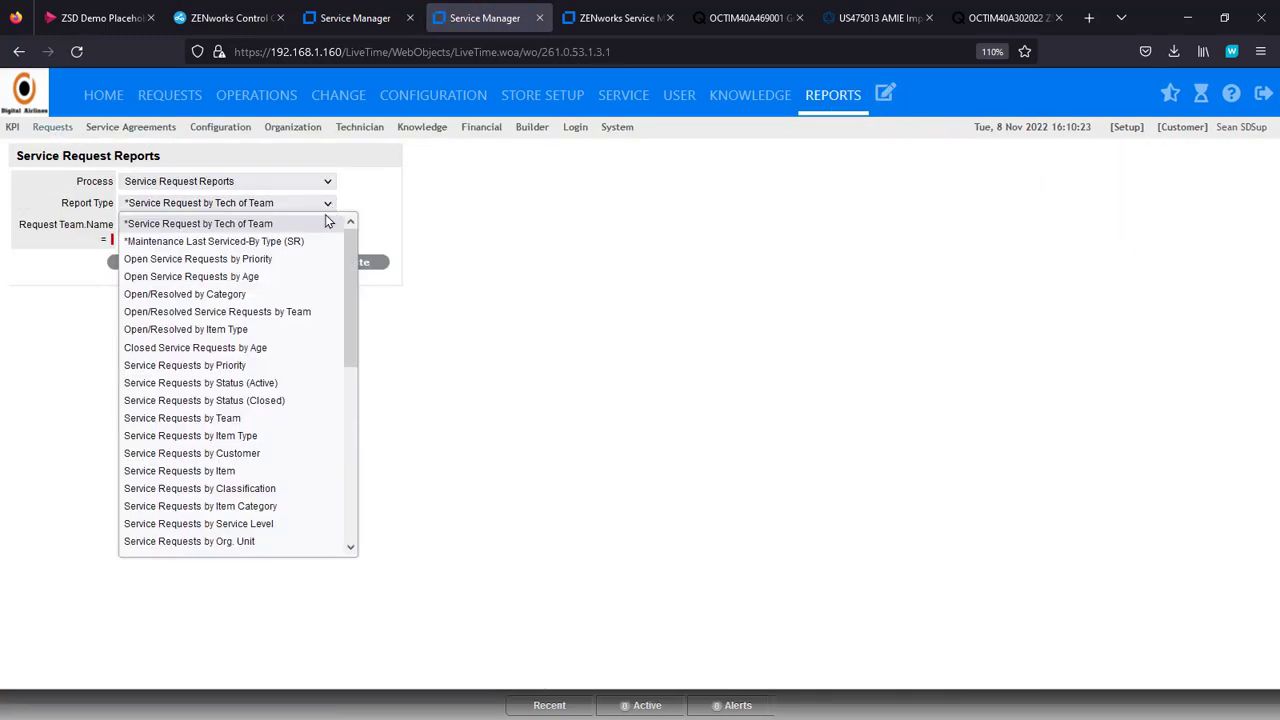
pyautogui.click(301, 243)
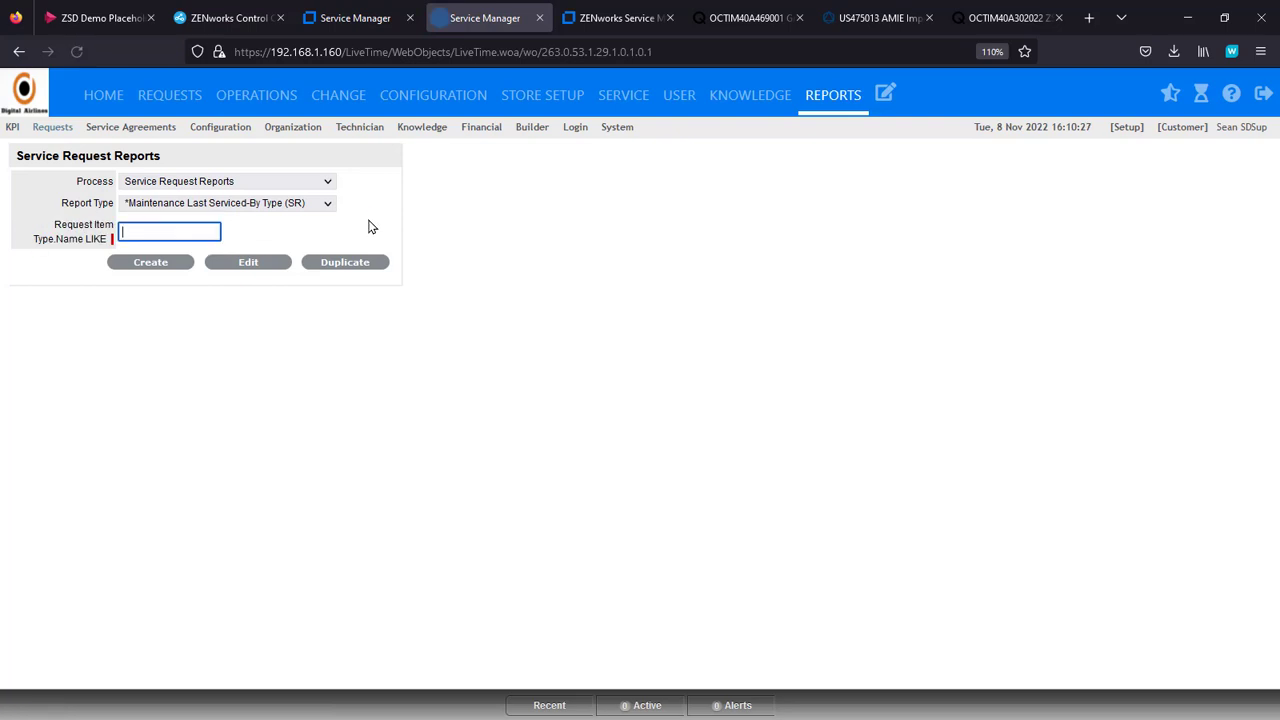
pyautogui.click(143, 231)
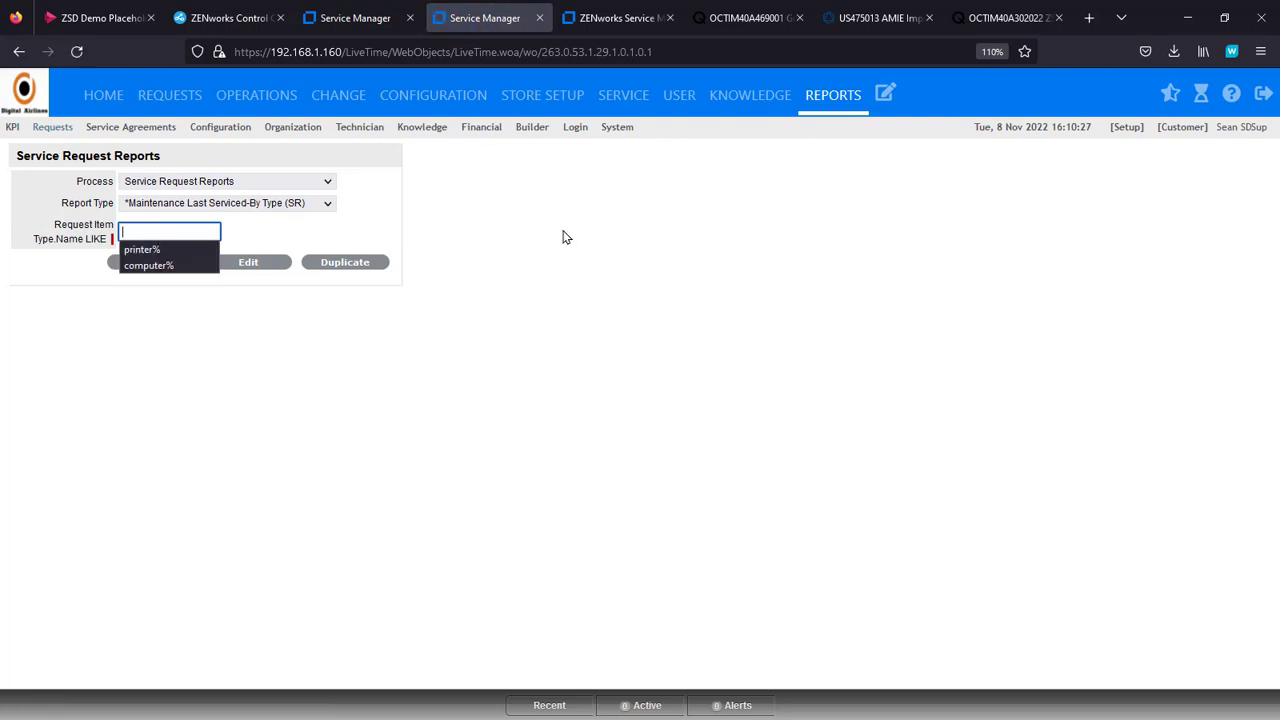